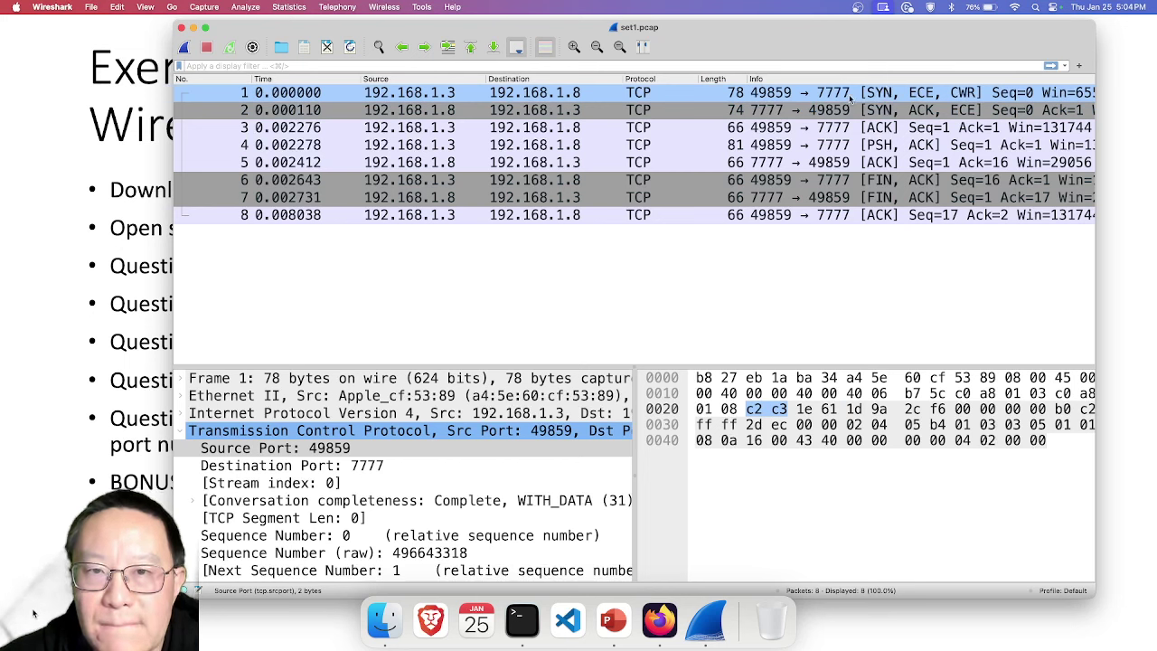
# - Inspect the SYN, ACK reply in packet 2 and the ACK in packet 3 to trace the three-way handshake
pyautogui.click(842, 111)
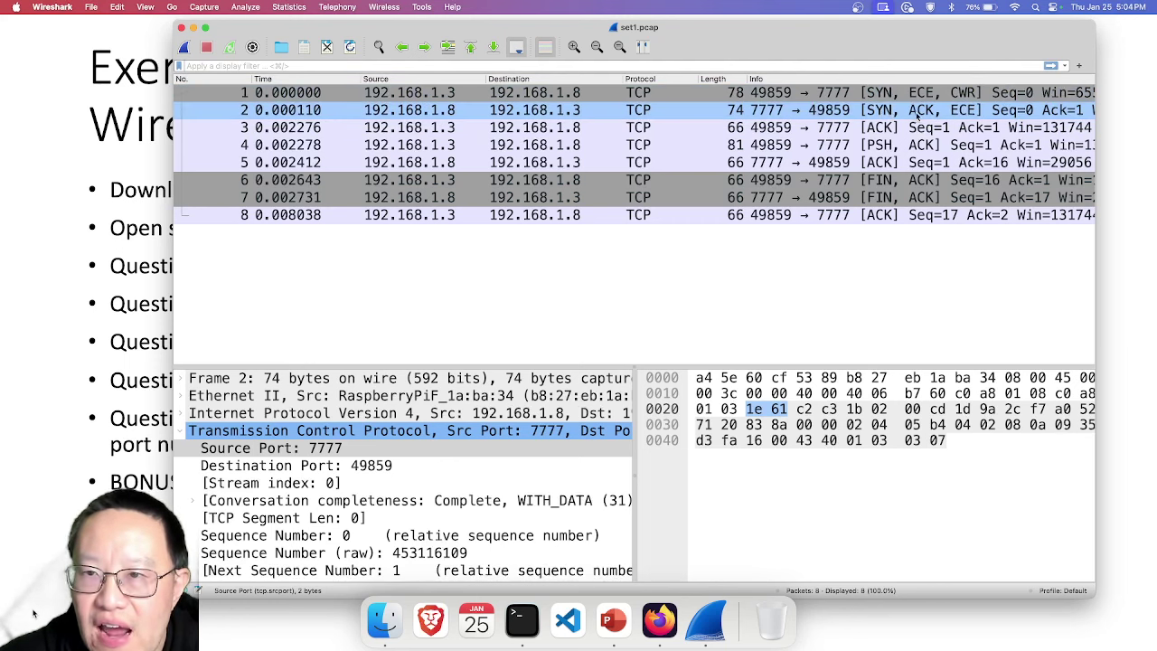
pyautogui.click(537, 128)
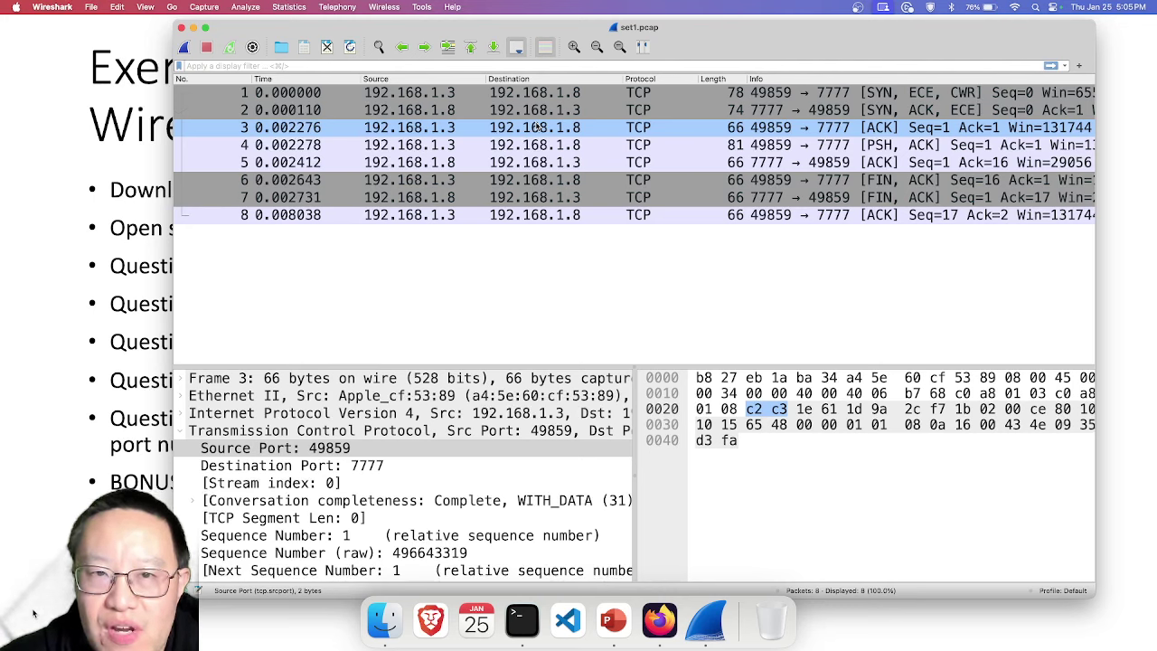
pyautogui.click(890, 128)
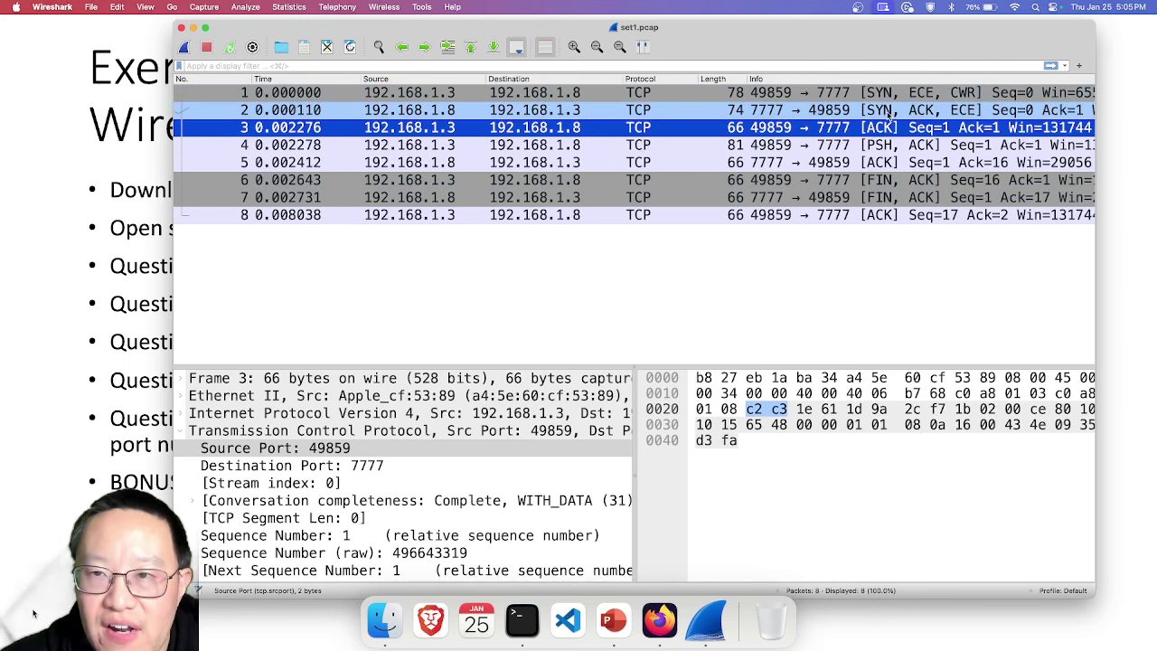
pyautogui.keyDown('super'); pyautogui.click(879, 134); pyautogui.keyUp('super')
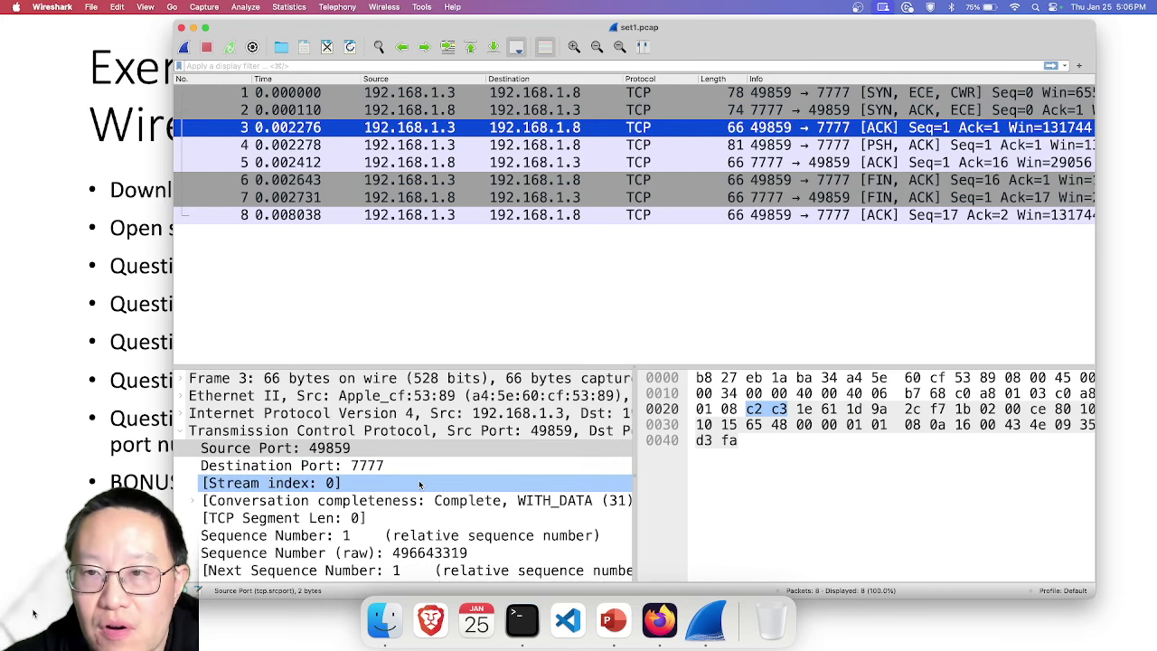
# - Switch to the PowerPoint presentation and show the slide "Reconstructing a Conversation in Wireshark"
pyautogui.press('super+Tab')
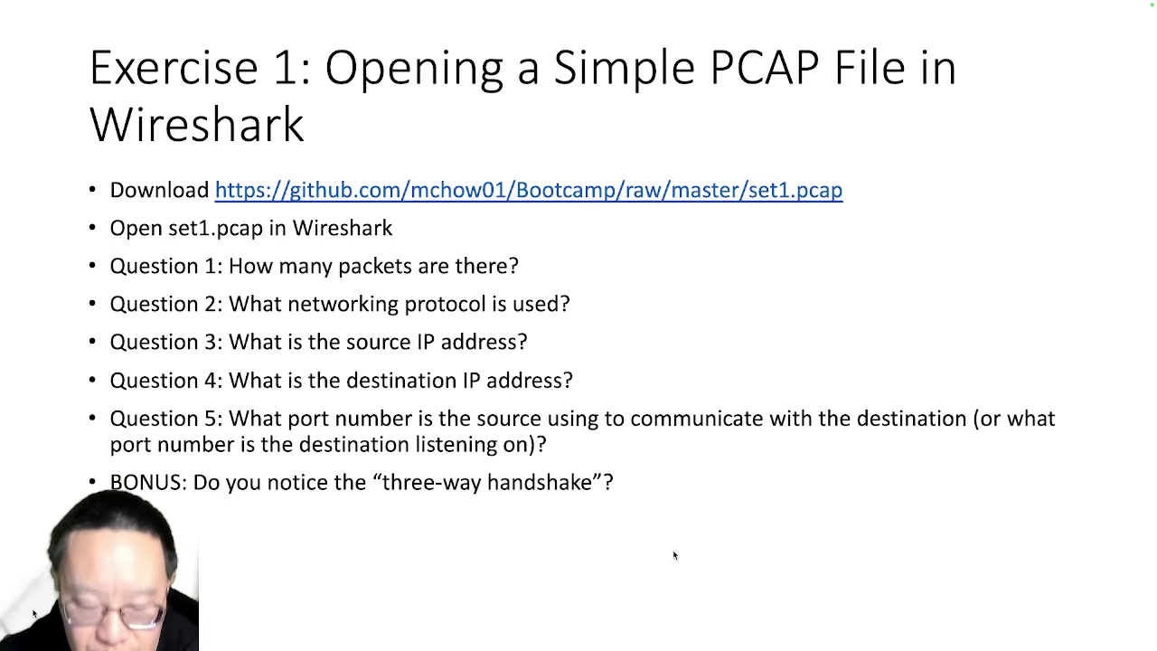
pyautogui.press('super+Tab')
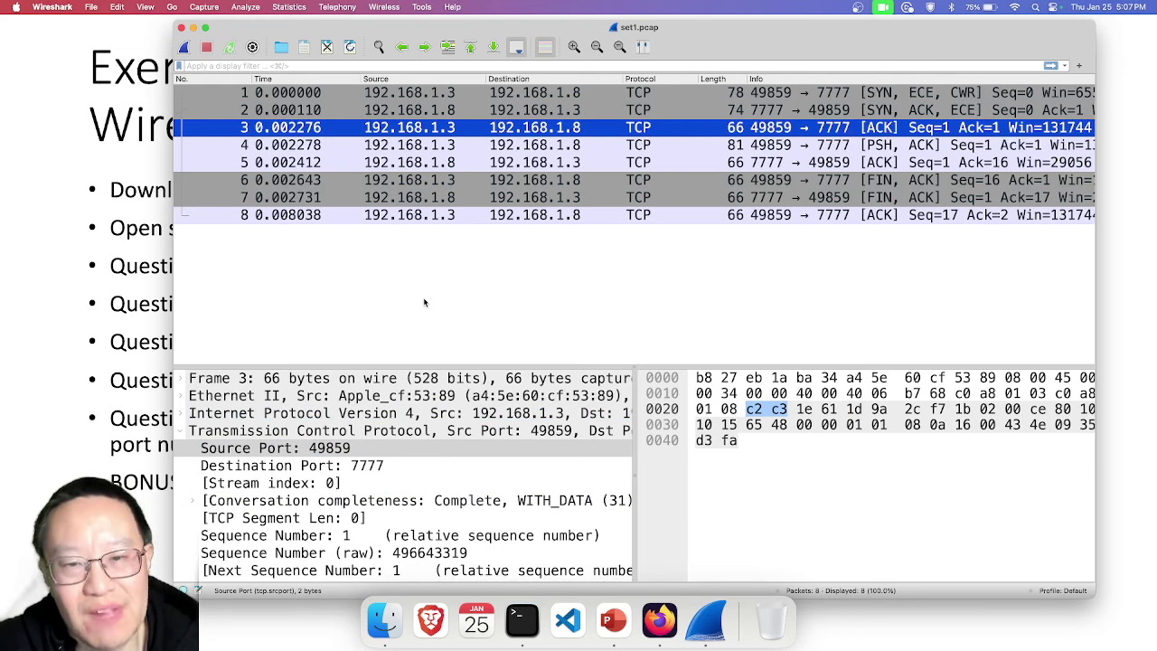
pyautogui.click(93, 347)
pyautogui.press('Right')
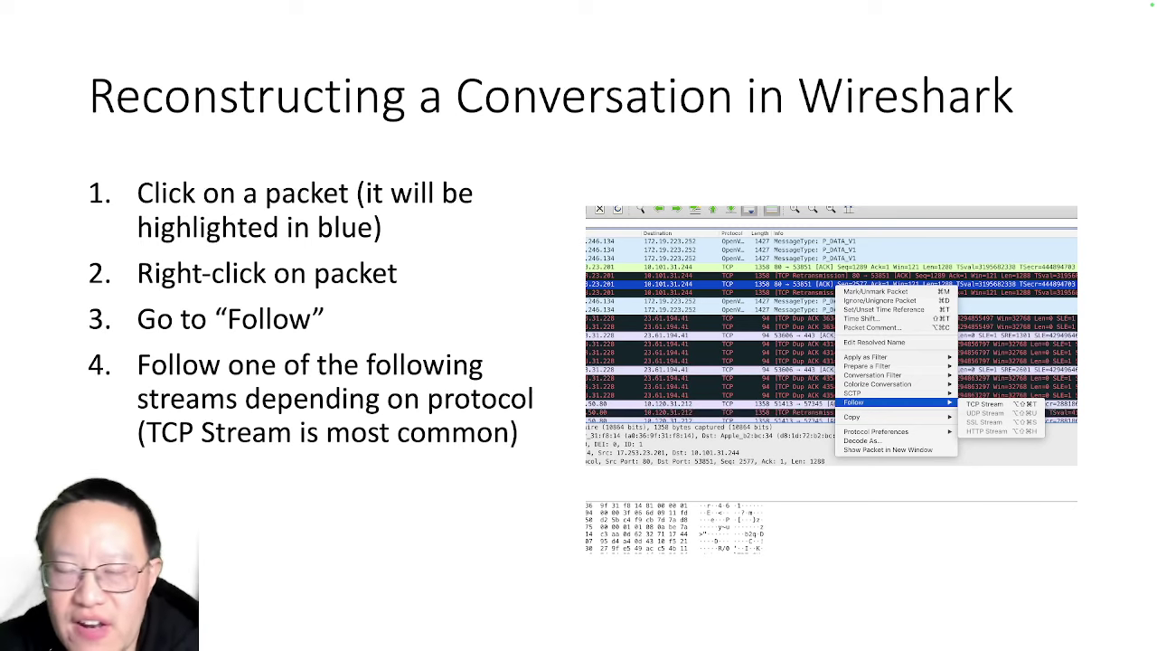
pyautogui.press('super+Tab')
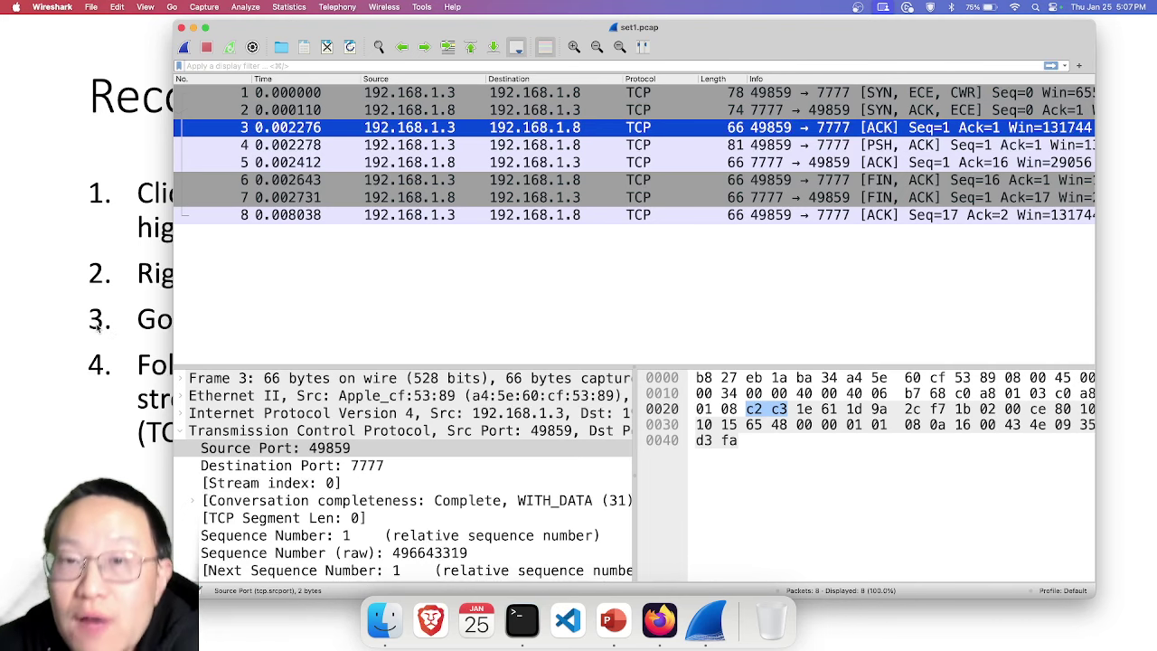
pyautogui.click(36, 174)
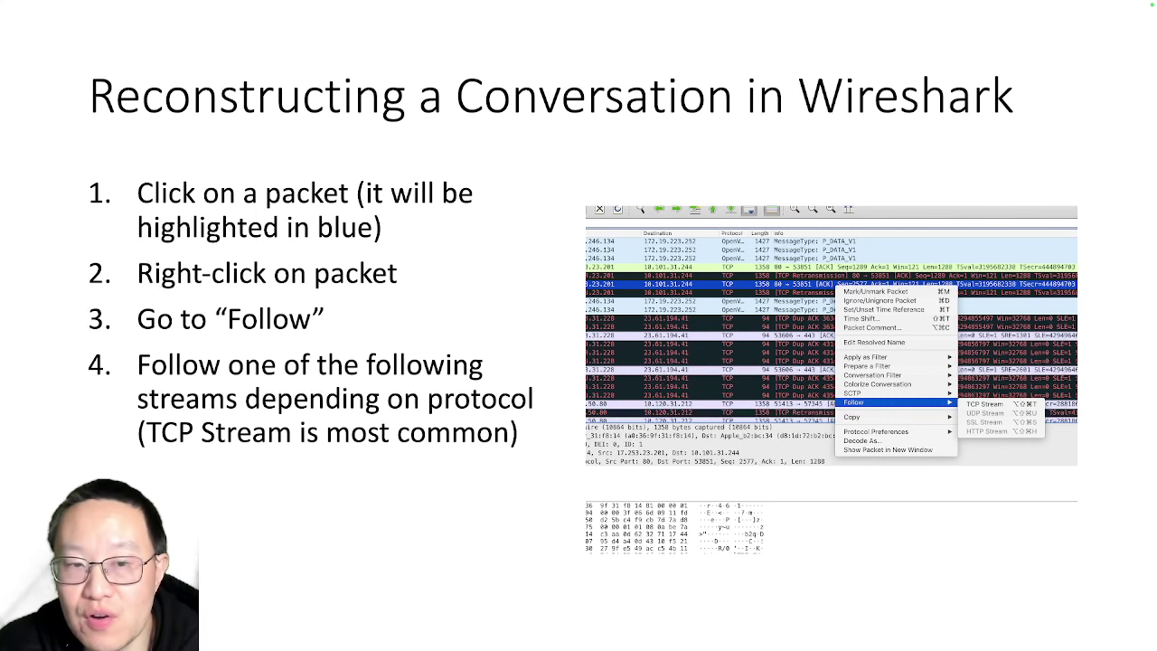
# - Switch to Wireshark and follow the TCP stream of packet 4, the PSH, ACK packet
pyautogui.press('super+Tab')
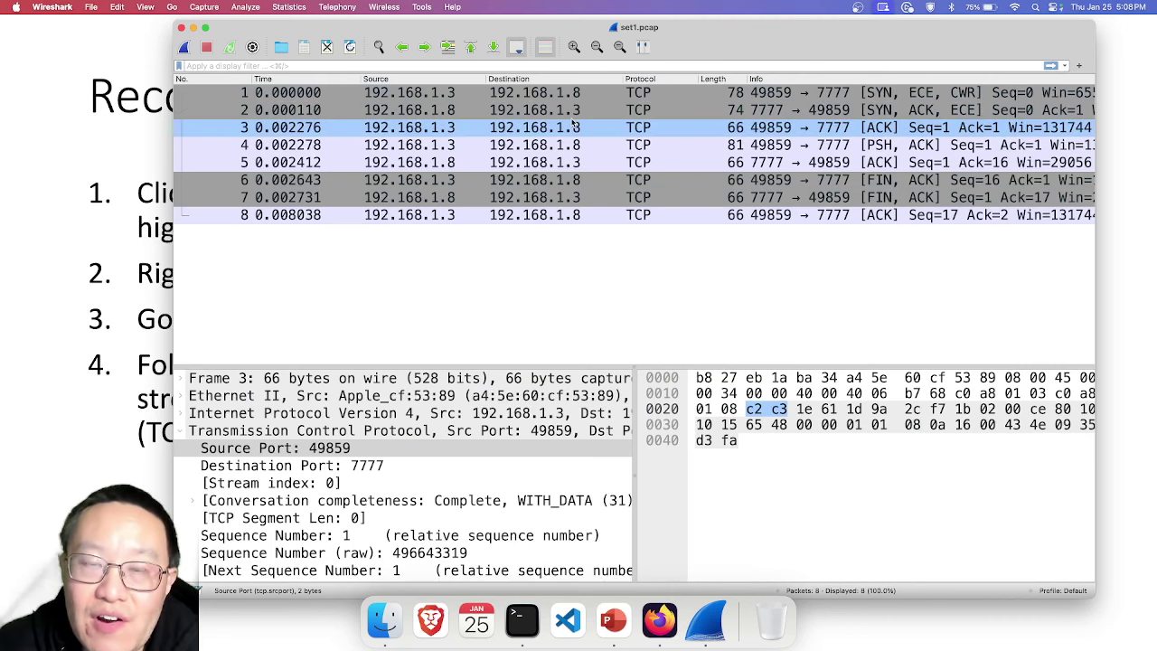
pyautogui.click(573, 126)
pyautogui.click(570, 146)
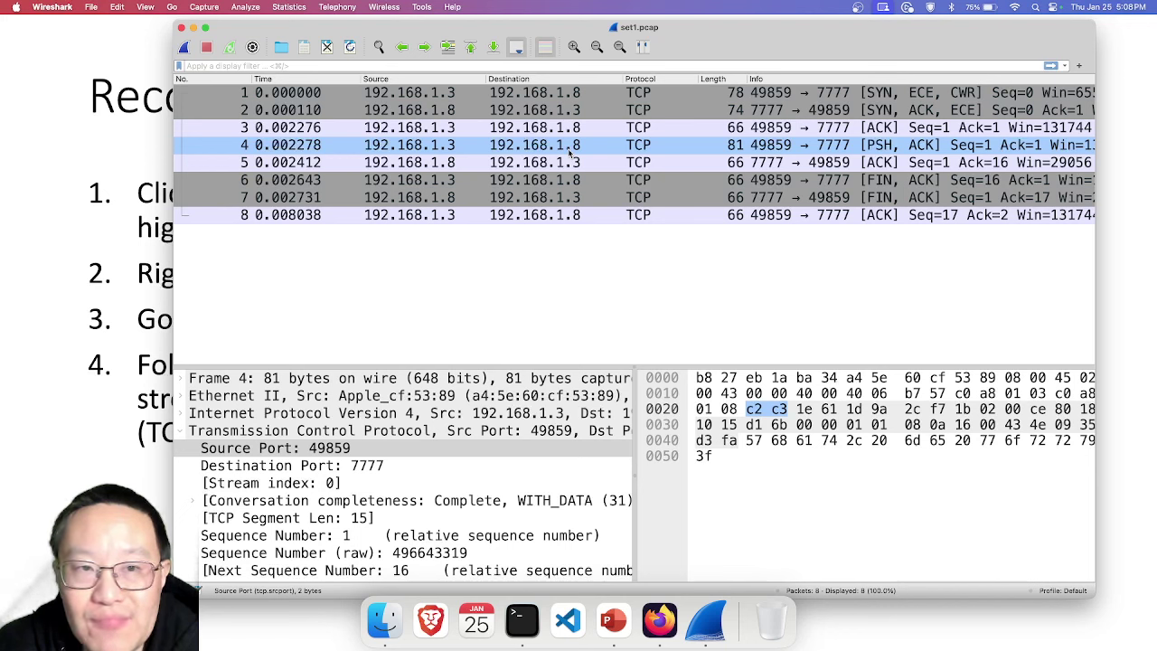
pyautogui.rightClick(569, 153)
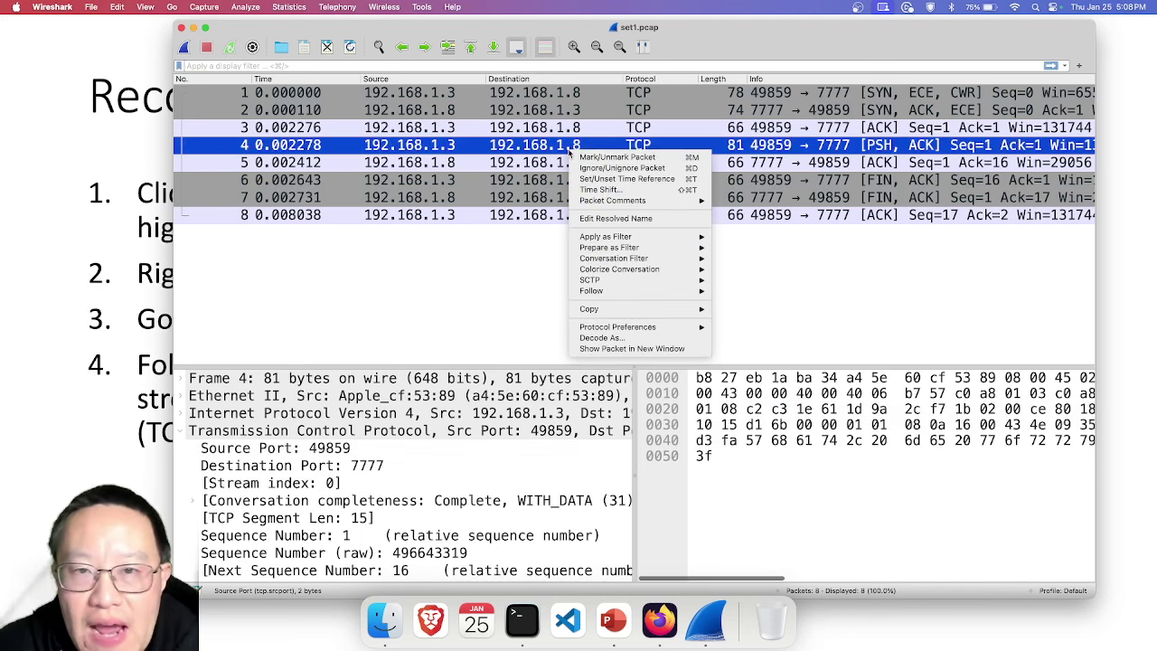
pyautogui.moveTo(616, 280)
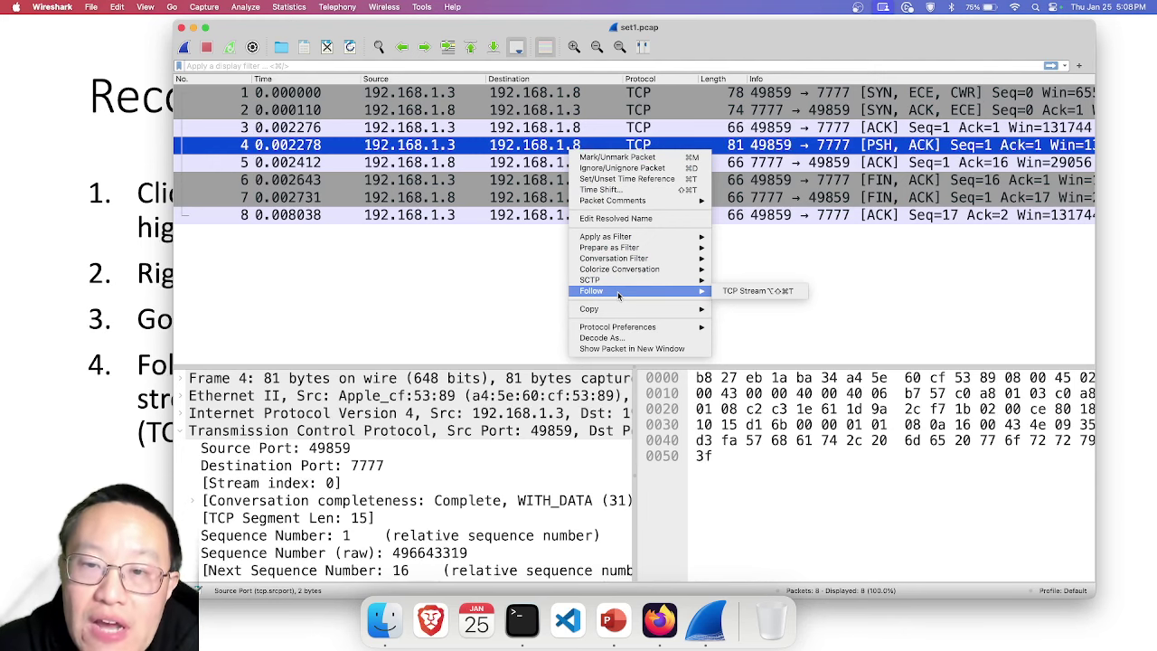
pyautogui.click(747, 291)
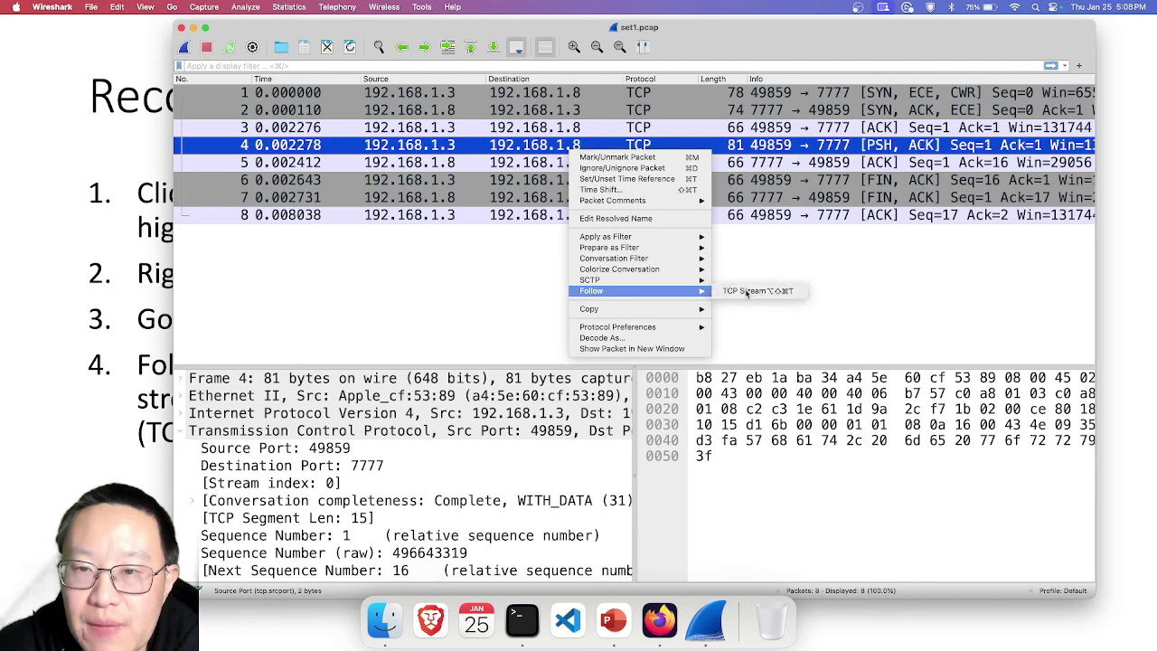
# - Show the followed TCP stream's data as ASCII instead of raw
pyautogui.moveTo(536, 32); pyautogui.dragTo(733, 66)
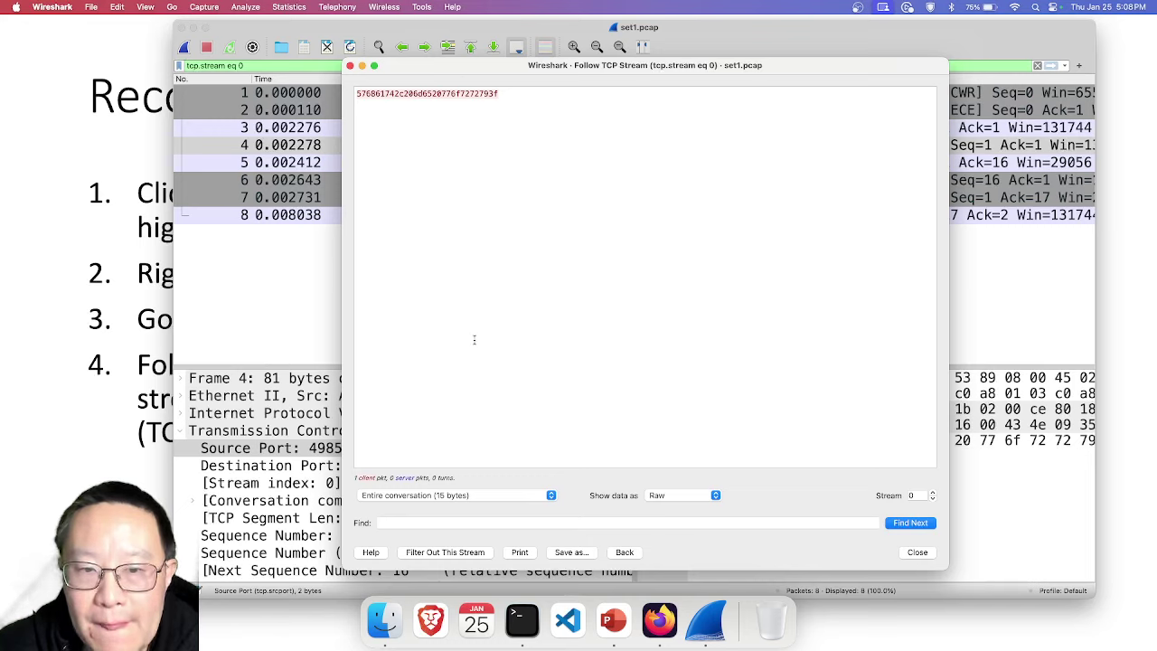
pyautogui.click(665, 497)
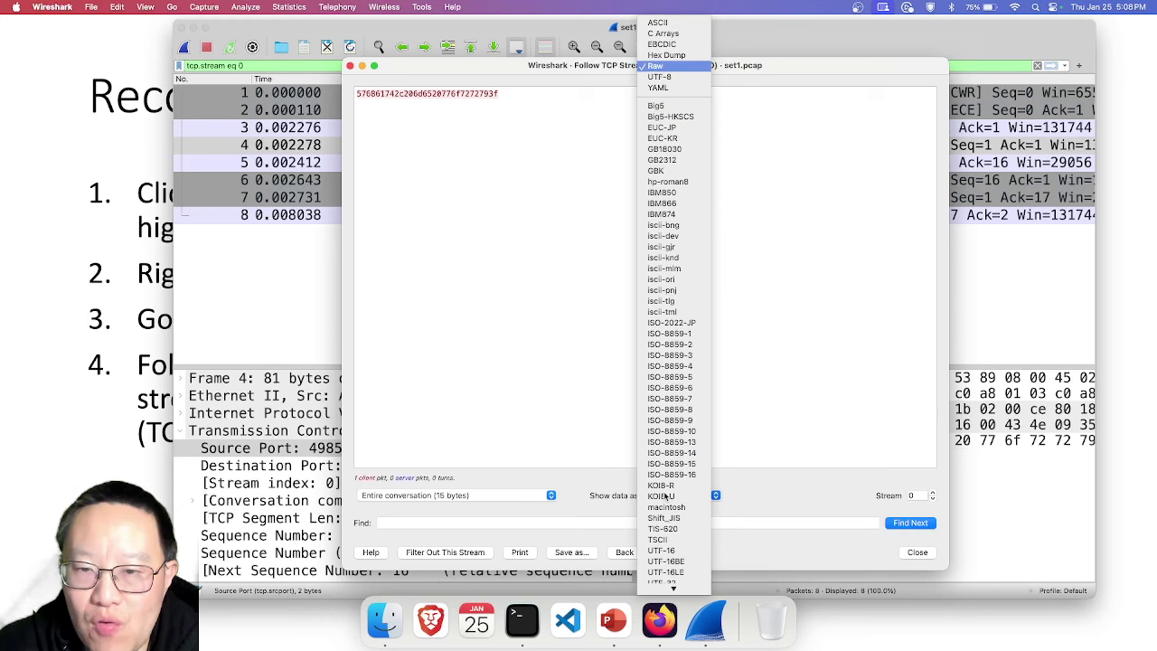
pyautogui.click(673, 24)
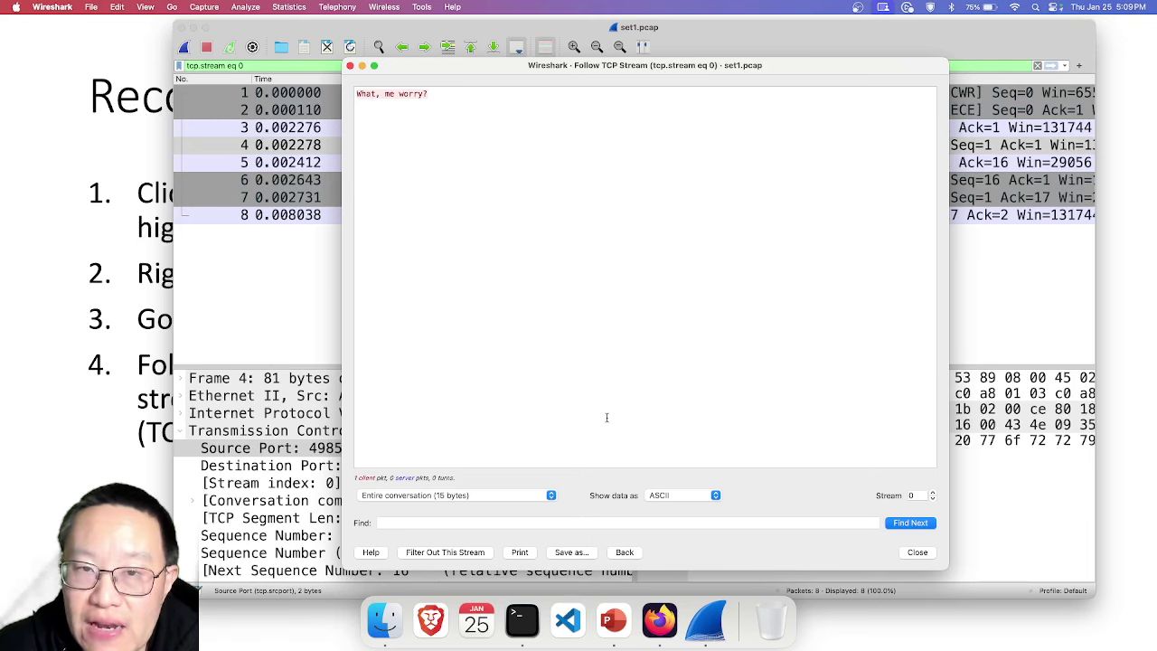
# - Check the stream's conversation directions and stream number selection, keeping the entire conversation, and close the stream window
pyautogui.click(484, 496)
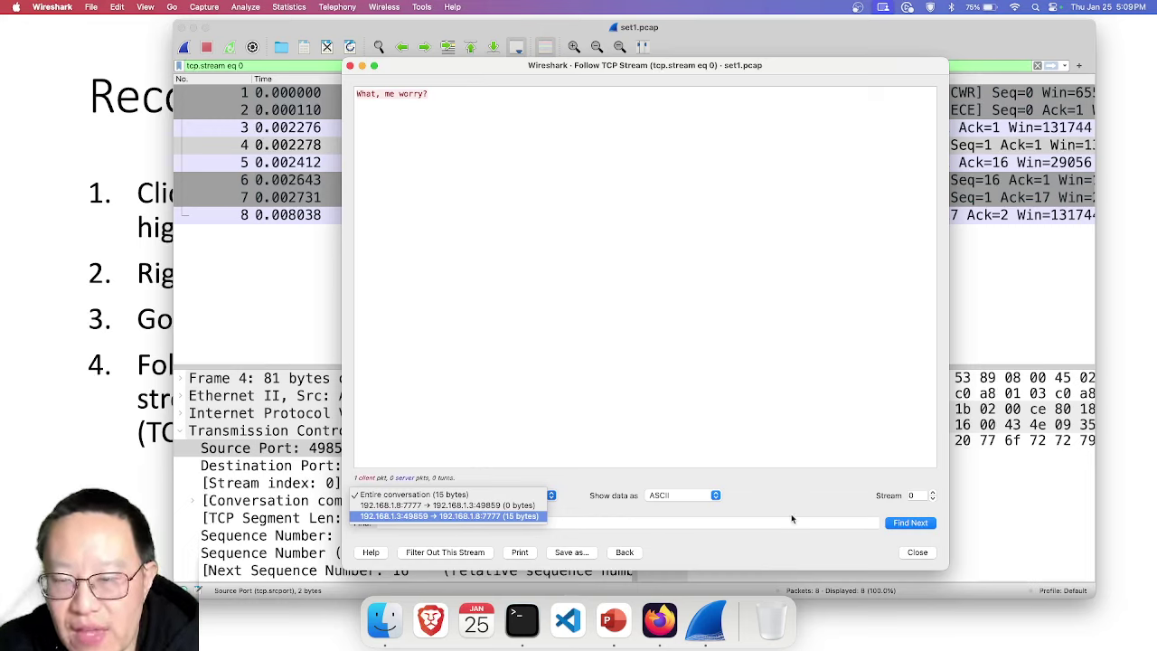
pyautogui.click(795, 433)
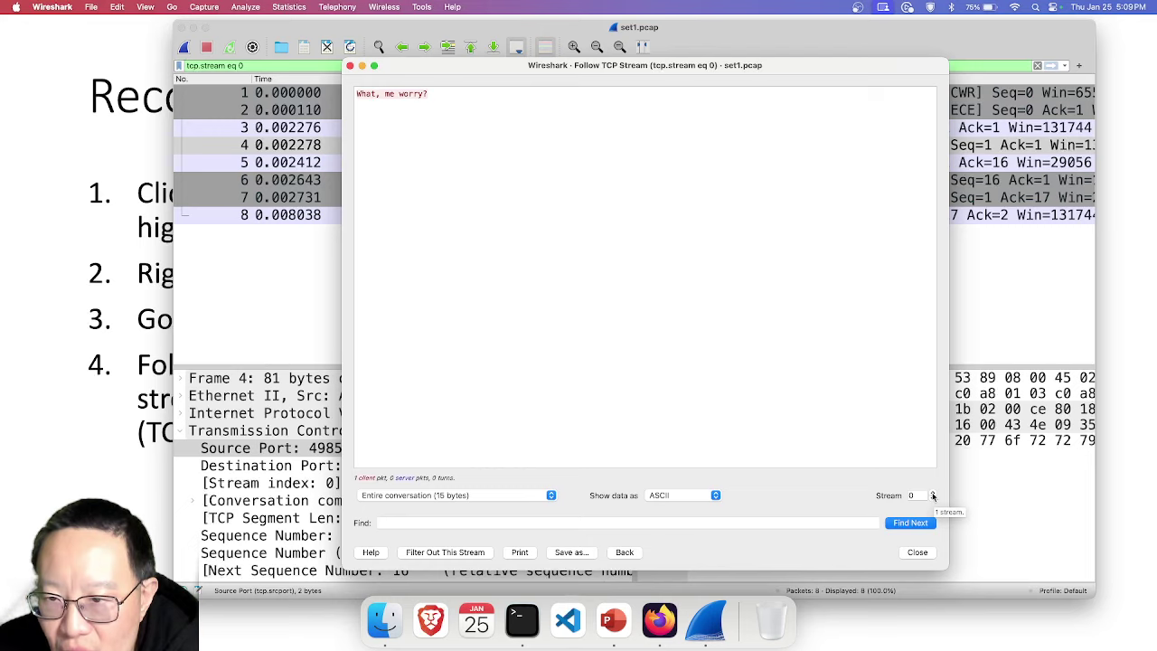
pyautogui.click(933, 495)
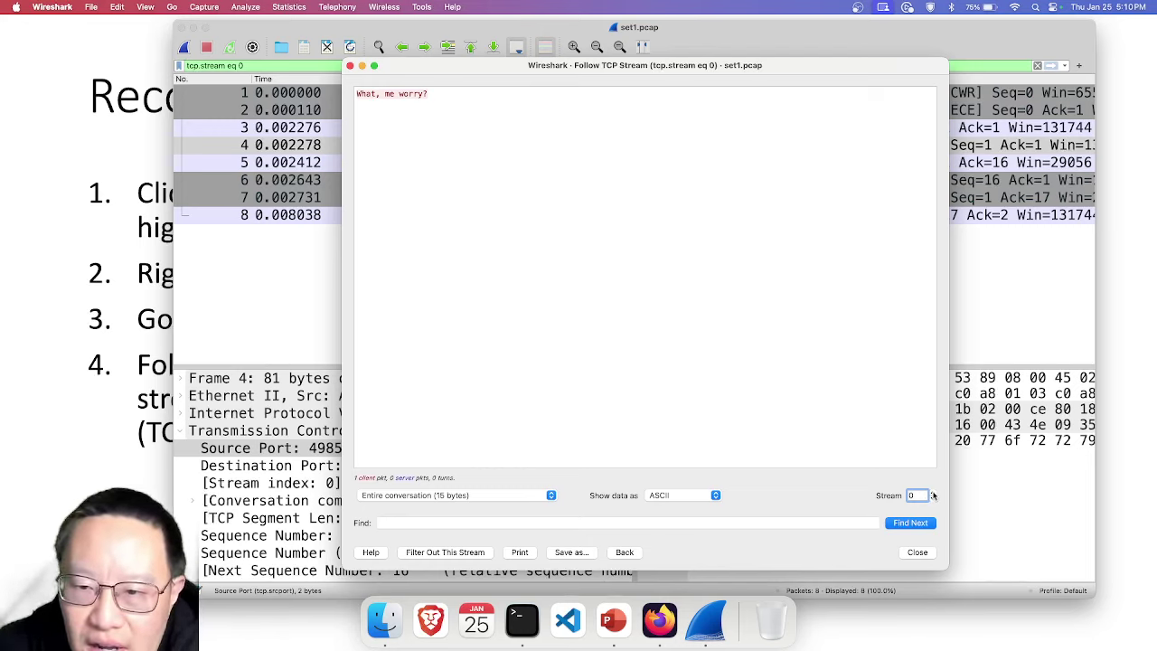
pyautogui.click(919, 552)
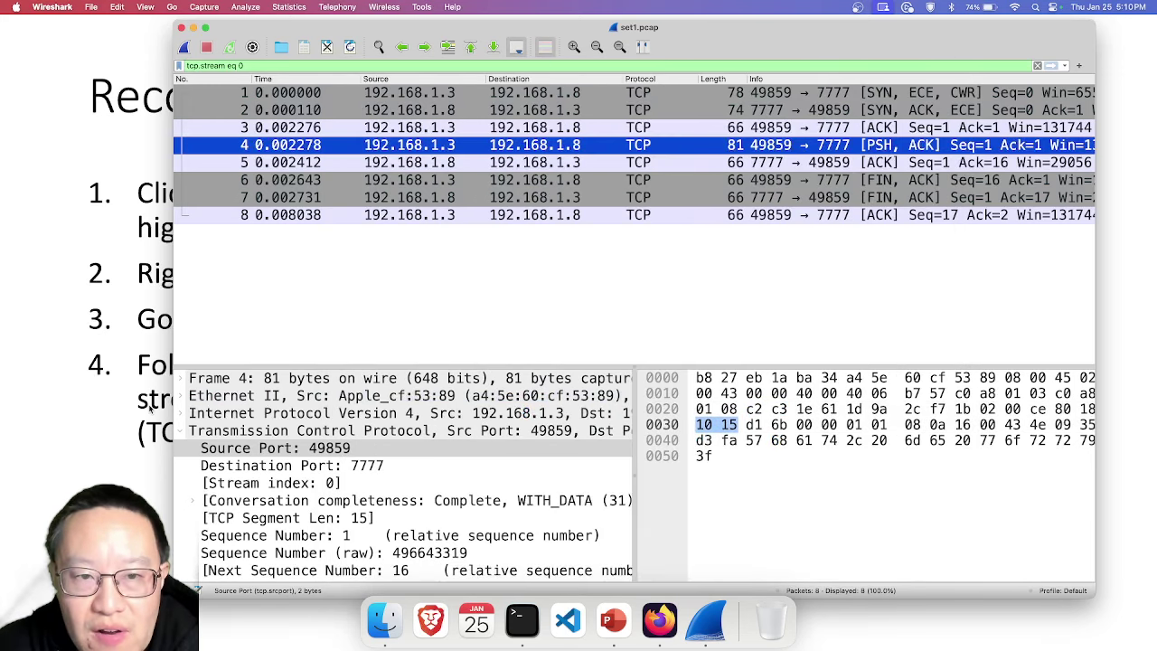
# - Follow the TCP stream from packet 6 to view the same conversation, and close the stream window
pyautogui.click(525, 162)
pyautogui.click(526, 180)
pyautogui.rightClick(528, 180)
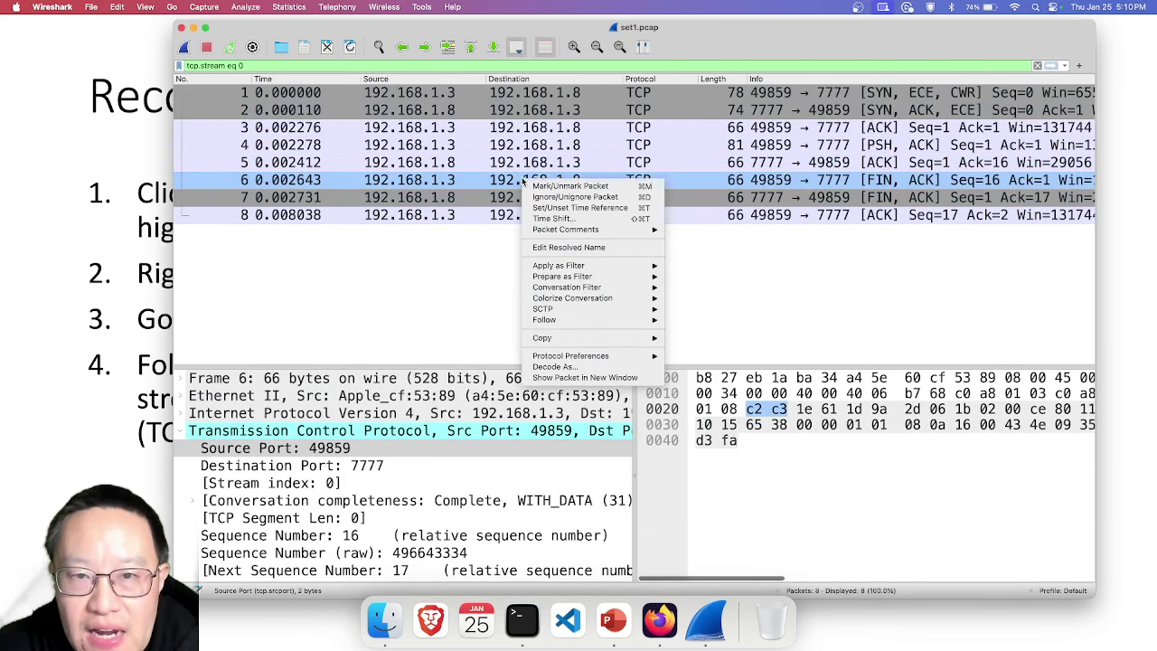
pyautogui.moveTo(597, 300)
pyautogui.moveTo(601, 319)
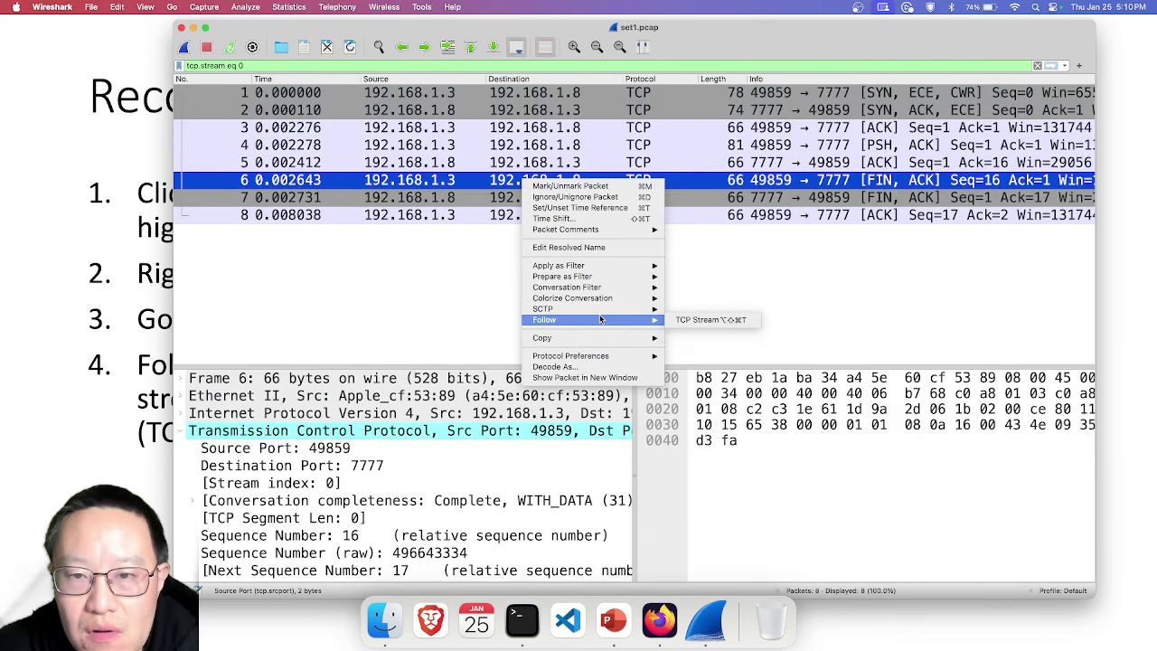
pyautogui.click(706, 321)
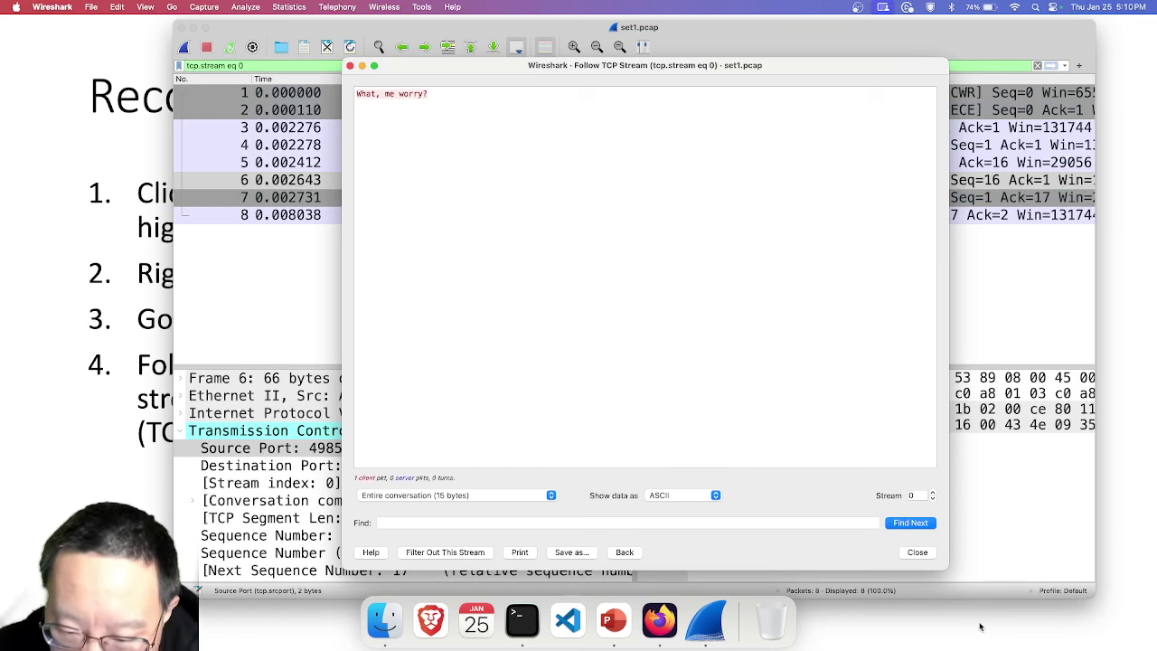
pyautogui.click(917, 551)
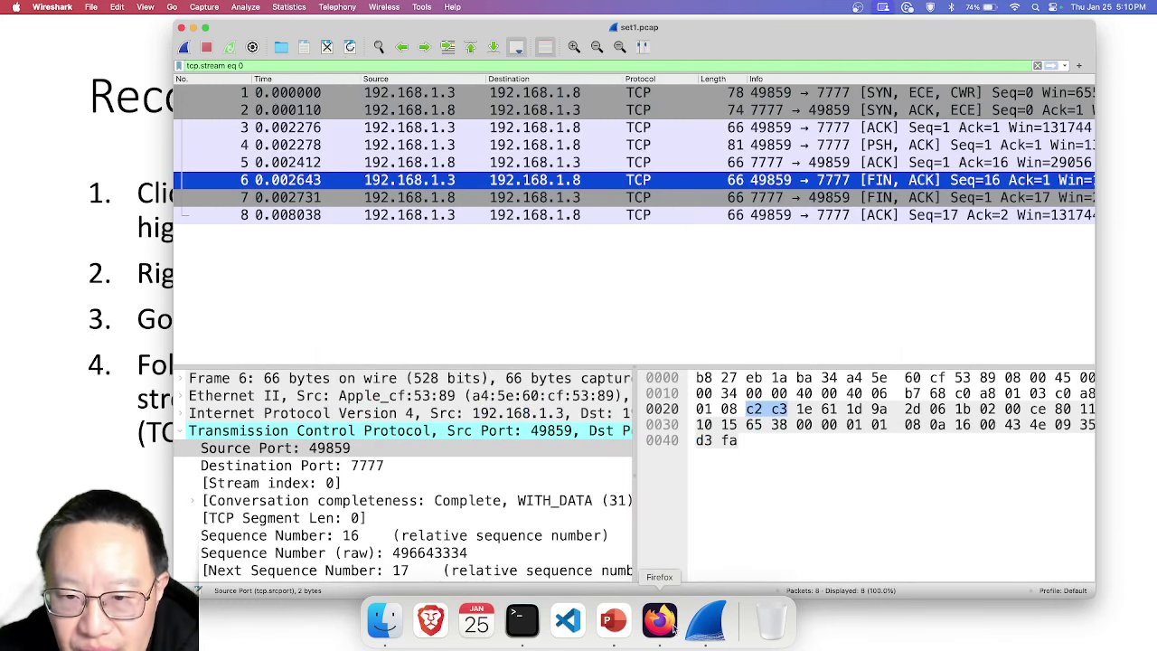
# - Switch to Firefox and search the web for "wireshark ece cwr" in a new tab
pyautogui.click(659, 624)
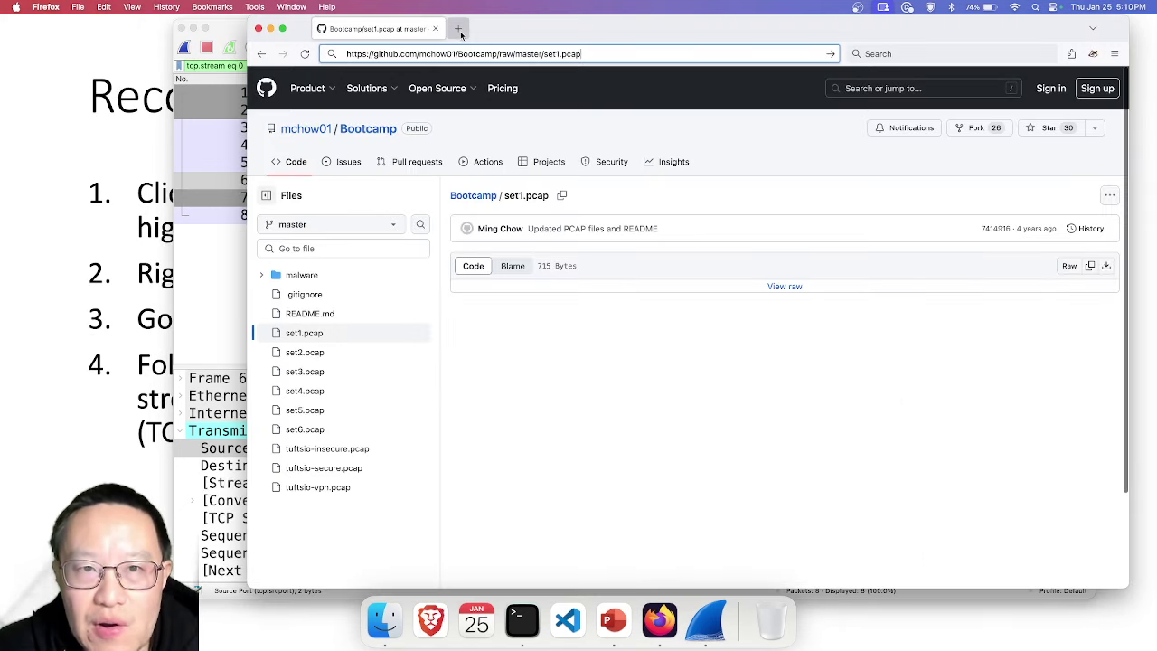
pyautogui.click(460, 31)
pyautogui.write('wireshark')
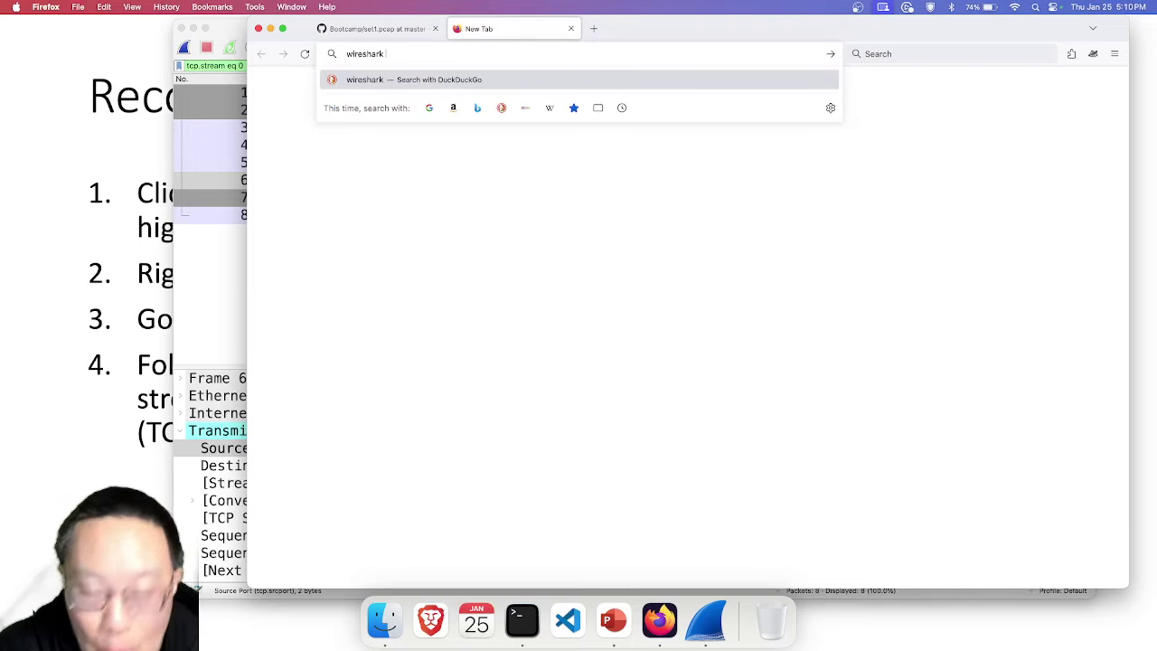
pyautogui.write(' exam')
pyautogui.press('BackSpace')
pyautogui.press('BackSpace')
pyautogui.press('BackSpace')
pyautogui.press('BackSpace')
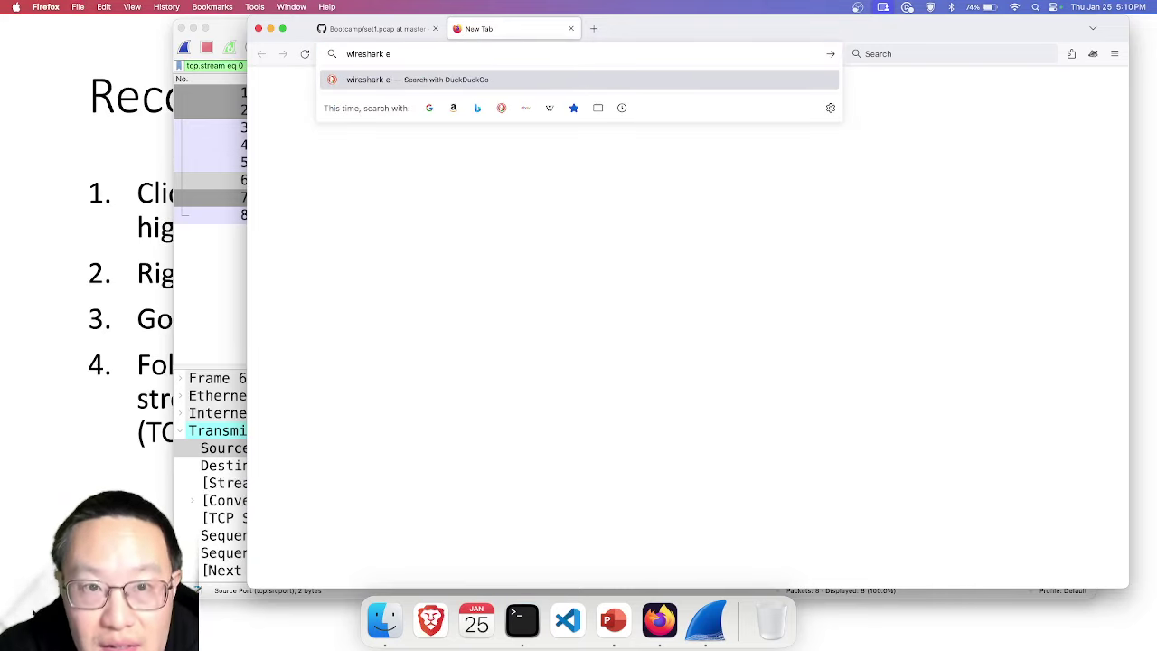
pyautogui.write('ce w')
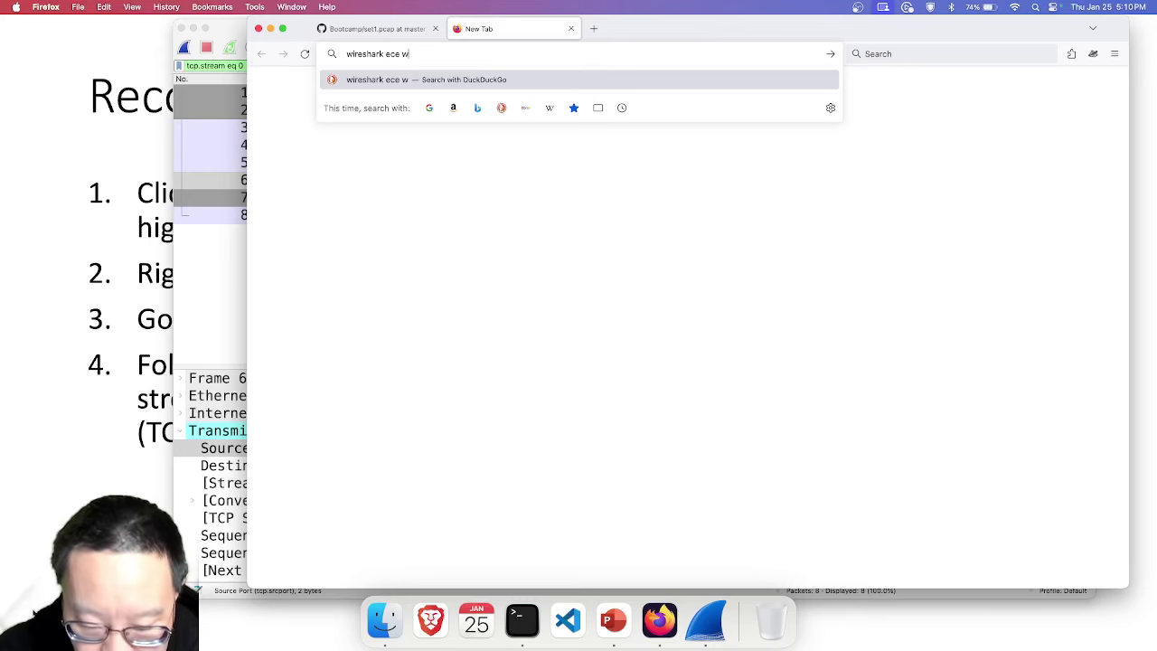
pyautogui.write('cr')
pyautogui.press('Return')
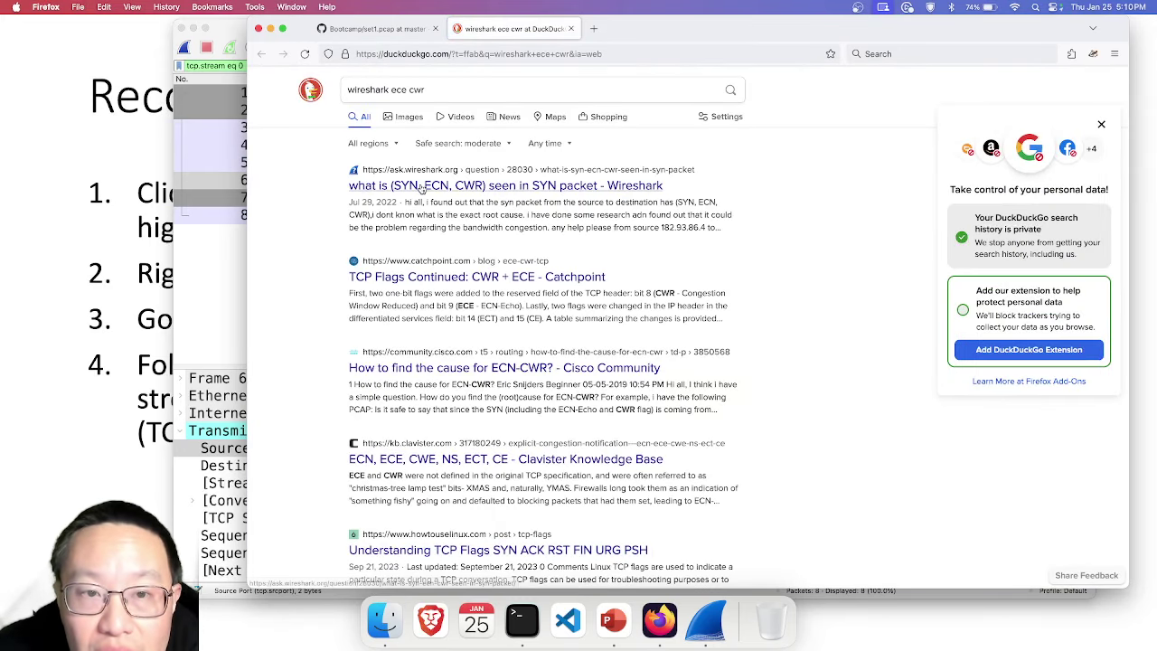
# - Open the Wireshark Q&A result "what is (SYN, ECN, CWR) seen in SYN packet" and read its answer
pyautogui.click(421, 187)
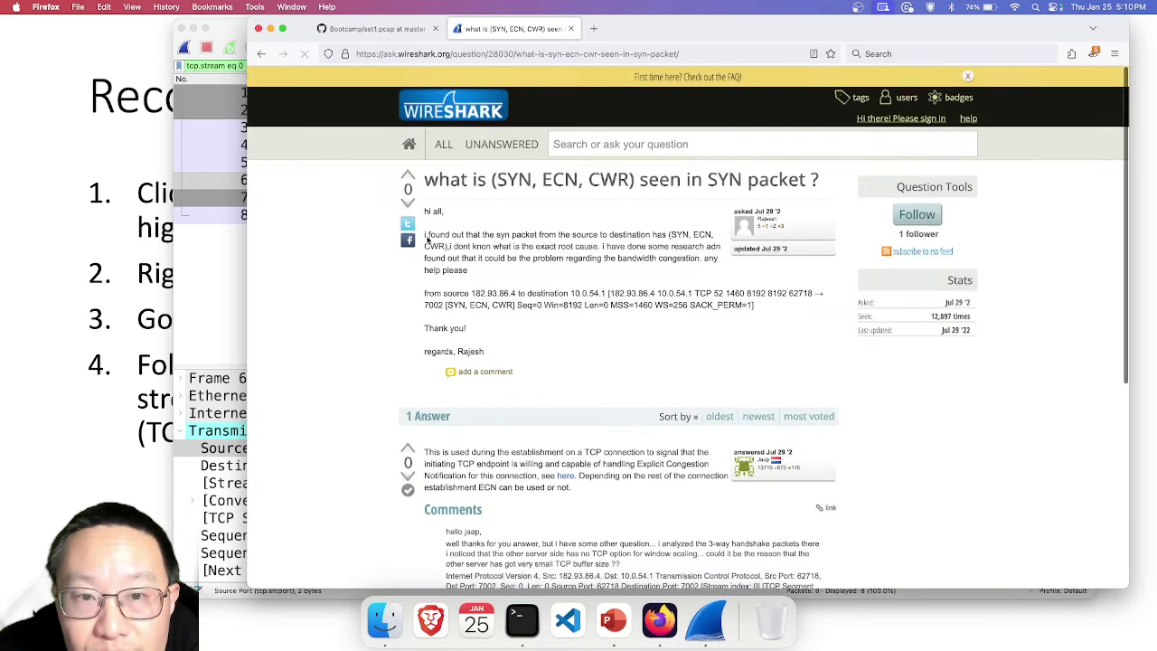
pyautogui.scroll(-6, 452, 414)
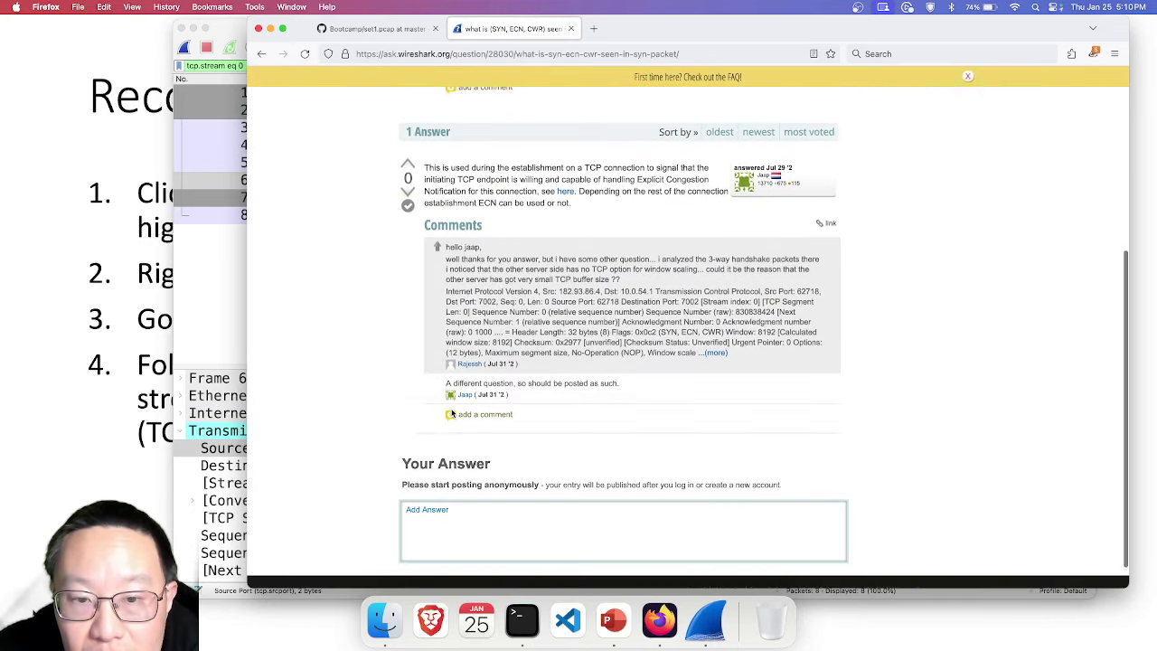
pyautogui.scroll(4, 453, 415)
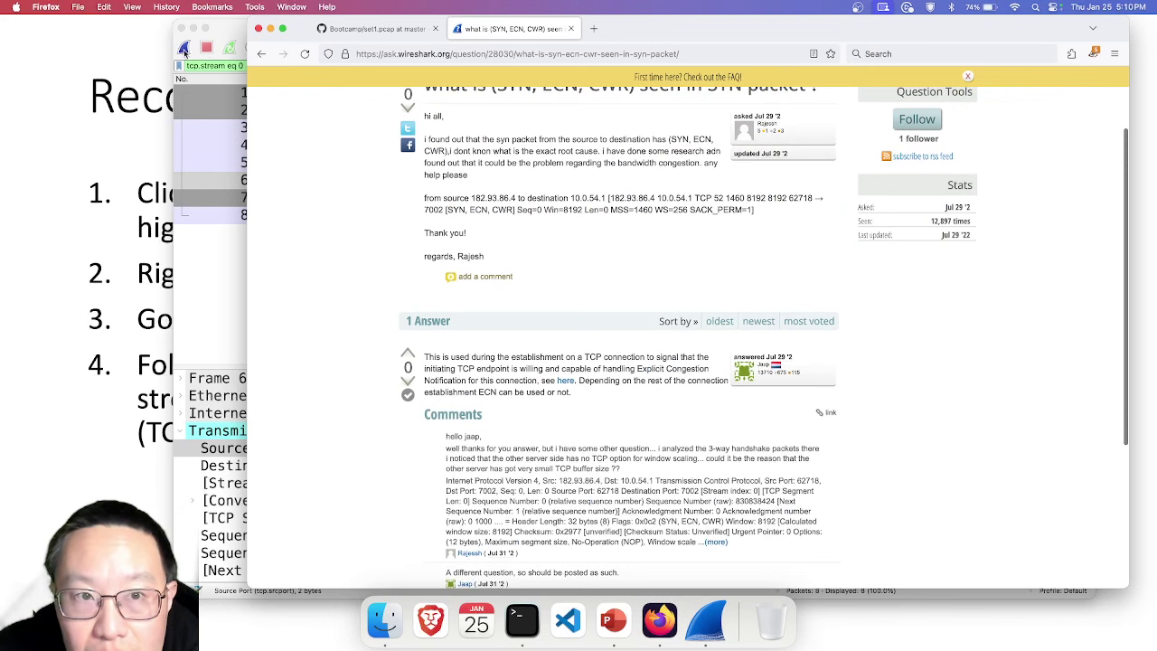
# - Return to the search results, open the Catchpoint article "TCP Flags Continued: CWR + ECE", read its introduction and background, and close the article
pyautogui.click(262, 54)
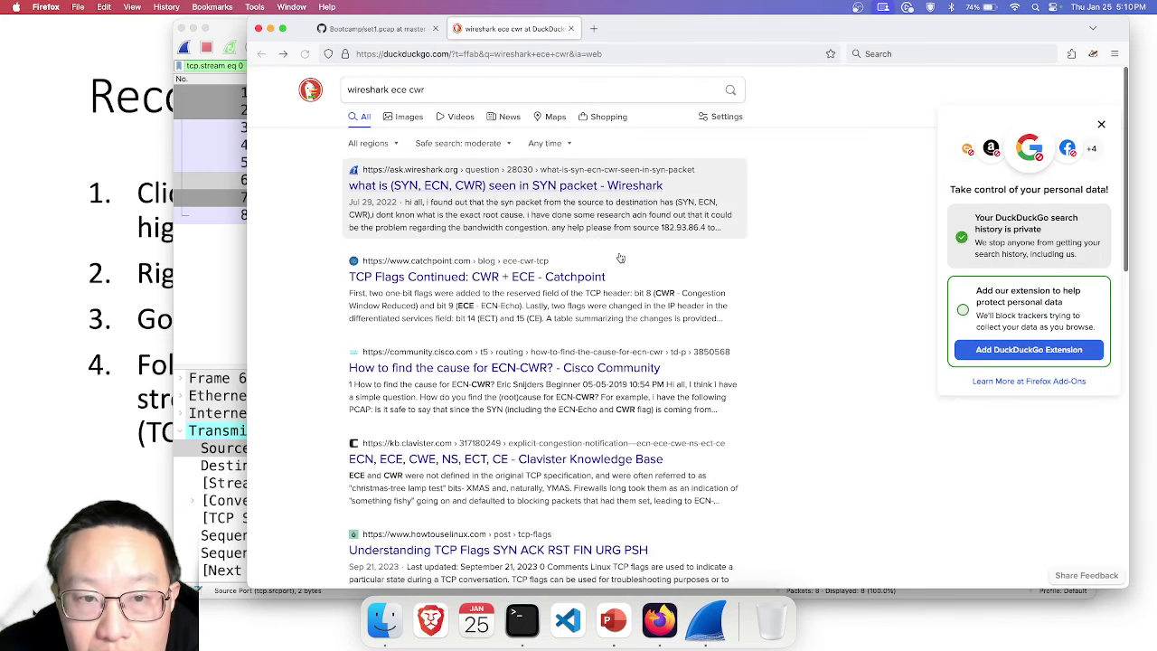
pyautogui.click(568, 283)
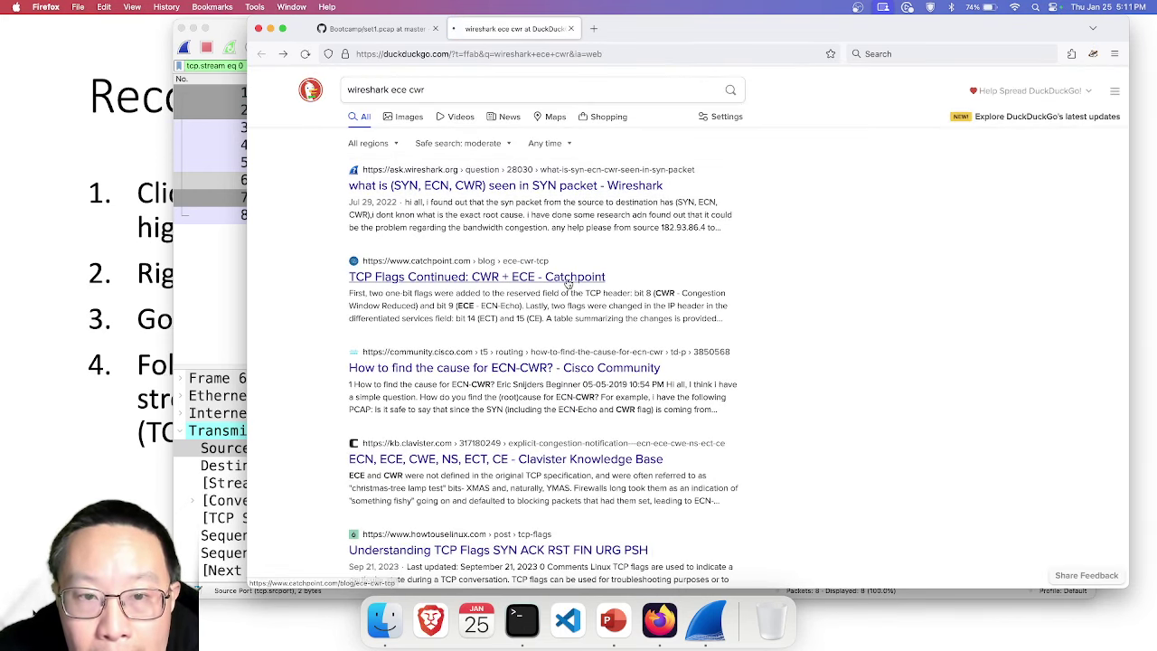
pyautogui.scroll(-3, 557, 405)
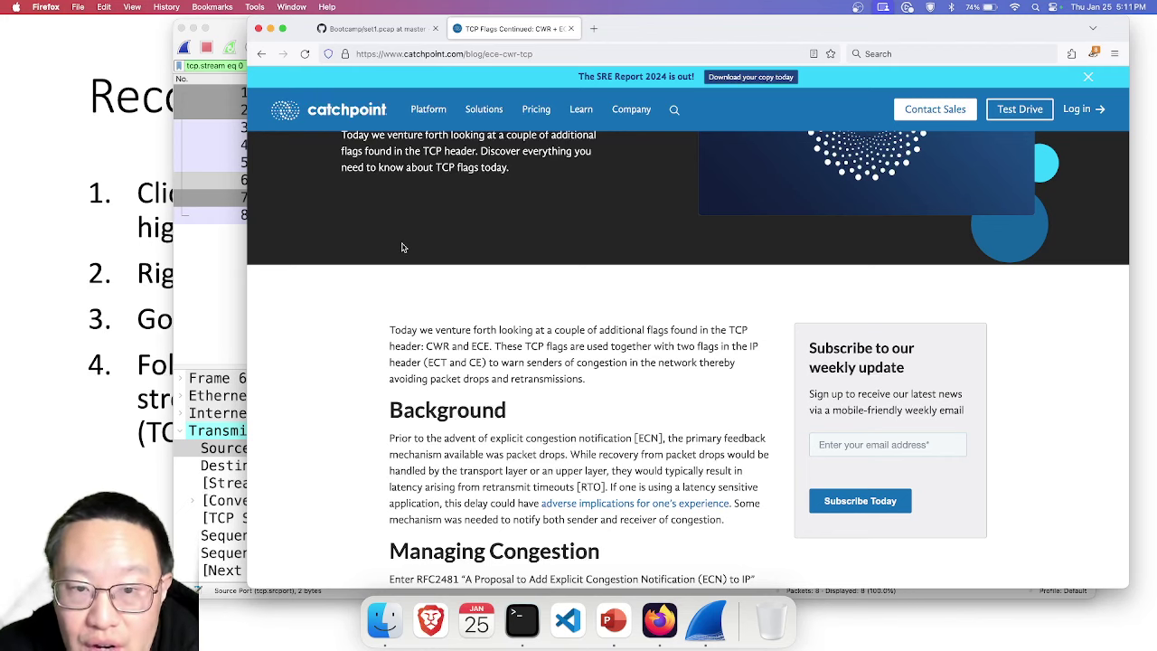
pyautogui.click(571, 28)
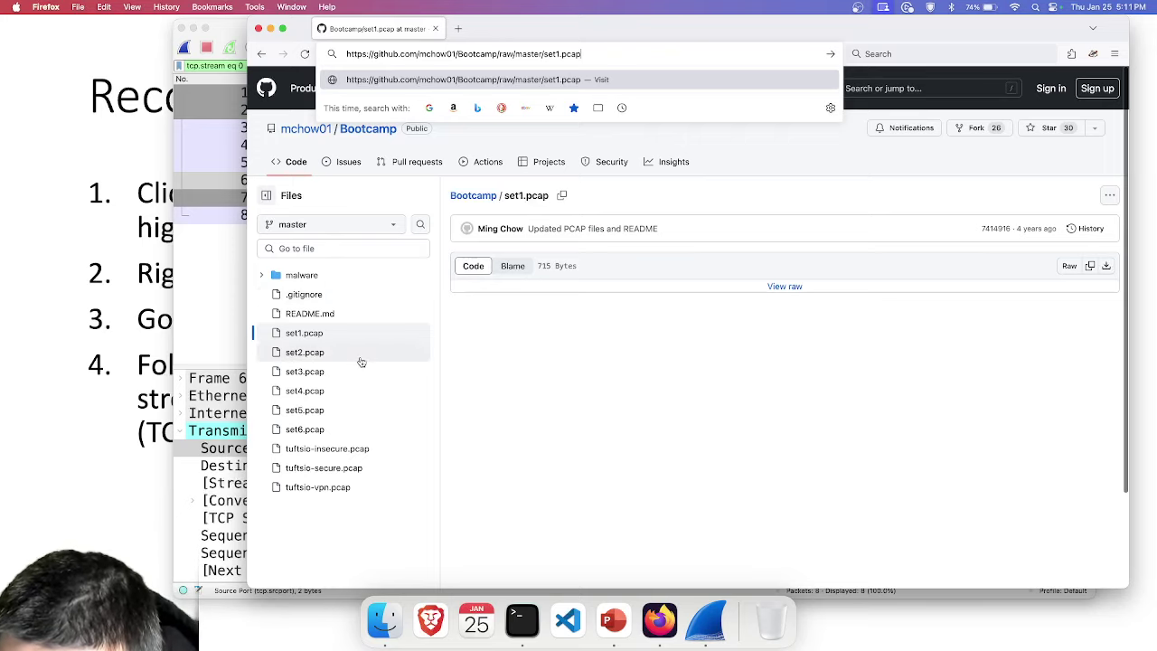
# - Search the web for "maximum number of bytes per packet" in a new tab
pyautogui.click(459, 30)
pyautogui.write('maximum ')
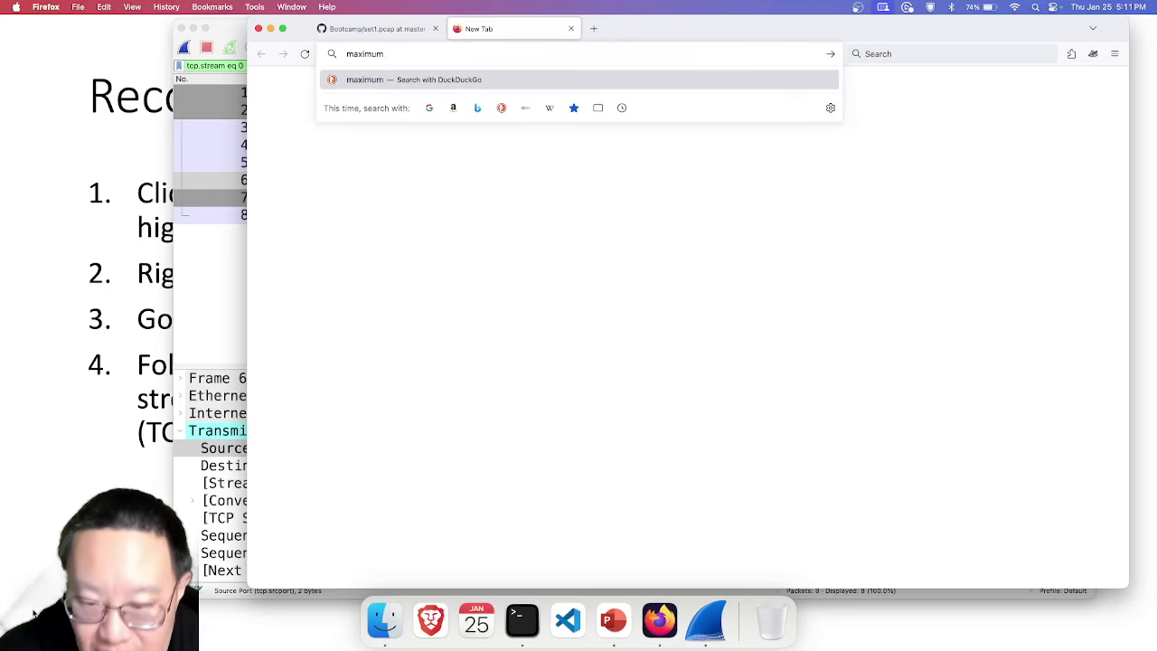
pyautogui.write('number of b')
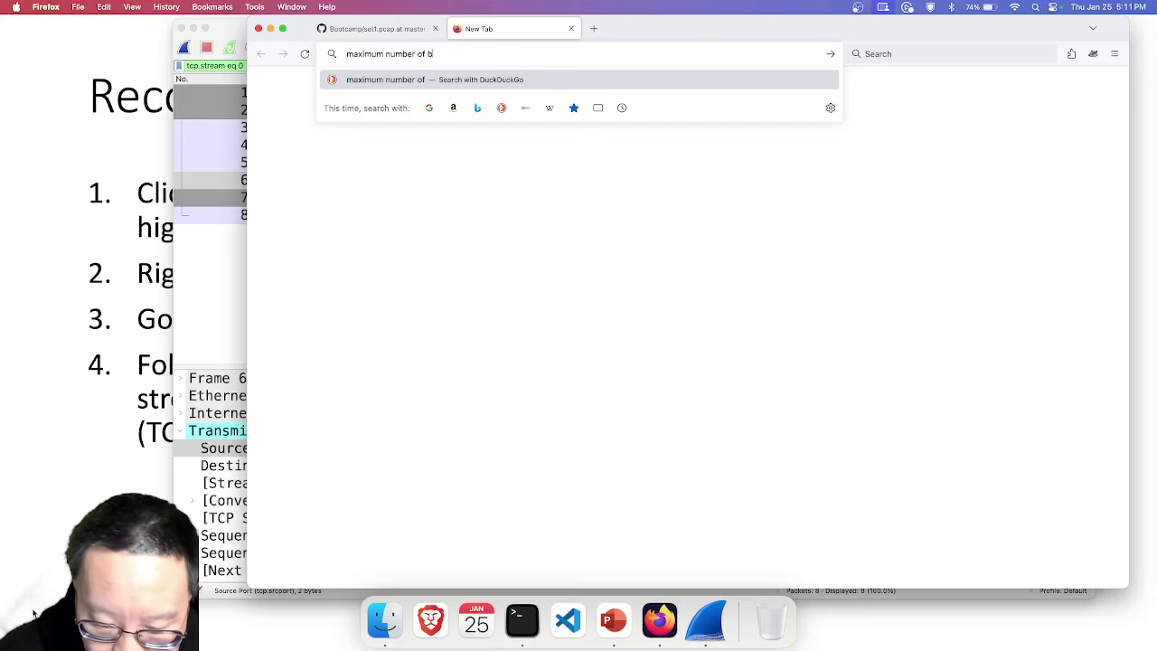
pyautogui.write('ytes per packet')
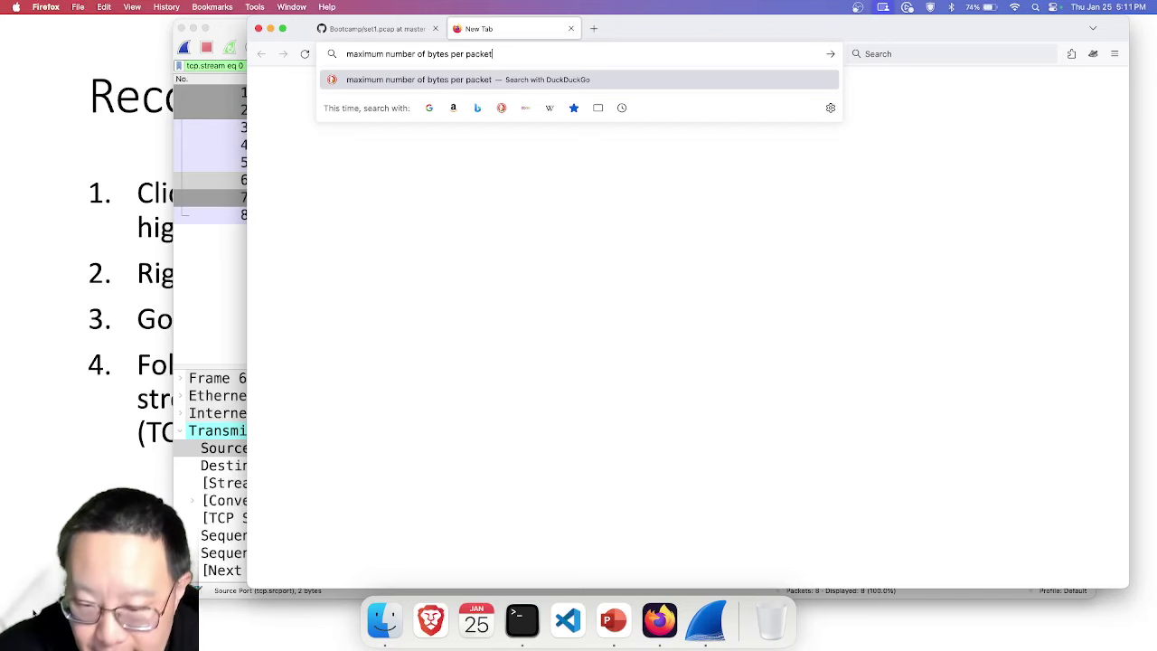
pyautogui.press('Return')
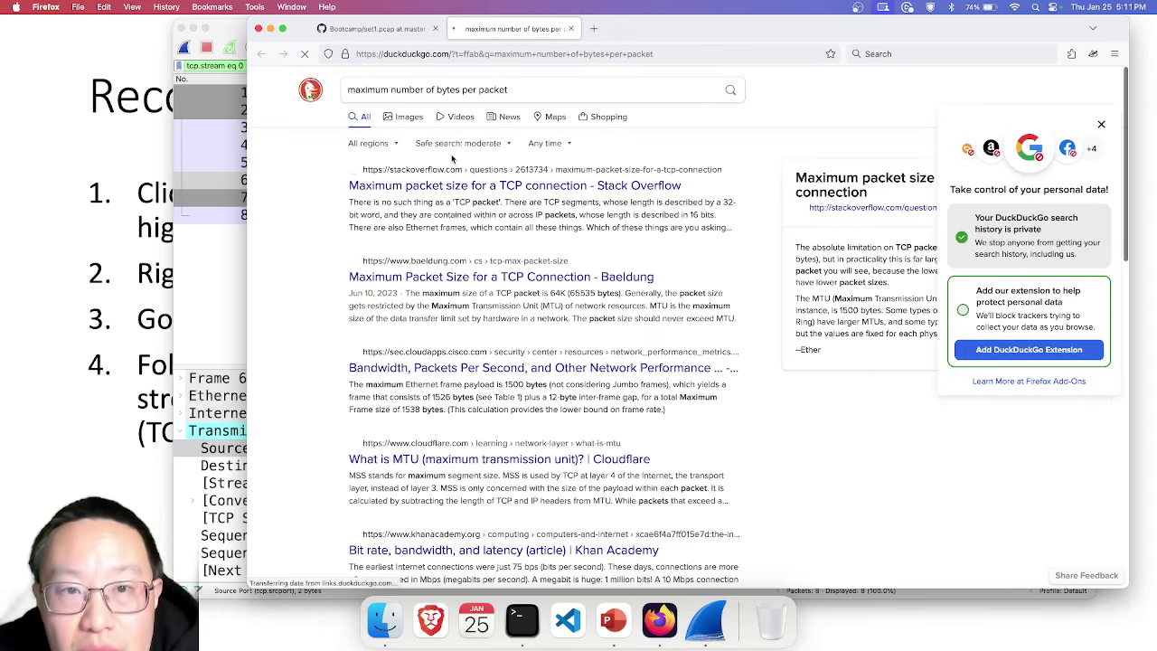
# - Open the Stack Overflow result "Maximum packet size for a TCP connection", read its top answer, and close the page
pyautogui.click(453, 185)
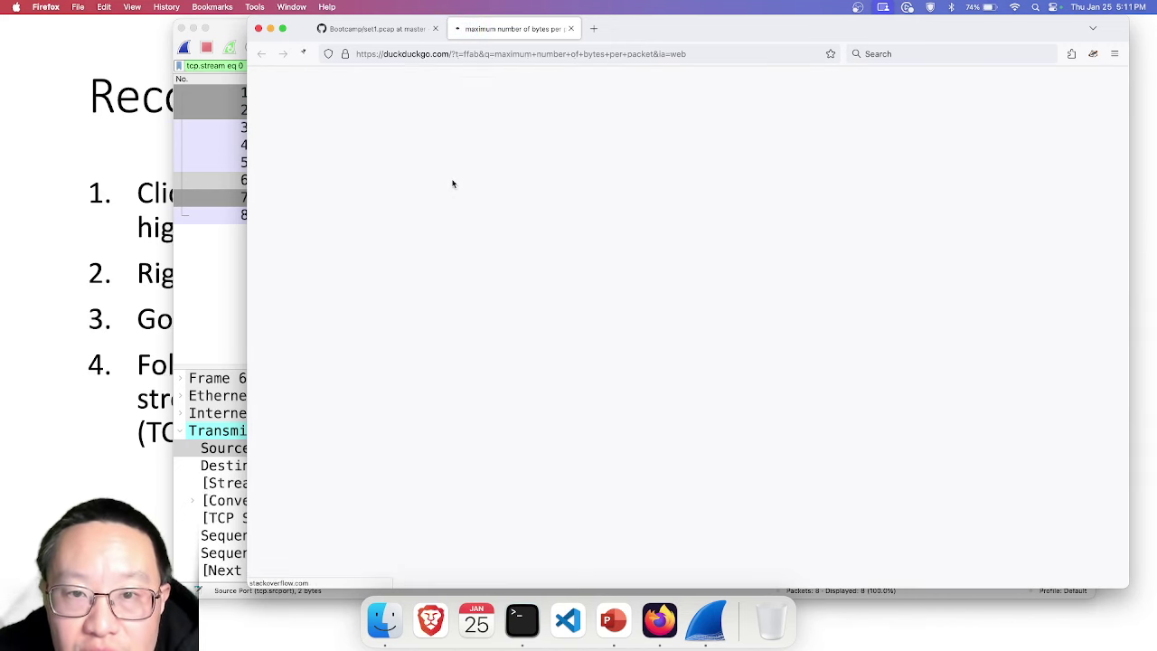
pyautogui.click(517, 53)
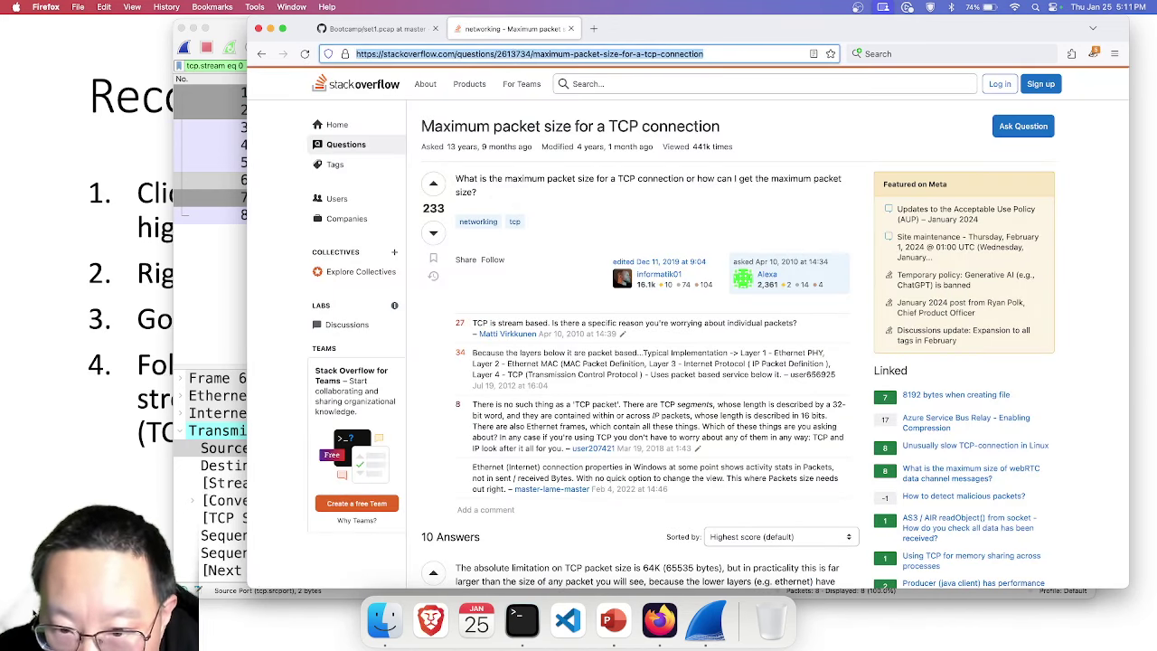
pyautogui.press('super+shift+4')
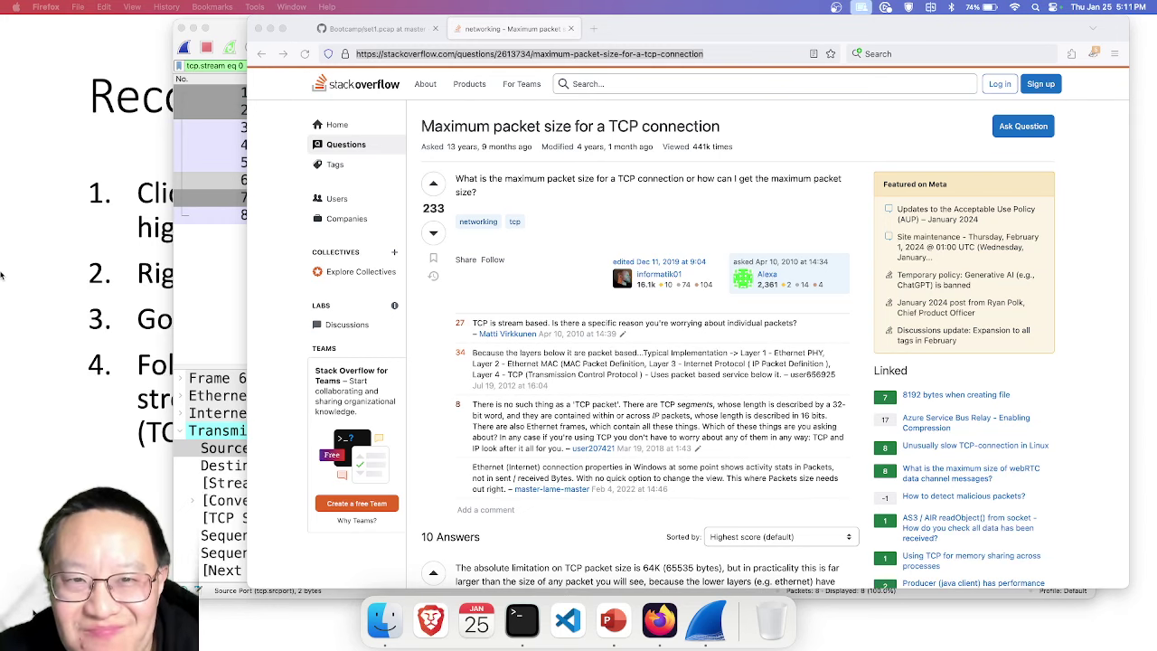
pyautogui.scroll(-5, 617, 235)
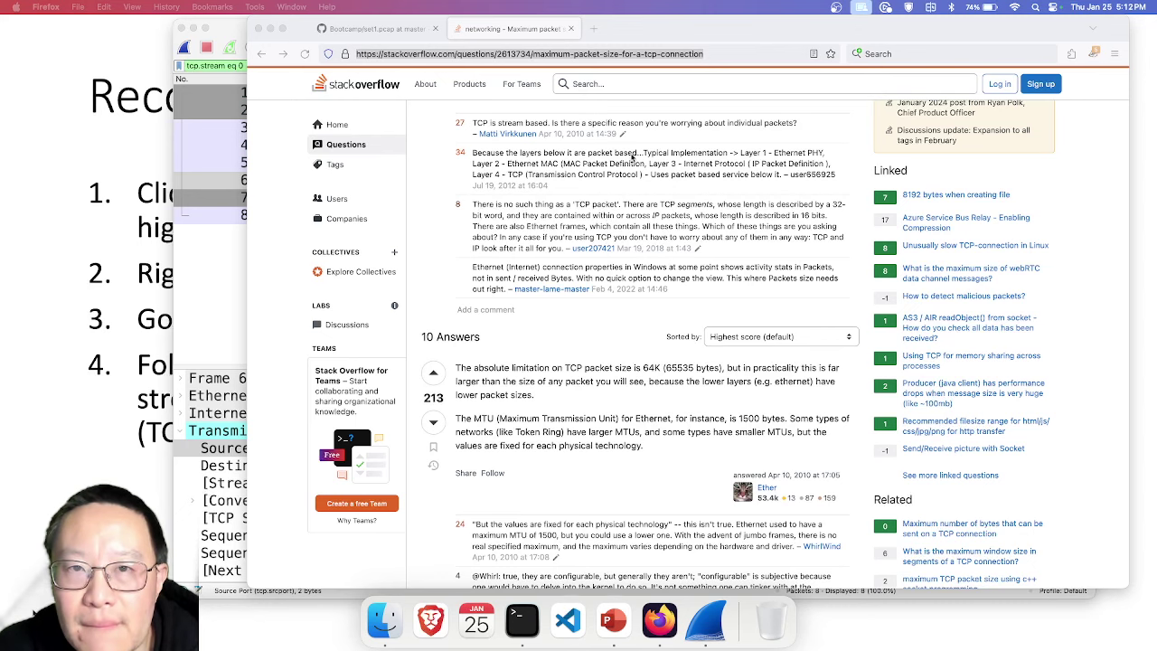
pyautogui.click(570, 28)
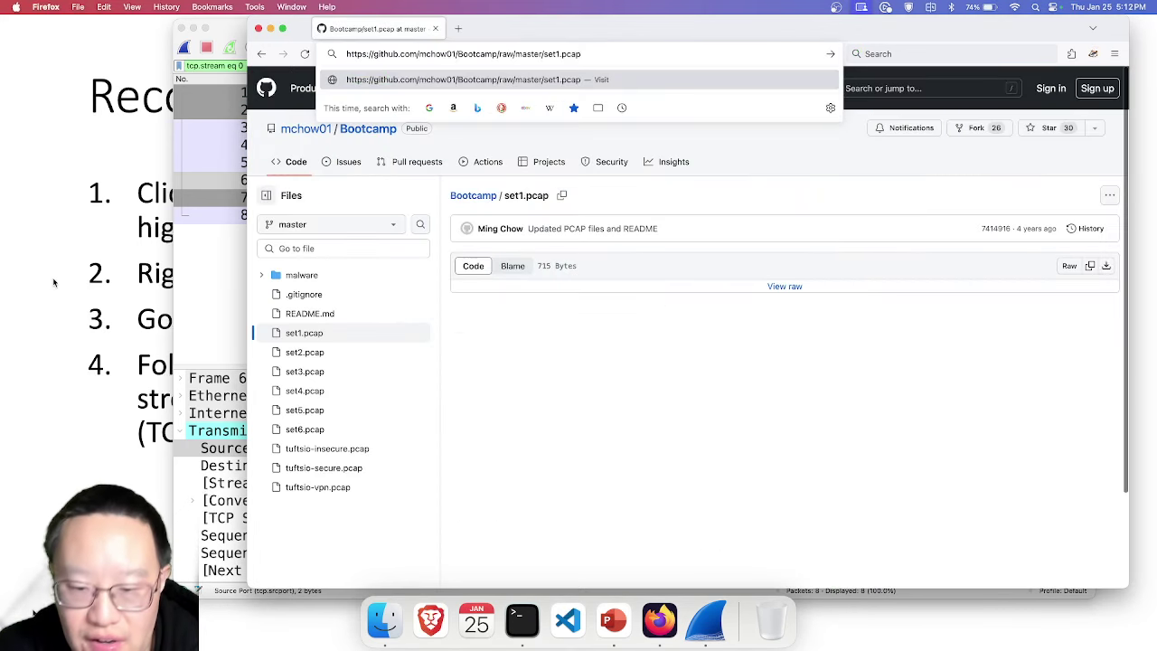
# - Switch to the PowerPoint presentation and advance to the slide "Reconstructing Web Traffic: HTTP, HTTPS, VPNed"
pyautogui.click(38, 290)
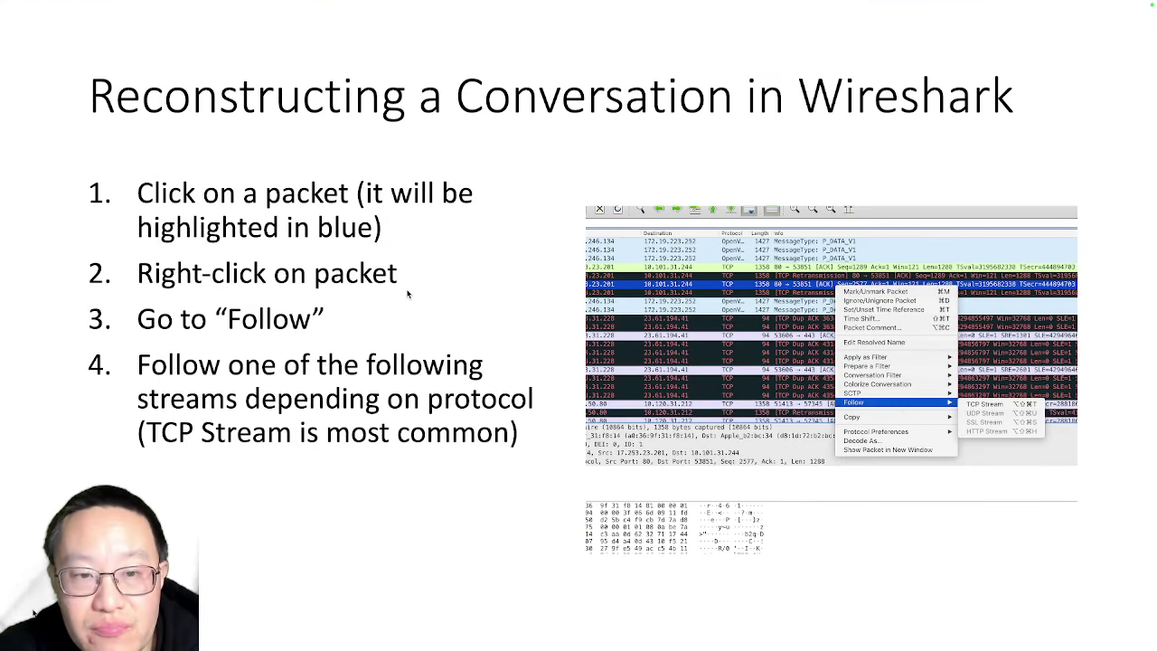
pyautogui.press('Right')
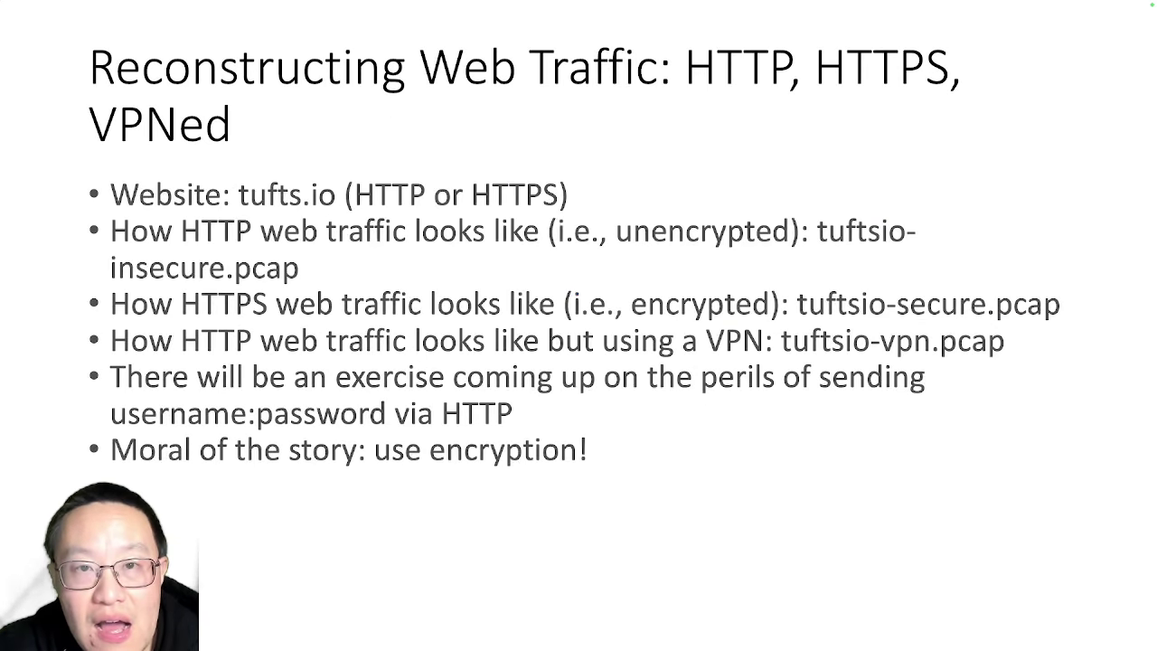
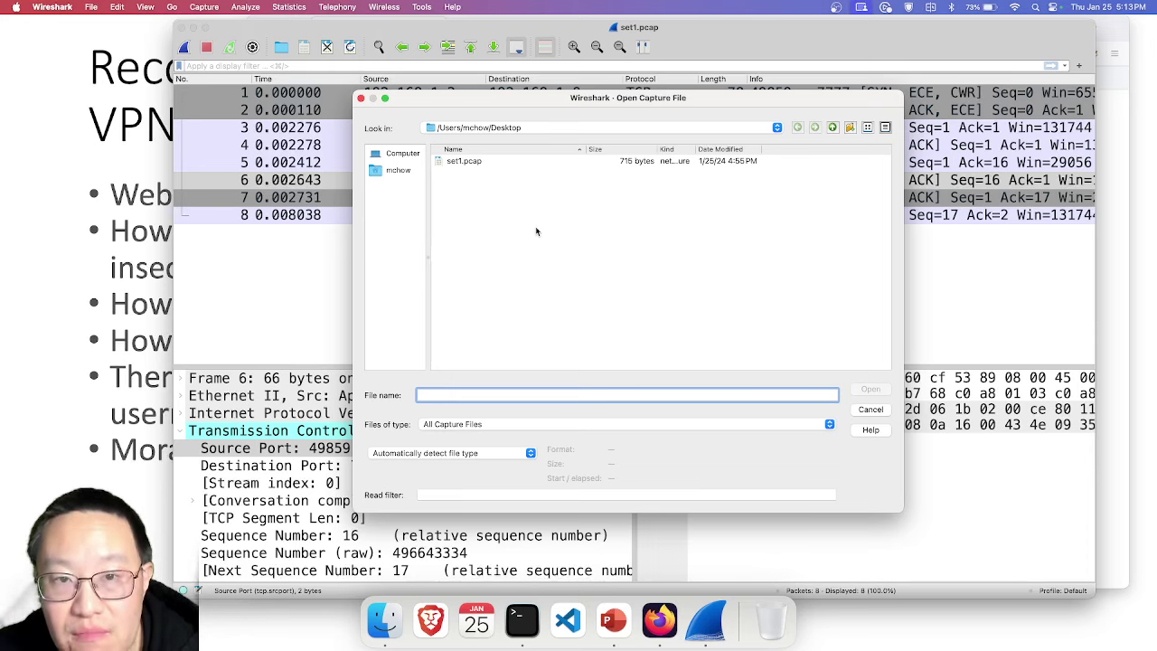
# - Switch to Wireshark and open the capture file tuftsio-insecure.pcap from the Bootcamp folder in Documents
pyautogui.click(397, 171)
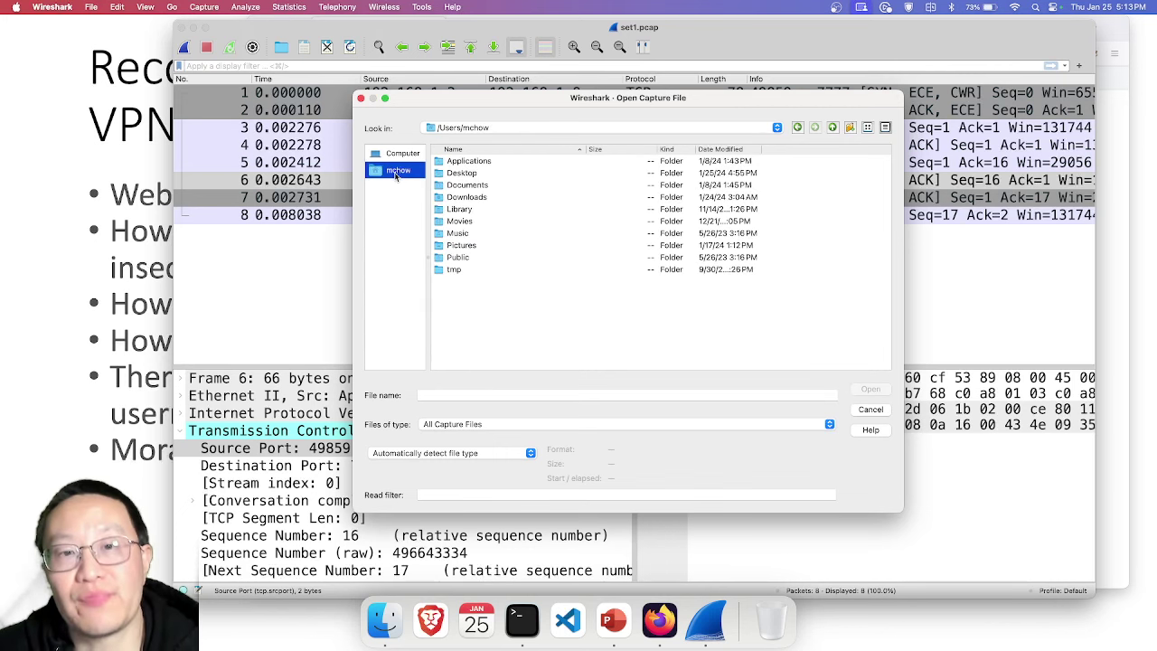
pyautogui.click(462, 187)
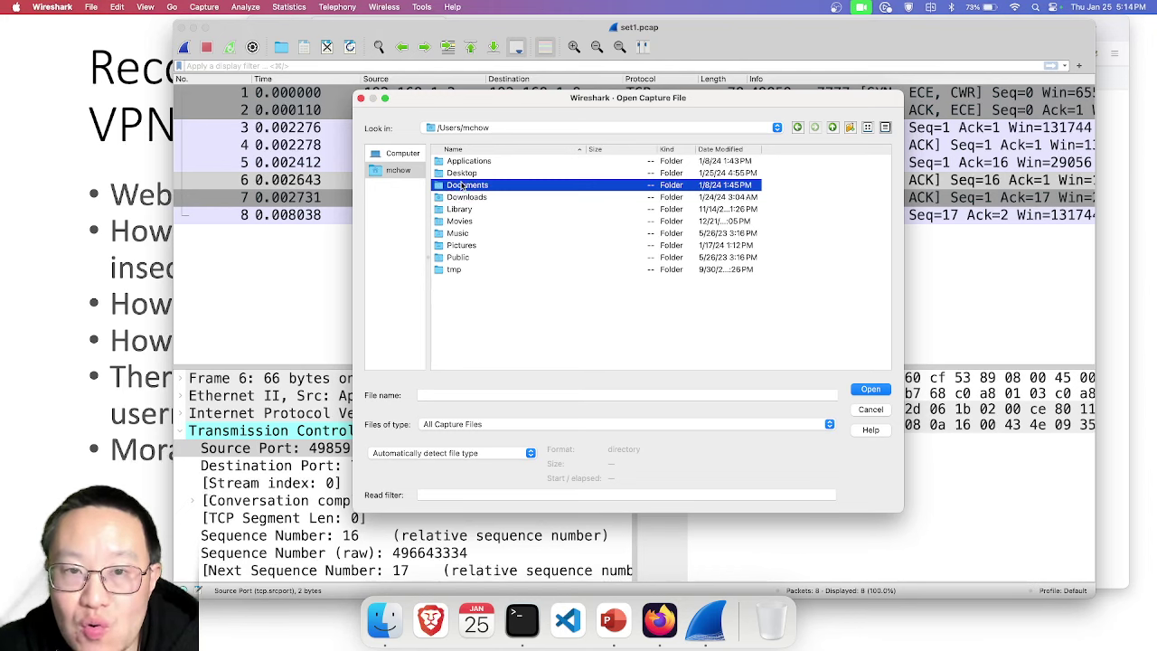
pyautogui.doubleClick(463, 186)
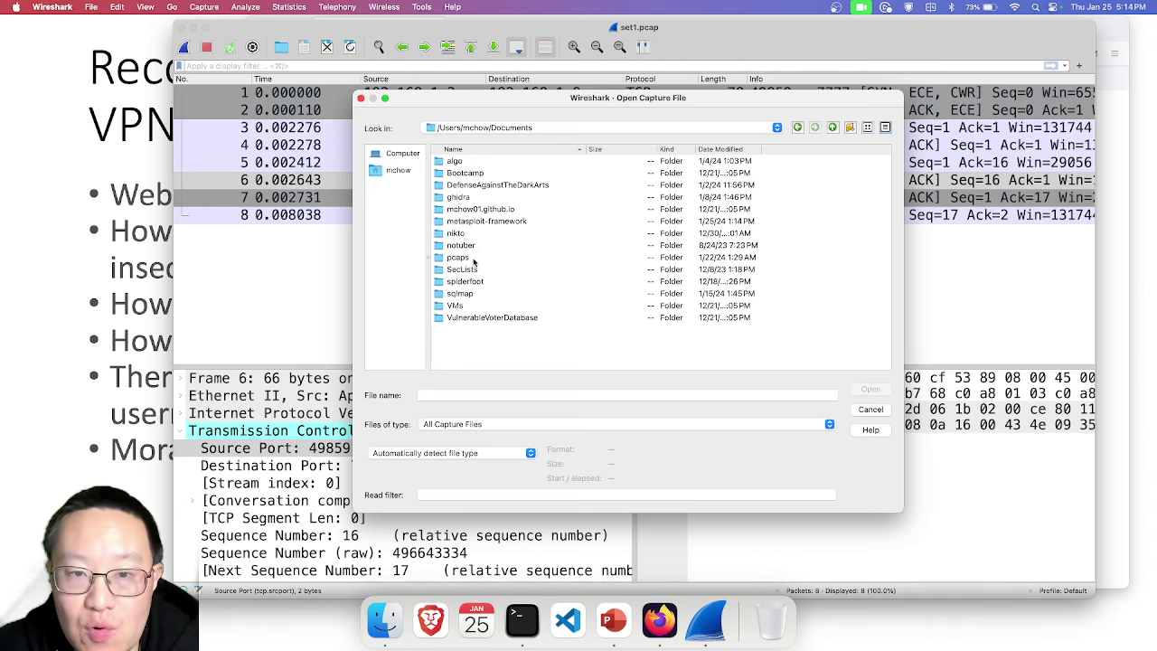
pyautogui.click(459, 258)
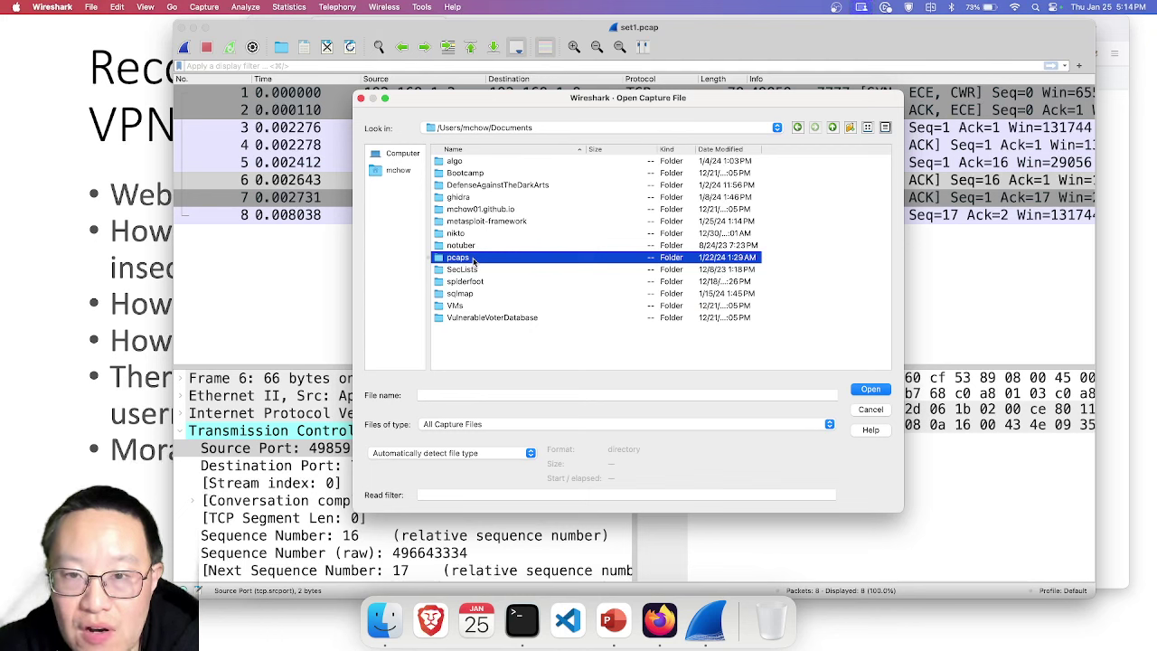
pyautogui.doubleClick(459, 257)
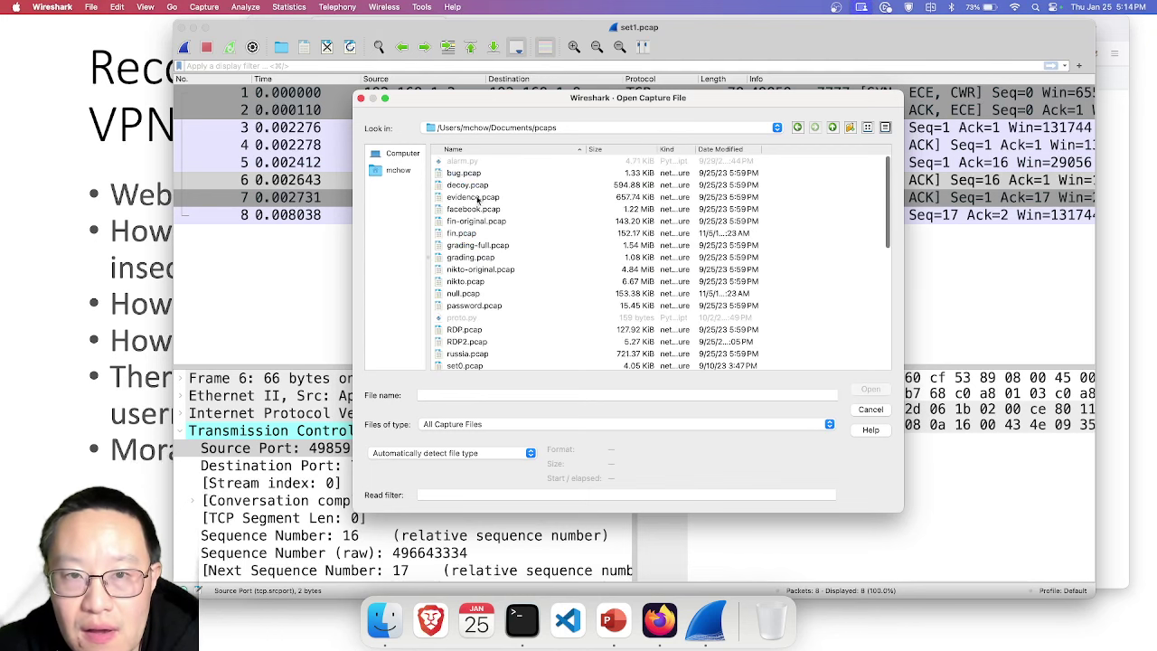
pyautogui.click(537, 131)
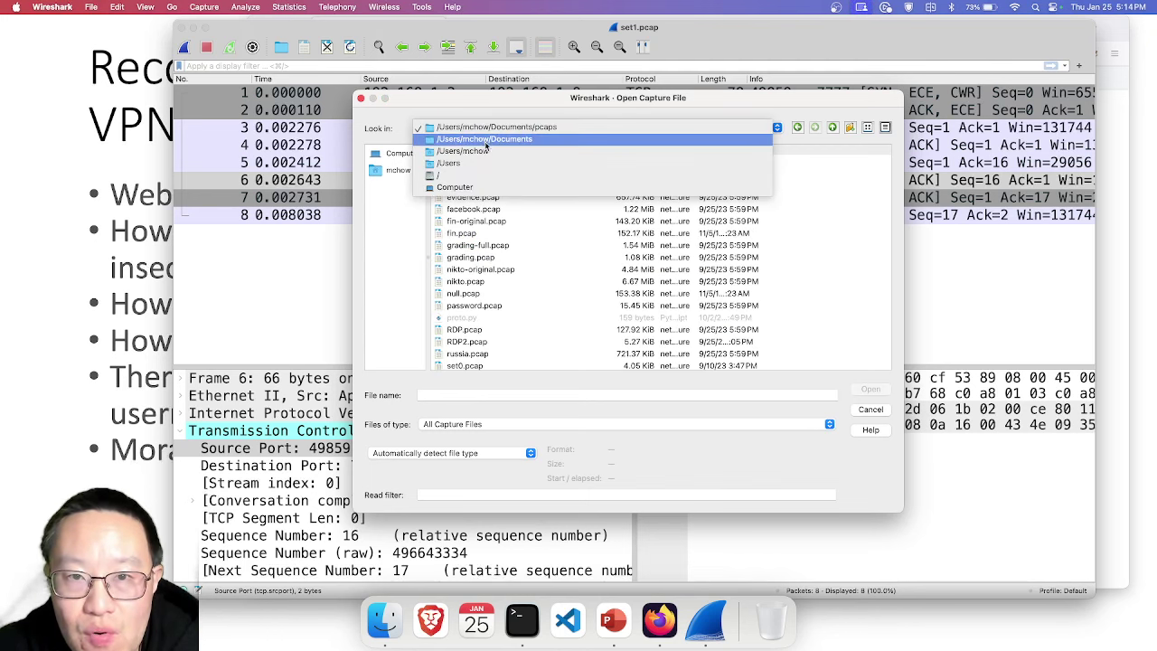
pyautogui.click(487, 145)
pyautogui.doubleClick(464, 172)
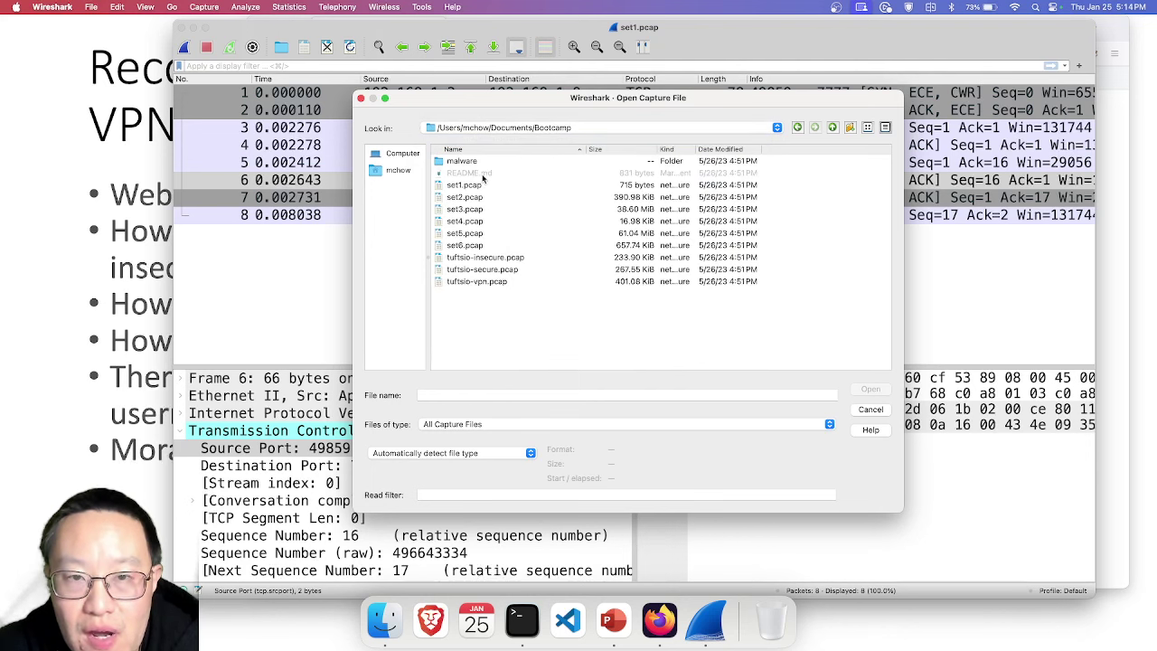
pyautogui.doubleClick(509, 260)
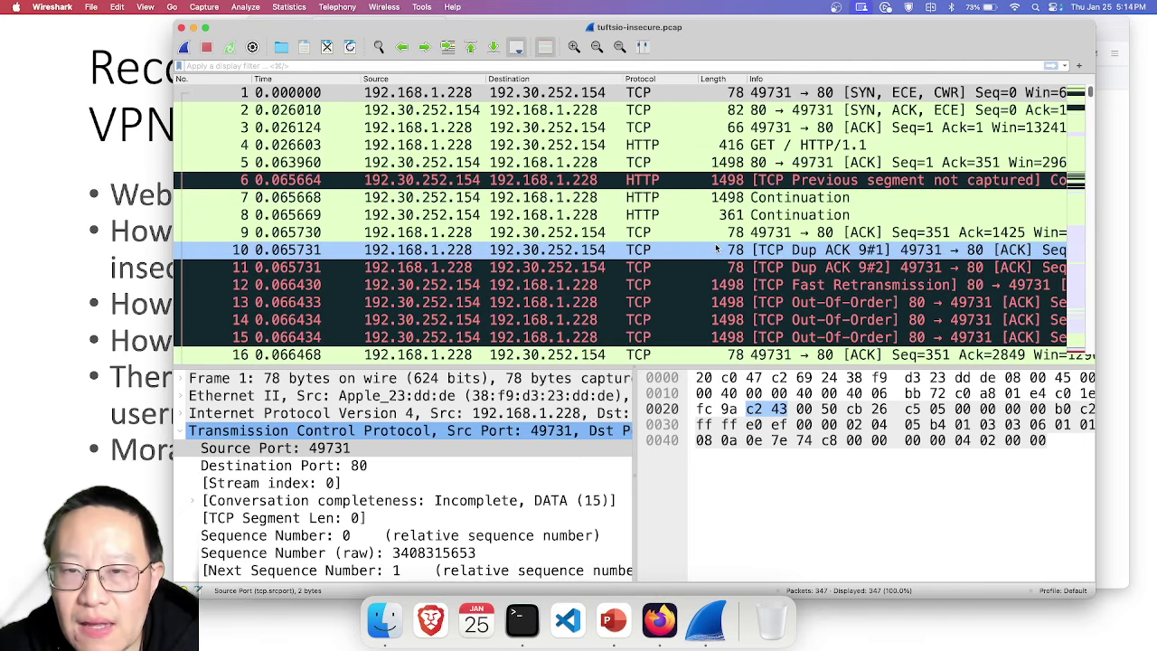
# - Examine the packet list from start to end for HTTP, DNS and TLS traffic, and locate the HTTP GET requests for the Lato fonts
pyautogui.scroll(-20, 717, 248)
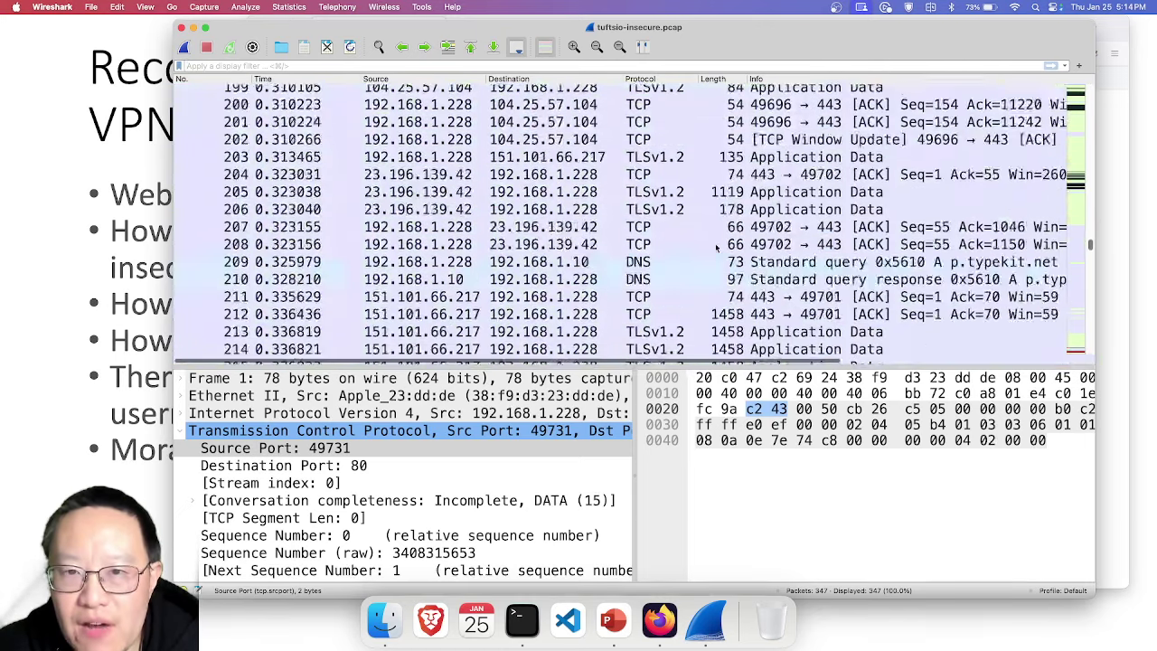
pyautogui.scroll(-20, 717, 248)
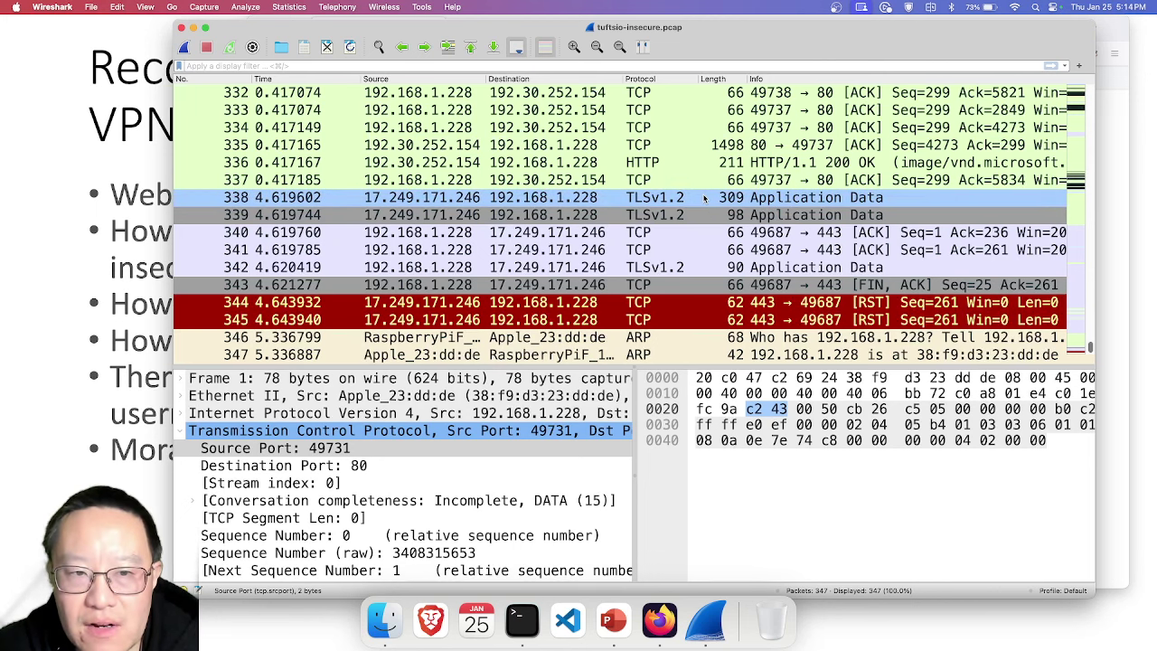
pyautogui.scroll(7, 554, 289)
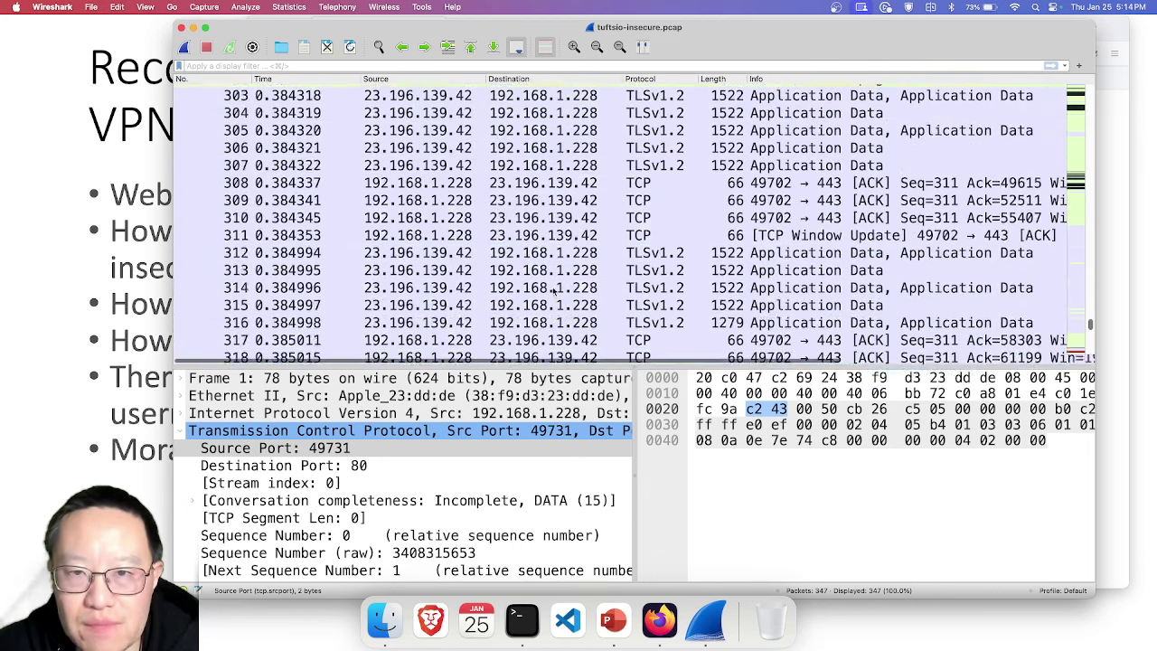
pyautogui.scroll(19, 554, 289)
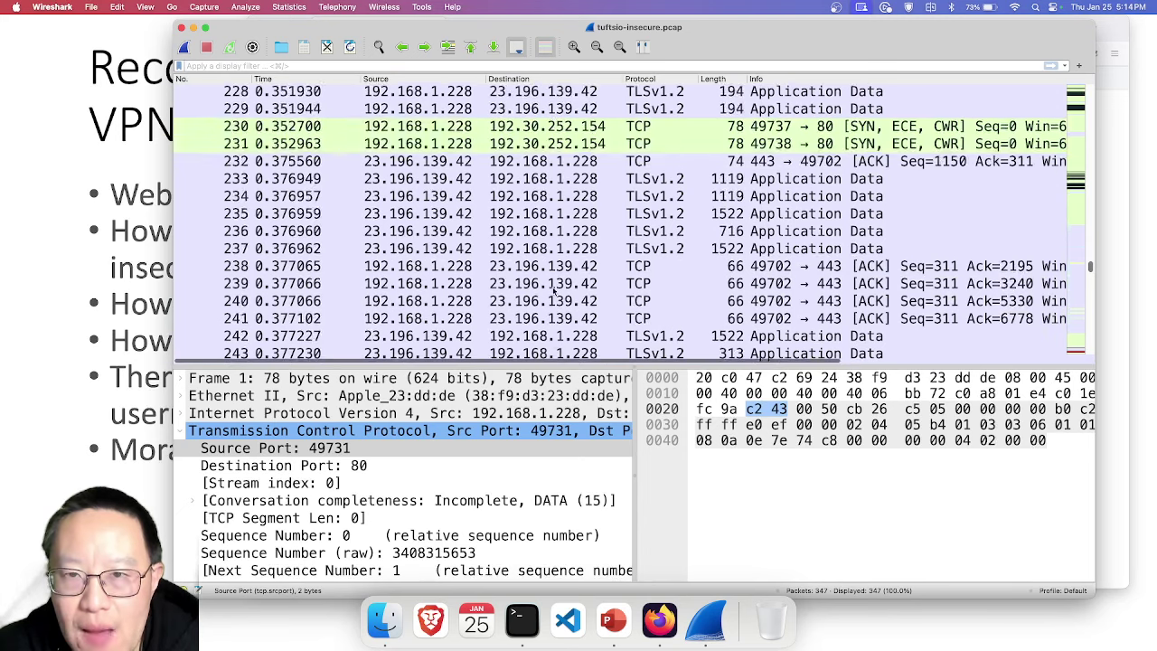
pyautogui.scroll(20, 555, 290)
pyautogui.scroll(-6, 554, 289)
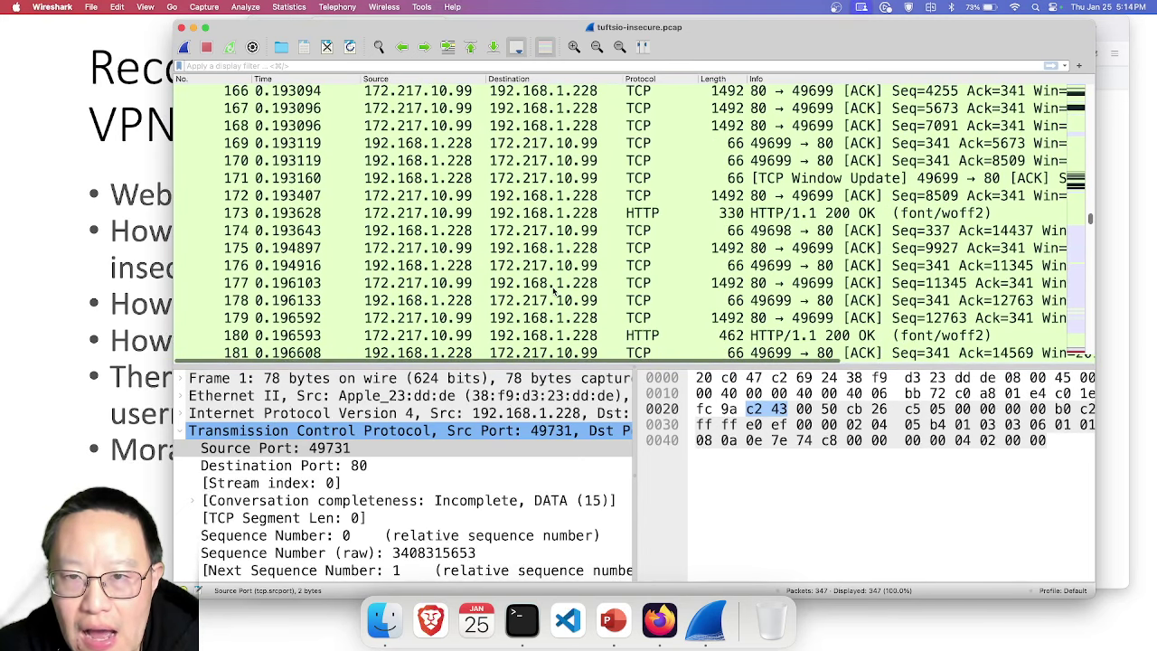
pyautogui.scroll(8, 554, 289)
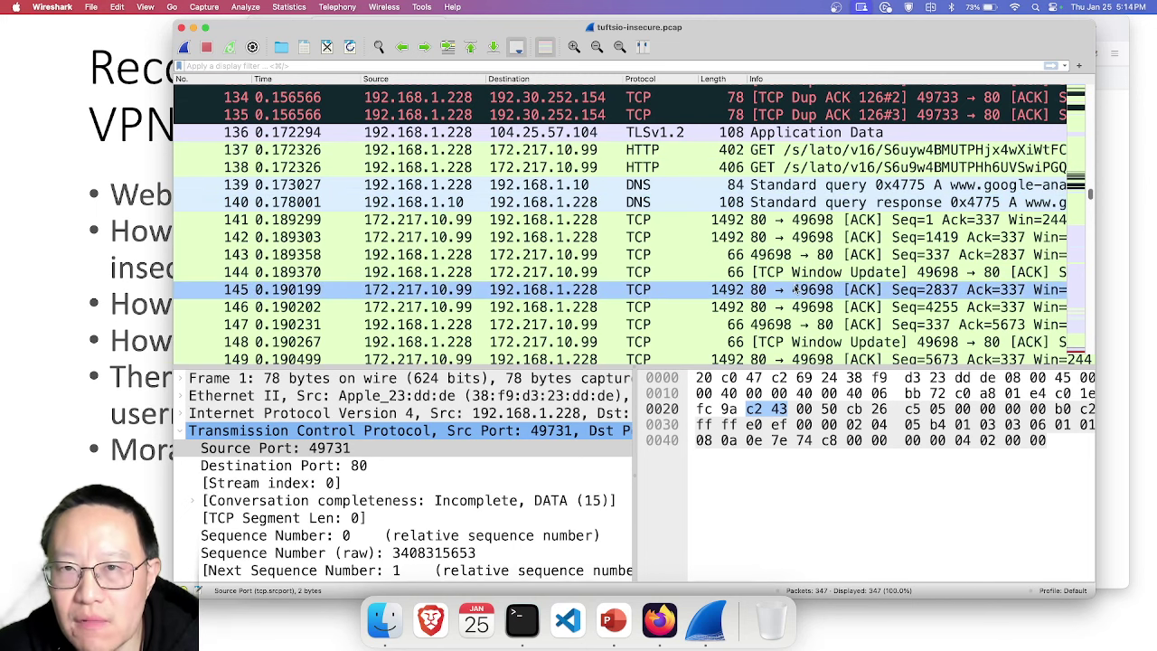
pyautogui.scroll(3, 796, 289)
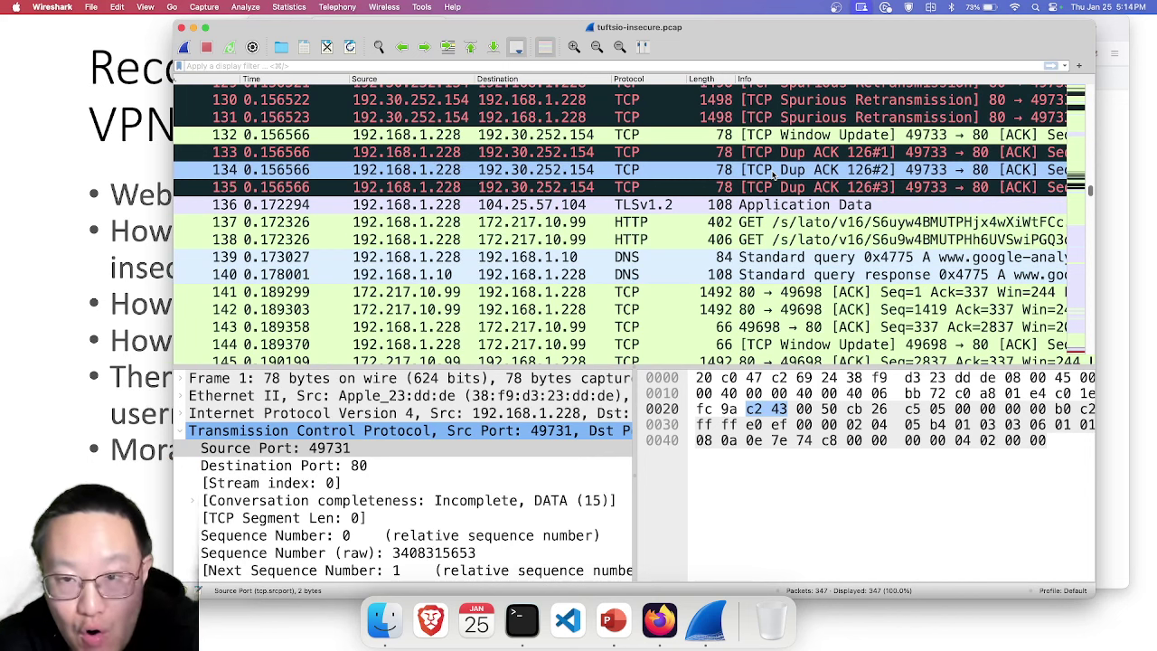
pyautogui.hscroll(-1, 774, 176)
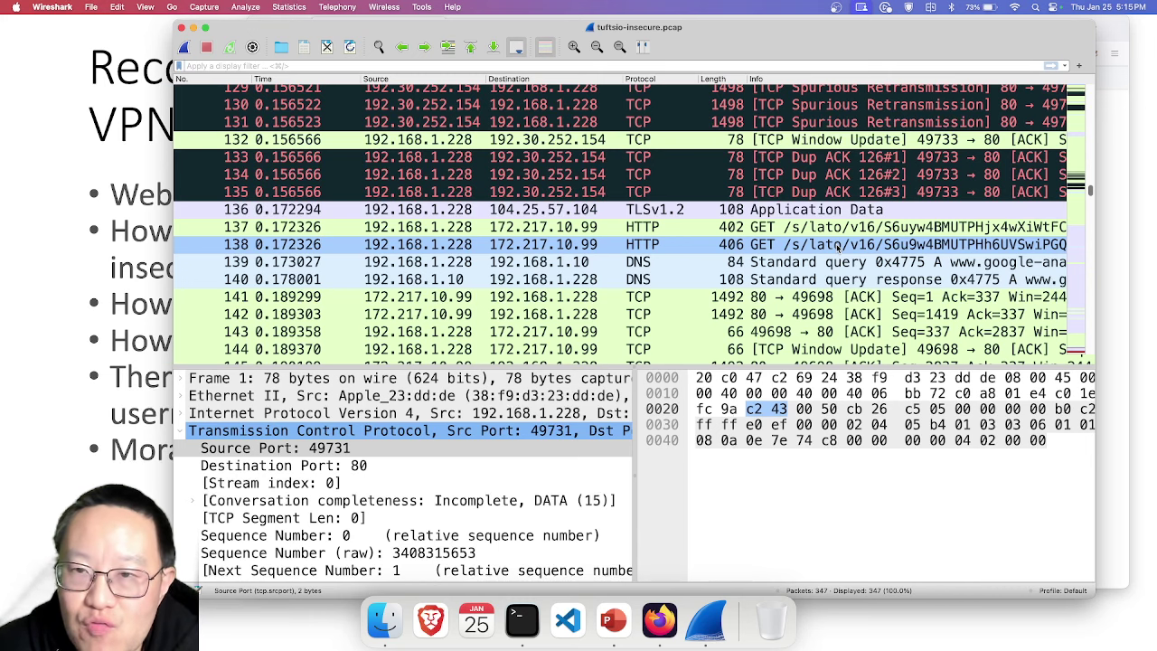
# - Follow the HTTP stream of packet 138, the second GET request for a Lato font
pyautogui.rightClick(839, 248)
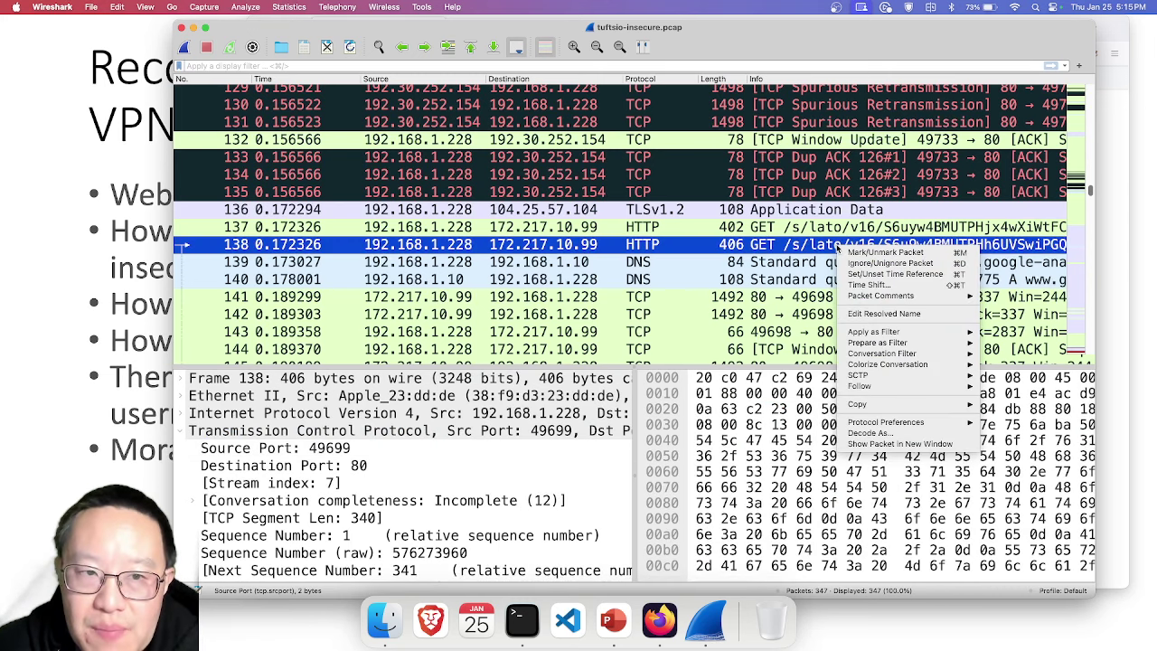
pyautogui.moveTo(874, 389)
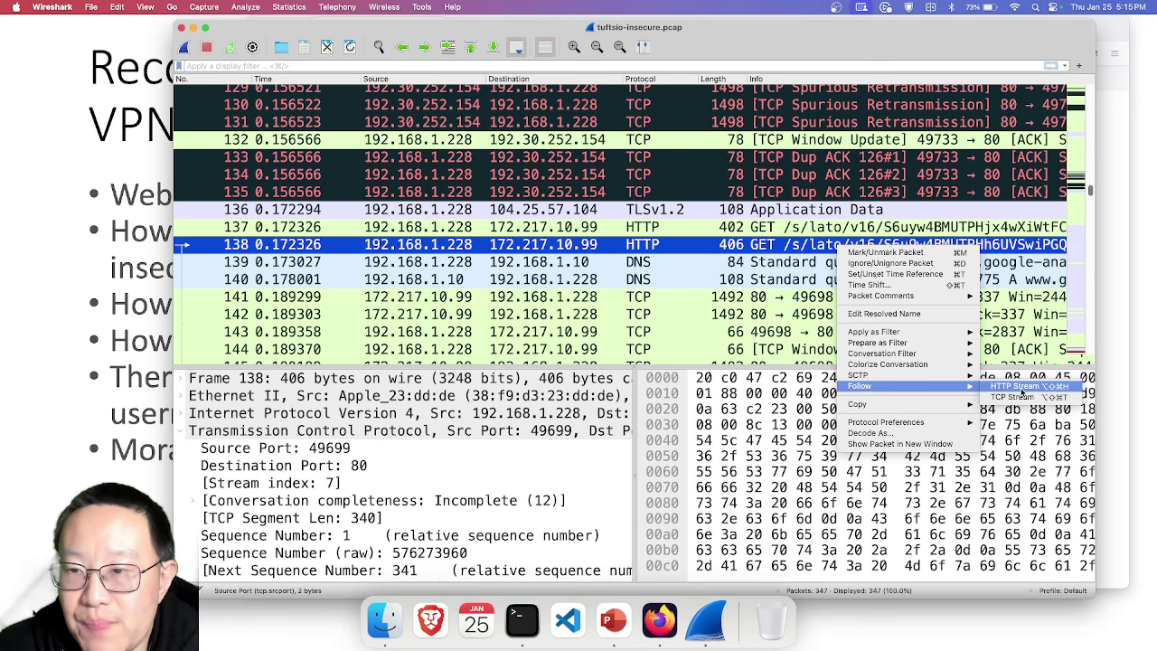
pyautogui.click(1022, 390)
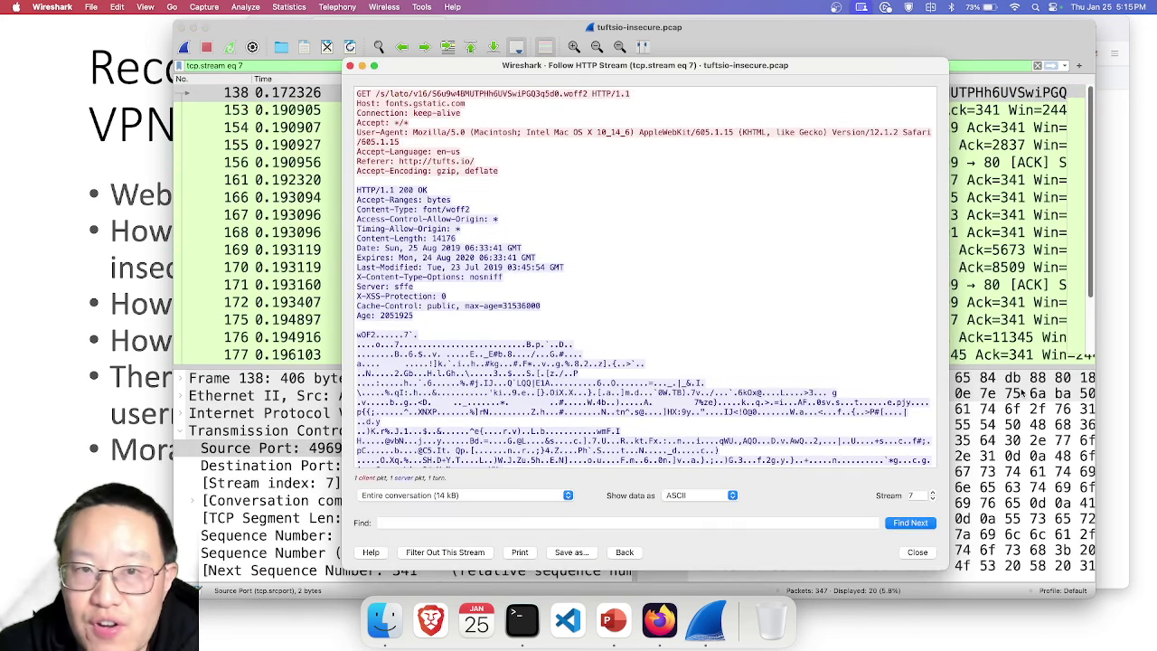
# - Examine the followed HTTP stream 7, from its request and response headers through the binary font data
pyautogui.moveTo(480, 305); pyautogui.dragTo(385, 123)
pyautogui.click(568, 287)
pyautogui.scroll(-3, 576, 355)
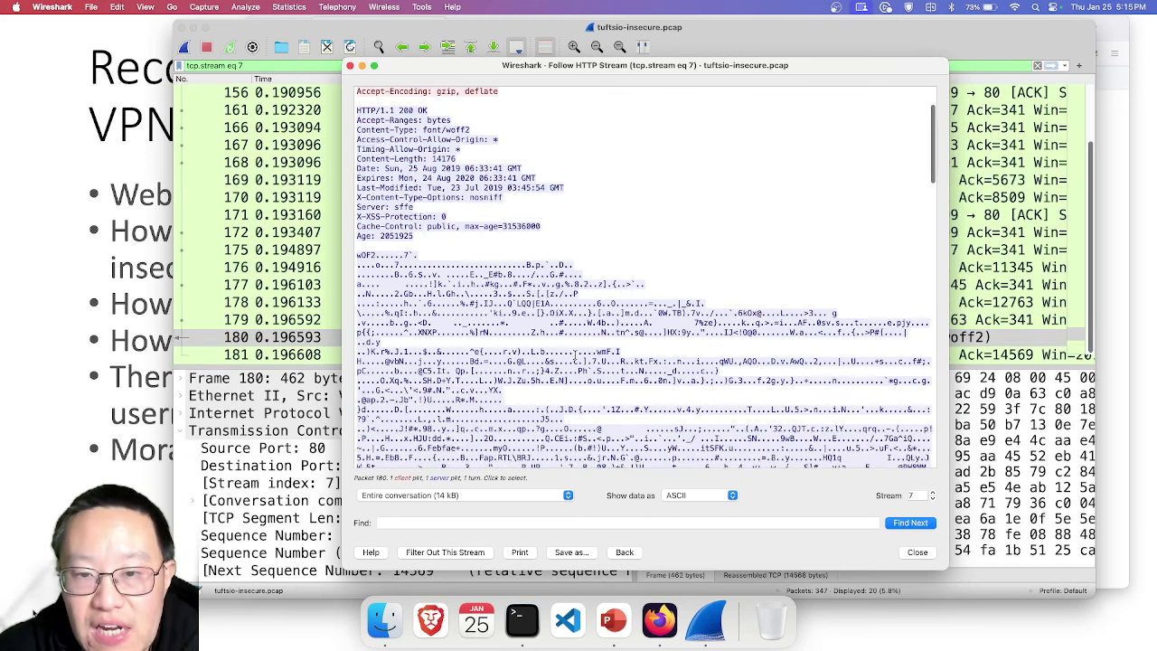
pyautogui.scroll(-10, 575, 357)
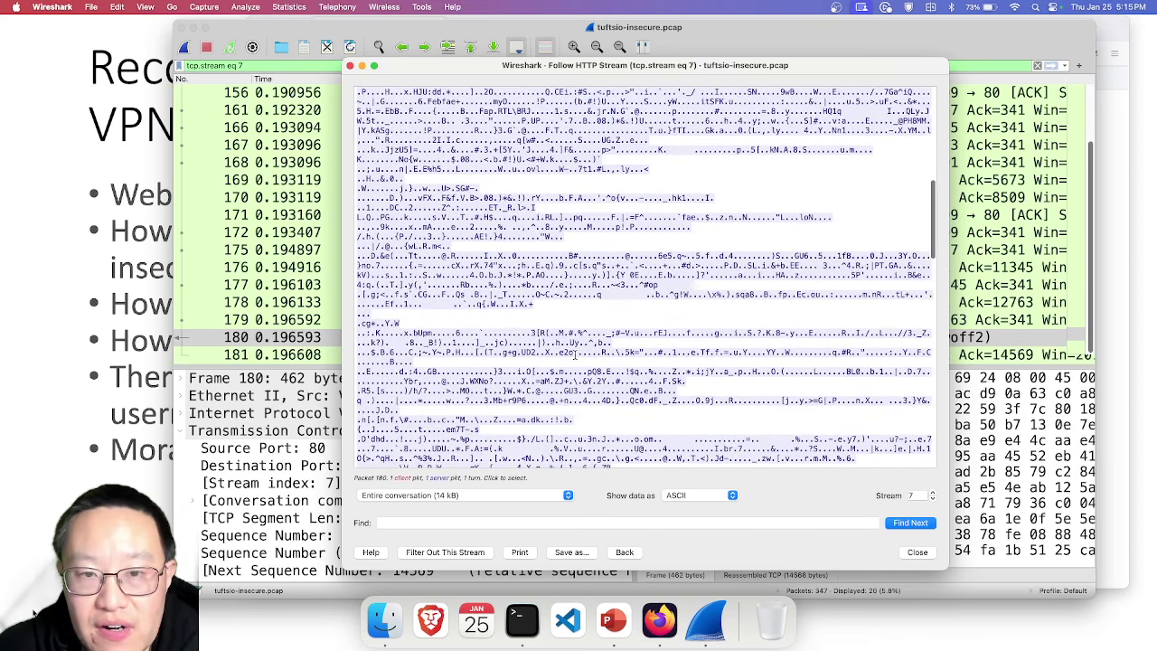
pyautogui.scroll(-15, 575, 354)
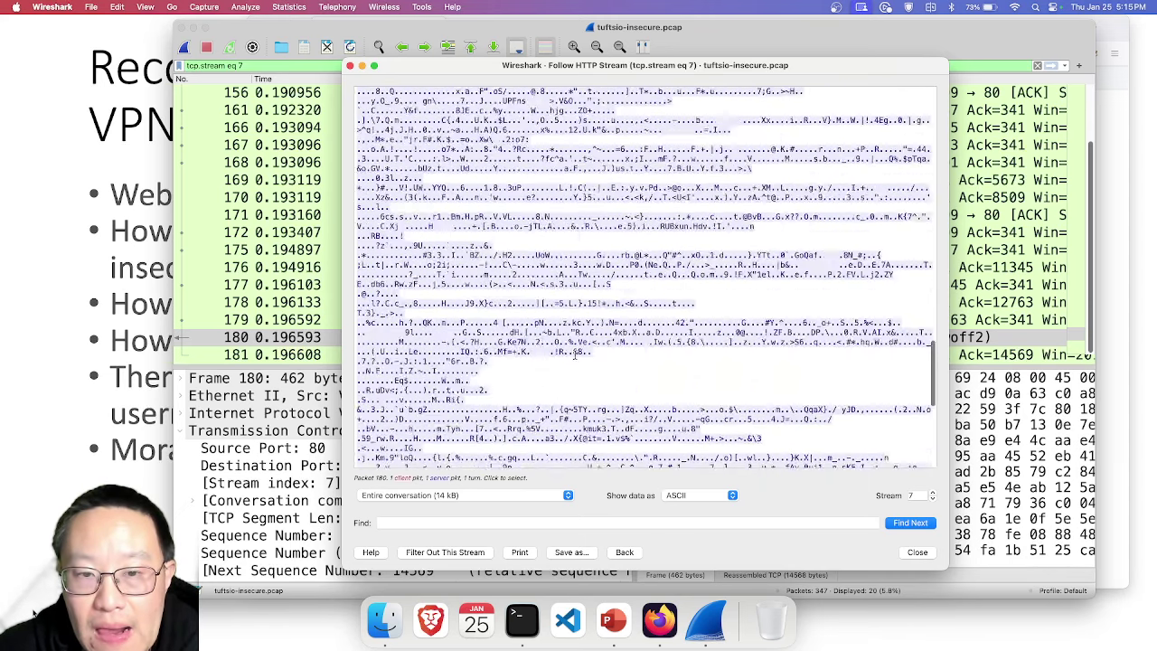
pyautogui.scroll(20, 575, 354)
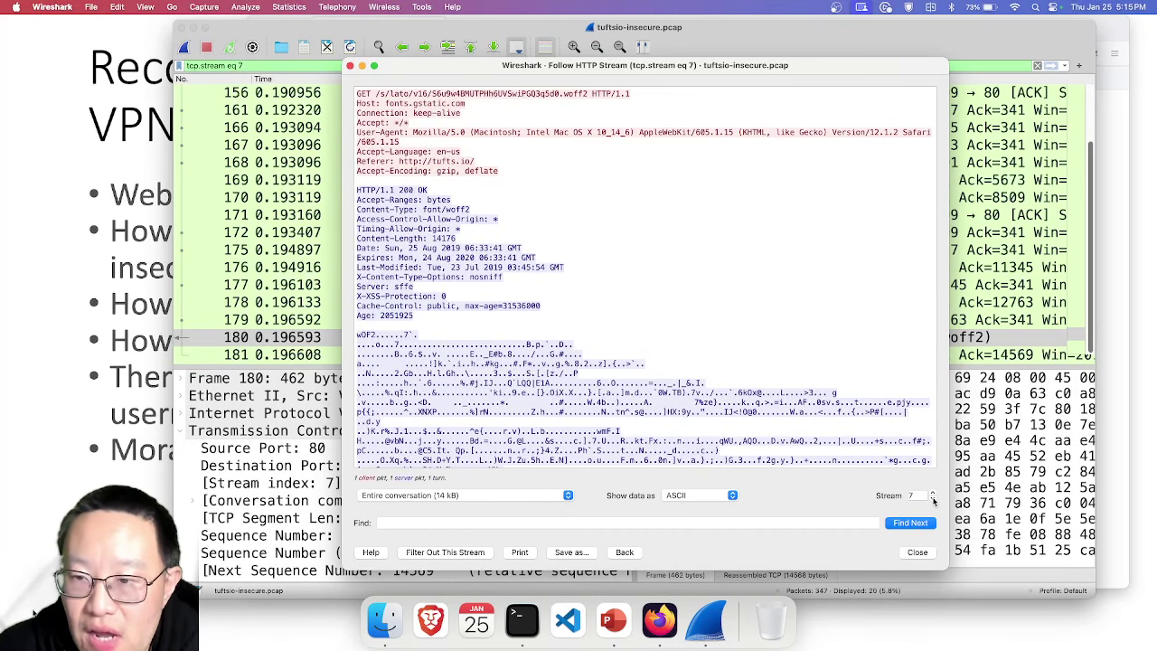
# - Step back through the followed HTTP streams from stream 6 to stream 3 and examine the jquery.min.js response
pyautogui.click(933, 500)
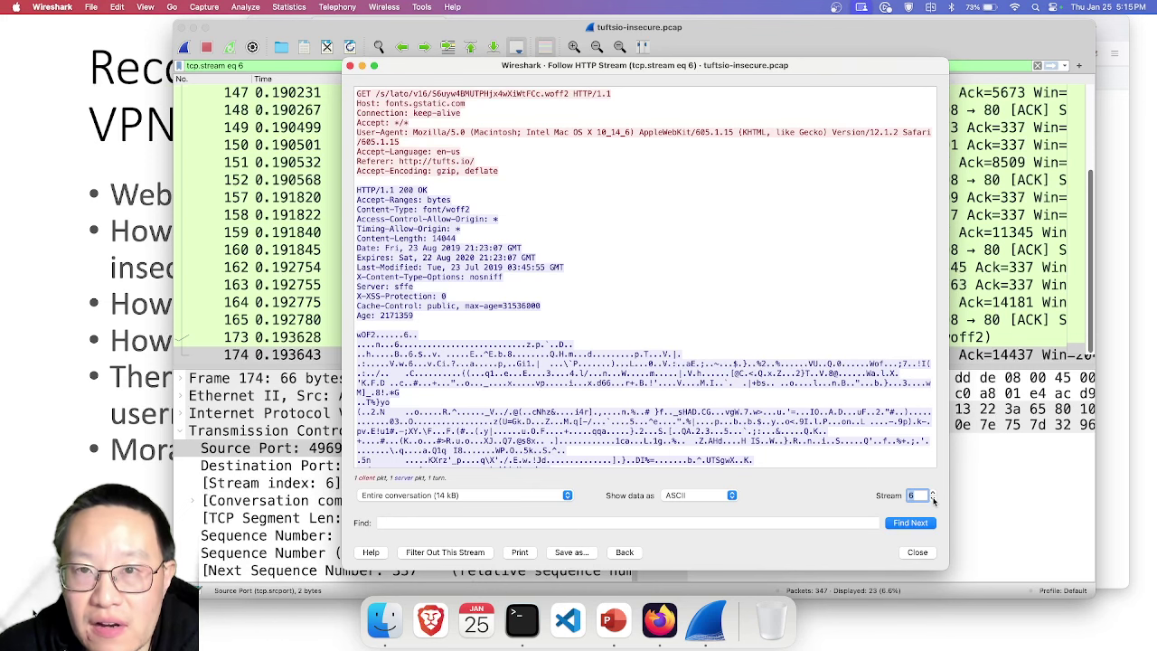
pyautogui.click(933, 500)
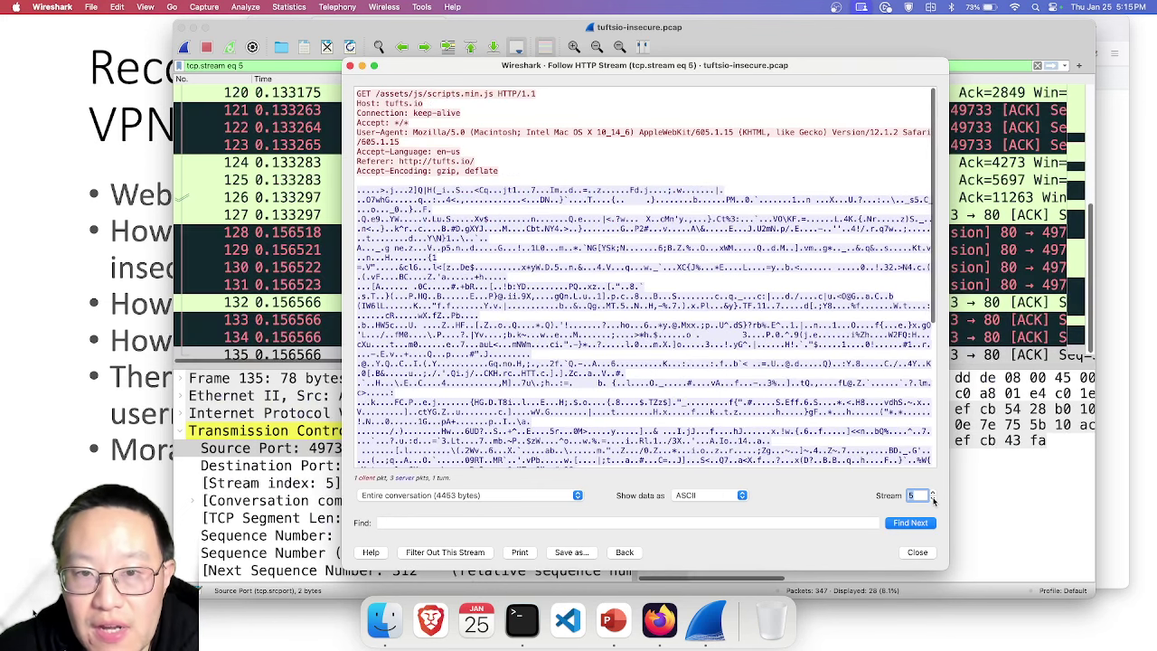
pyautogui.click(933, 499)
pyautogui.click(933, 499)
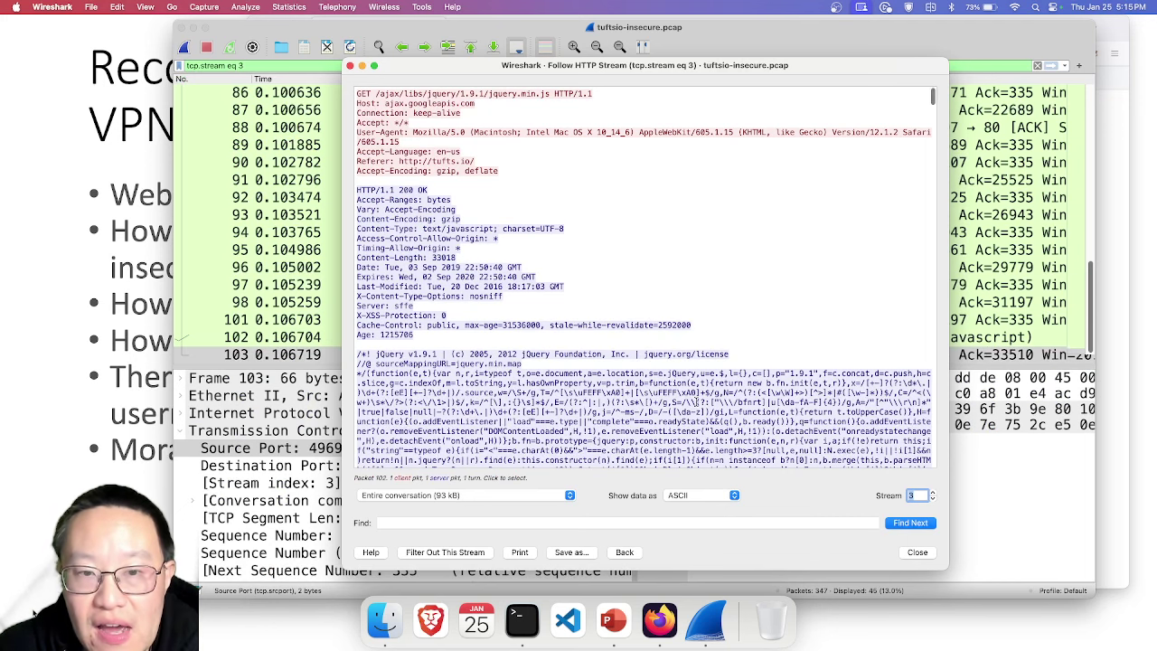
pyautogui.scroll(-5, 645, 278)
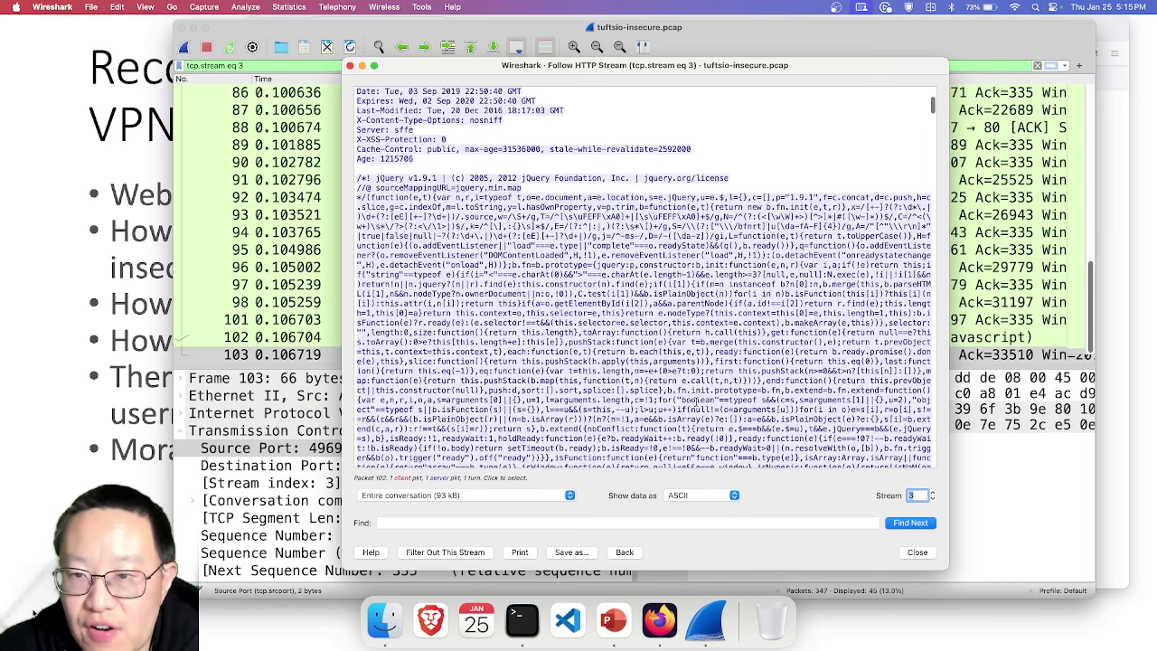
# - Show HTTP stream 4 and examine the modernizr-2.6.2.custom.min.js request, response headers and script code
pyautogui.click(933, 492)
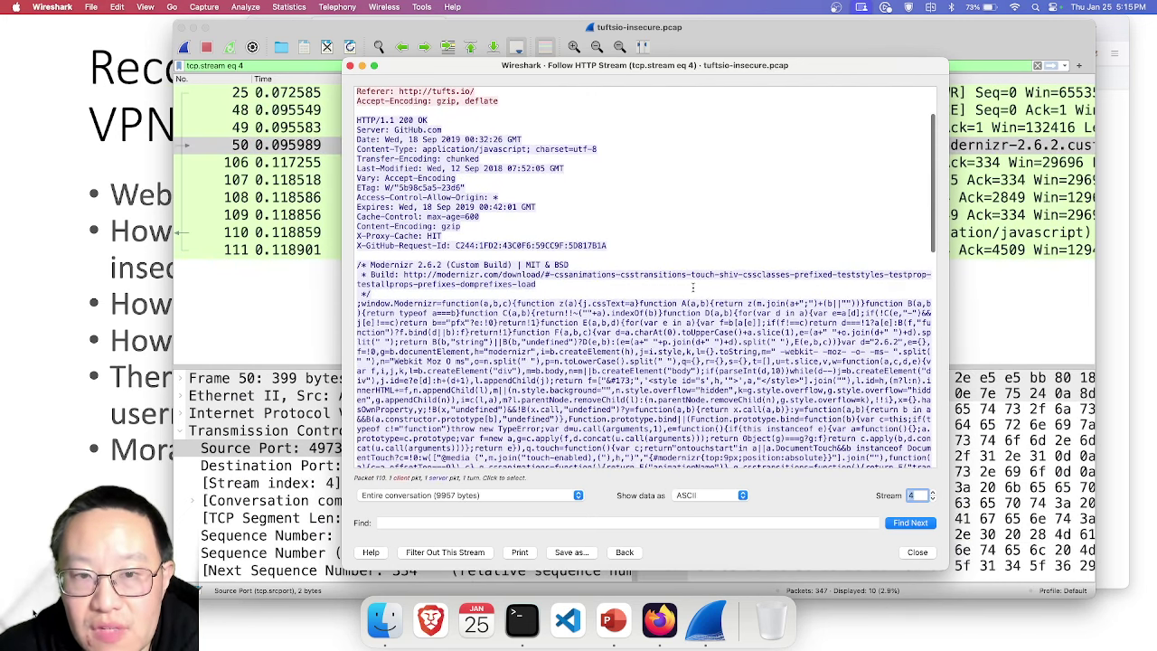
pyautogui.scroll(-10, 683, 345)
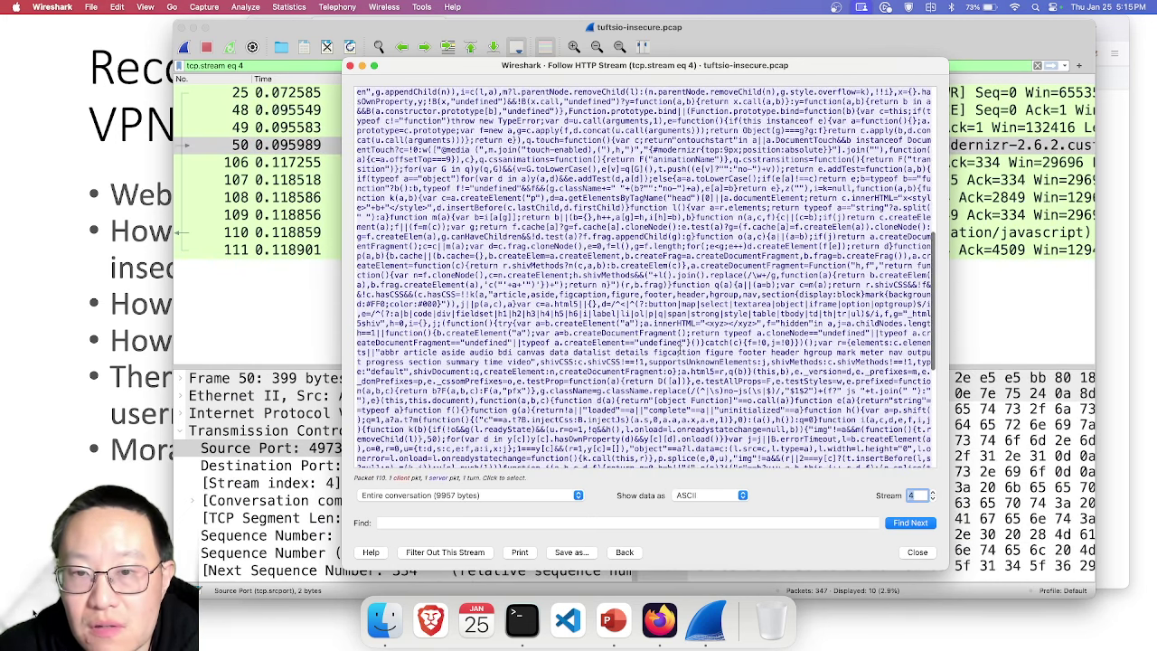
pyautogui.scroll(15, 683, 345)
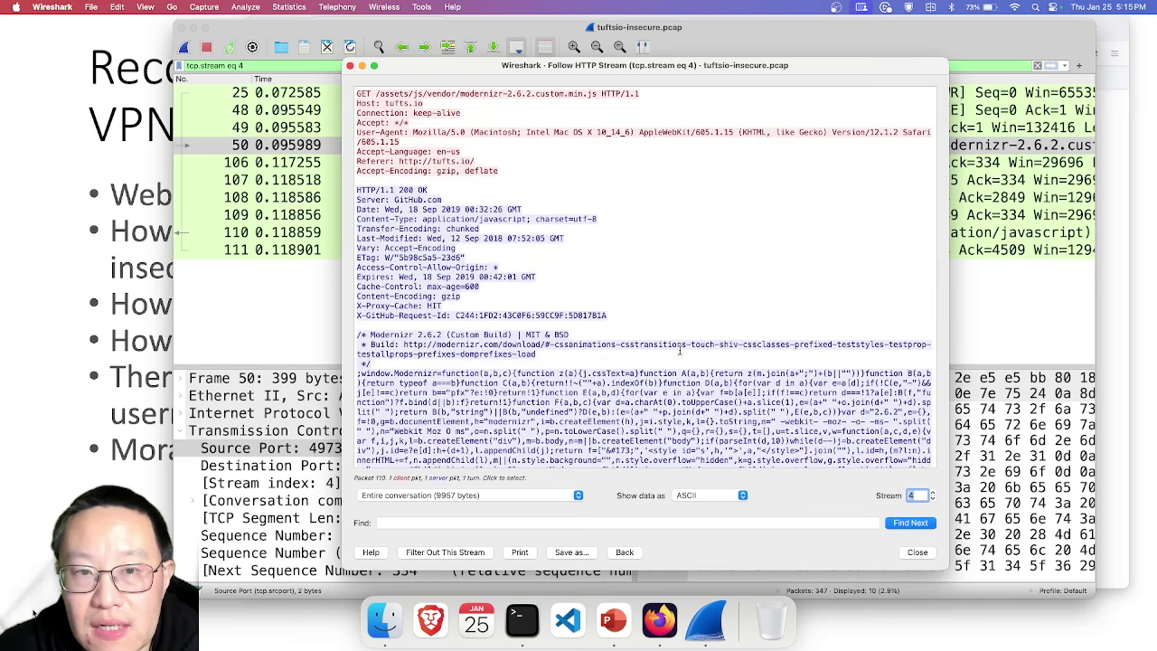
# - Close the followed stream and clear the display filter, restoring the complete packet list
pyautogui.click(924, 552)
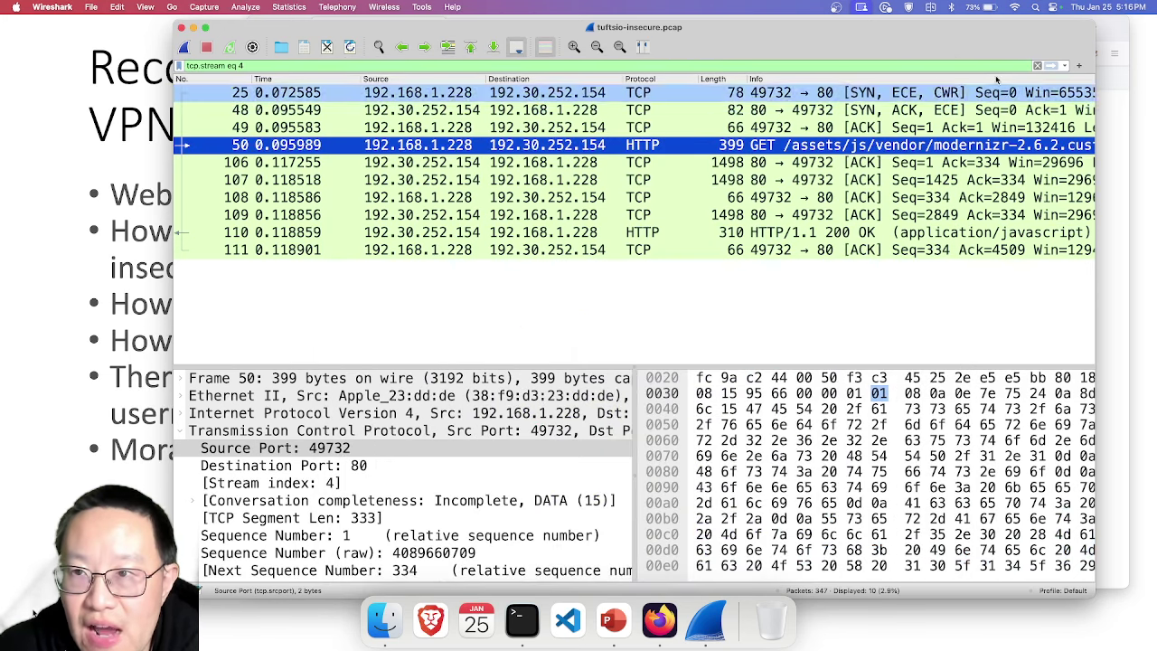
pyautogui.click(1037, 66)
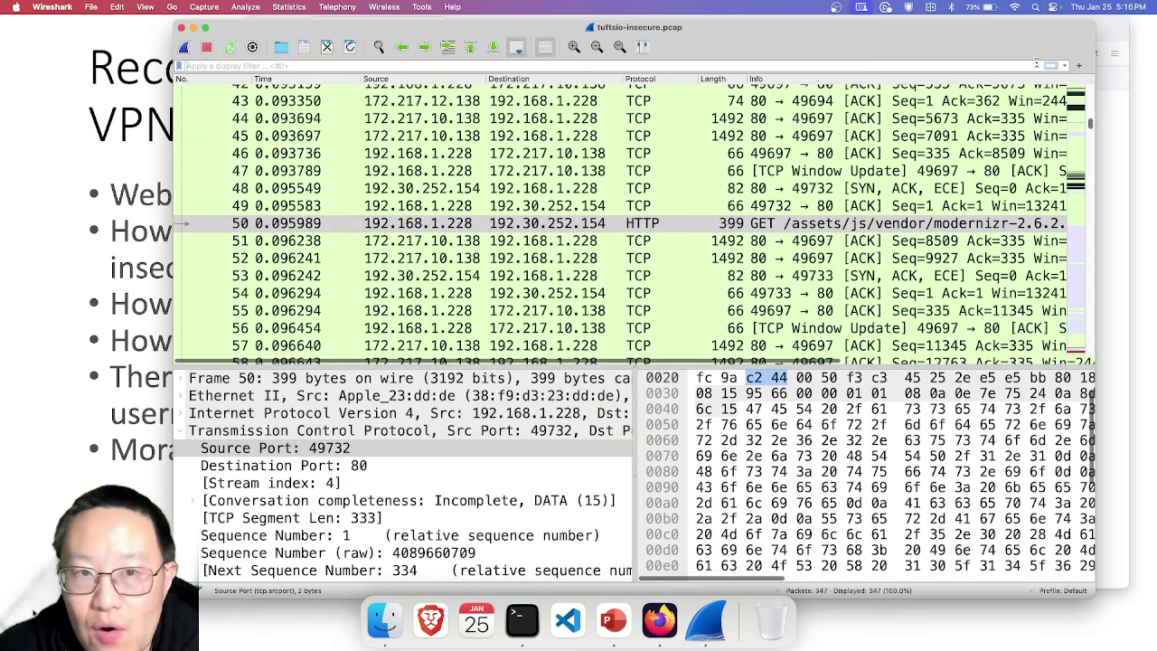
pyautogui.scroll(-20, 539, 240)
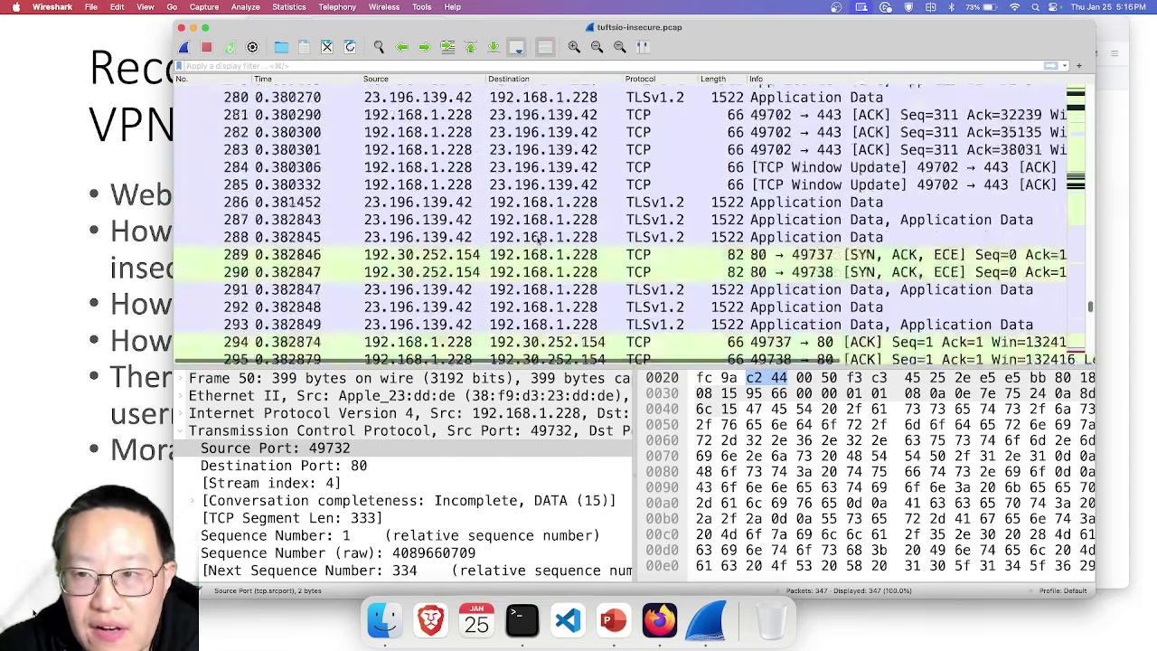
pyautogui.scroll(20, 538, 239)
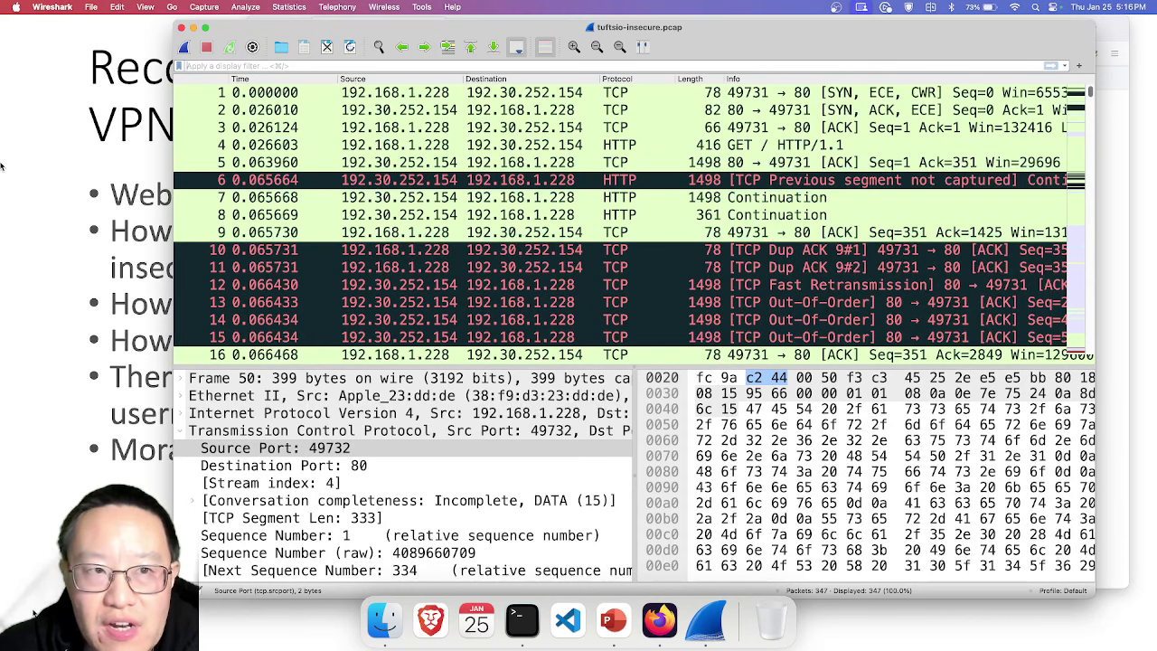
# - Switch to Terminal, list the files in the Desktop folder, and delete them all with rm *
pyautogui.click(522, 621)
pyautogui.write('ls')
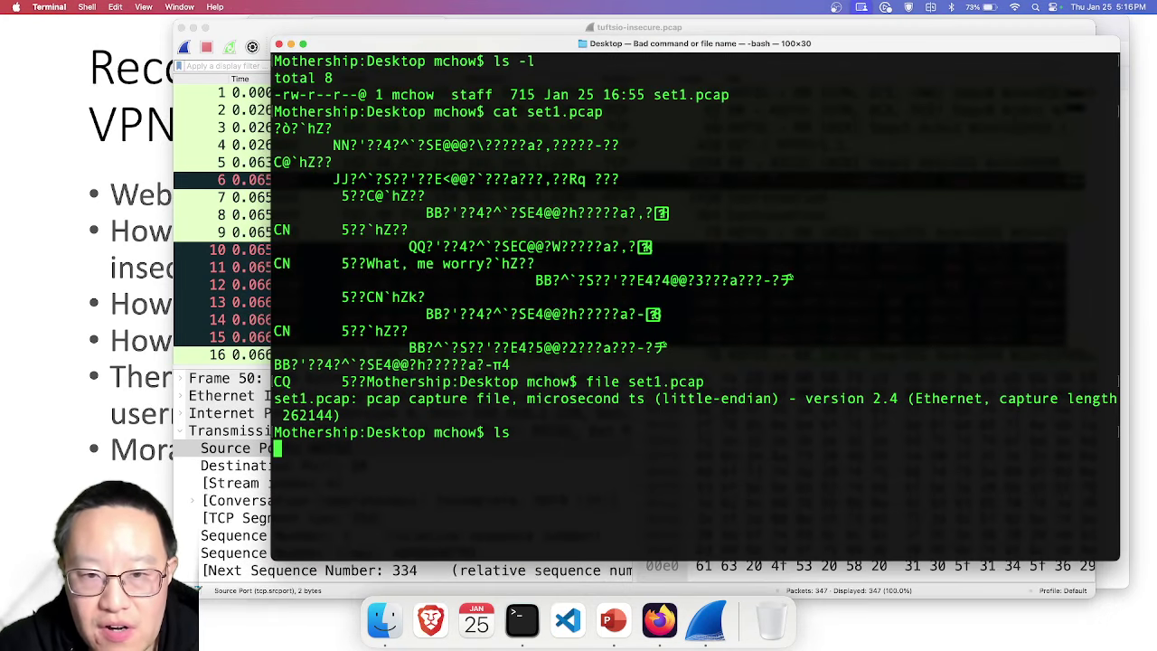
pyautogui.press('Return')
pyautogui.write('rm *')
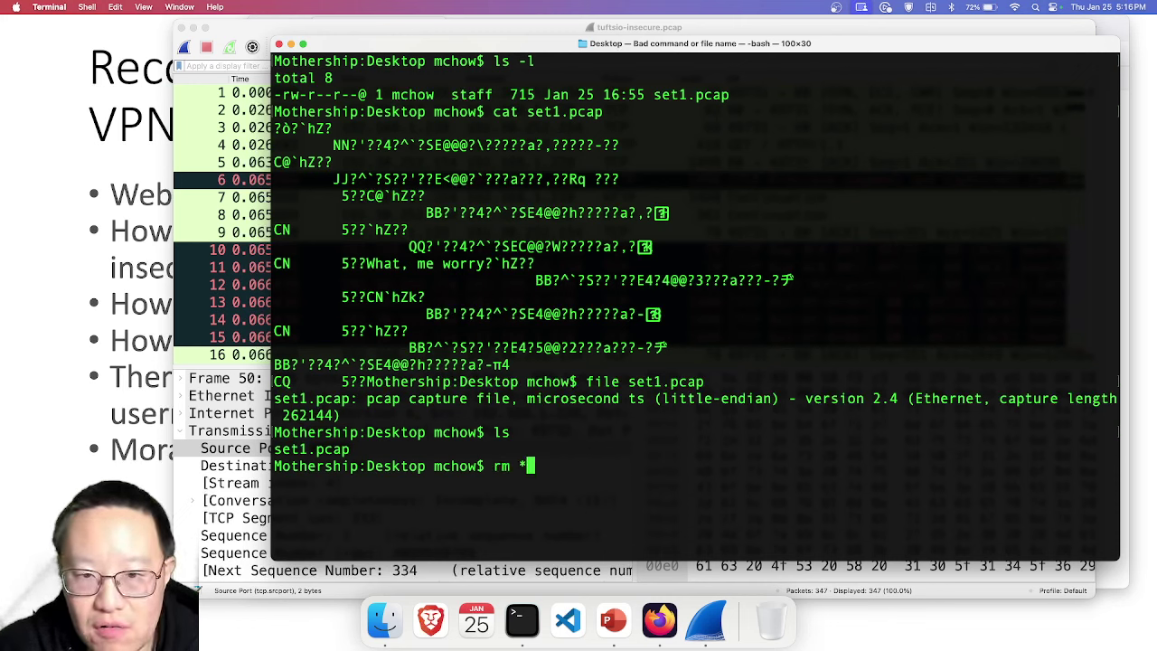
pyautogui.press('Return')
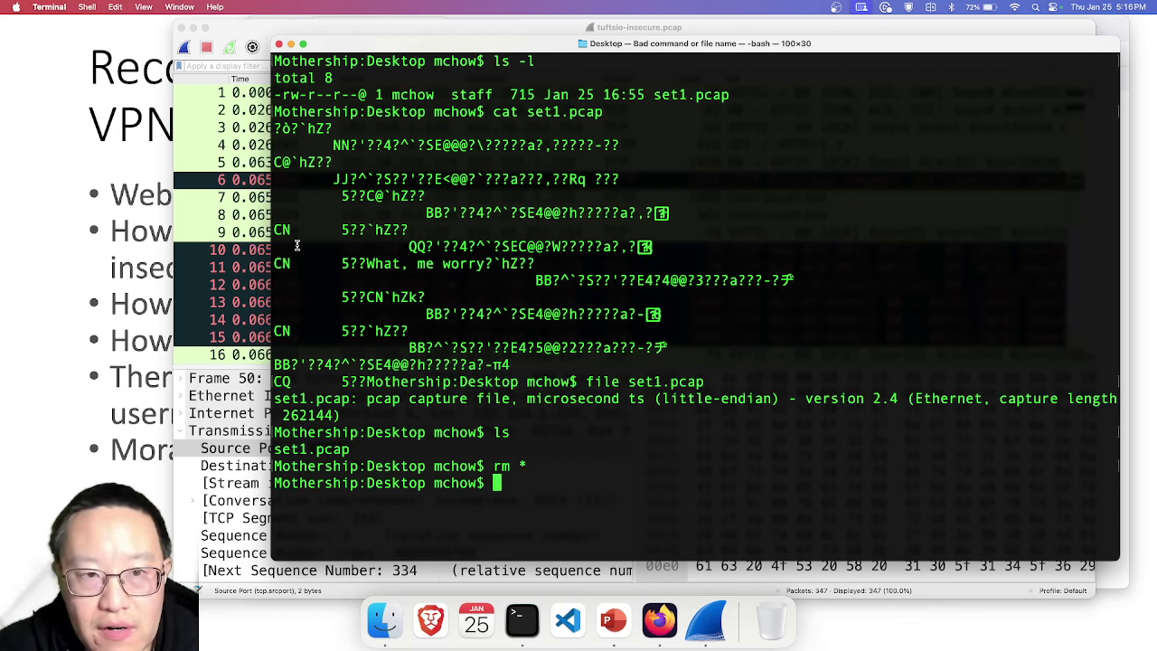
# - Switch to Wireshark, open the export list of HTTP objects, and inspect the main.css and jquery.min.js entries
pyautogui.click(246, 258)
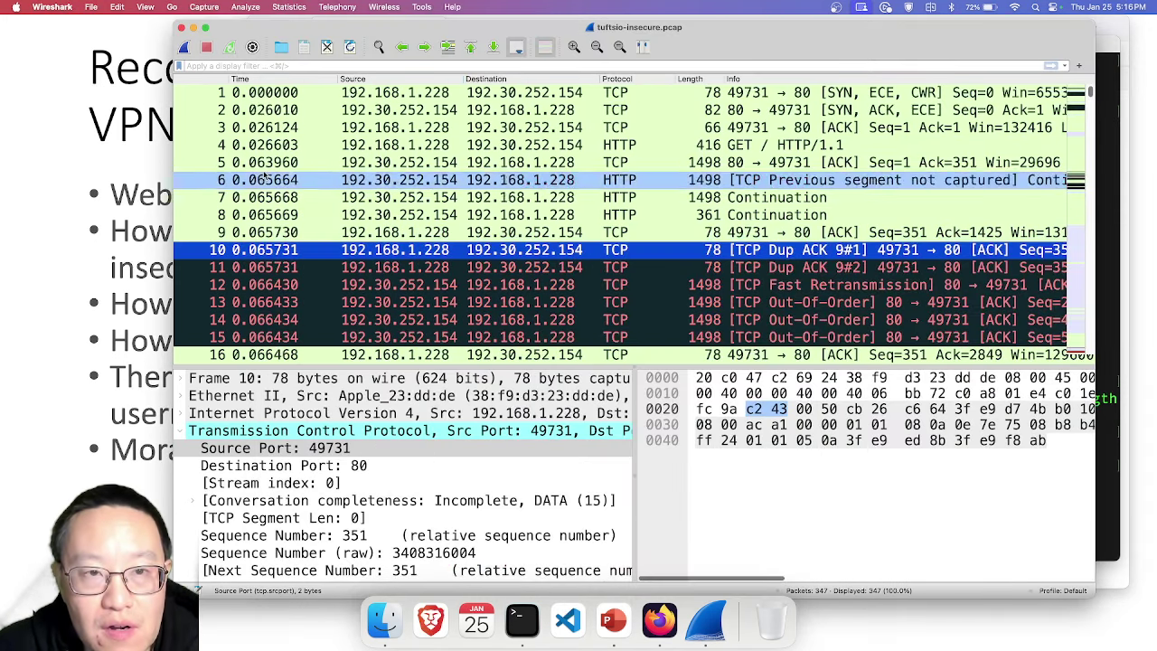
pyautogui.click(89, 7)
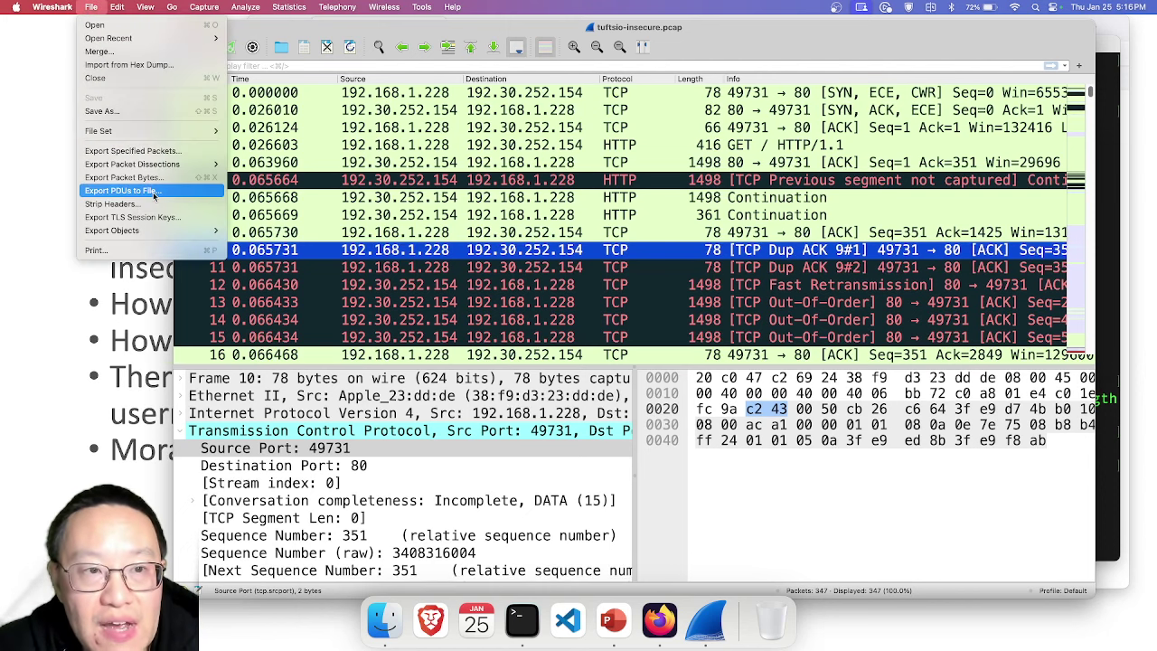
pyautogui.moveTo(154, 234)
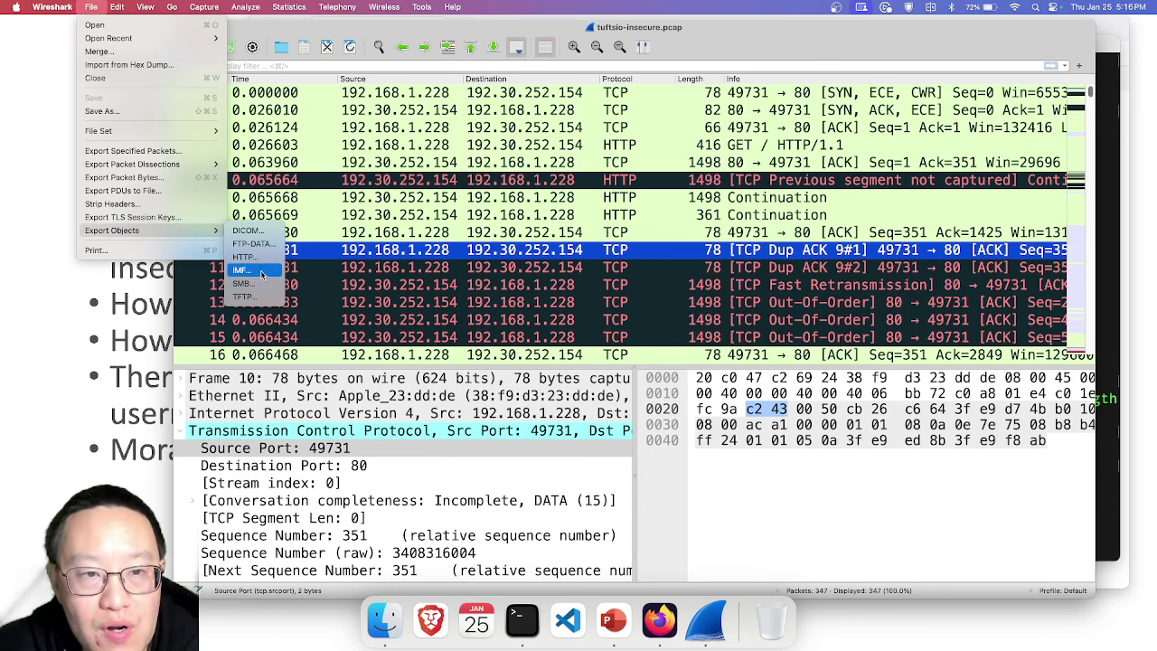
pyautogui.click(246, 258)
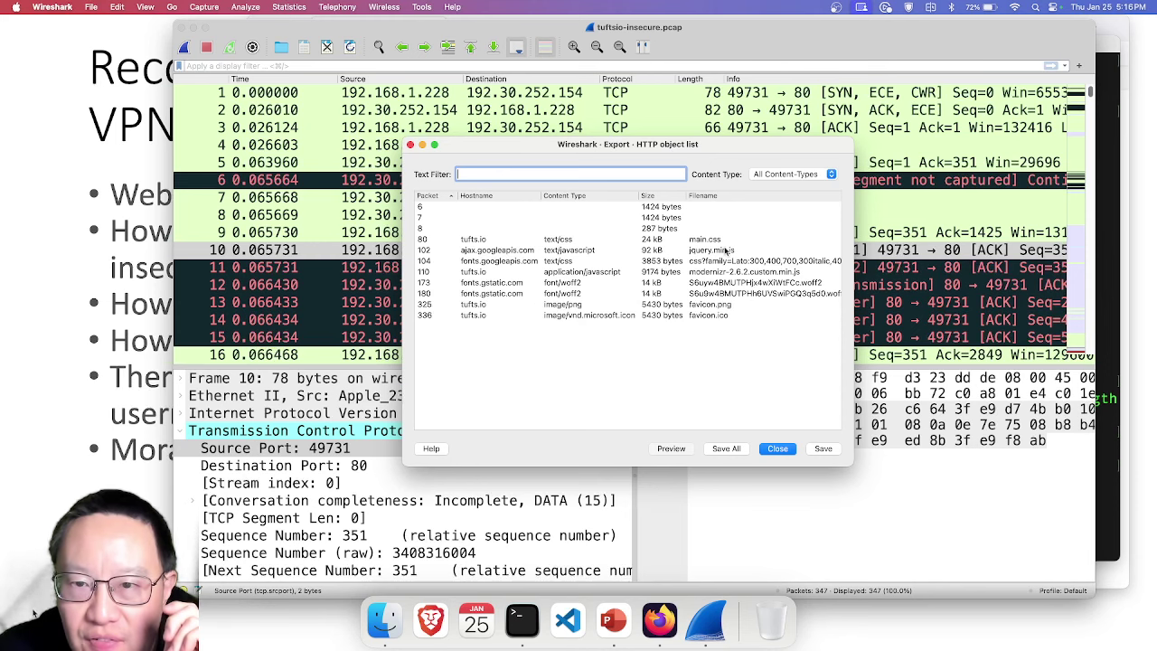
pyautogui.click(723, 240)
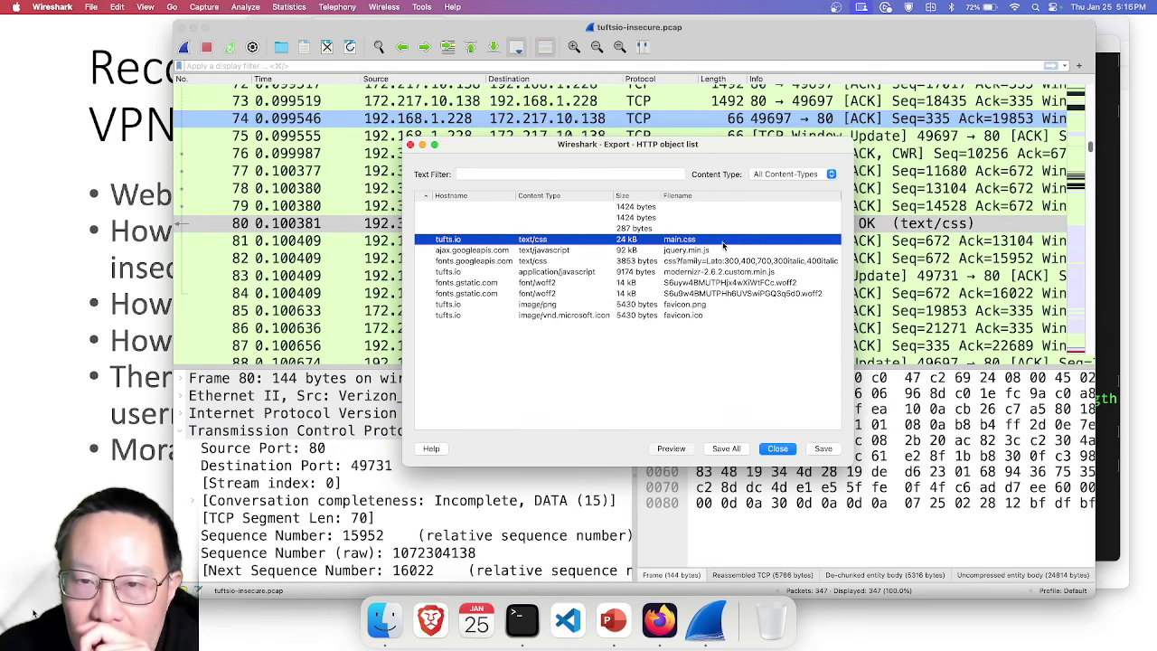
pyautogui.click(722, 251)
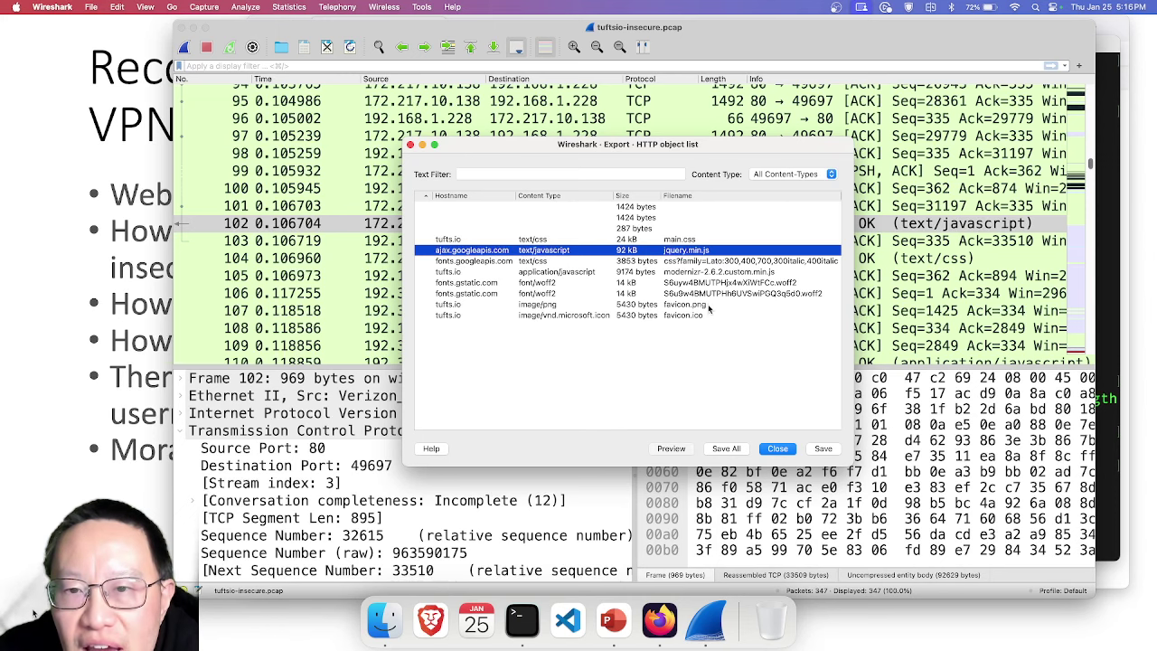
# - Save all the listed HTTP objects to the Desktop folder and close the object list
pyautogui.click(726, 448)
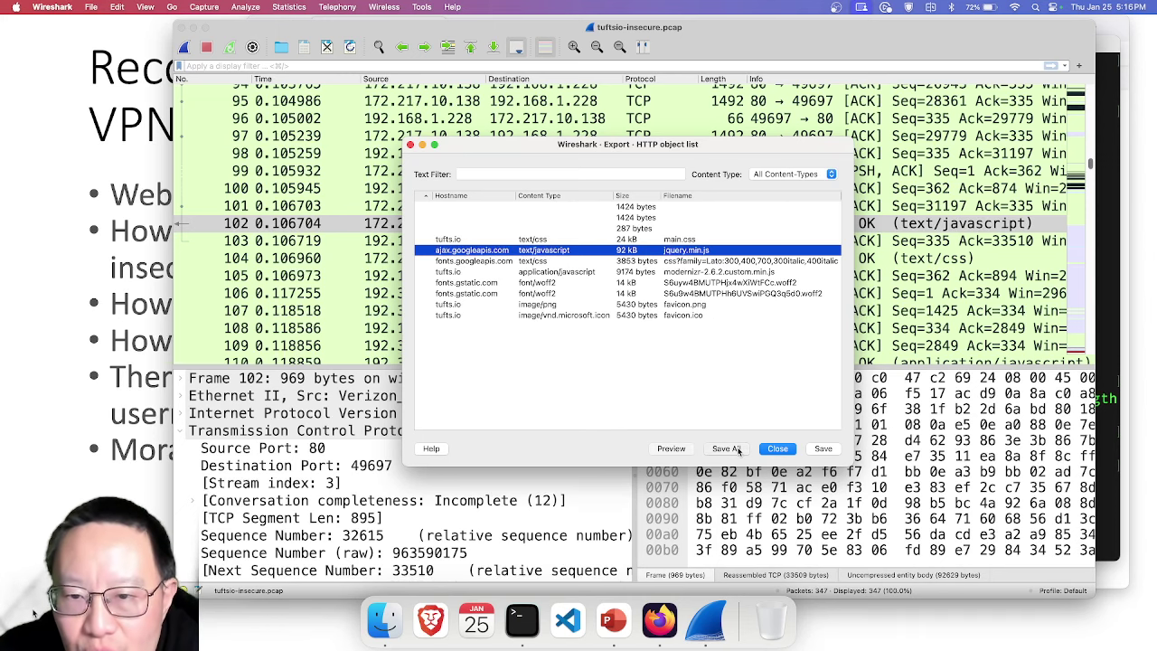
pyautogui.click(497, 240)
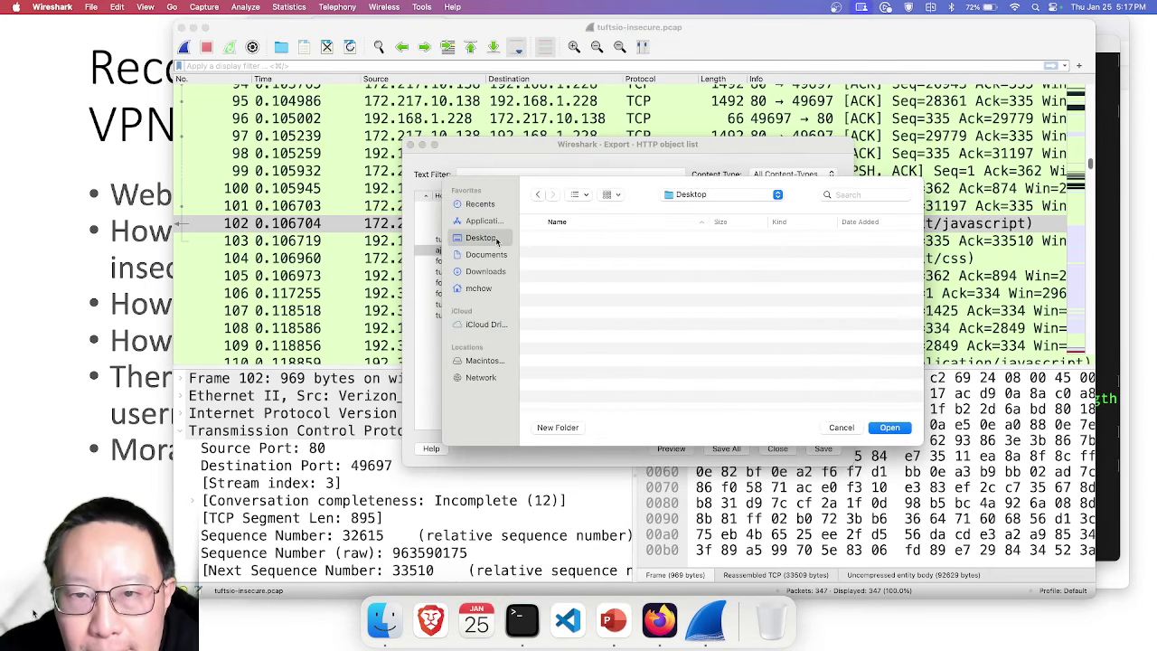
pyautogui.click(902, 430)
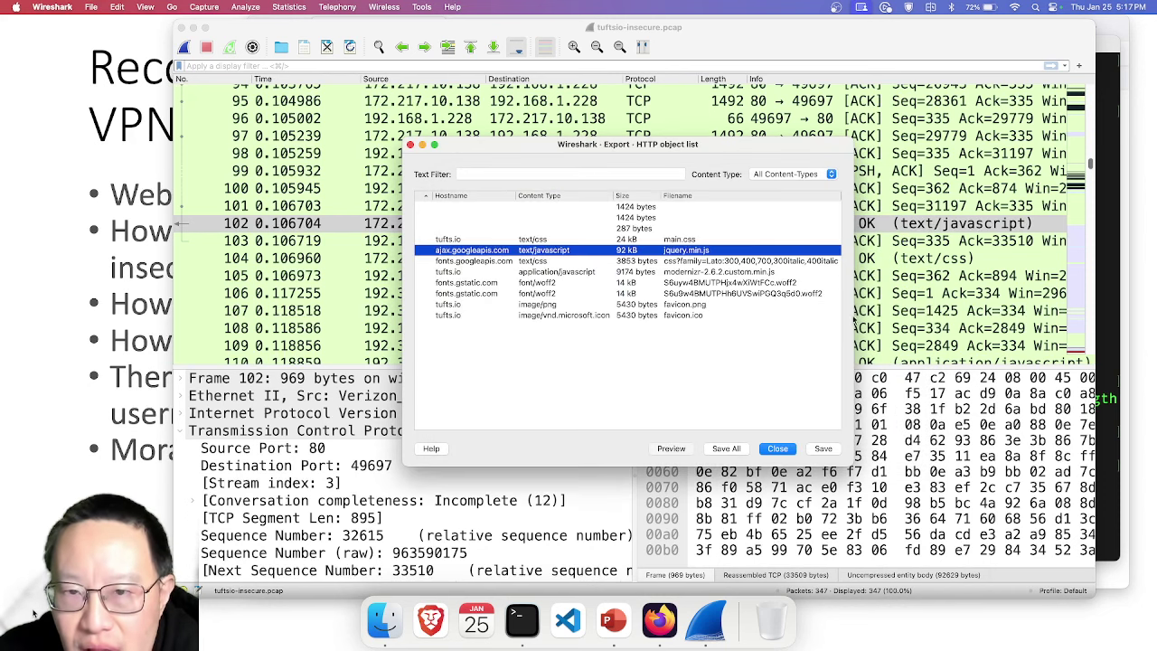
pyautogui.click(779, 448)
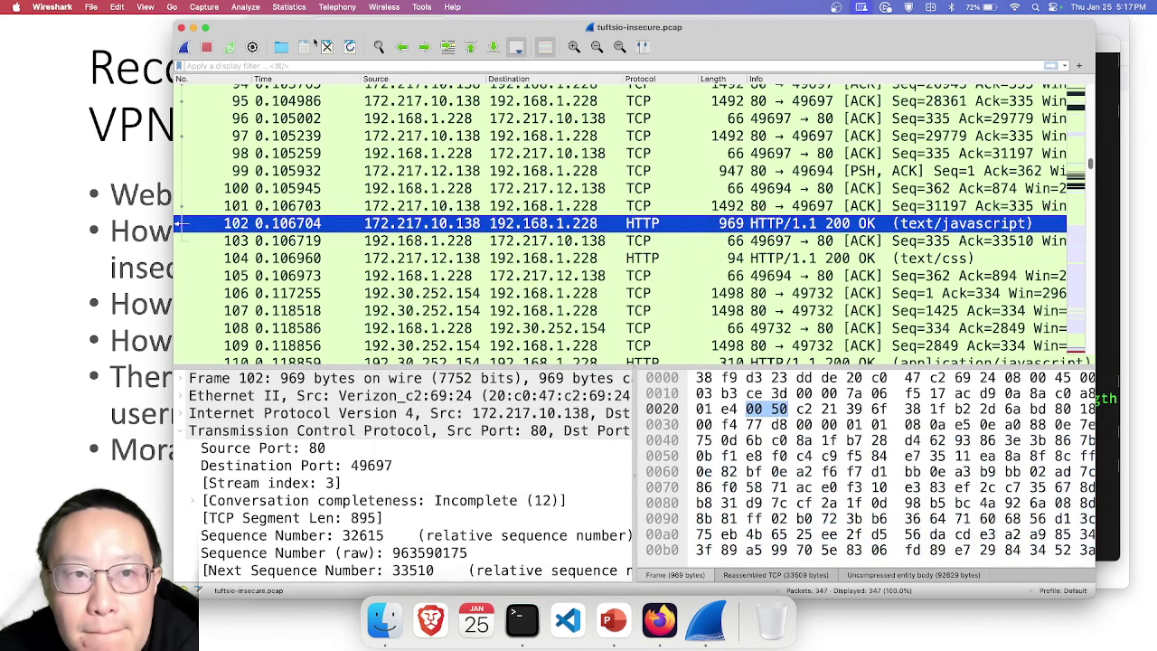
# - End the slide show and minimize the Wireshark, PowerPoint, Terminal and browser windows to reveal the desktop
pyautogui.click(193, 28)
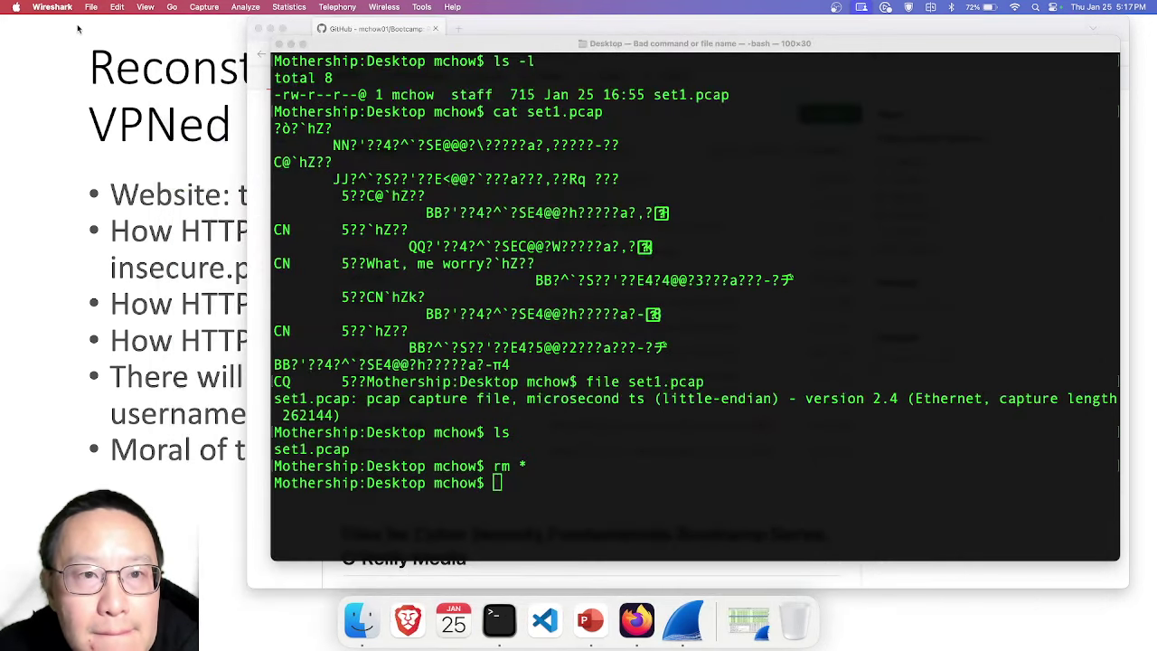
pyautogui.click(78, 29)
pyautogui.press('Escape')
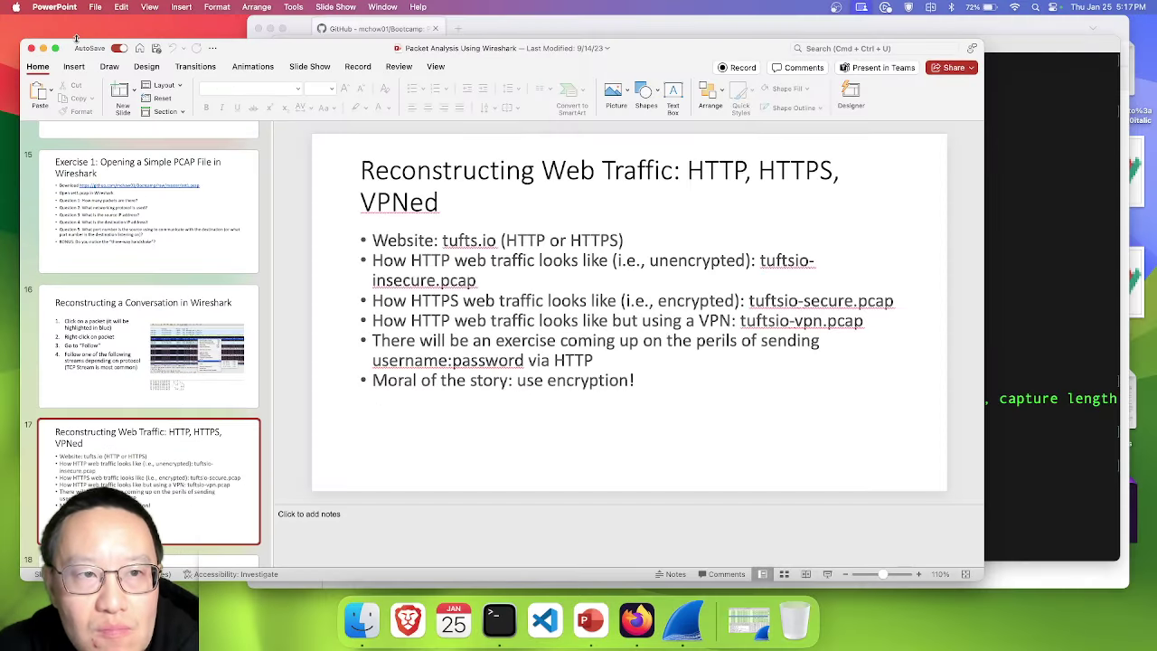
pyautogui.click(42, 48)
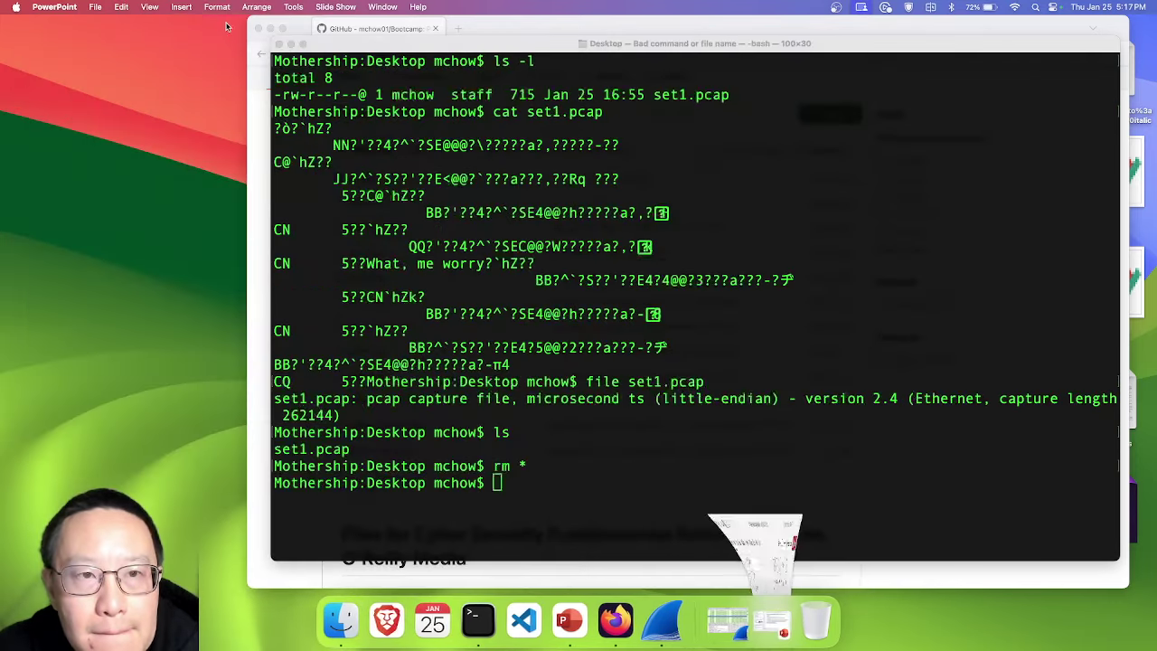
pyautogui.click(290, 44)
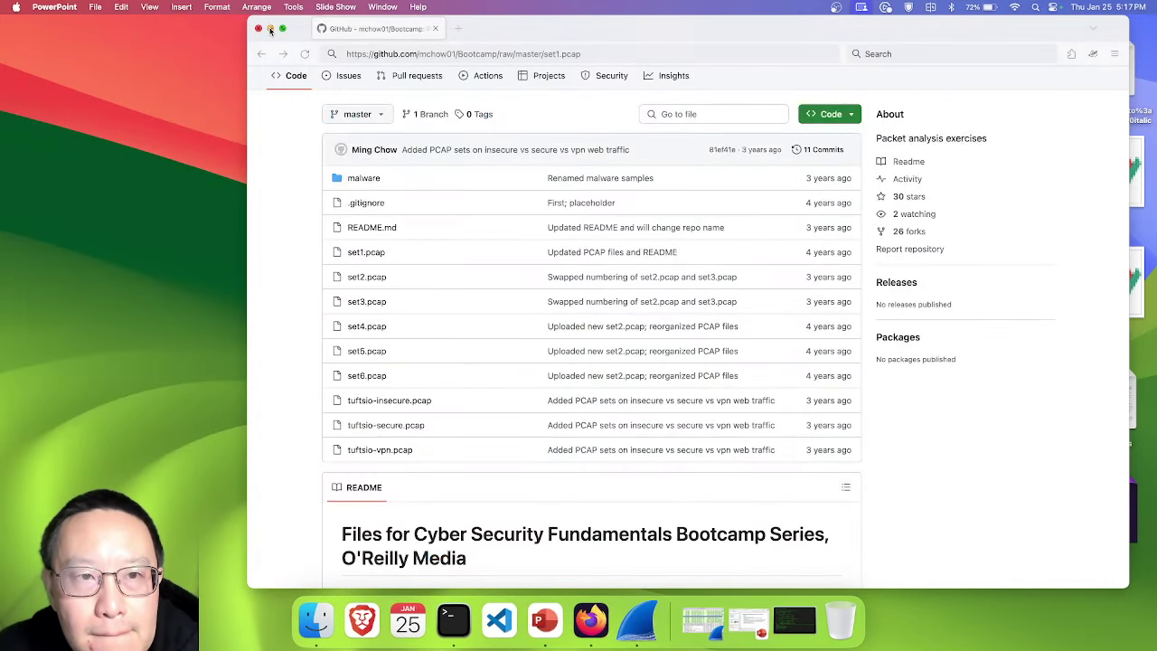
pyautogui.click(270, 36)
pyautogui.click(673, 205)
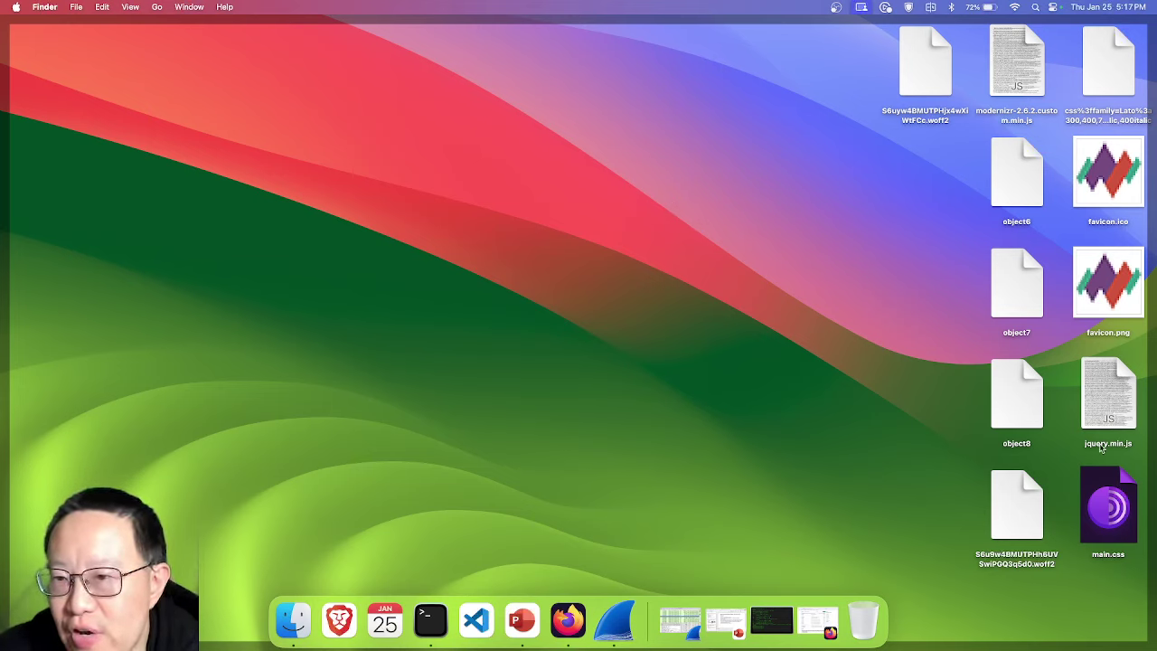
# - Select all the exported files on the desktop and move them to the Trash
pyautogui.click(1098, 506)
pyautogui.press('super+a')
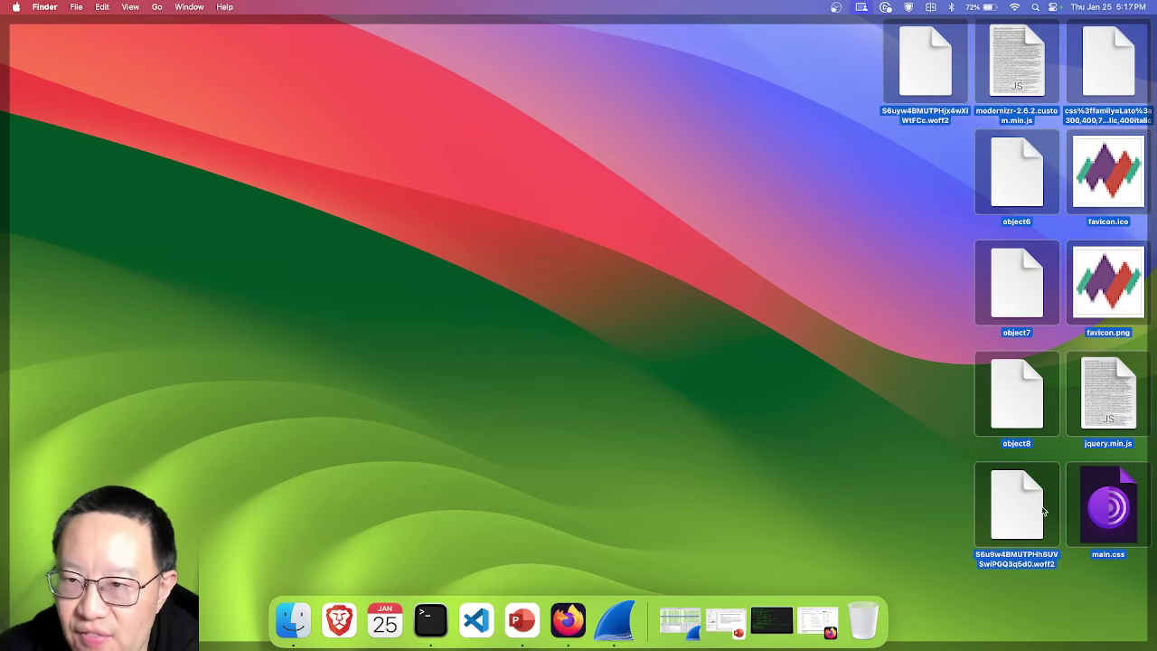
pyautogui.moveTo(1044, 513); pyautogui.dragTo(869, 621)
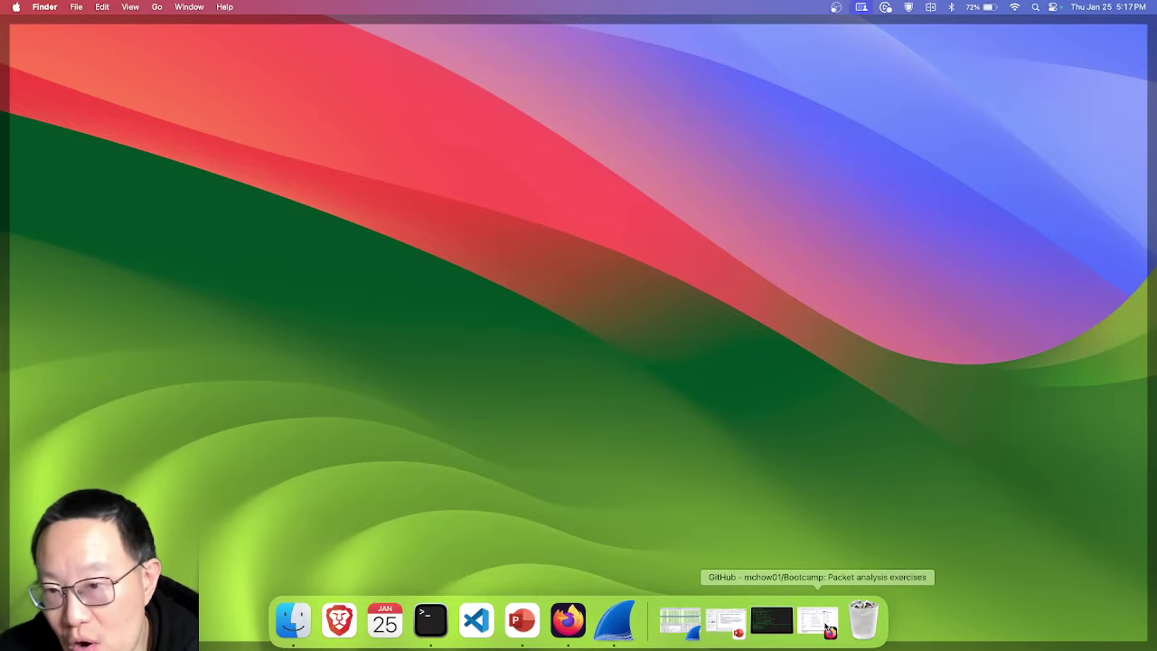
# - Restore the minimized GitHub browser window, switch to Wireshark, and open tuftsio-secure.pcap from the Bootcamp folder
pyautogui.click(827, 626)
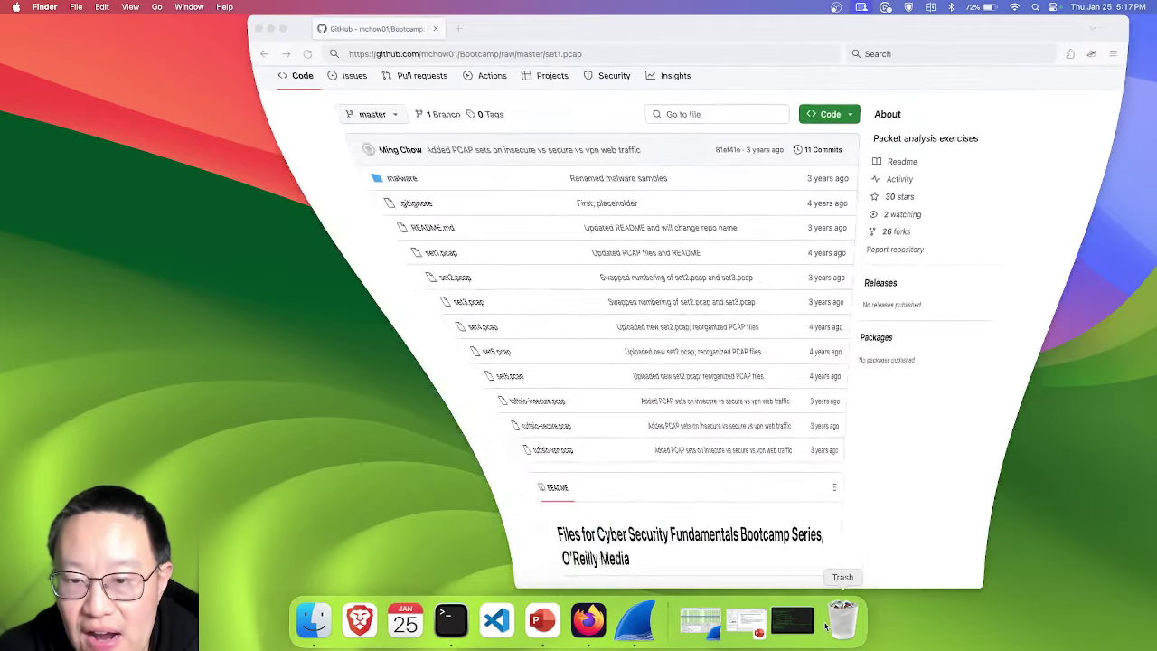
pyautogui.click(640, 620)
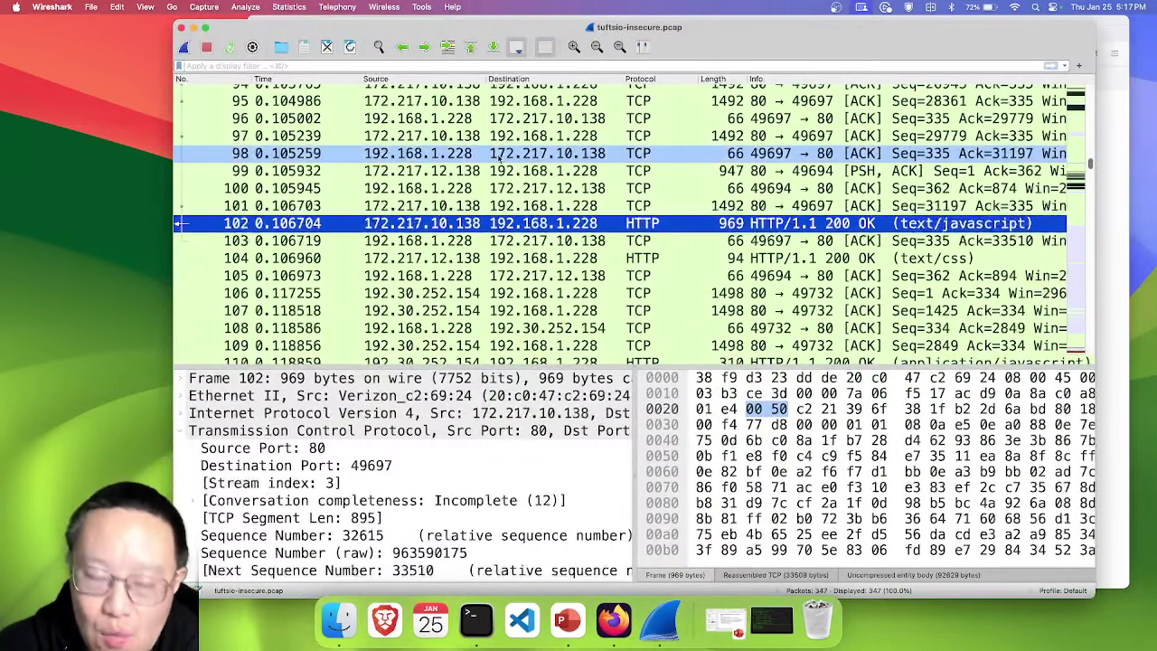
pyautogui.press('super+o')
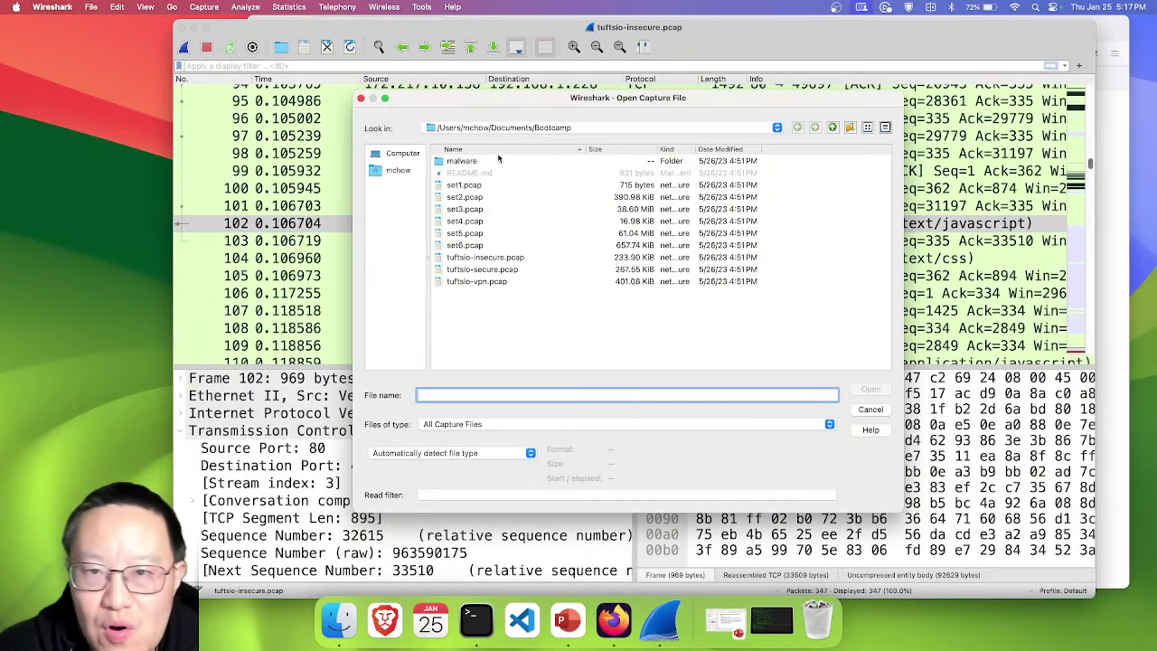
pyautogui.doubleClick(505, 270)
# - Examine the opening packets of the secure capture, from the ARP exchange through the TCP handshake to the TLSv1.3 Server Hello
pyautogui.click(667, 109)
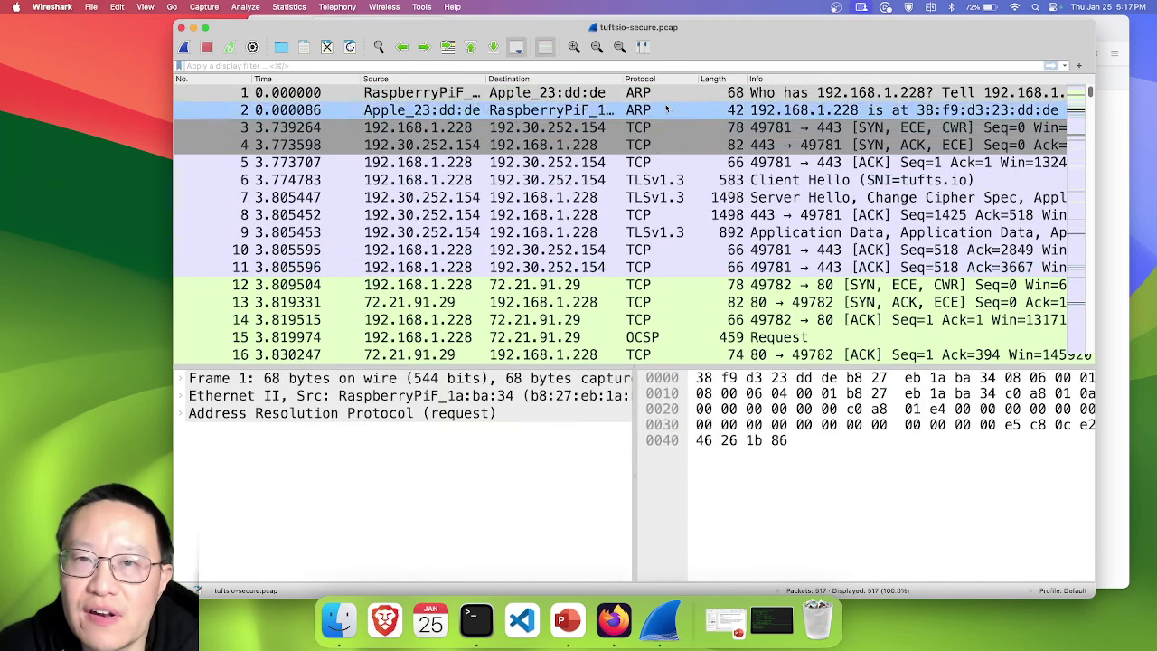
pyautogui.click(680, 197)
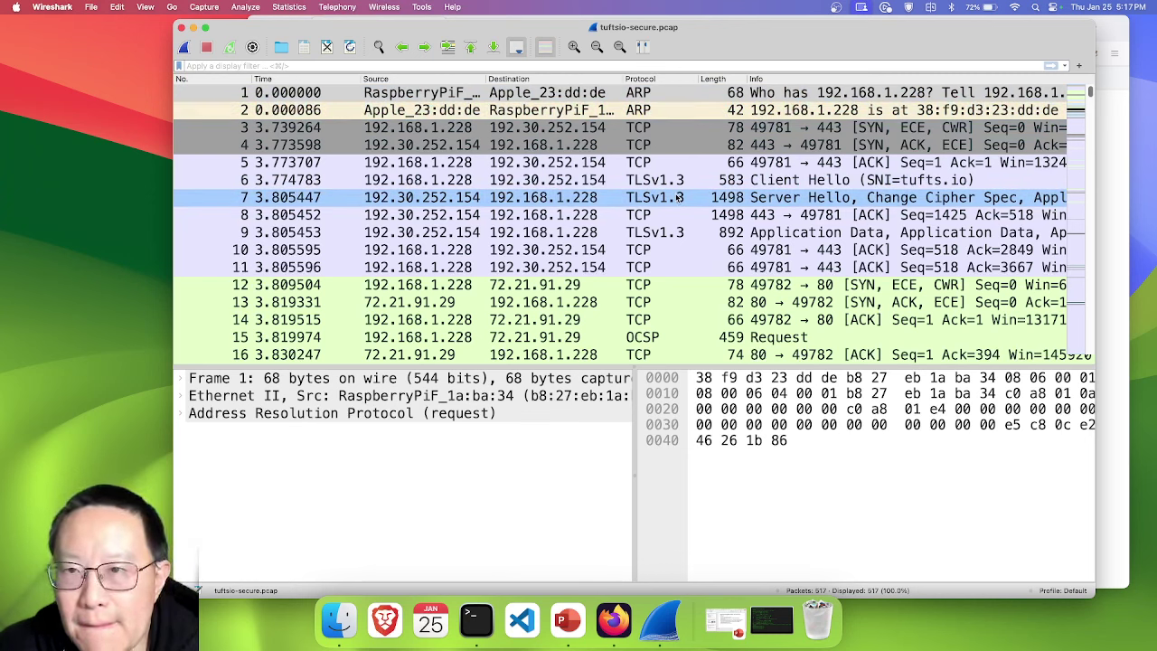
pyautogui.click(904, 110)
pyautogui.click(903, 128)
pyautogui.click(898, 145)
pyautogui.click(893, 162)
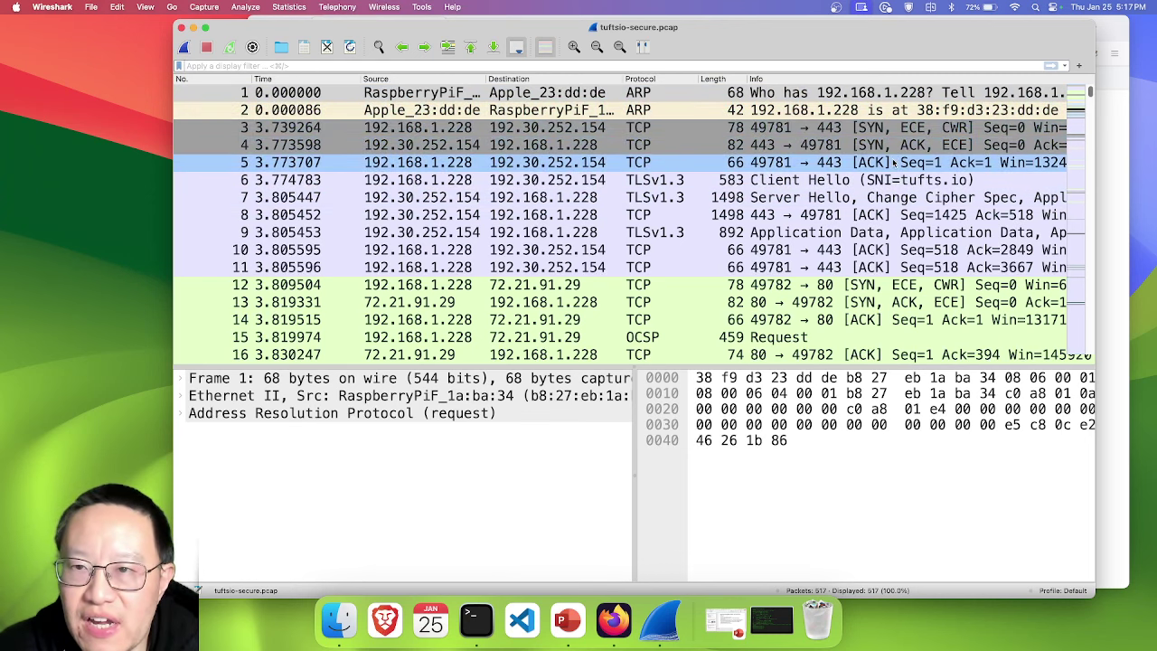
pyautogui.press('Up')
pyautogui.press('Up')
pyautogui.press('Down')
pyautogui.press('Down')
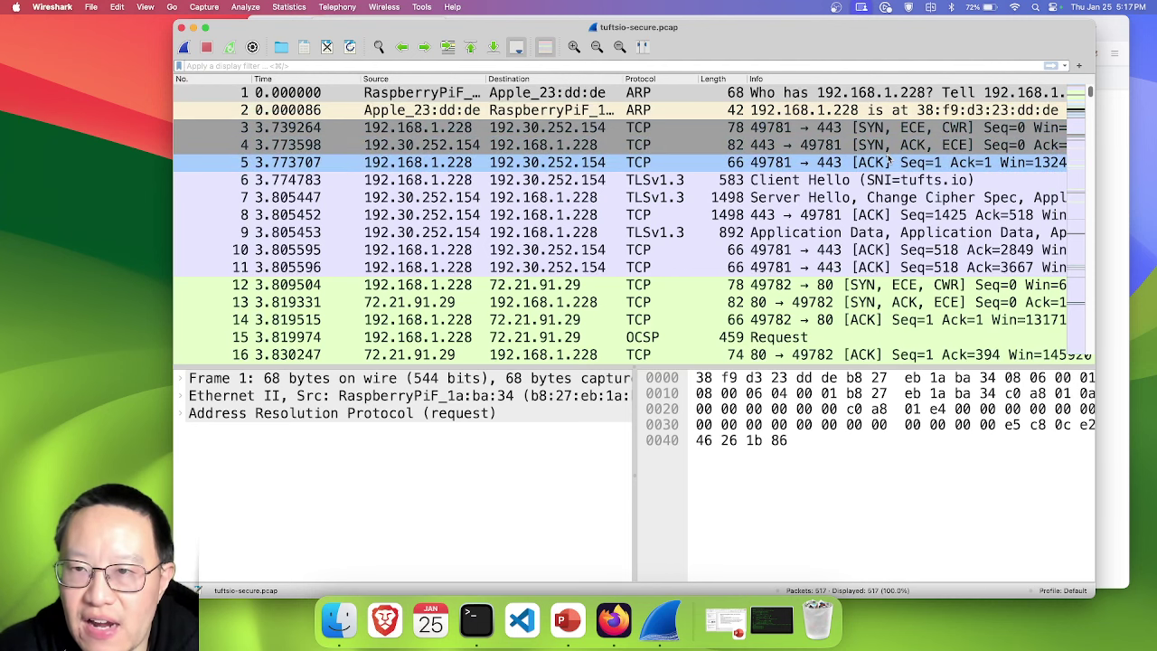
# - Open tuftsio-insecure.pcap to compare its packets, and reopen tuftsio-secure.pcap
pyautogui.press('super+o')
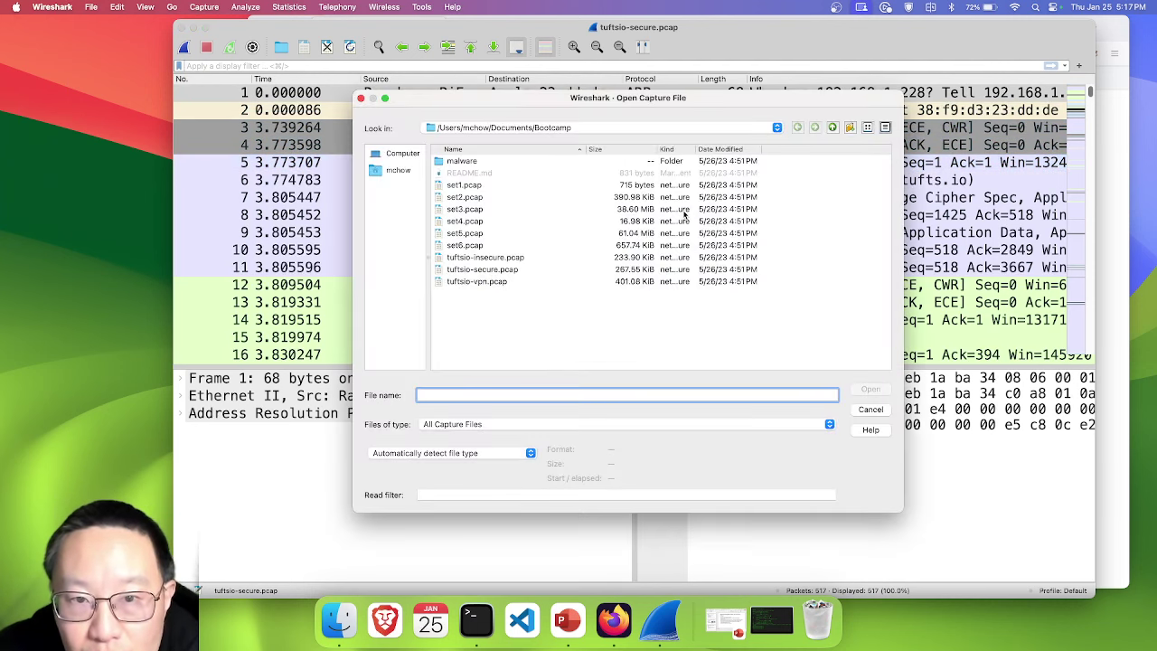
pyautogui.doubleClick(497, 260)
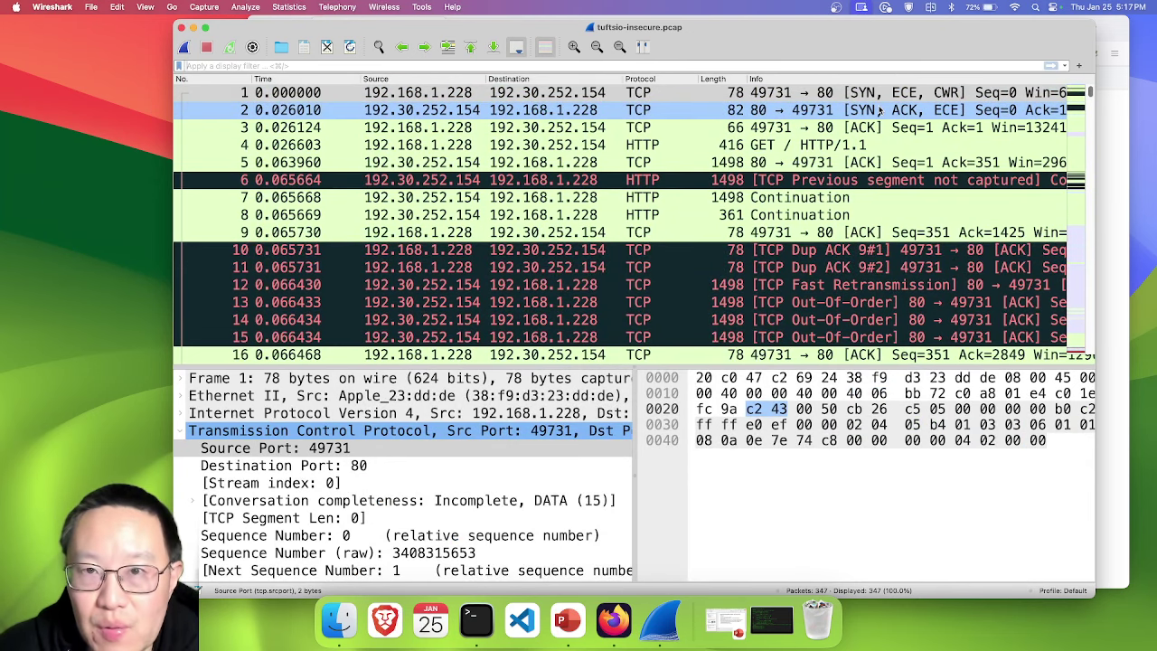
pyautogui.press('super+o')
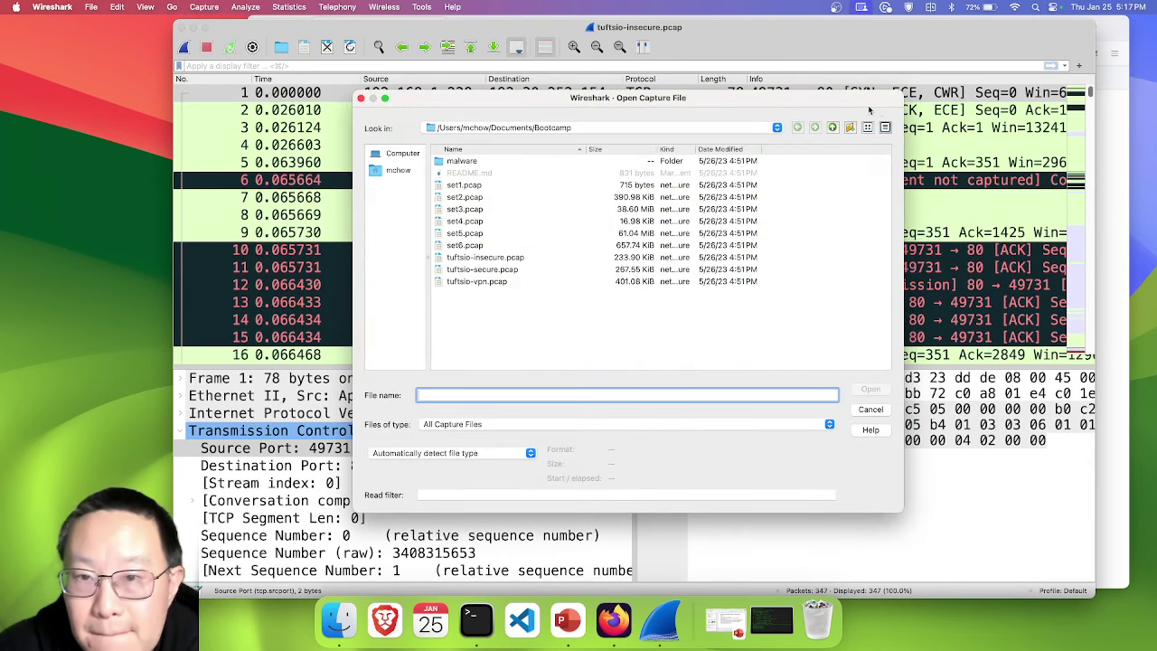
pyautogui.doubleClick(509, 269)
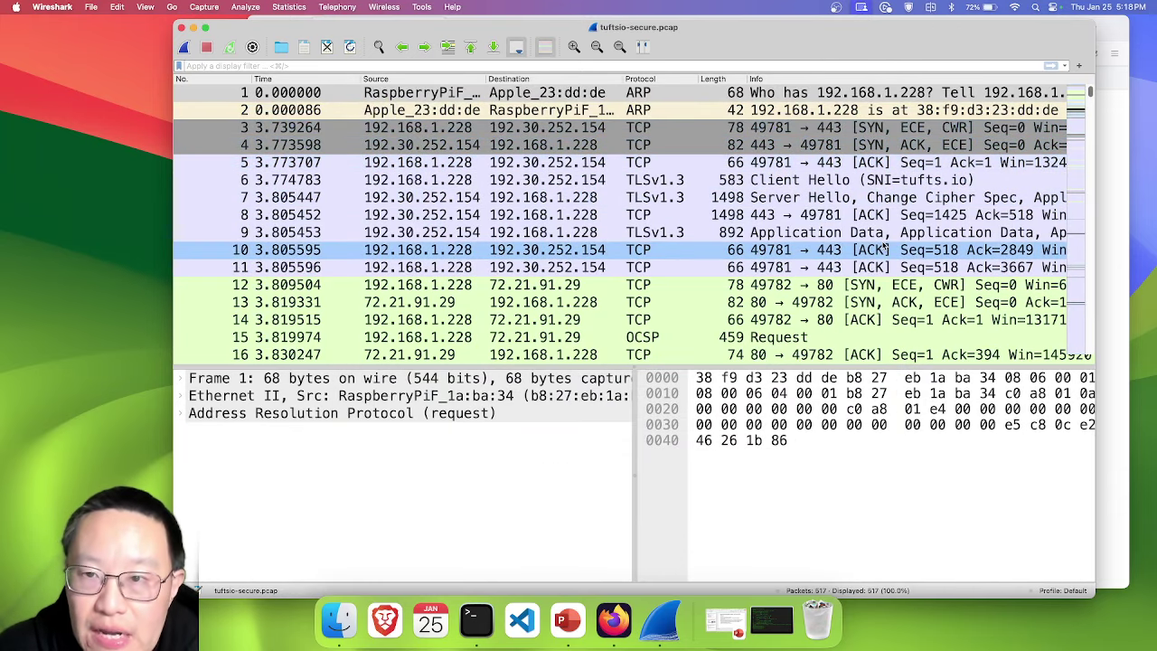
# - Follow the TCP stream of packet 14, read the conversation, and close it, clearing the stream's display filter
pyautogui.scroll(-3, 841, 235)
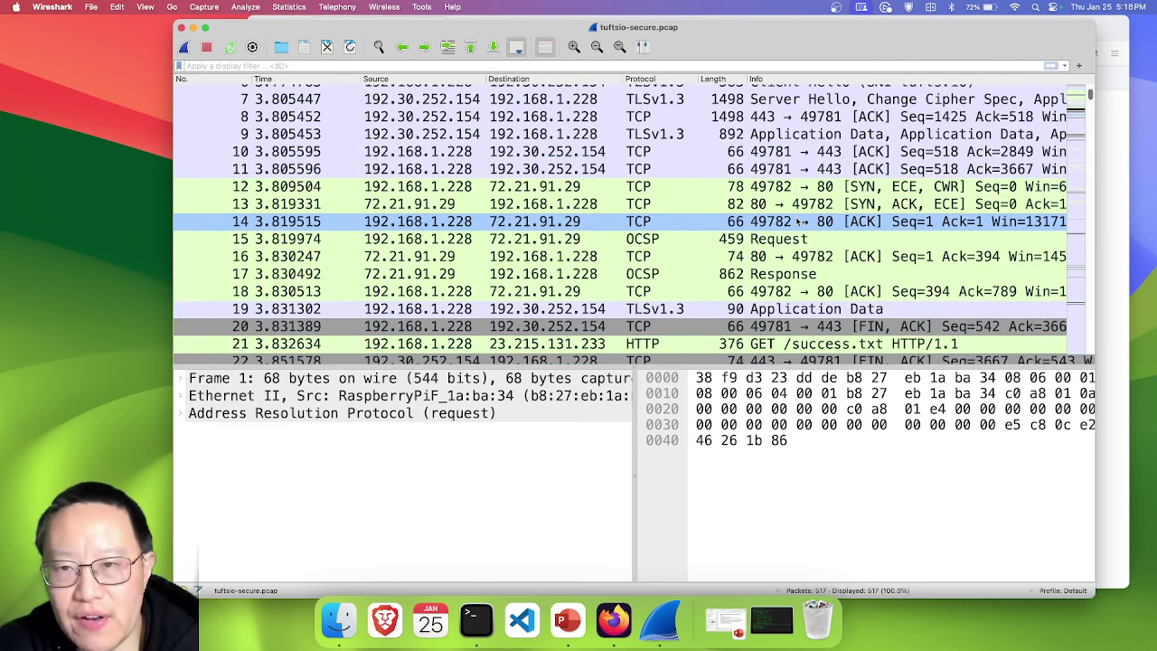
pyautogui.rightClick(801, 221)
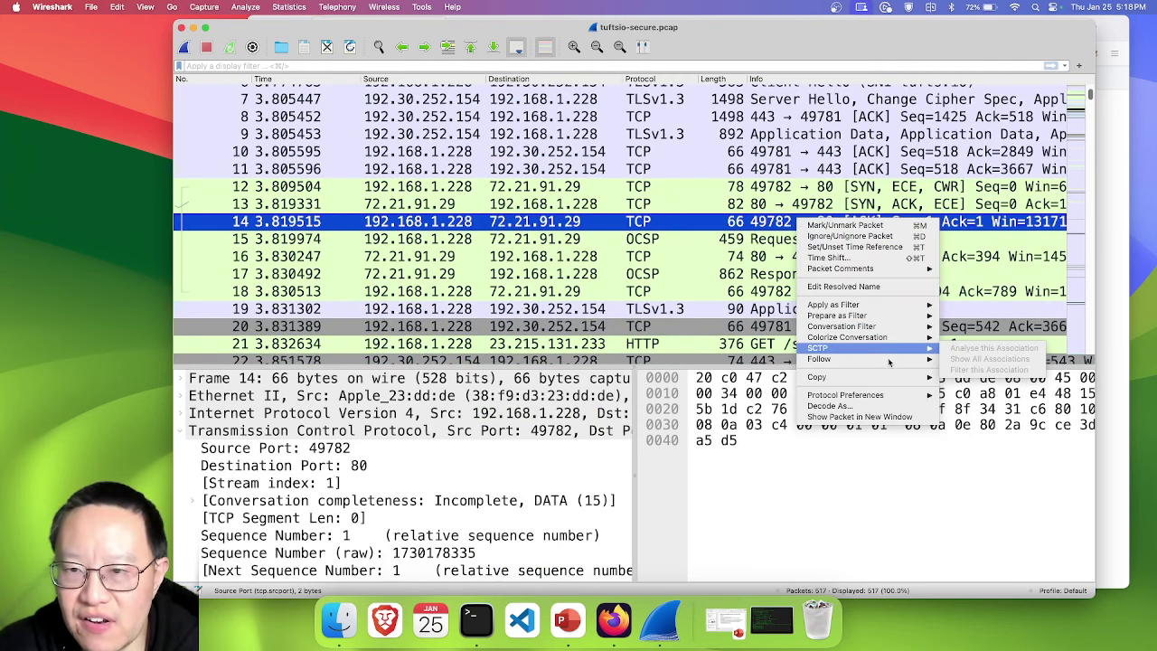
pyautogui.moveTo(889, 360)
pyautogui.click(971, 357)
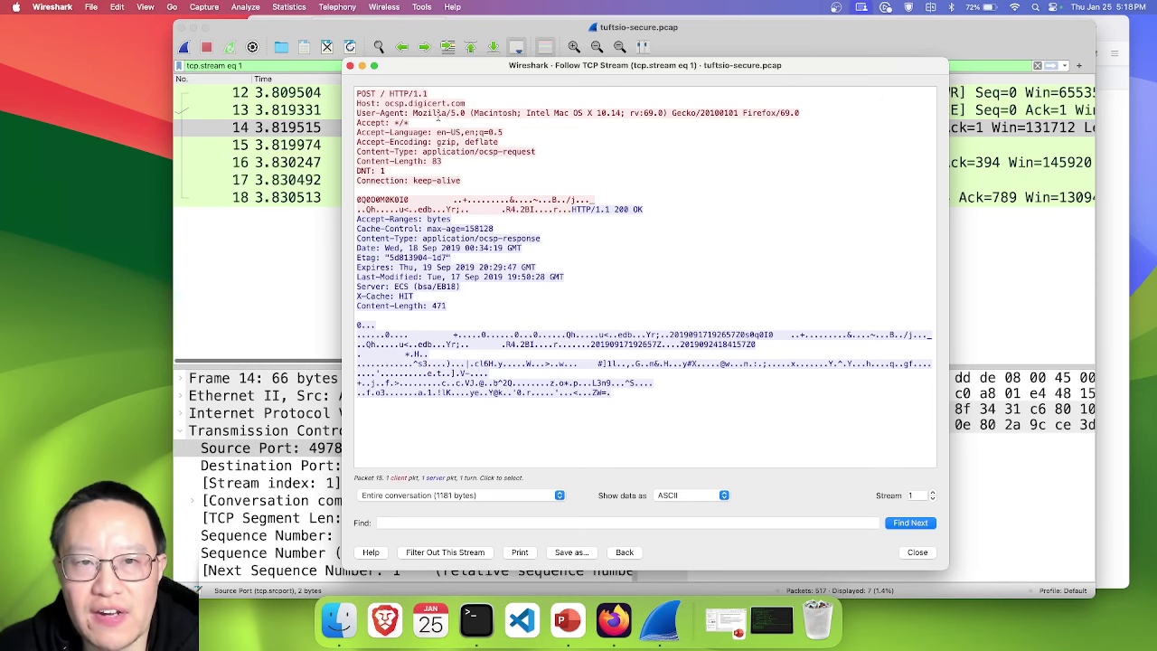
pyautogui.click(918, 551)
pyautogui.click(1038, 65)
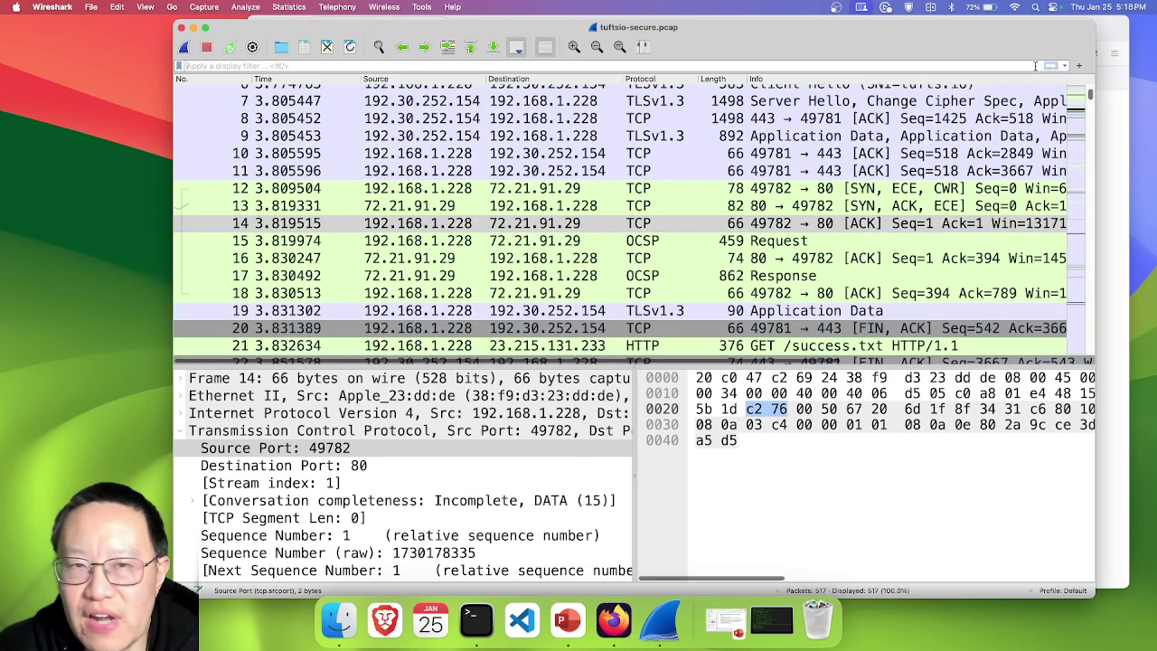
# - Open the export list of HTTP objects for the secure capture, step through its OCSP and success.txt entries, and close it
pyautogui.click(89, 7)
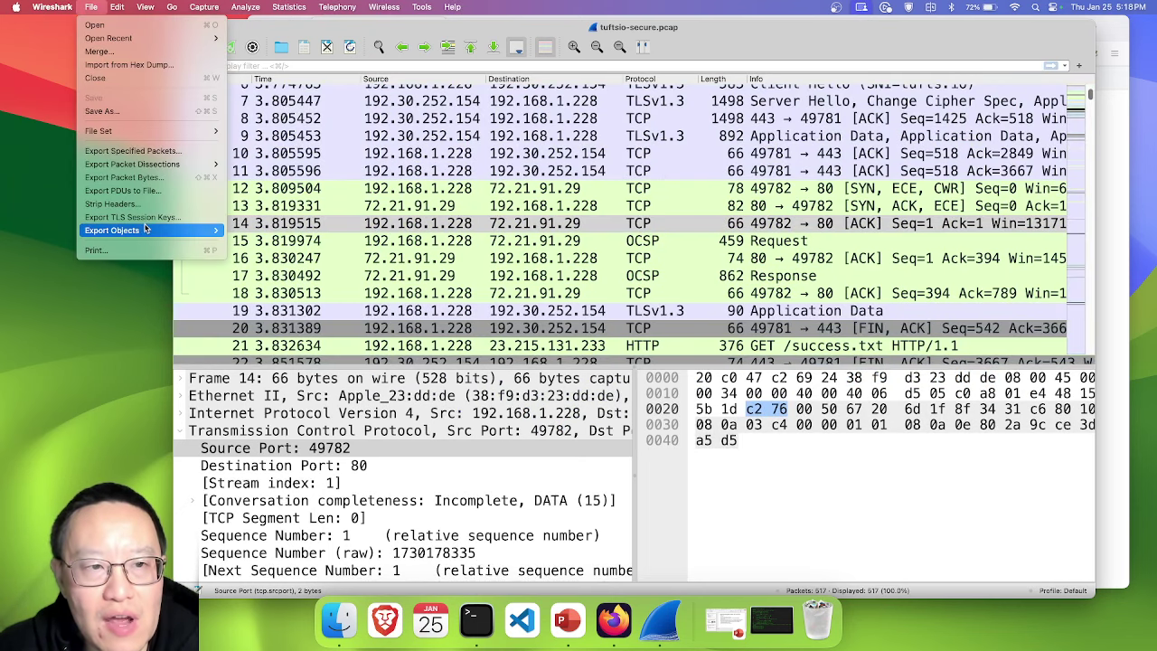
pyautogui.moveTo(147, 229)
pyautogui.click(246, 257)
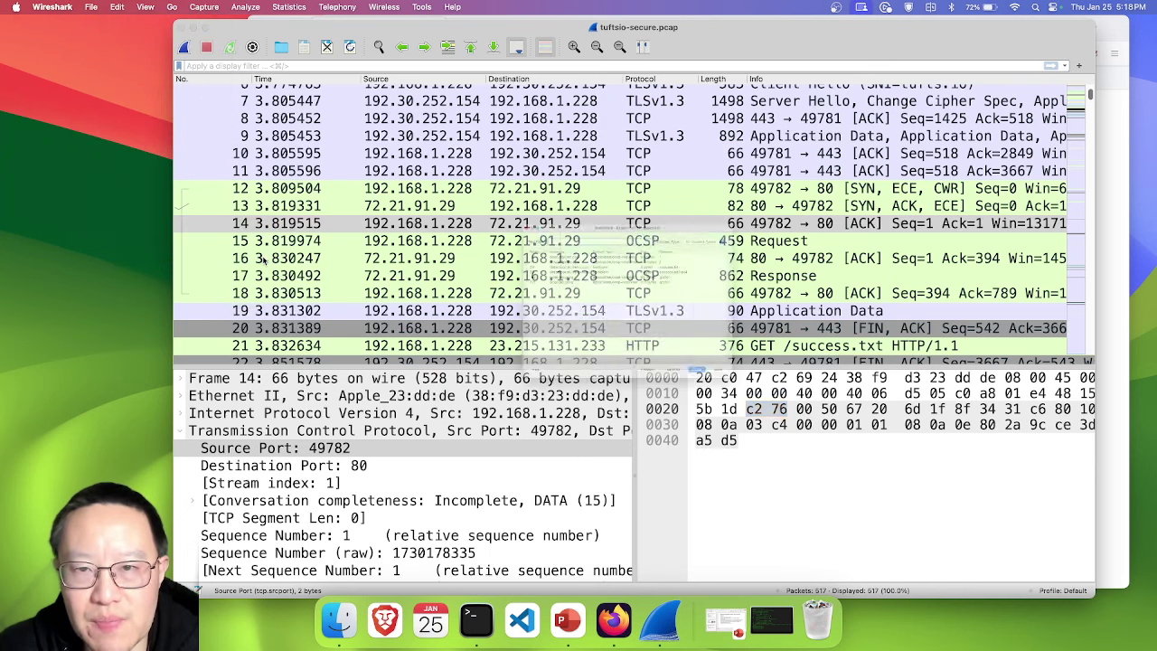
pyautogui.click(714, 262)
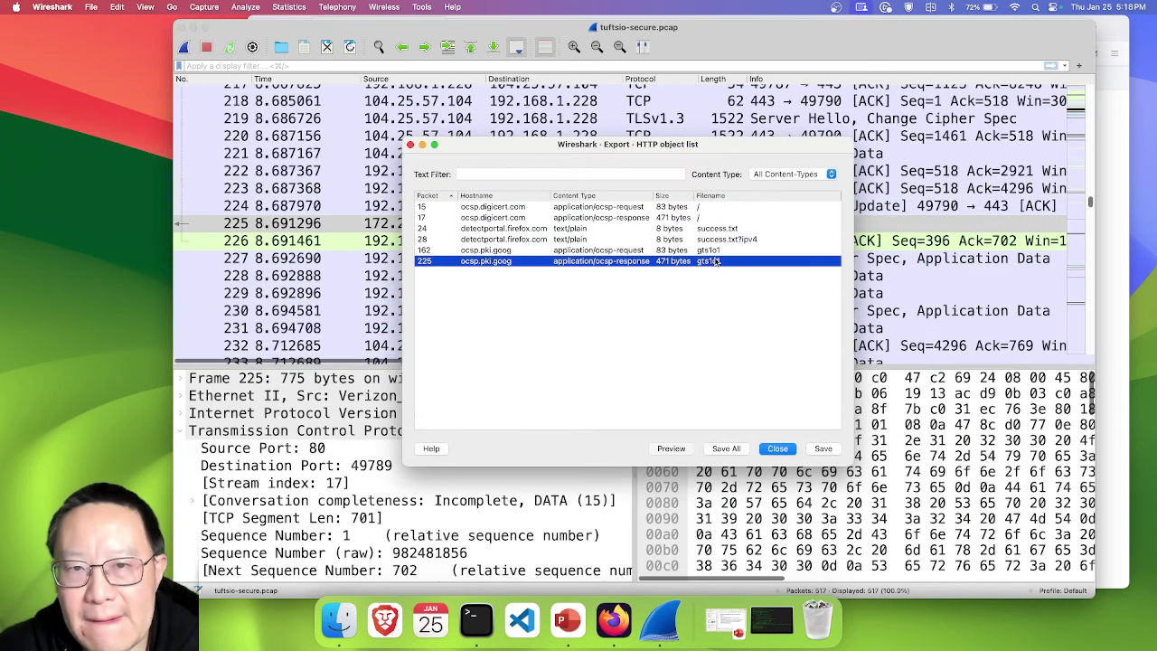
pyautogui.press('Up')
pyautogui.press('Up')
pyautogui.press('Up')
pyautogui.press('Up')
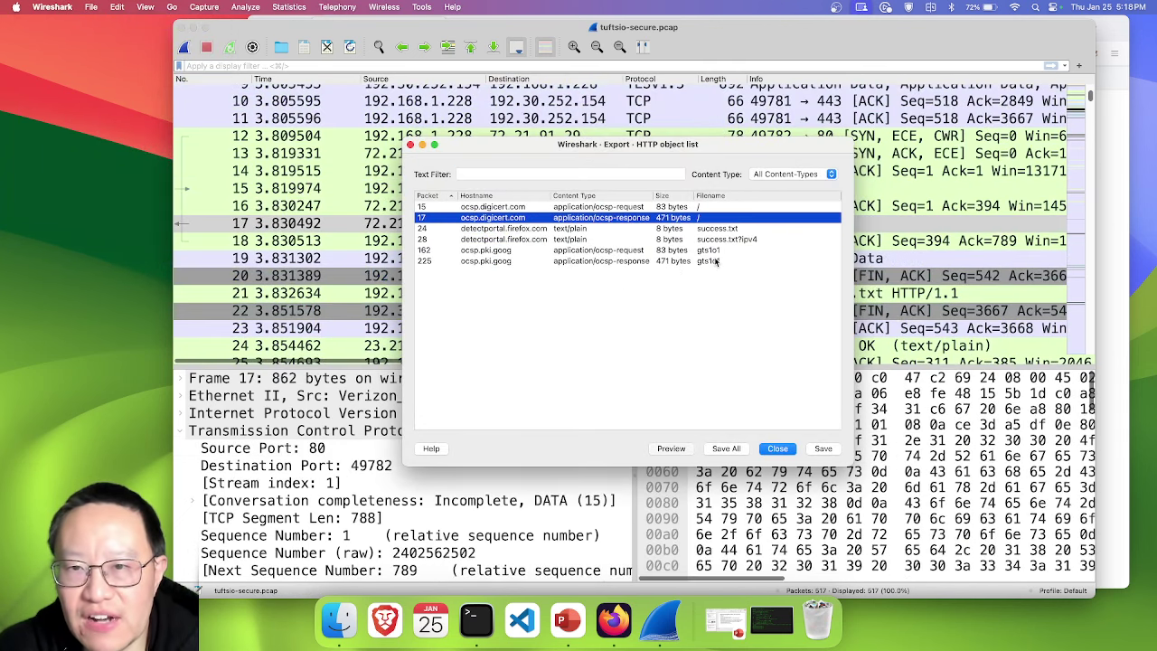
pyautogui.press('Down')
pyautogui.press('Down')
pyautogui.press('Down')
pyautogui.press('Down')
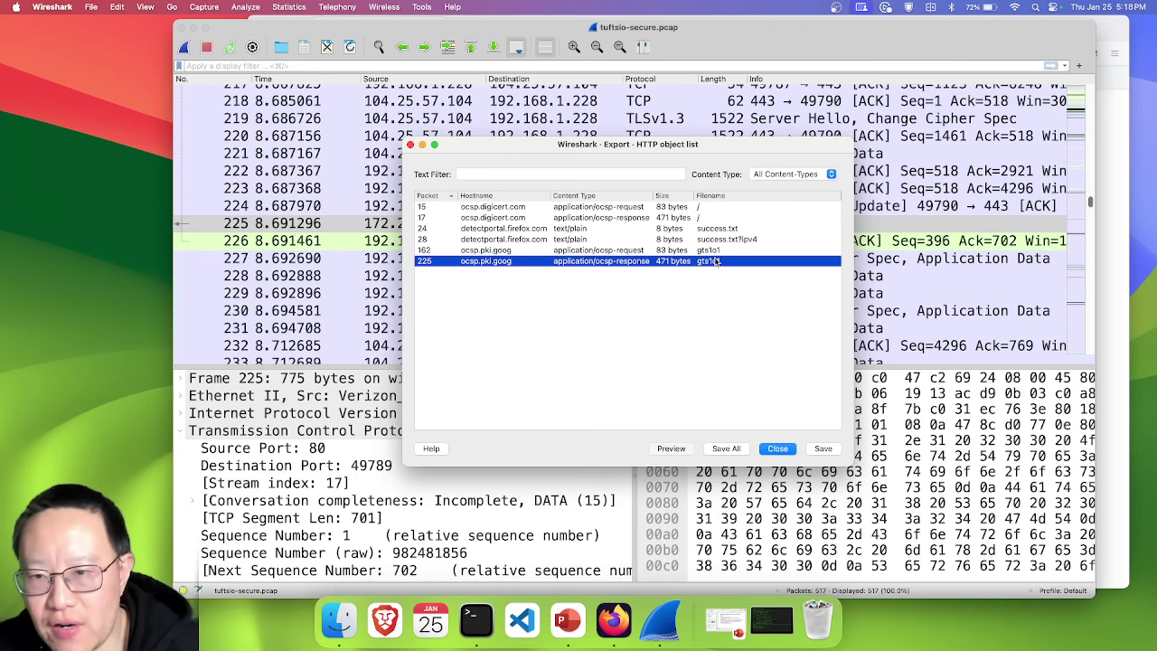
pyautogui.click(783, 449)
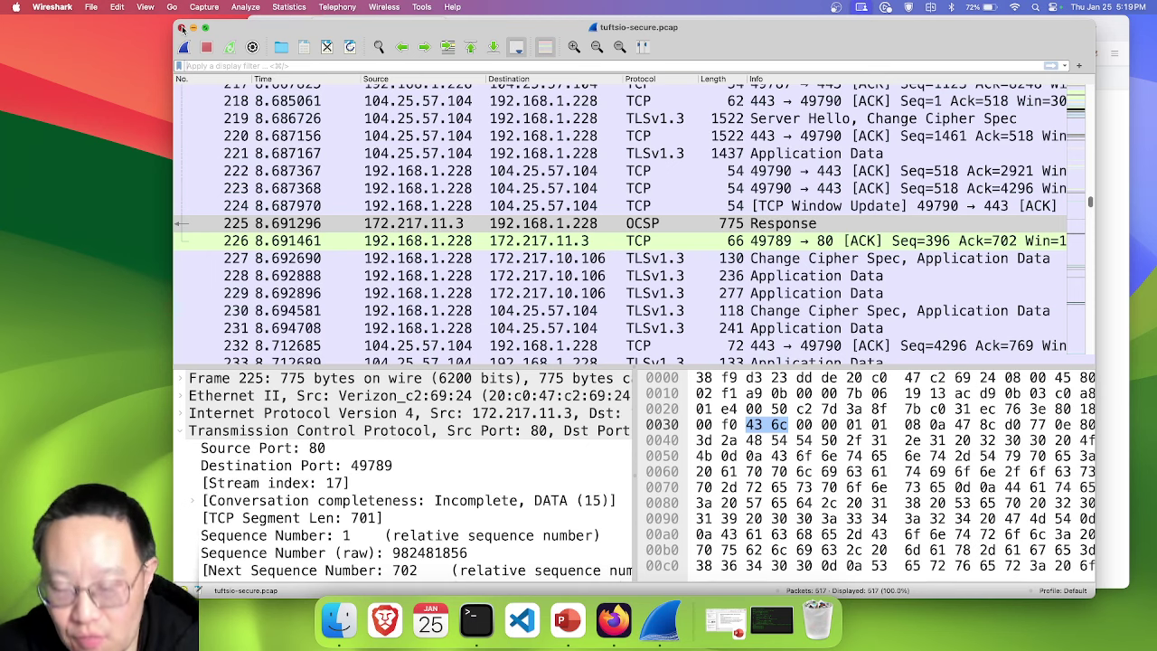
# - Close and relaunch Wireshark, and open tuftsio-vpn.pcap from the Bootcamp folder
pyautogui.click(181, 28)
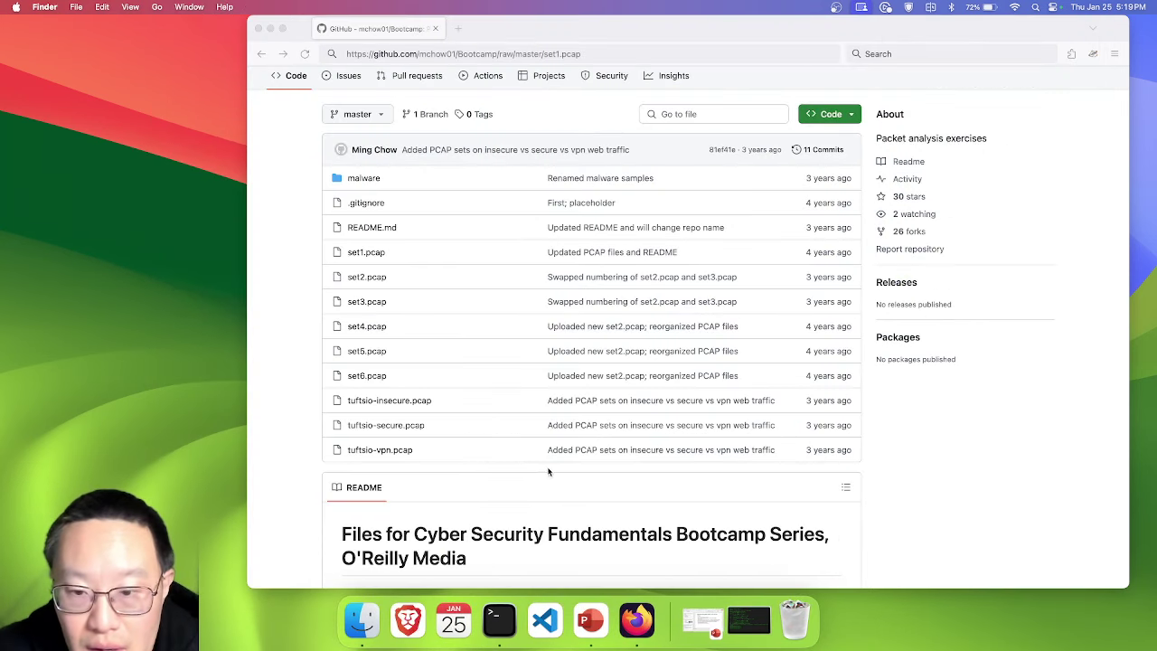
pyautogui.click(1035, 7)
pyautogui.write('wireshark')
pyautogui.press('Return')
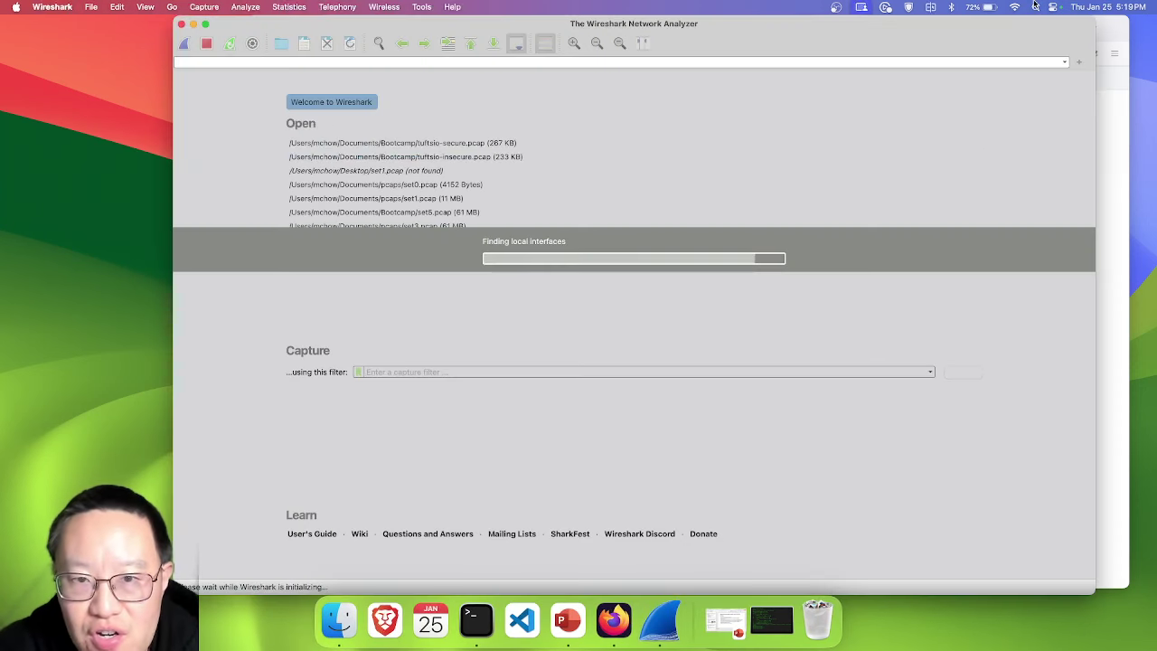
pyautogui.press('super+o')
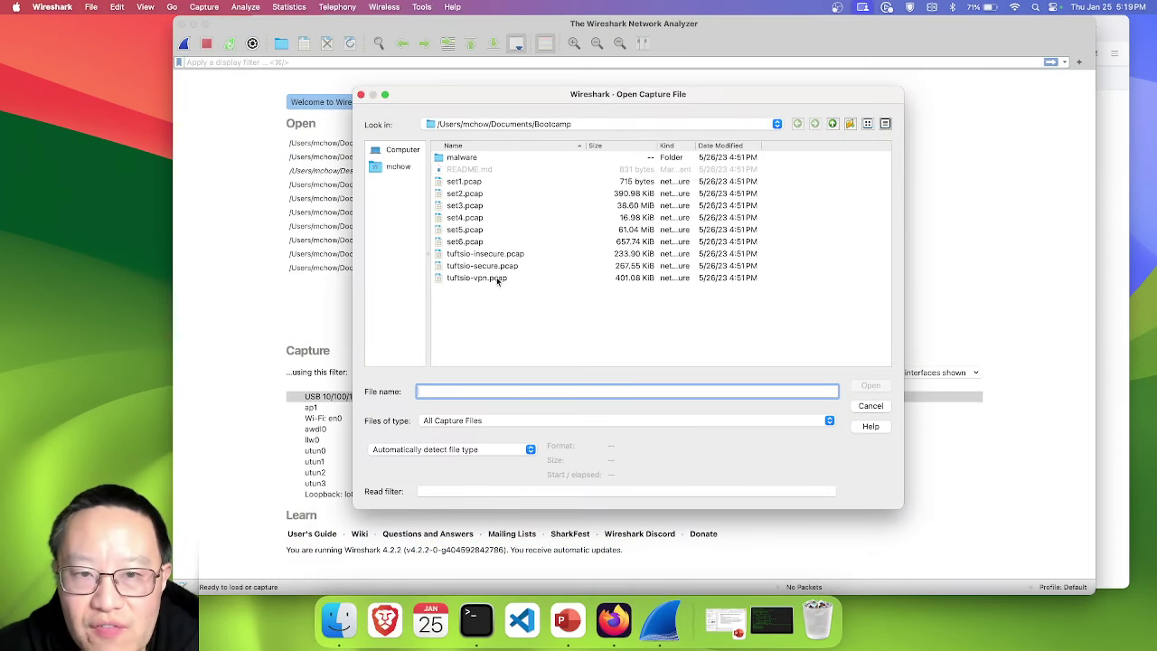
pyautogui.click(497, 279)
pyautogui.doubleClick(497, 279)
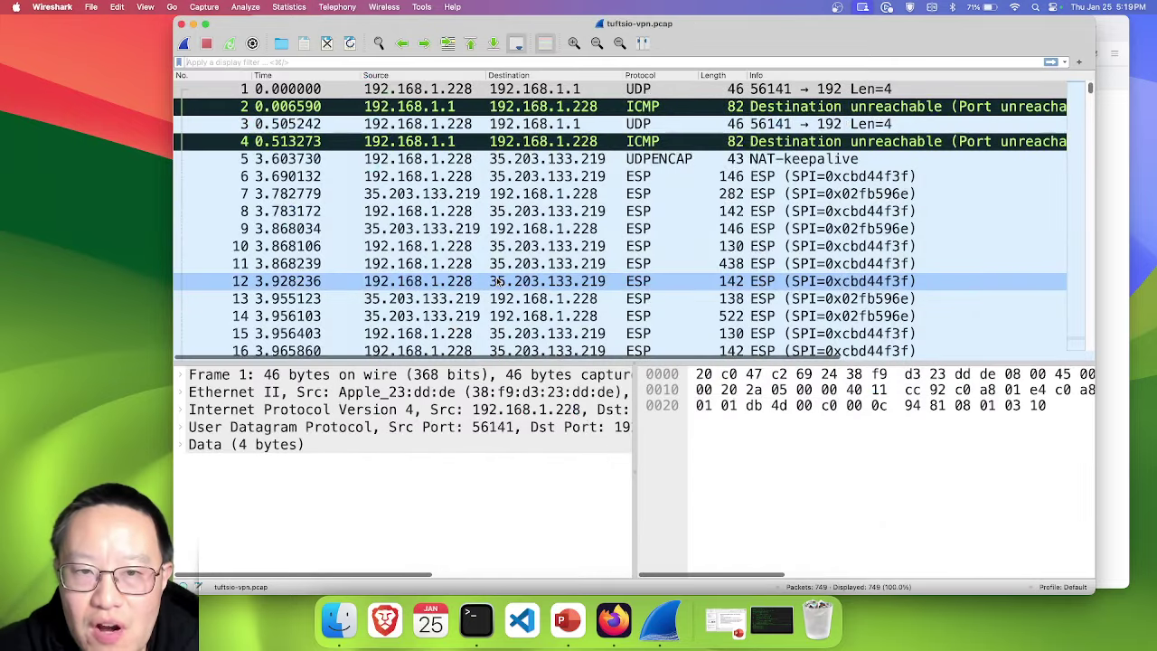
# - Examine the protocol, source and destination of the packets down to the end of the VPN capture
pyautogui.scroll(-10, 693, 250)
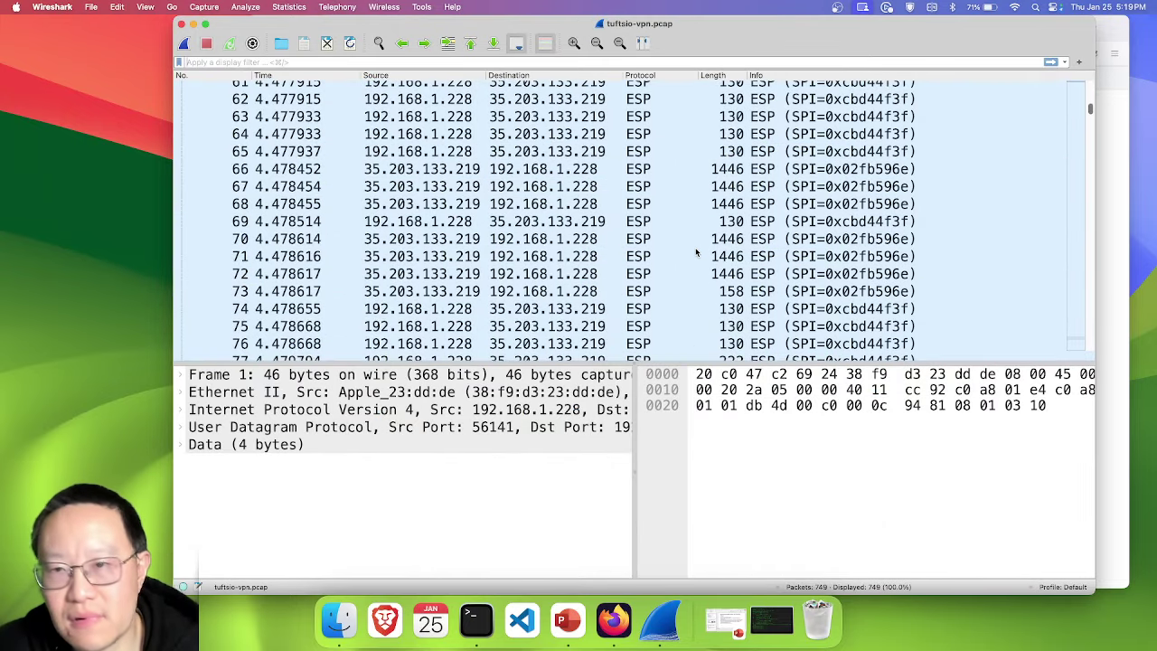
pyautogui.scroll(-20, 696, 252)
pyautogui.scroll(-10, 697, 252)
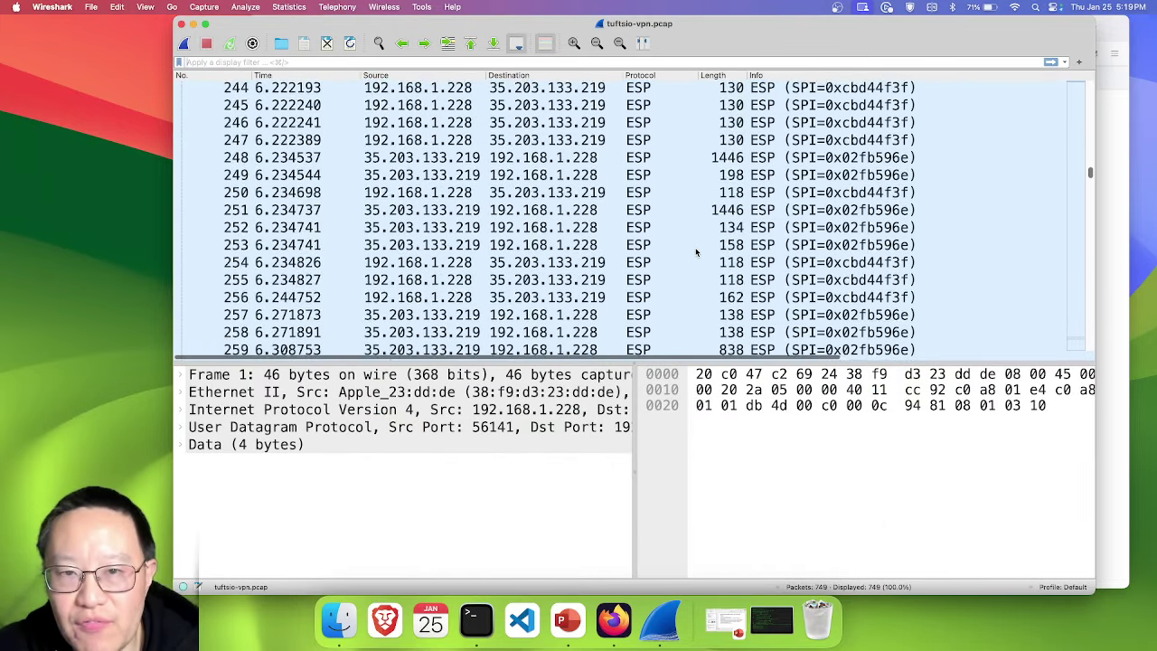
pyautogui.click(589, 289)
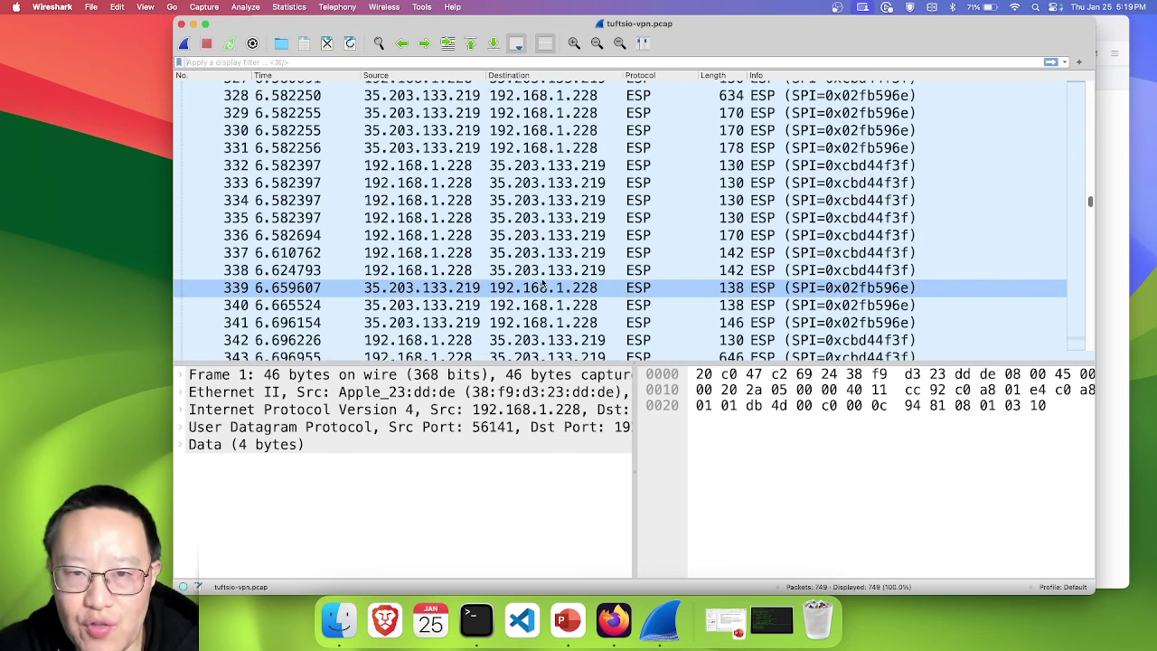
pyautogui.press('Up')
pyautogui.scroll(-1, 585, 282)
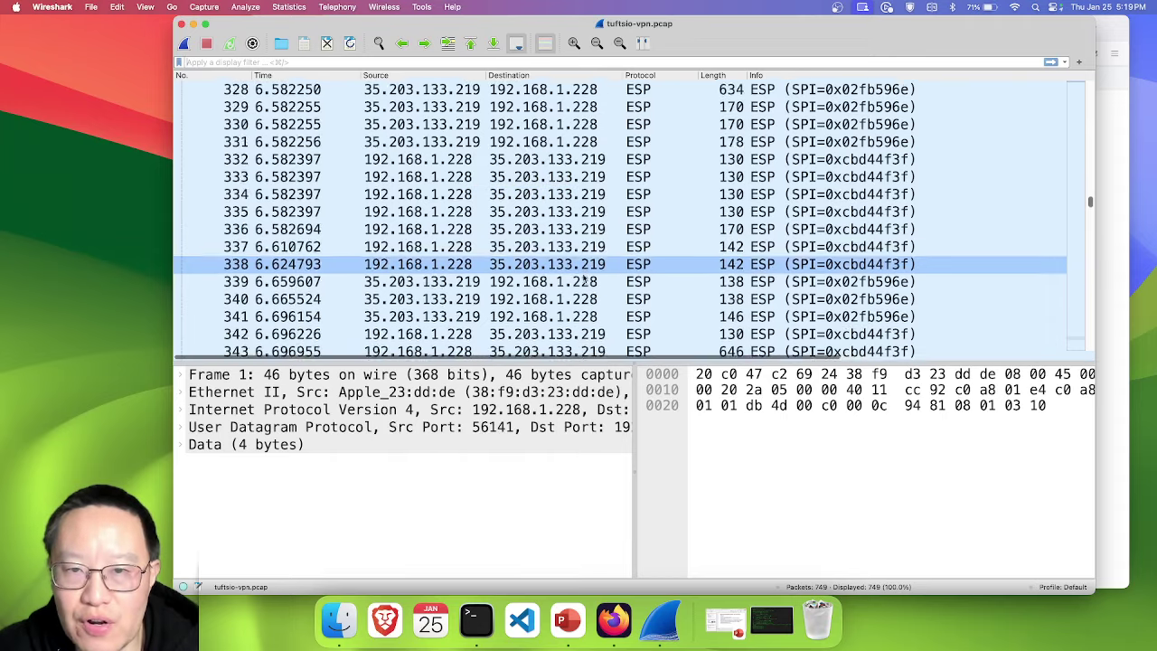
pyautogui.scroll(-20, 585, 282)
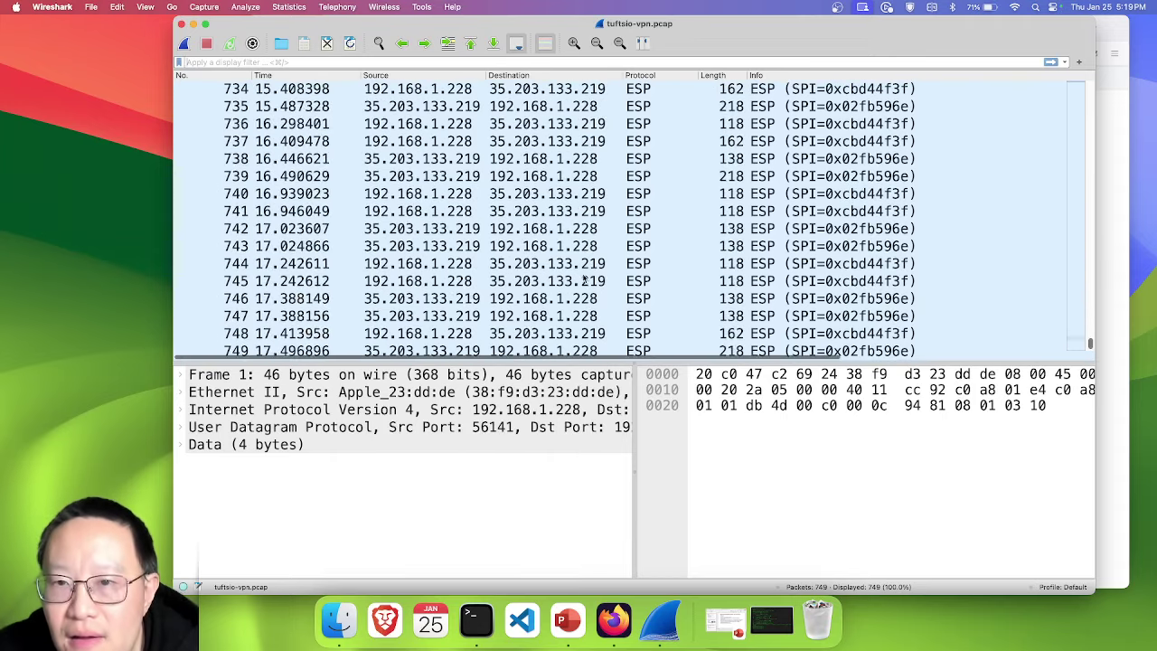
pyautogui.scroll(20, 585, 282)
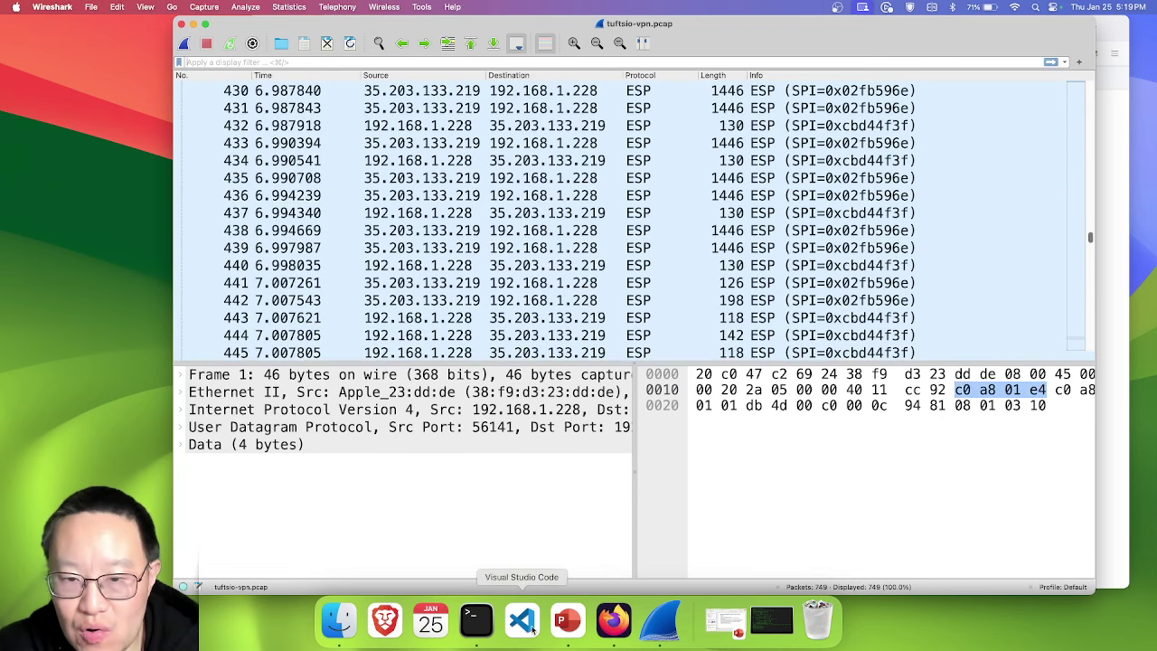
# - Switch to PowerPoint and start the slide show from the current slide, Reconstructing Web Traffic: HTTP, HTTPS, VPNed
pyautogui.click(565, 622)
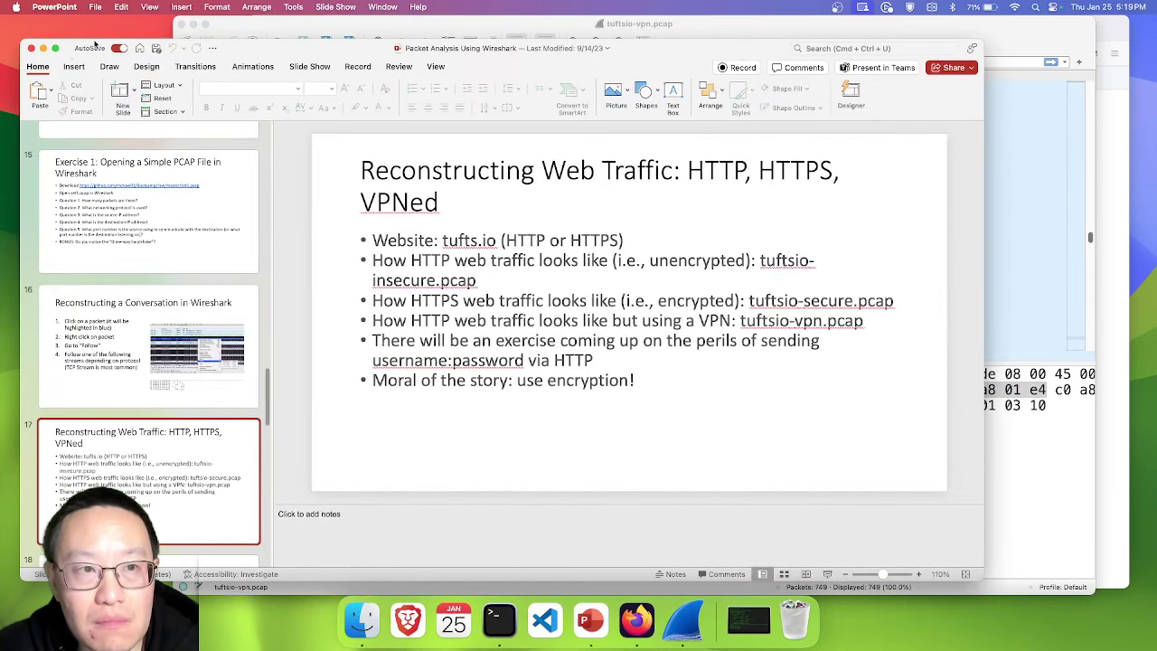
pyautogui.click(55, 49)
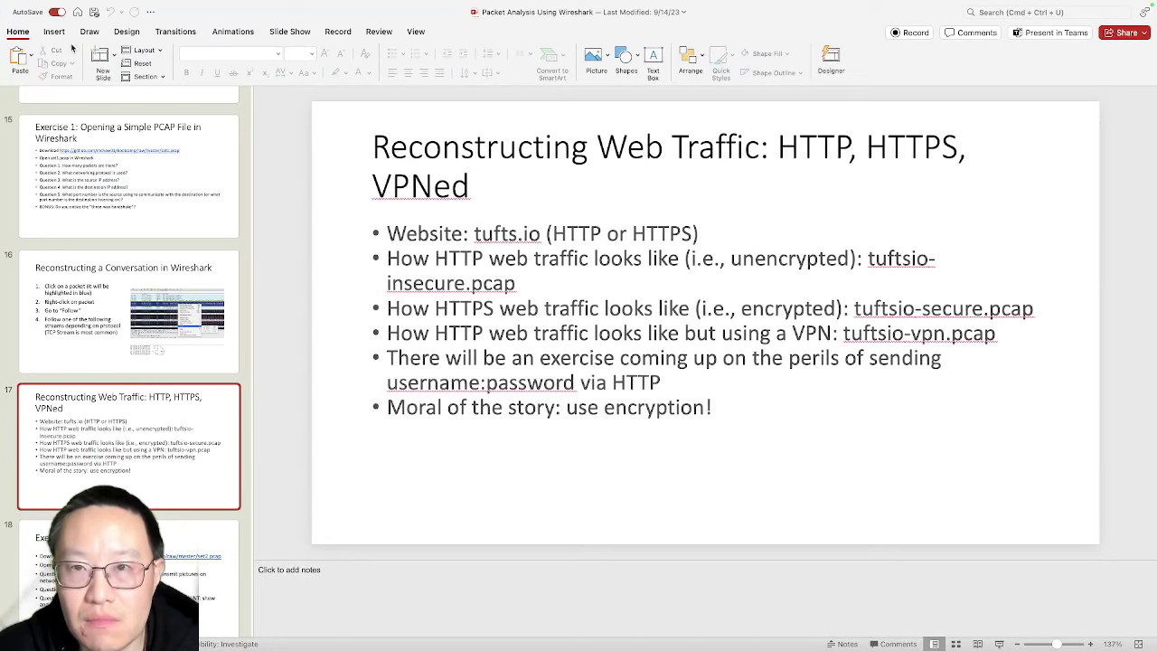
pyautogui.click(35, 27)
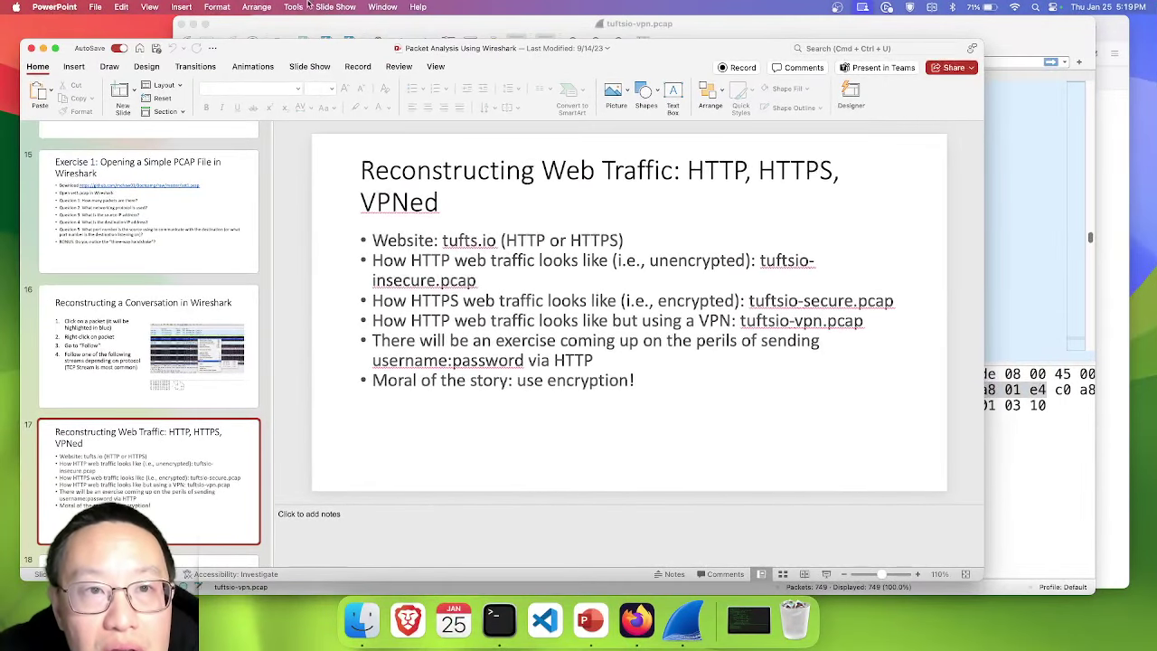
pyautogui.click(306, 7)
pyautogui.click(333, 37)
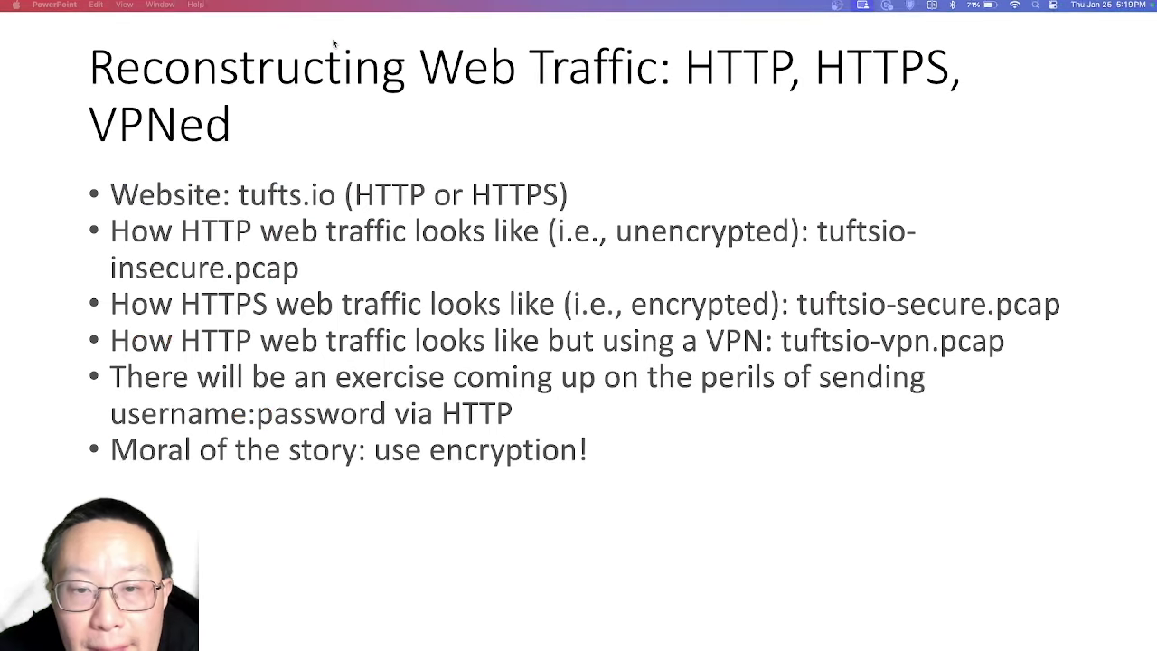
# - Advance the slide show to Exercise 2: Extracting Pictures and bring the slide back in front of the browser
pyautogui.press('Right')
pyautogui.press('Right')
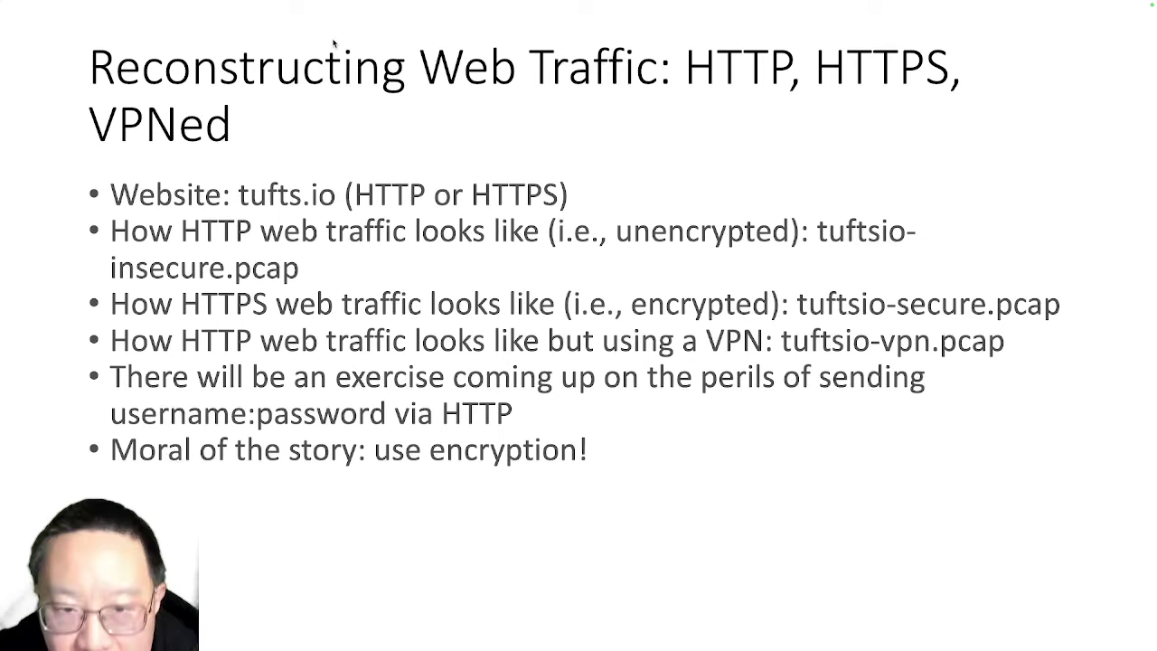
pyautogui.press('Right')
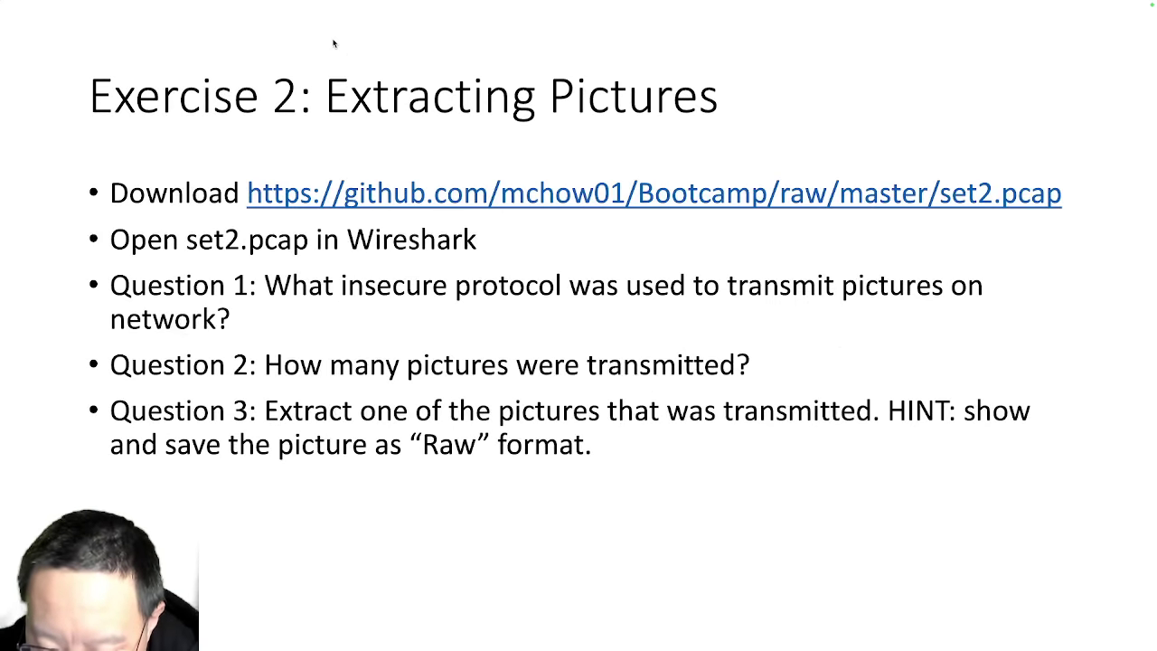
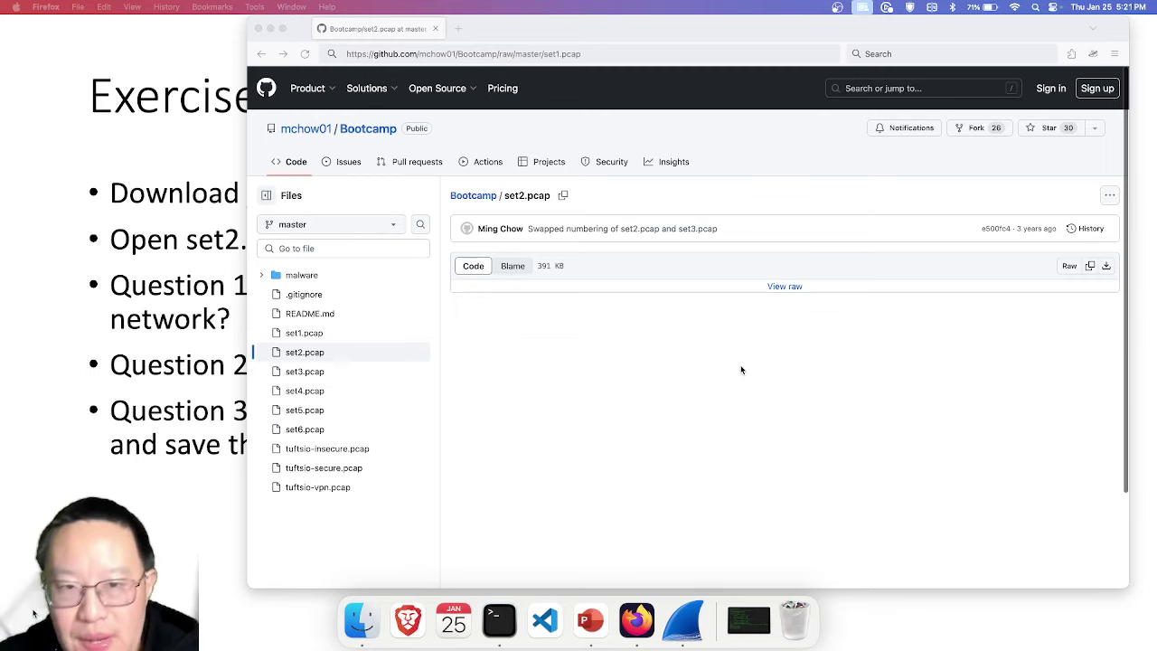
pyautogui.click(152, 281)
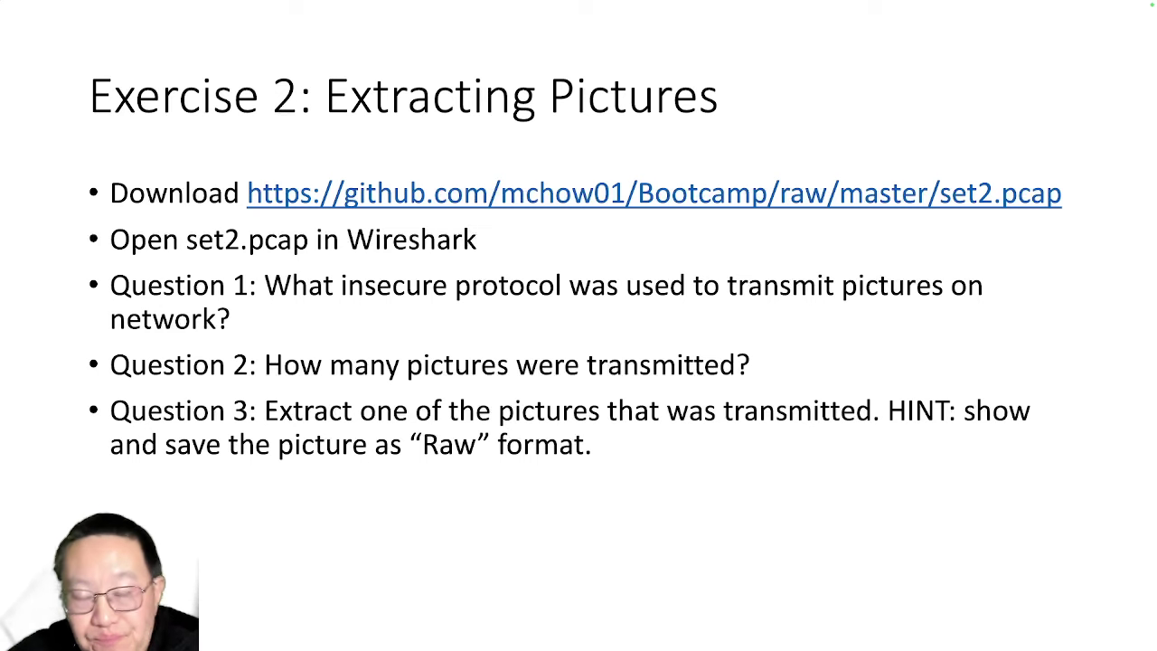
# - Switch to Wireshark and open set2.pcap from the Bootcamp folder
pyautogui.press('super+Tab')
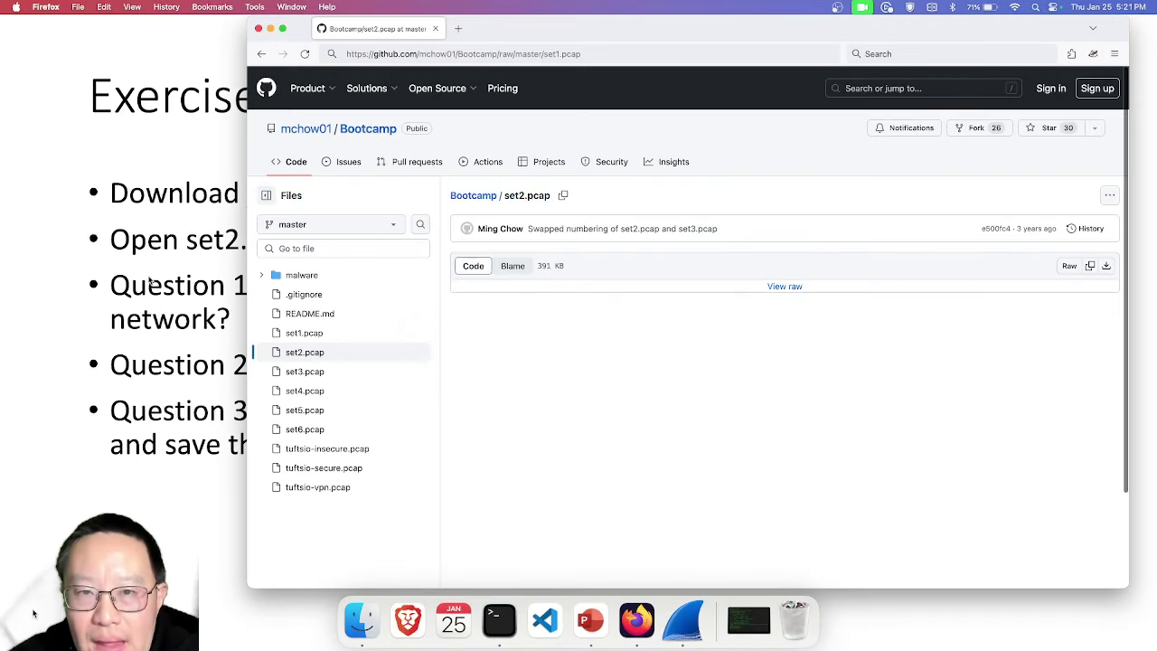
pyautogui.click(684, 620)
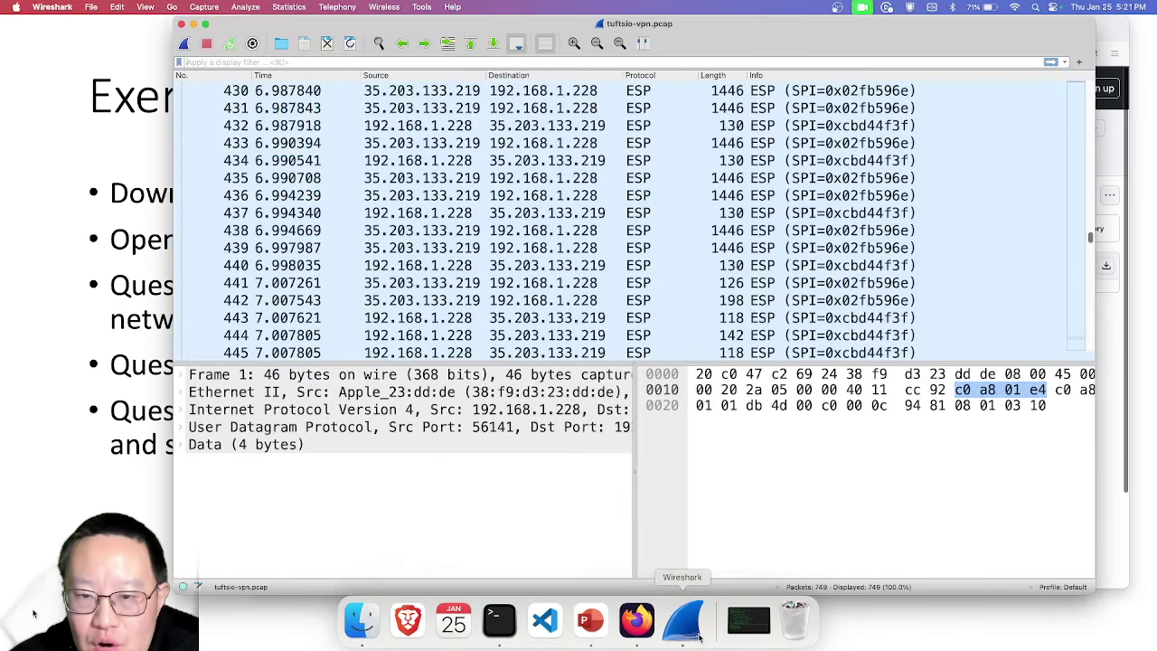
pyautogui.click(570, 265)
pyautogui.press('super+o')
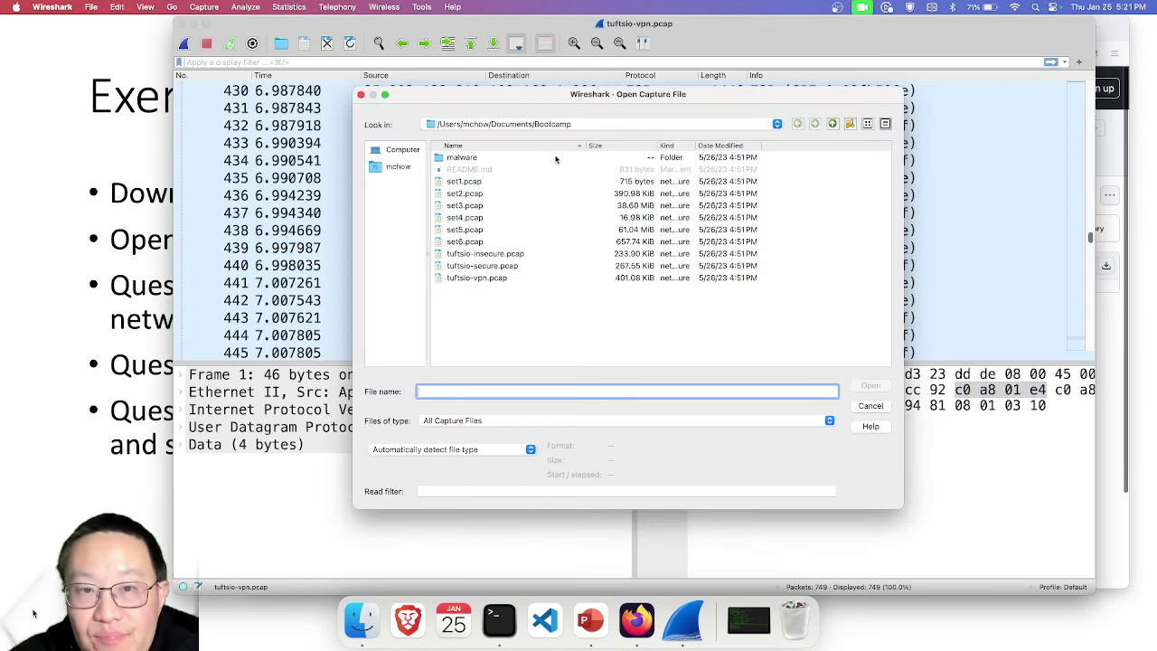
pyautogui.click(497, 193)
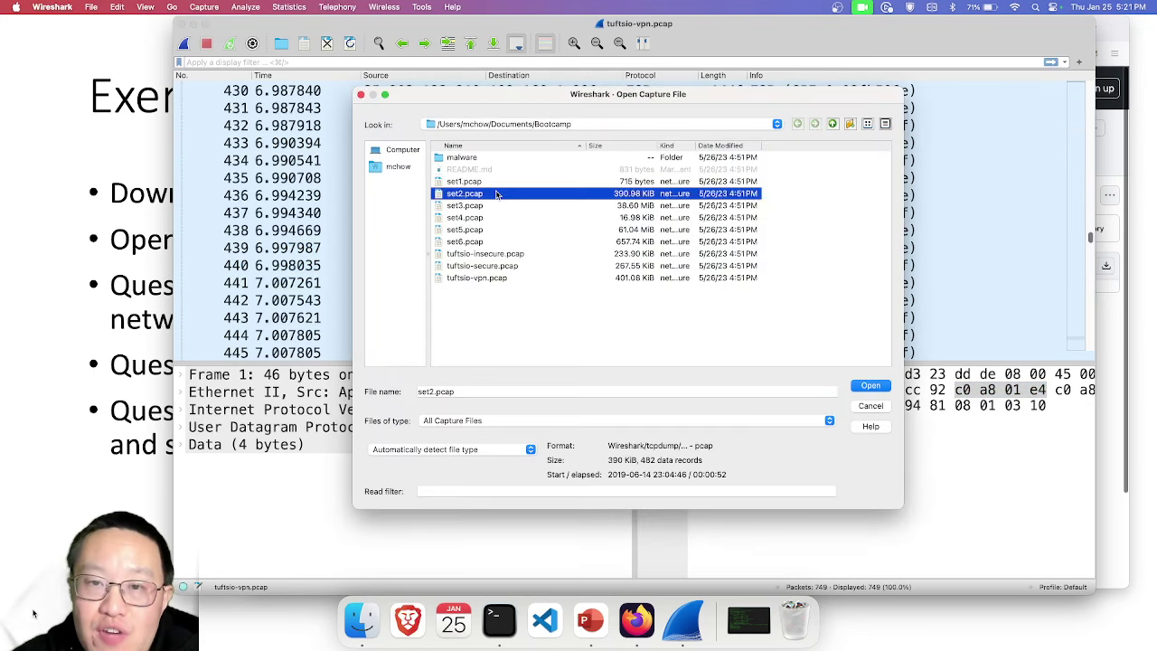
pyautogui.doubleClick(496, 194)
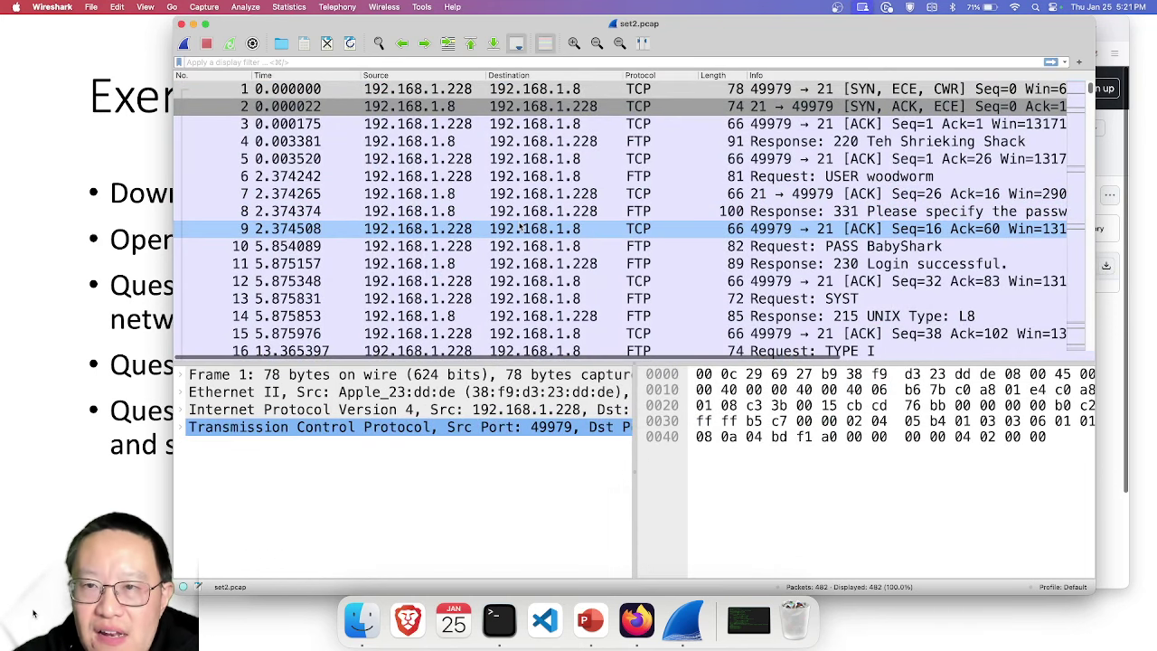
# - Examine the packet list of the set2 capture down to its last packet and return to the first packet
pyautogui.scroll(-20, 520, 228)
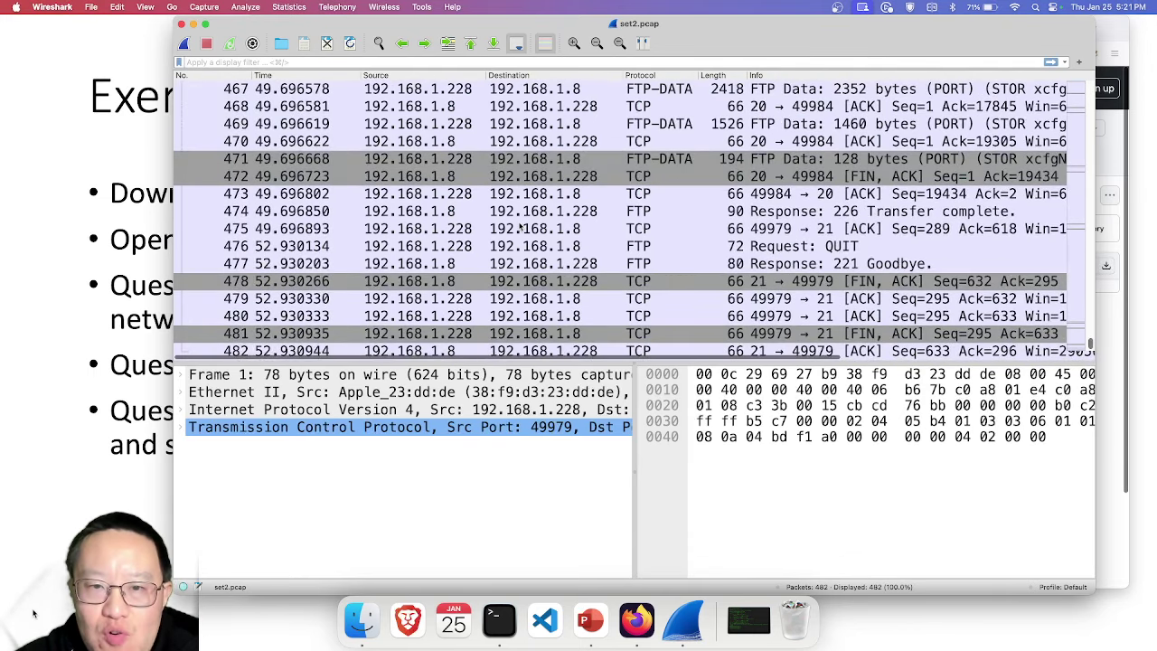
pyautogui.click(239, 351)
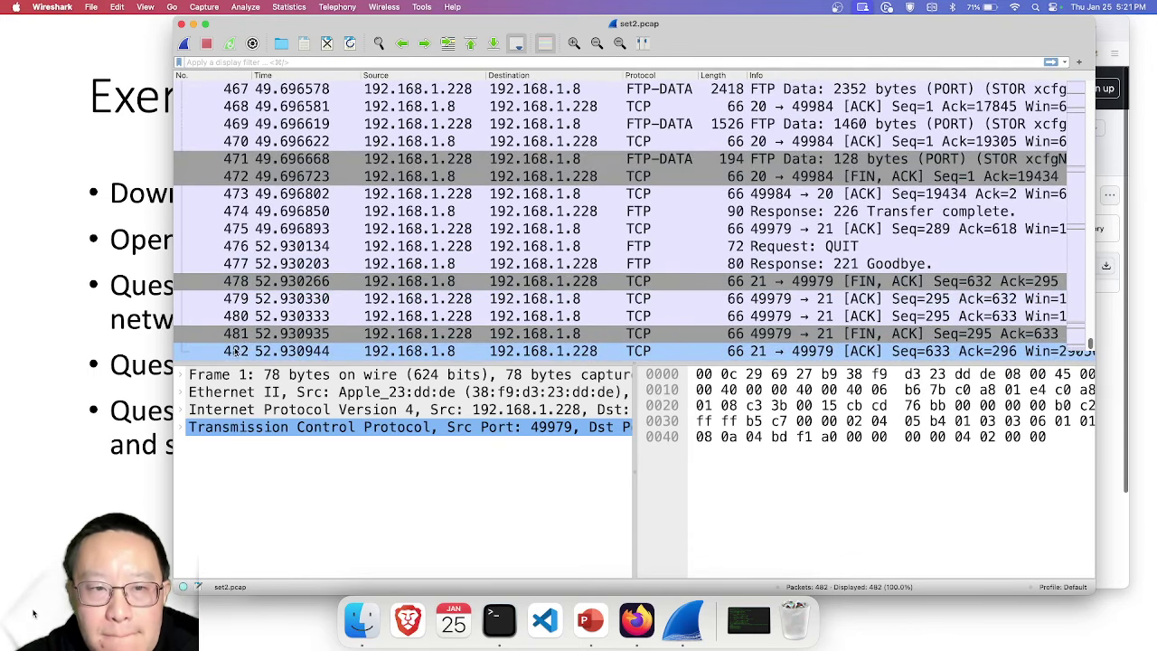
pyautogui.scroll(20, 397, 201)
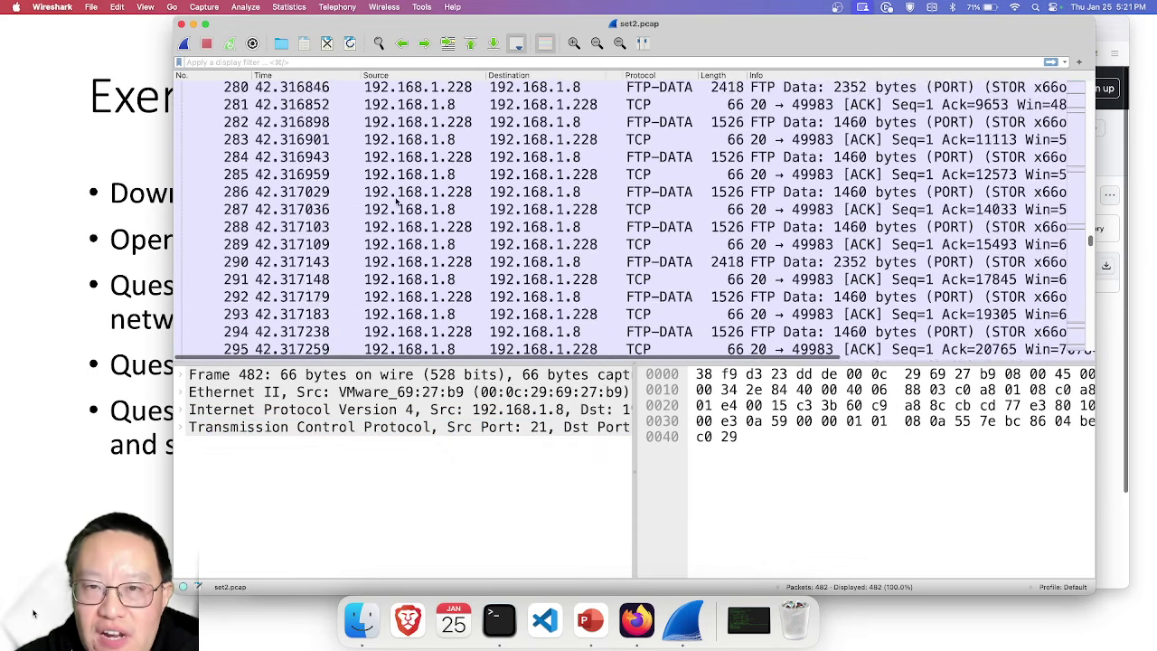
pyautogui.scroll(20, 397, 201)
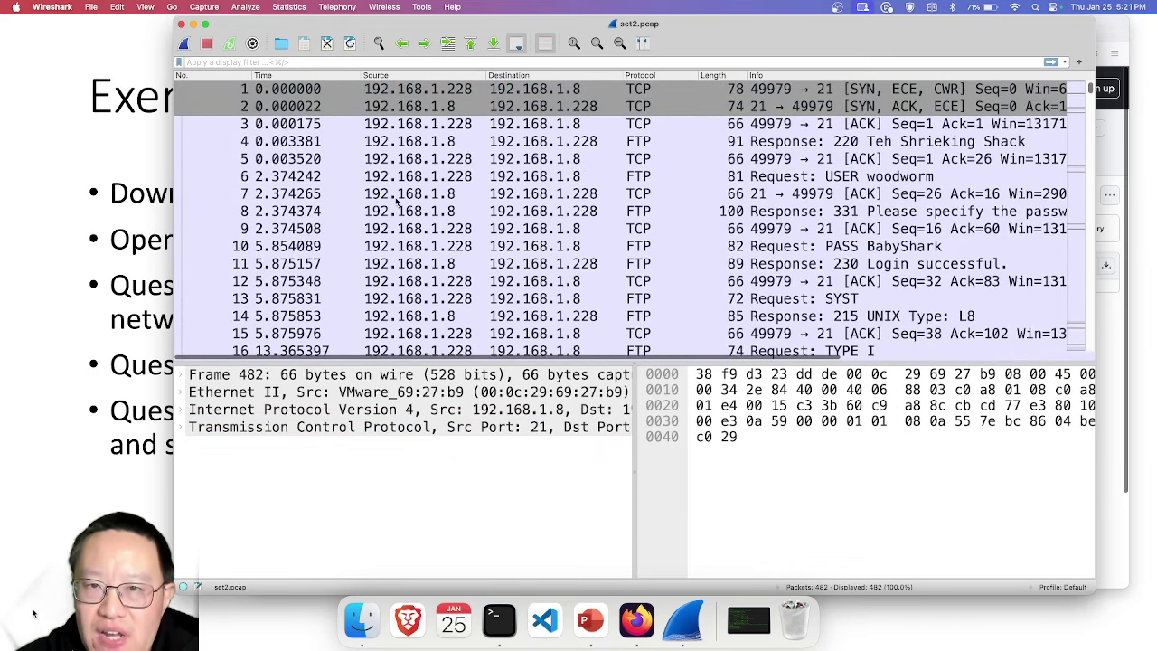
# - Step through the first six packets, from the initial TCP handshake to the FTP USER request
pyautogui.click(767, 91)
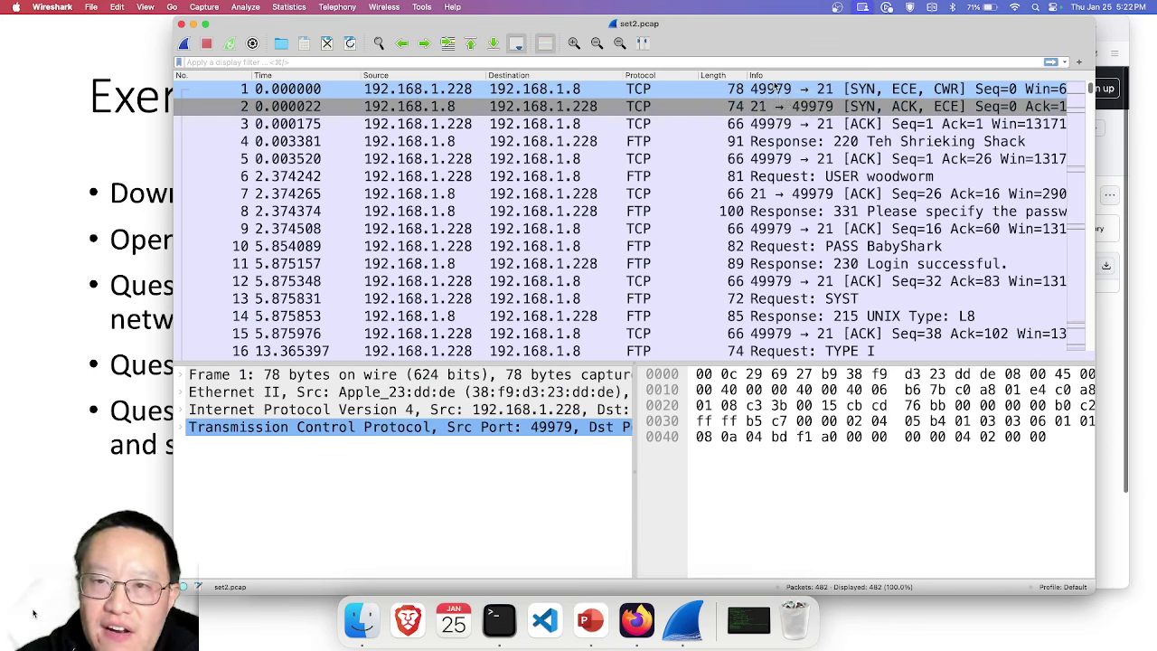
pyautogui.press('Down')
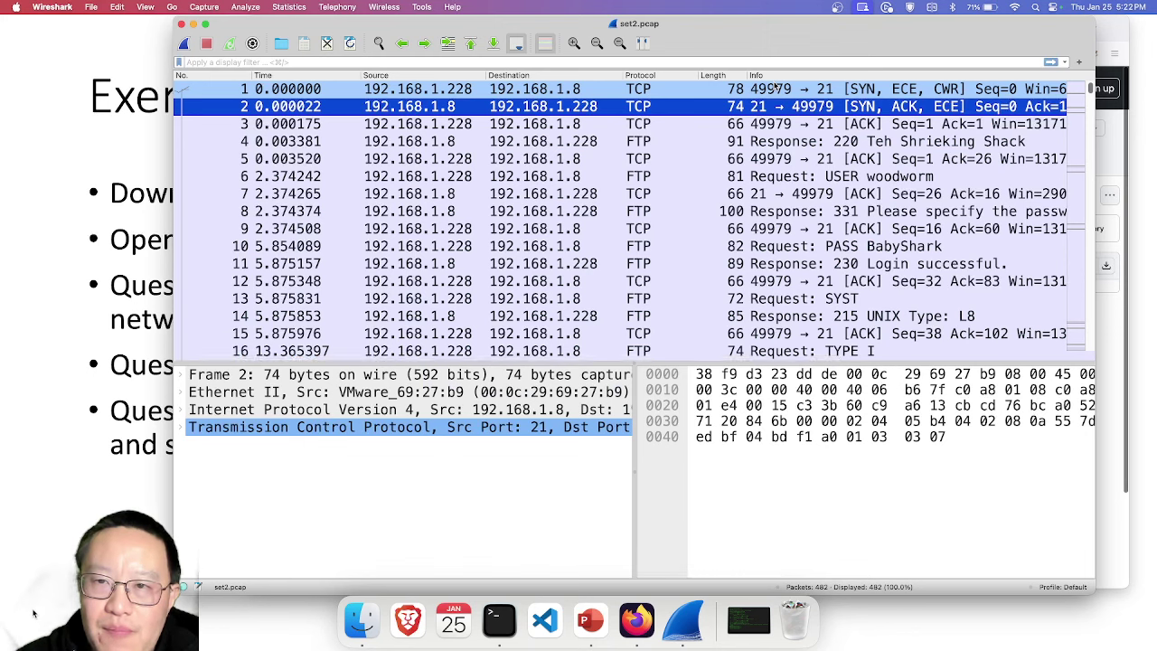
pyautogui.press('Down')
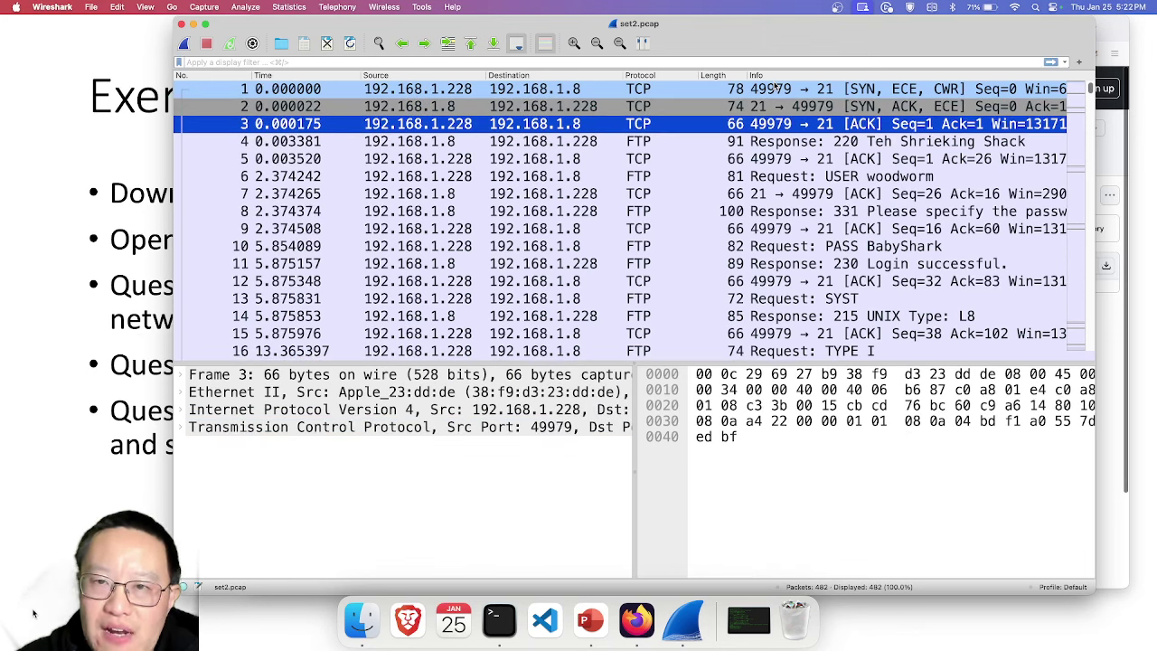
pyautogui.press('Down')
pyautogui.press('Down')
pyautogui.press('Down')
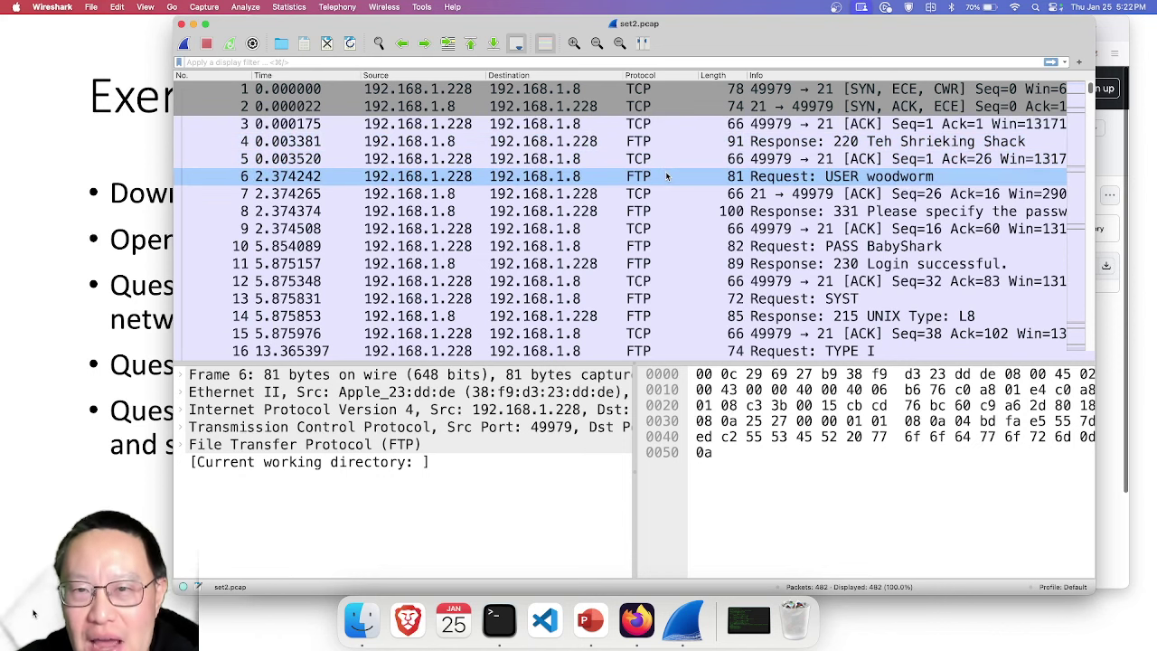
# - Follow the TCP stream of packet 6, the FTP USER request
pyautogui.rightClick(666, 176)
pyautogui.moveTo(723, 315)
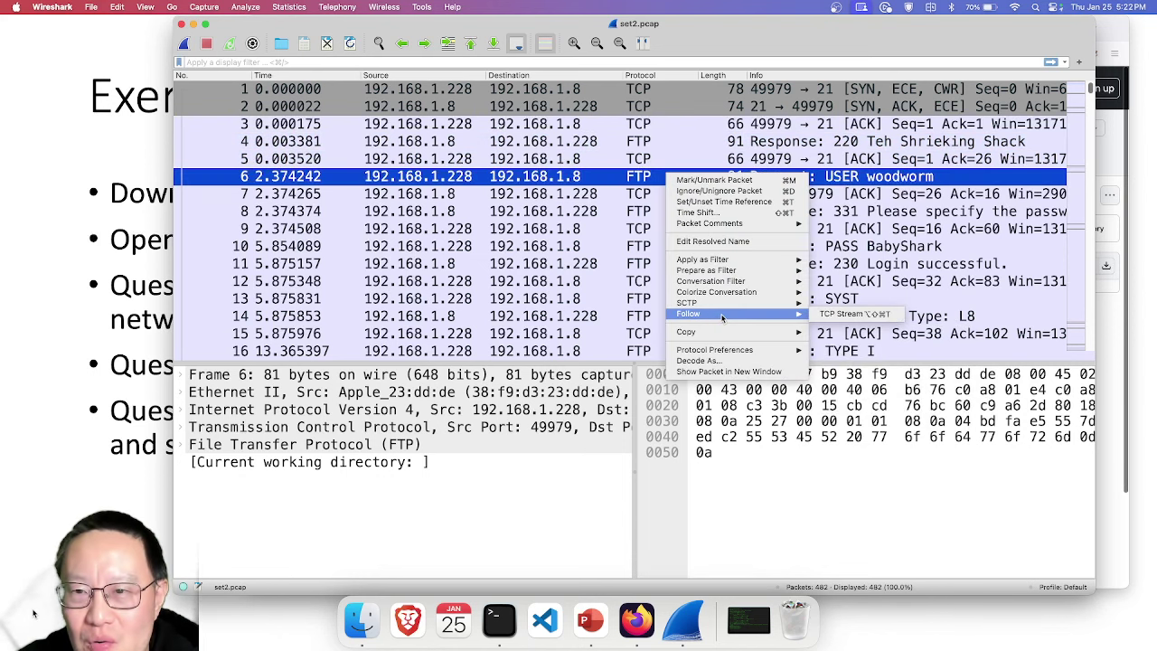
pyautogui.click(874, 316)
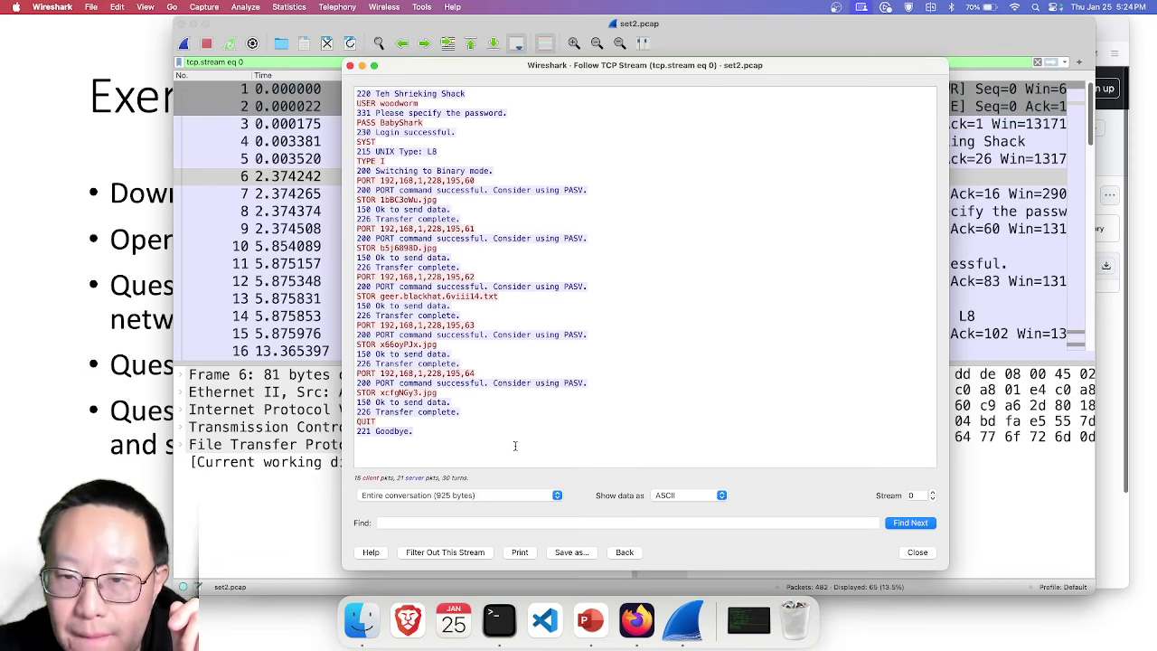
# - Show TCP stream 1 and examine its content as ASCII from beginning to end
pyautogui.click(934, 495)
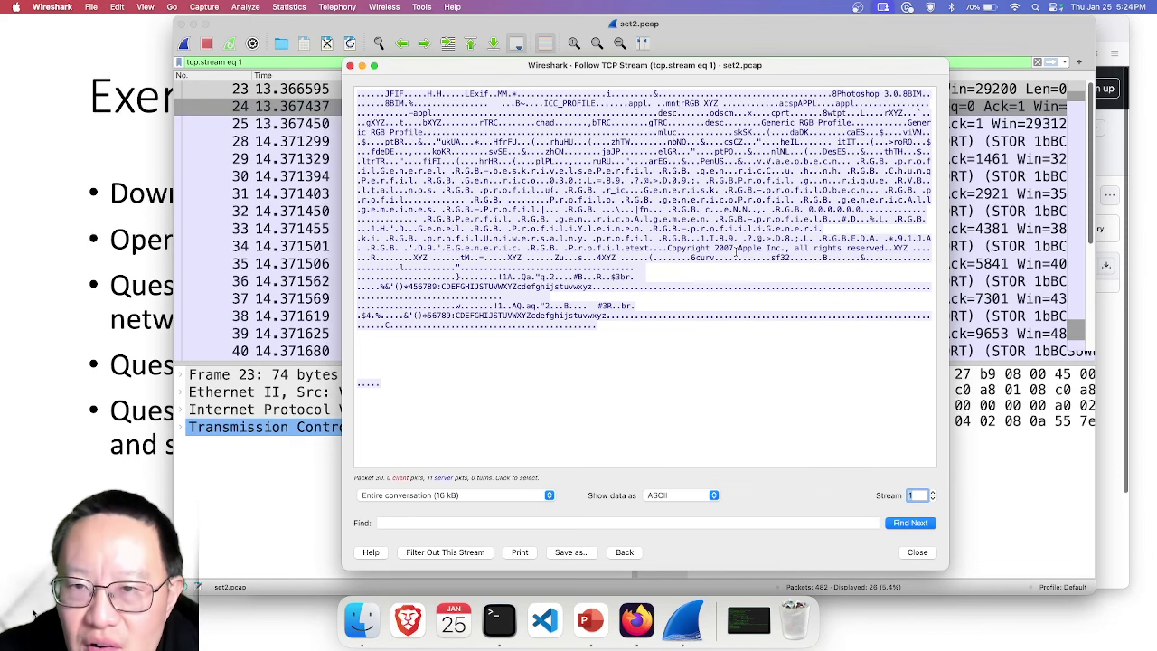
pyautogui.scroll(-15, 737, 247)
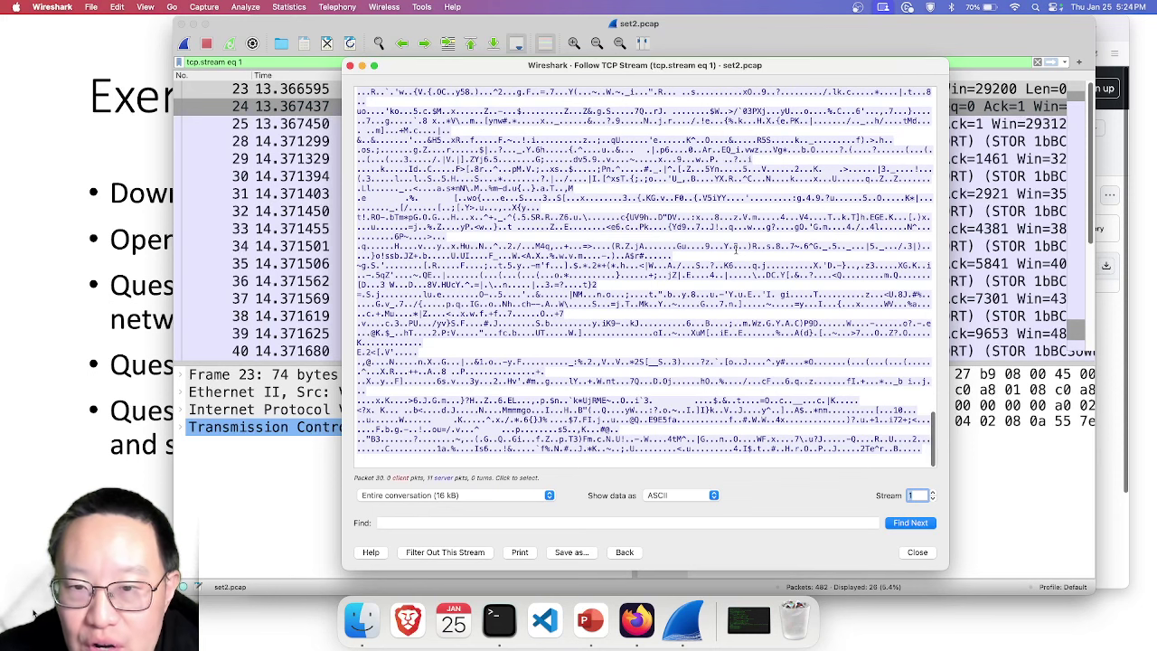
pyautogui.scroll(15, 737, 248)
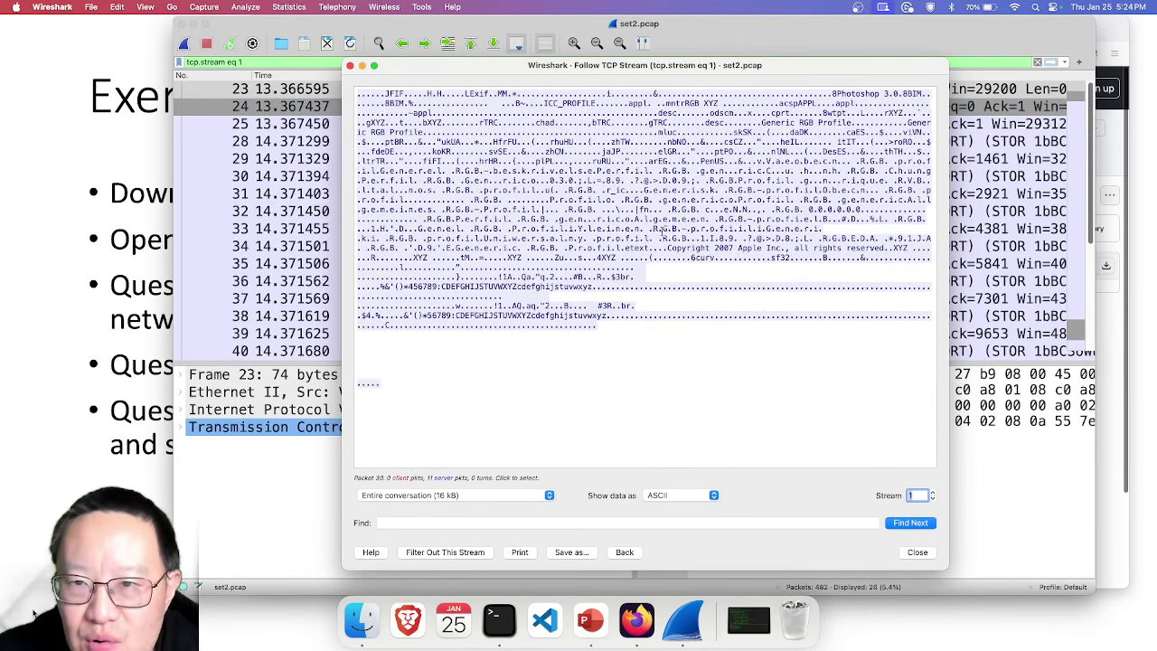
pyautogui.scroll(1, 663, 232)
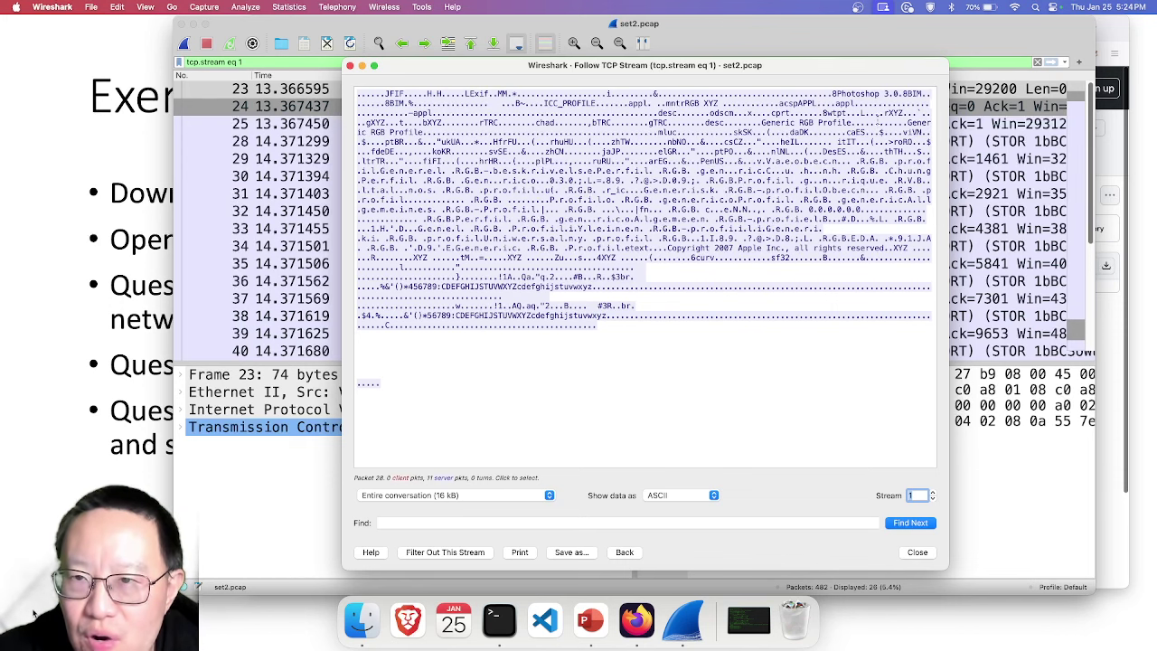
# - Show TCP stream 2 and look through its ASCII content
pyautogui.click(933, 493)
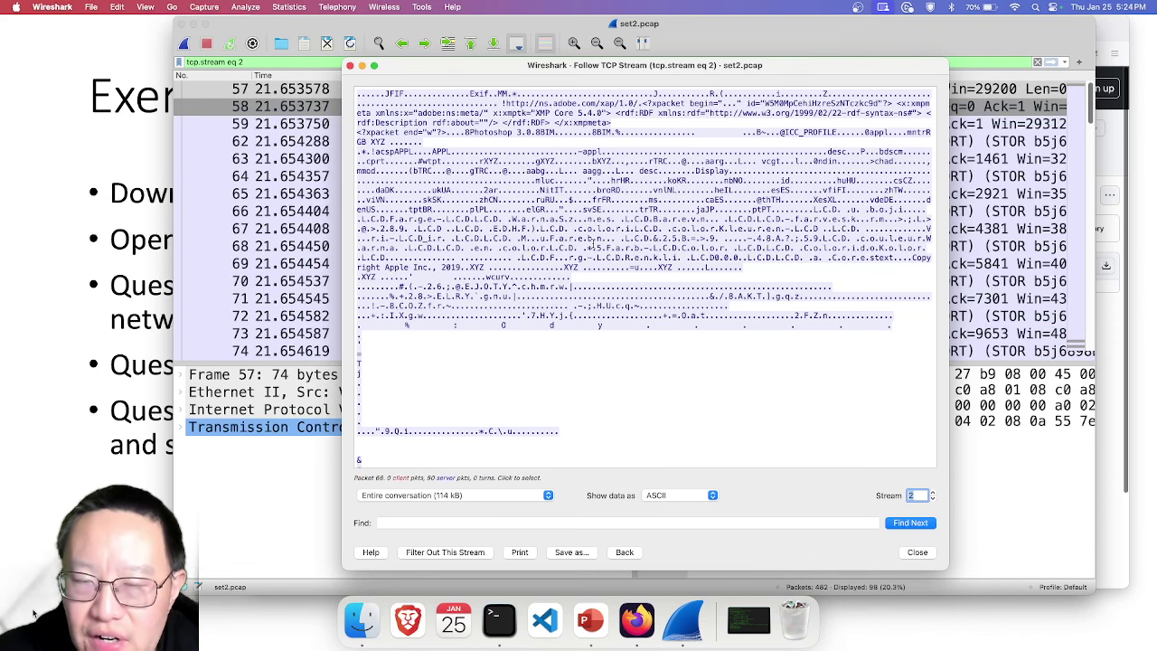
pyautogui.scroll(-15, 724, 360)
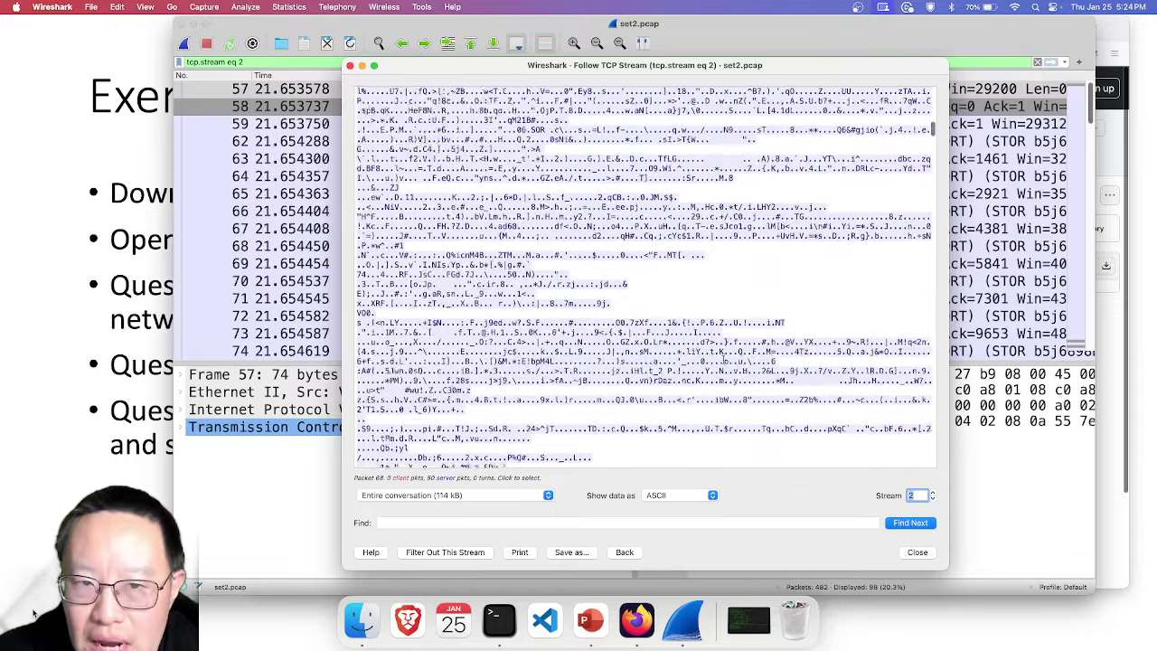
pyautogui.scroll(-10, 723, 360)
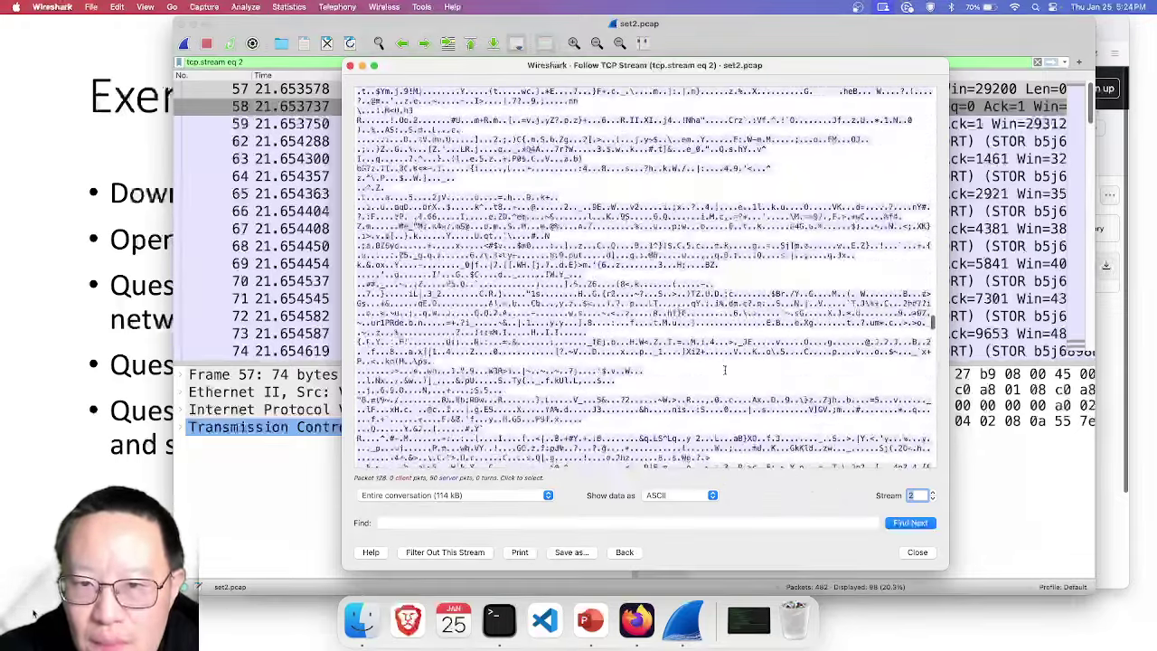
# - Show TCP stream 3 and read through the text of the transferred speech
pyautogui.click(933, 493)
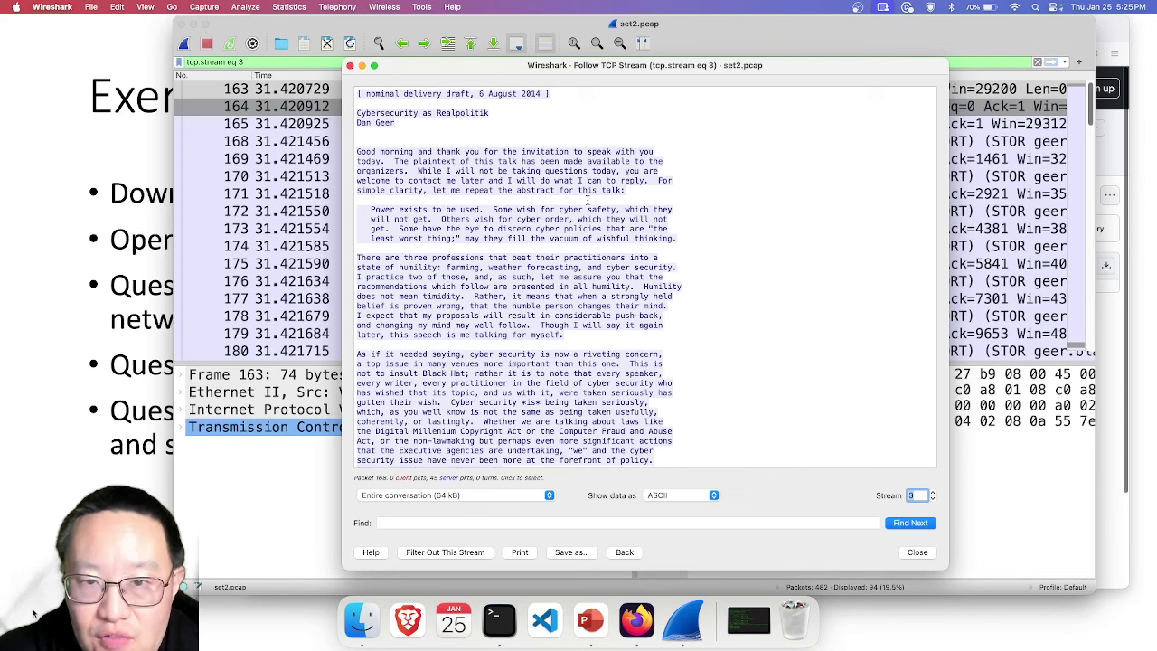
pyautogui.scroll(-20, 587, 199)
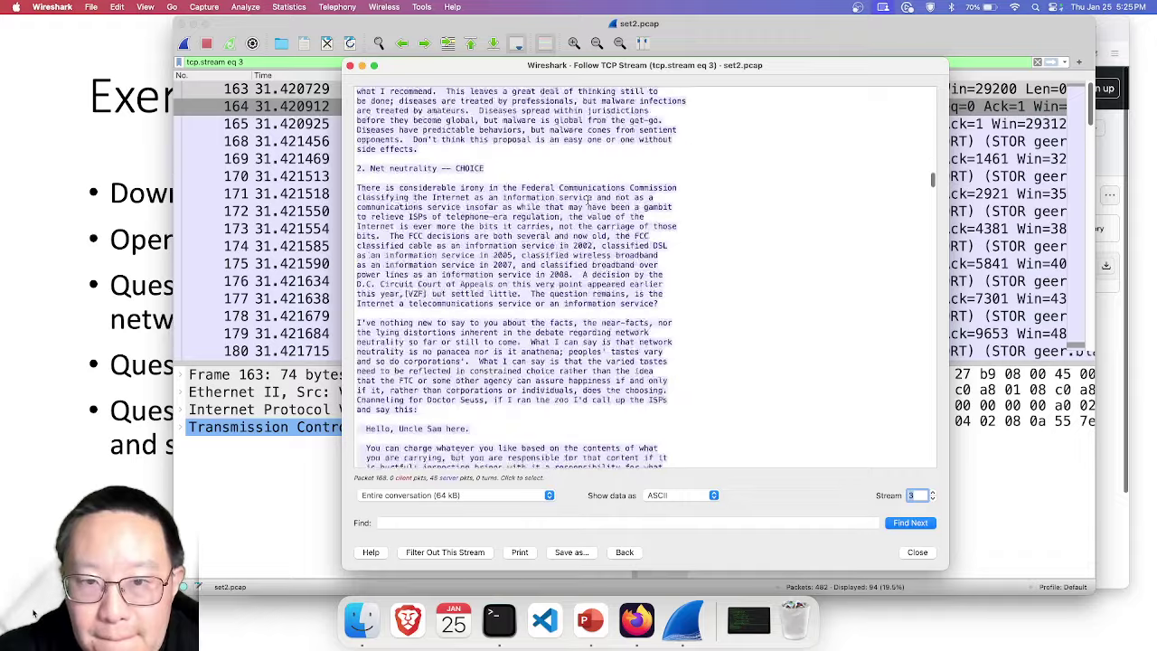
pyautogui.scroll(-20, 588, 199)
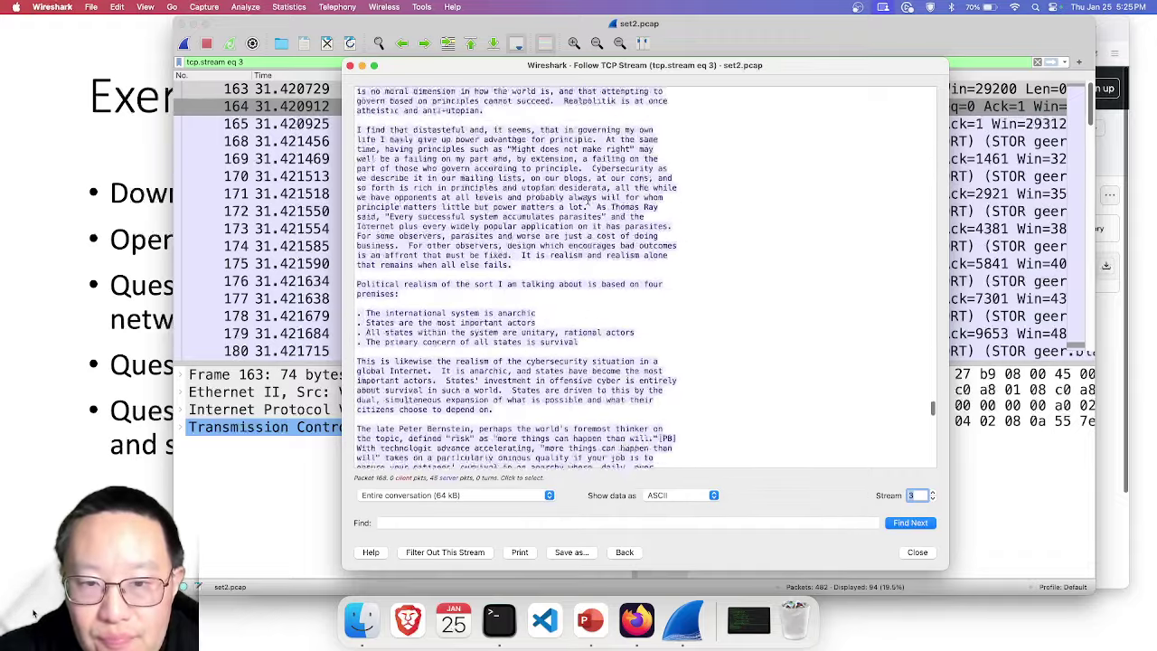
# - Save the entire conversation of TCP stream 3 as a file on the Desktop
pyautogui.click(570, 552)
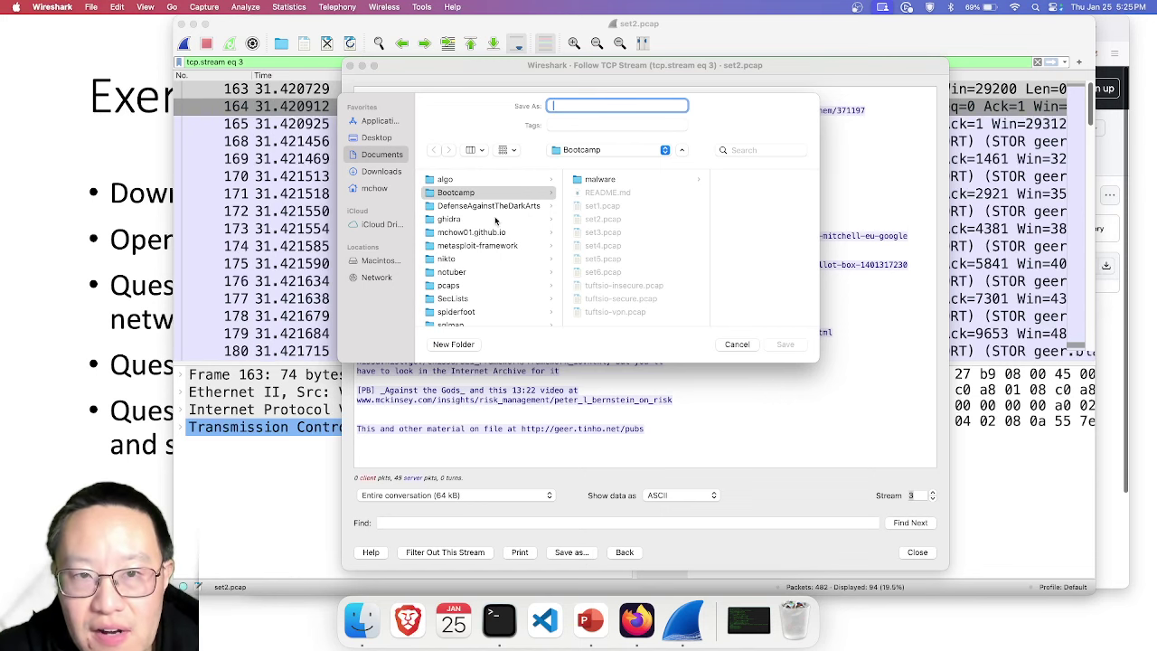
pyautogui.click(387, 139)
pyautogui.write('stream3.txt')
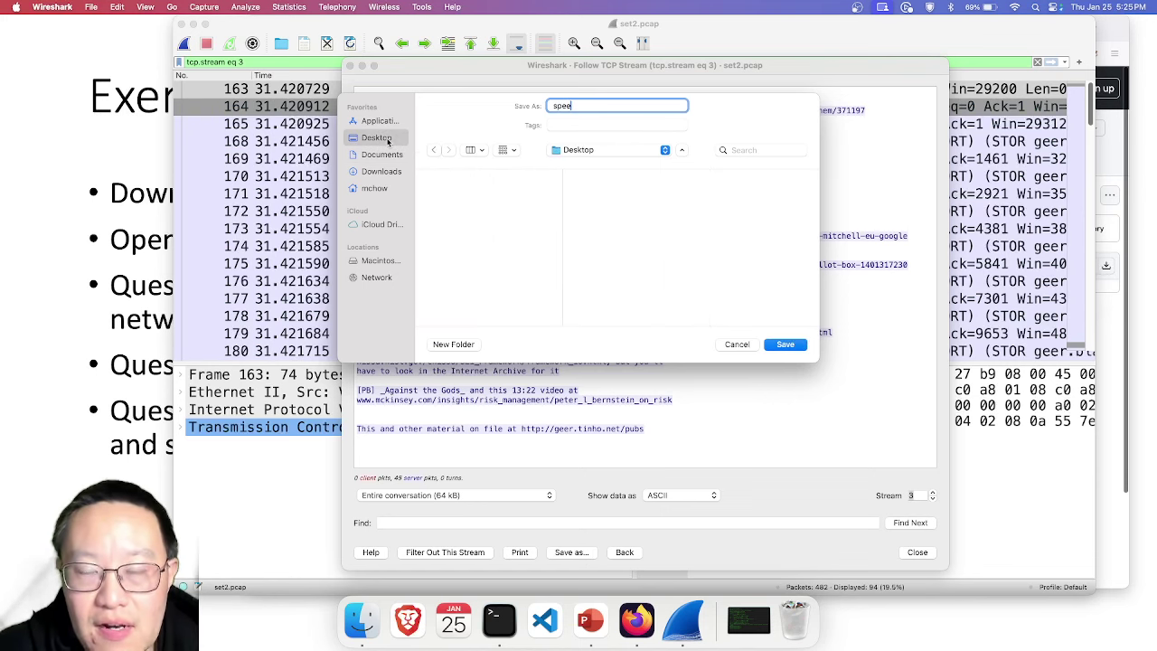
pyautogui.press('Return')
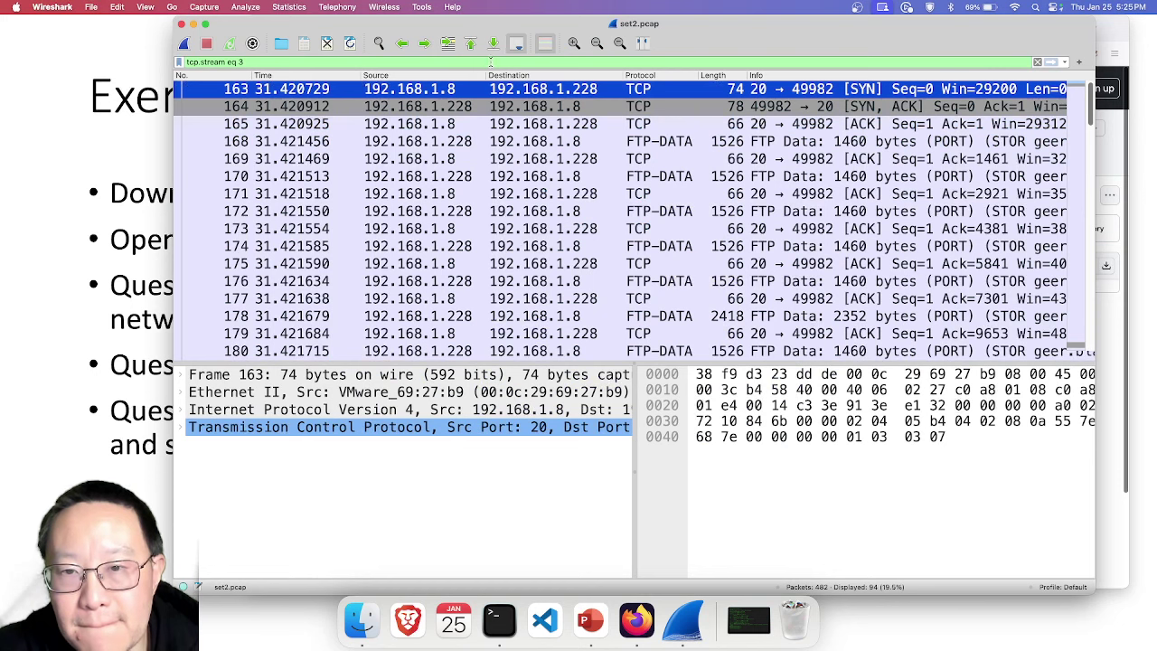
# - Minimize the main capture window to uncover the followed stream, and show TCP stream 4
pyautogui.click(424, 6)
pyautogui.click(429, 4)
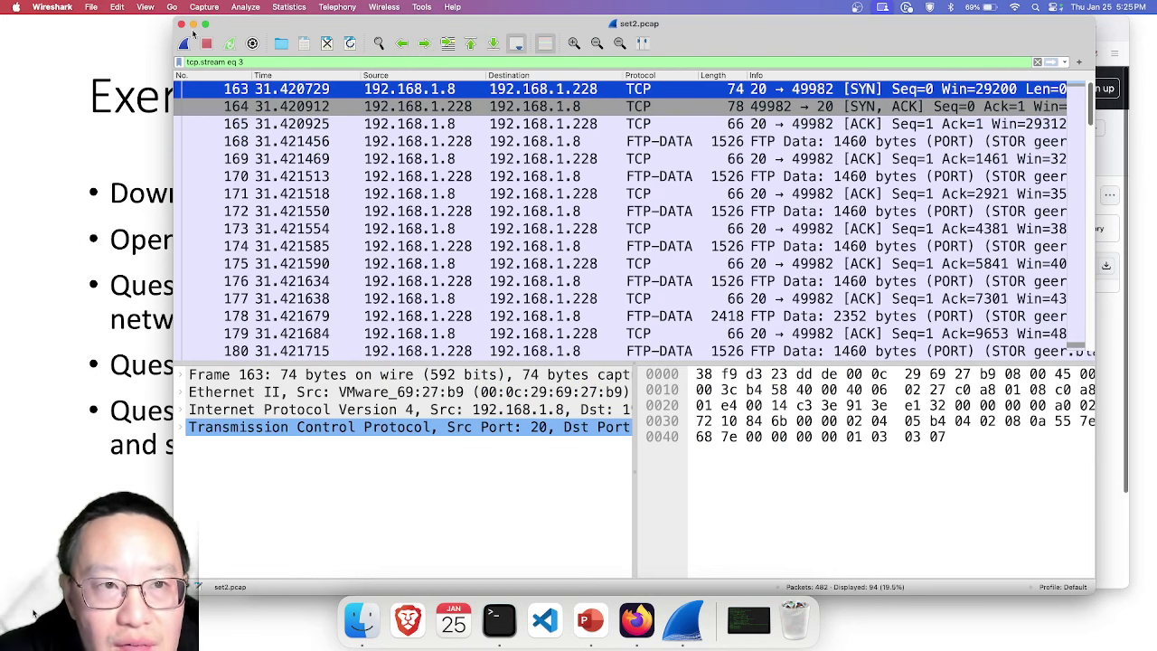
pyautogui.click(194, 24)
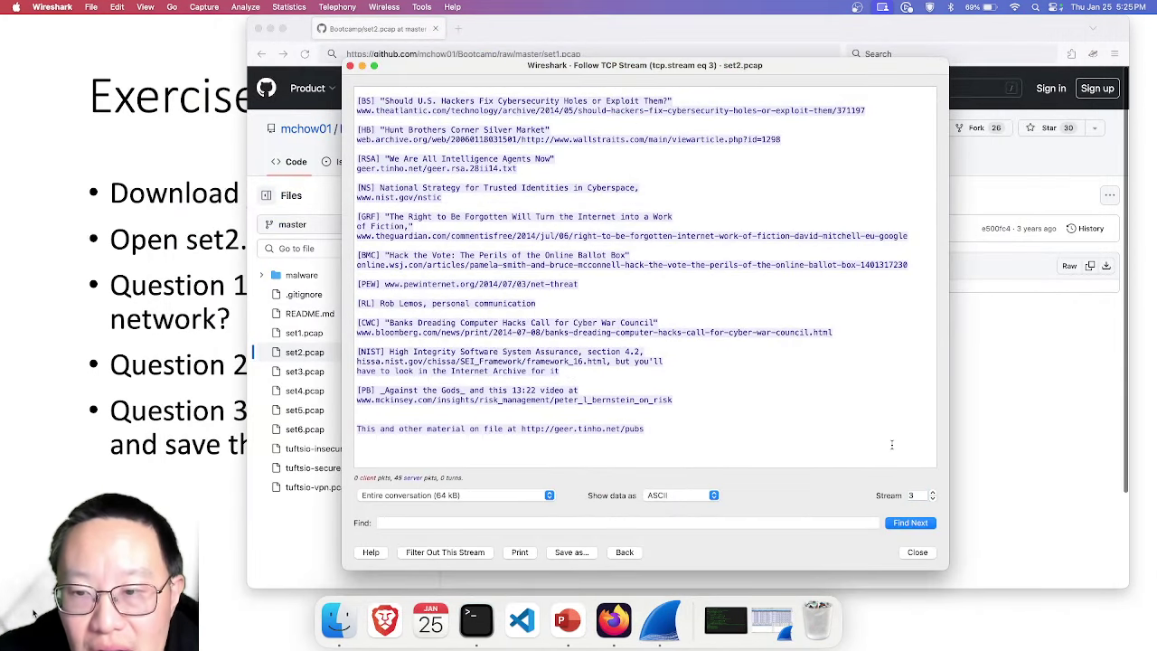
pyautogui.click(934, 493)
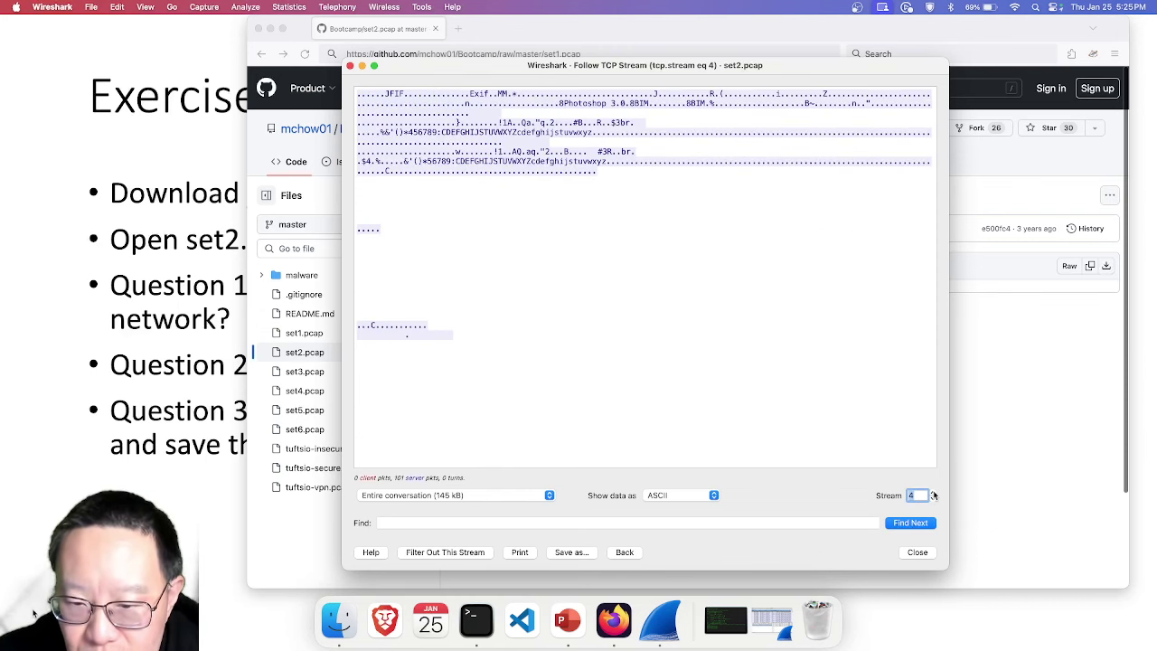
# - Show TCP stream 5 and look through its ASCII content
pyautogui.click(934, 492)
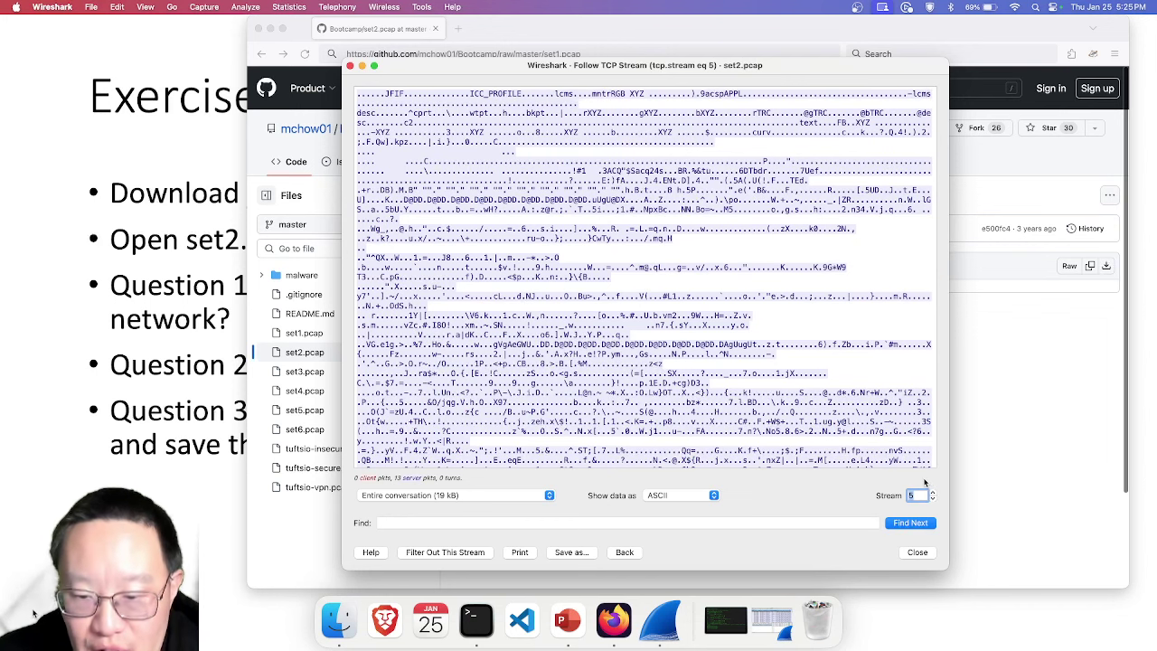
pyautogui.scroll(-3, 739, 399)
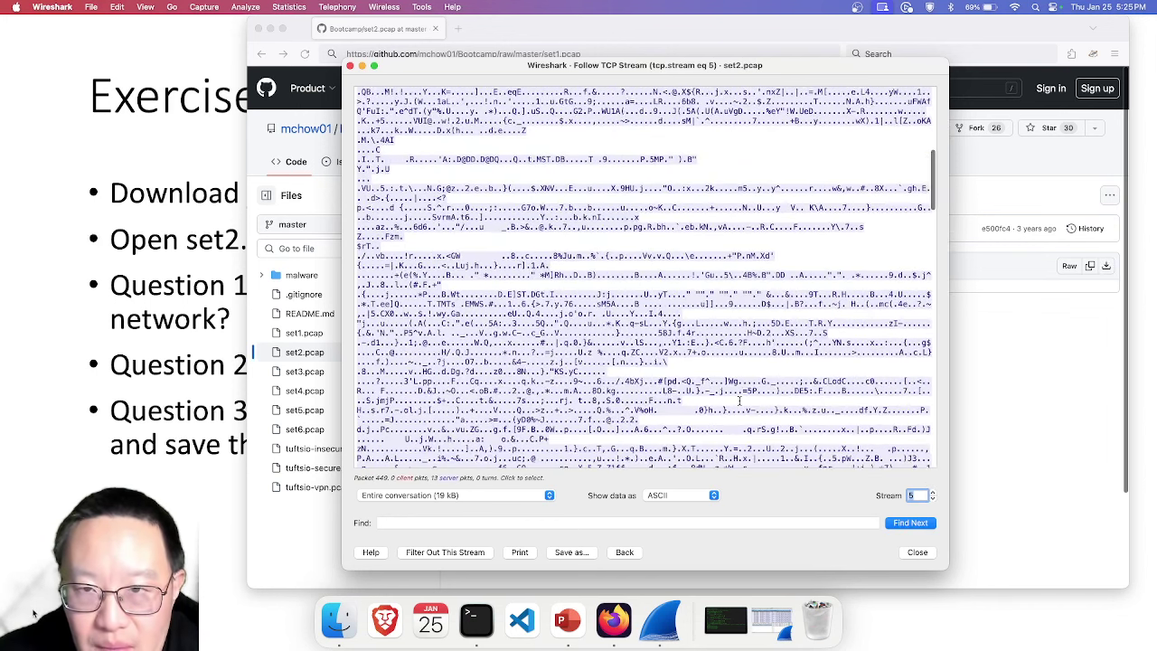
pyautogui.scroll(3, 740, 399)
# - Go back through the streams to TCP stream 0 to review the FTP commands and transferred file names
pyautogui.click(932, 498)
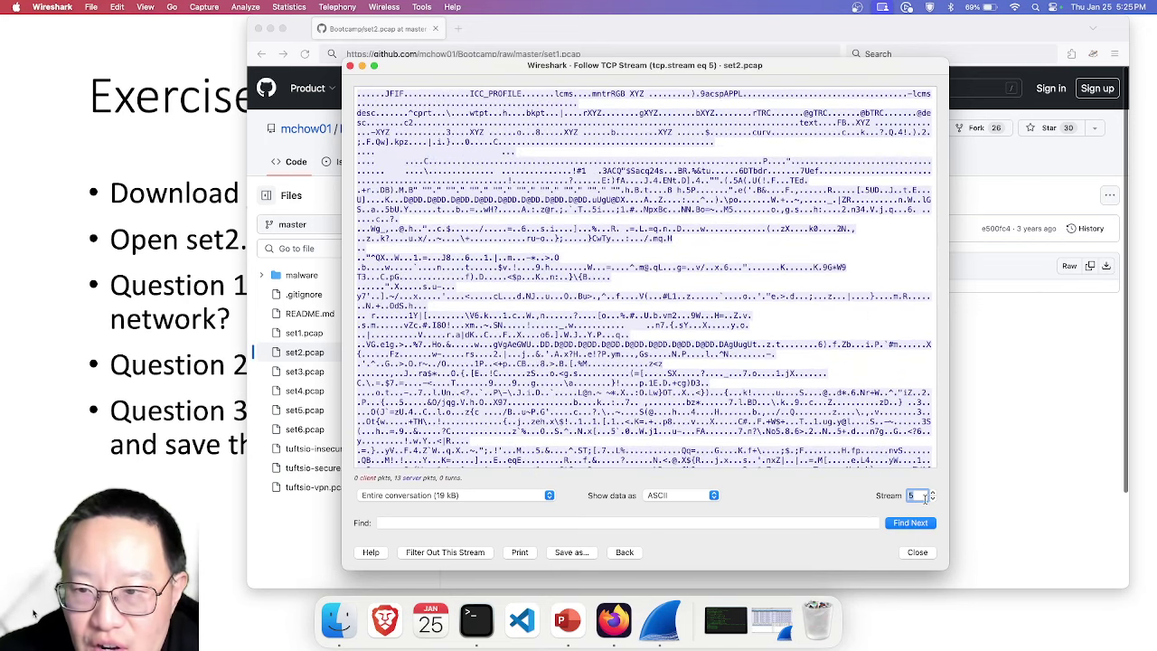
pyautogui.click(932, 498)
pyautogui.click(932, 498)
pyautogui.click(932, 498)
pyautogui.click(932, 499)
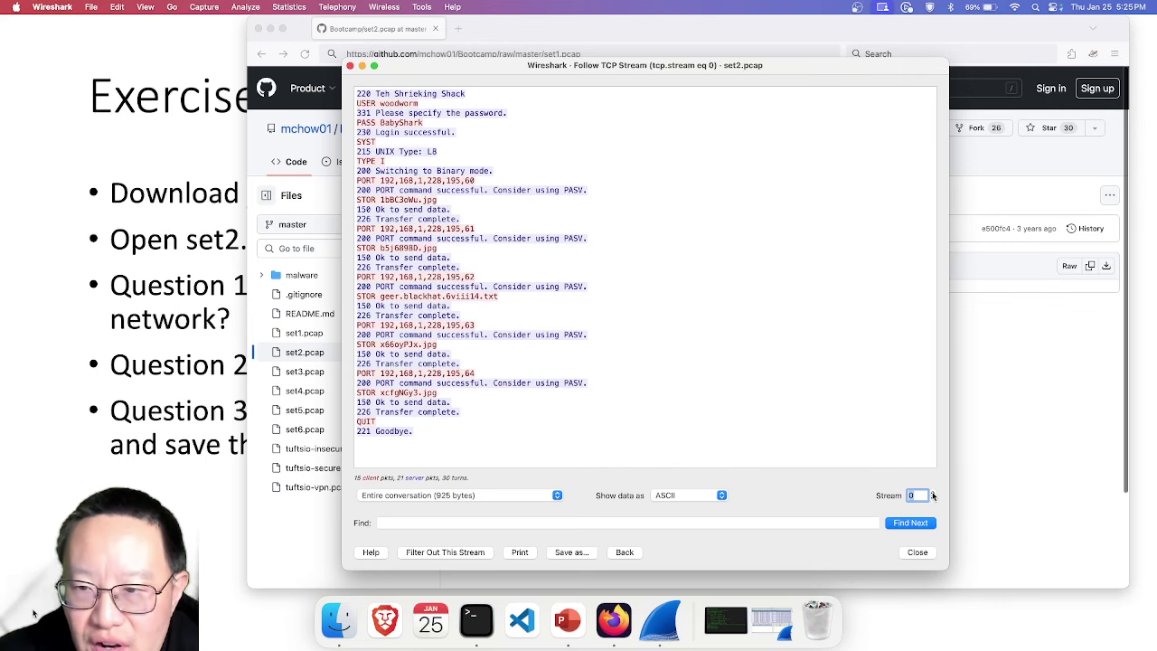
# - Show TCP stream 1 and set its data display format to Raw
pyautogui.click(933, 493)
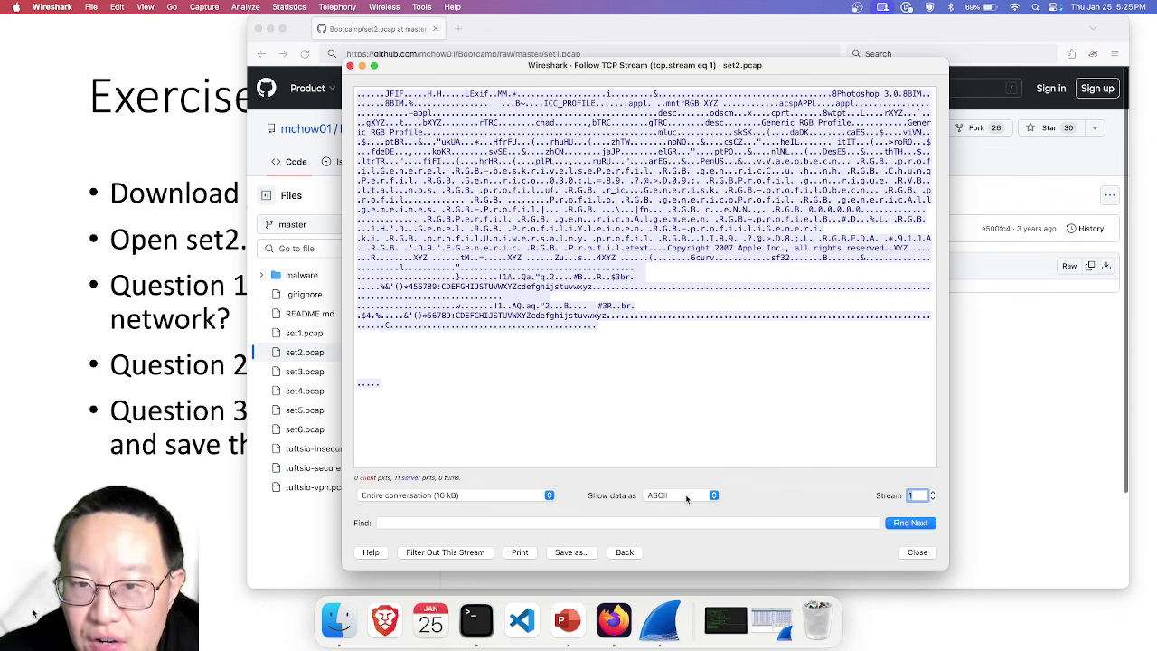
pyautogui.click(687, 497)
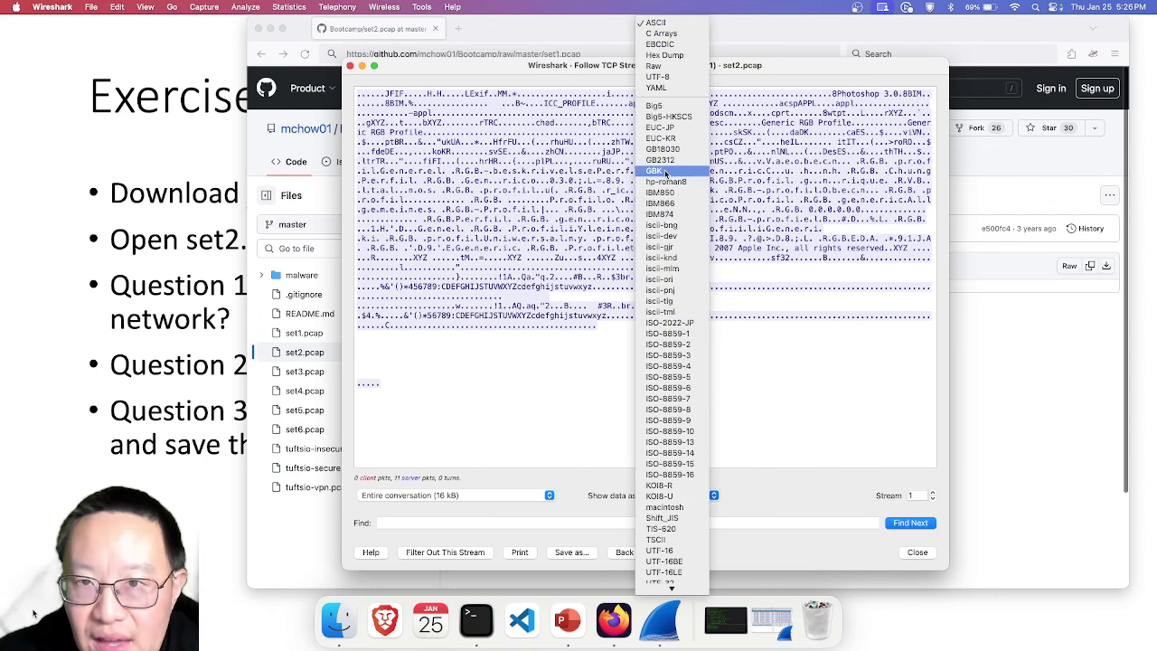
pyautogui.click(838, 438)
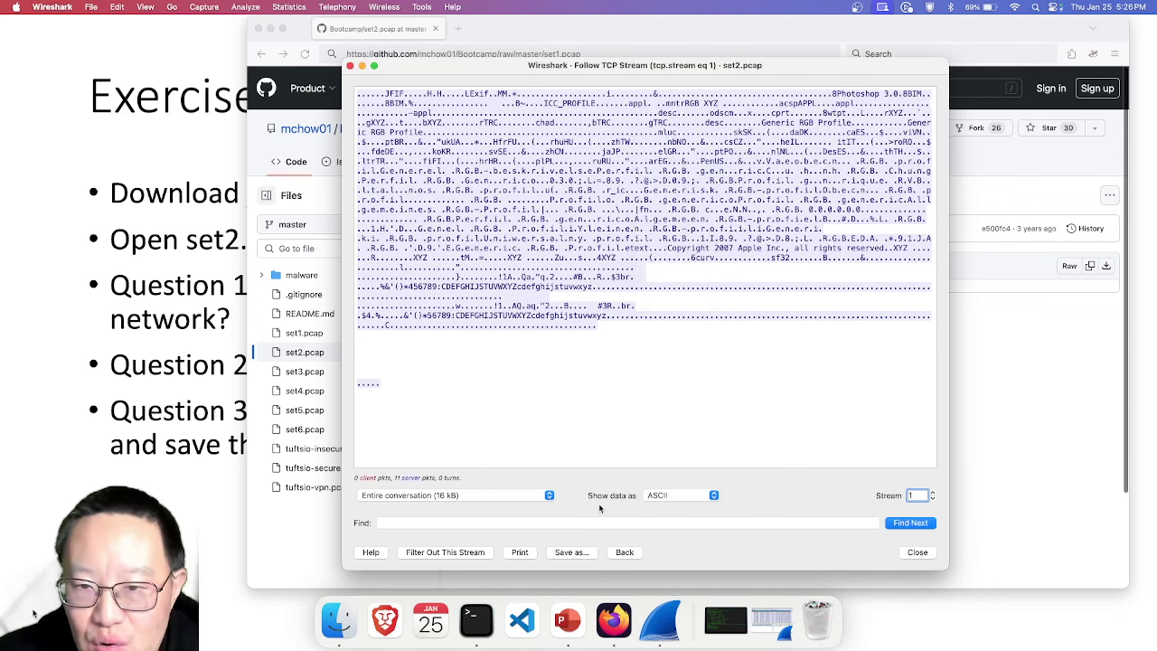
pyautogui.click(689, 495)
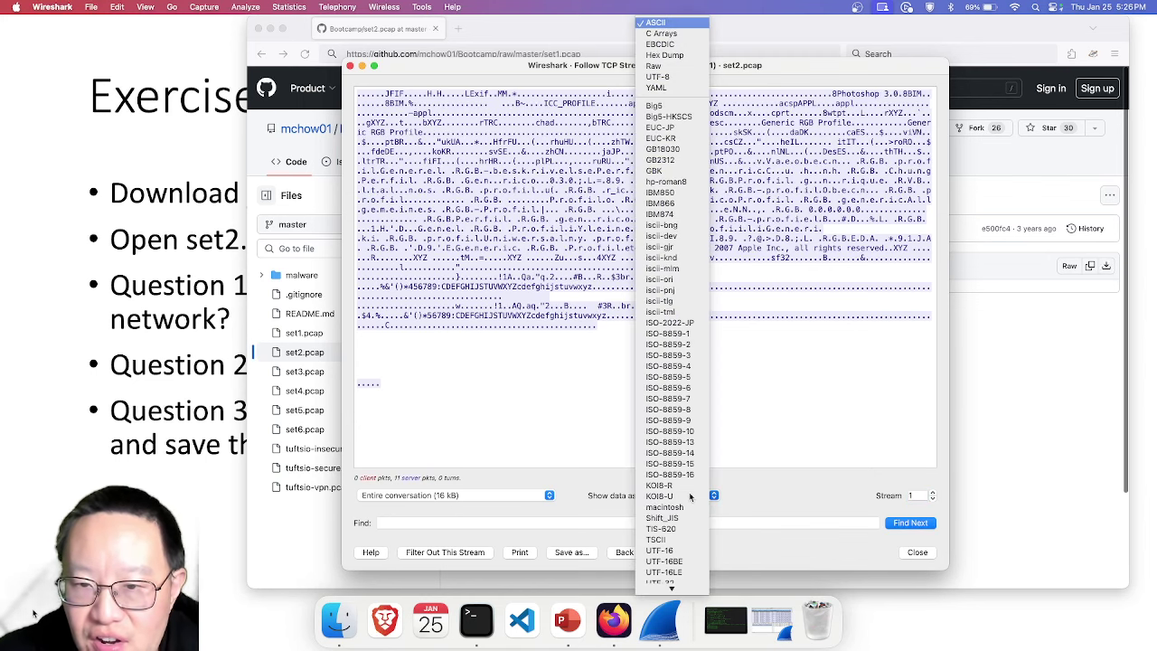
pyautogui.click(658, 67)
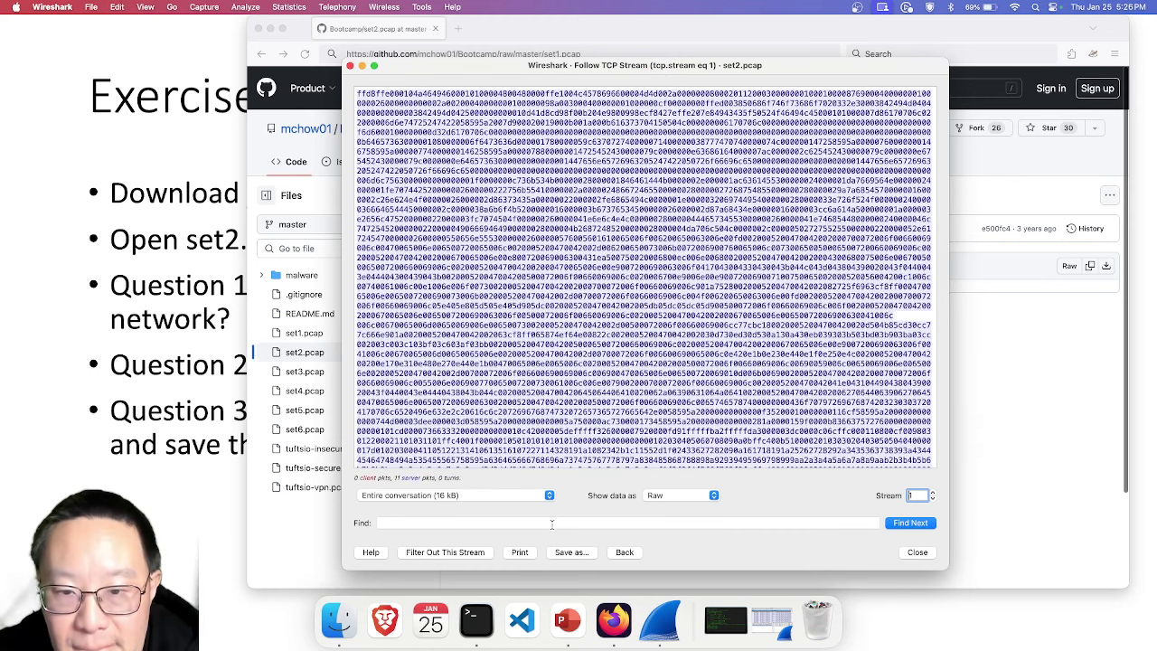
# - Save the raw data of TCP stream 1 on the Desktop as outfile1
pyautogui.click(568, 552)
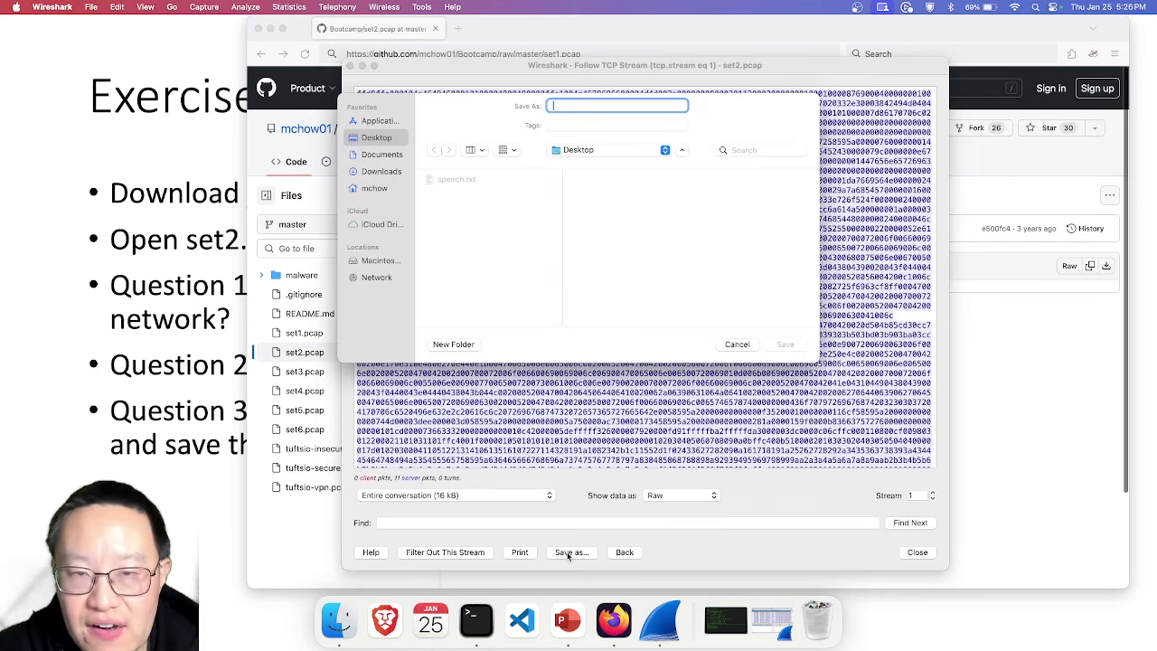
pyautogui.write('outfile1')
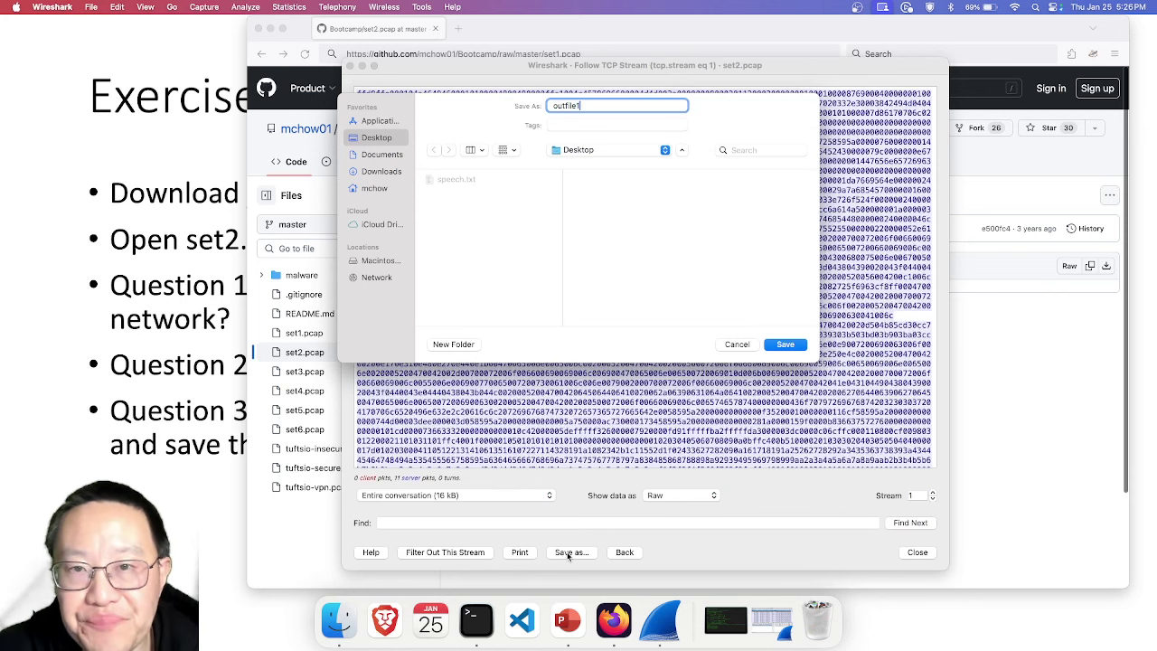
pyautogui.press('Return')
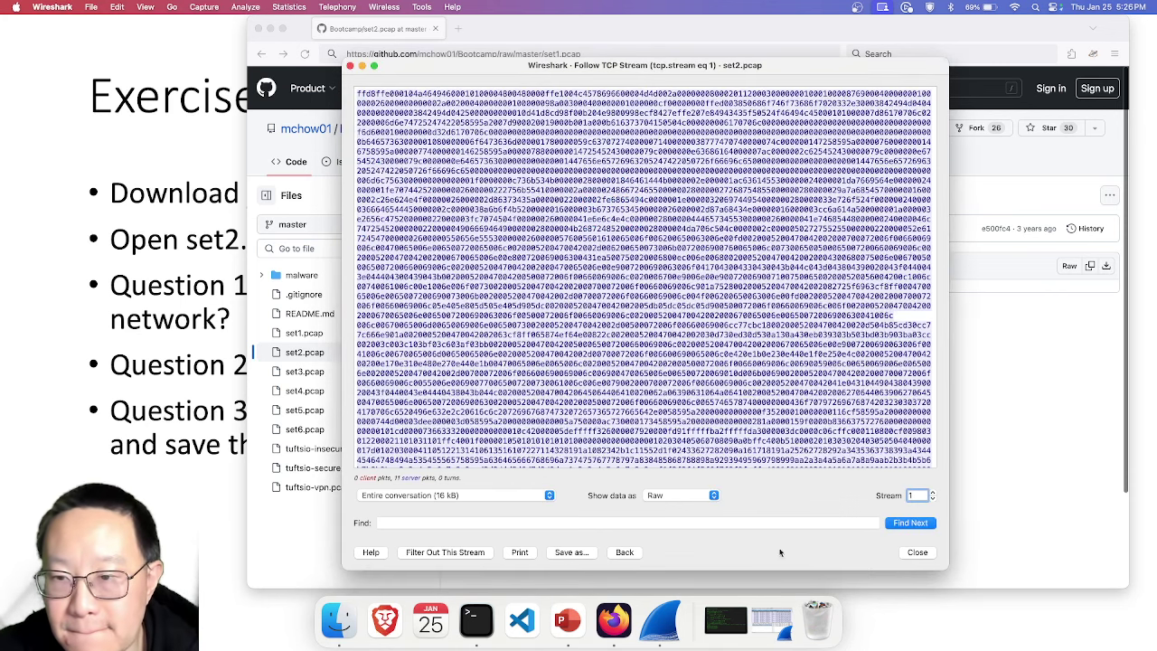
# - Show TCP stream 2, check its content as ASCII, and set the data format back to Raw
pyautogui.click(933, 493)
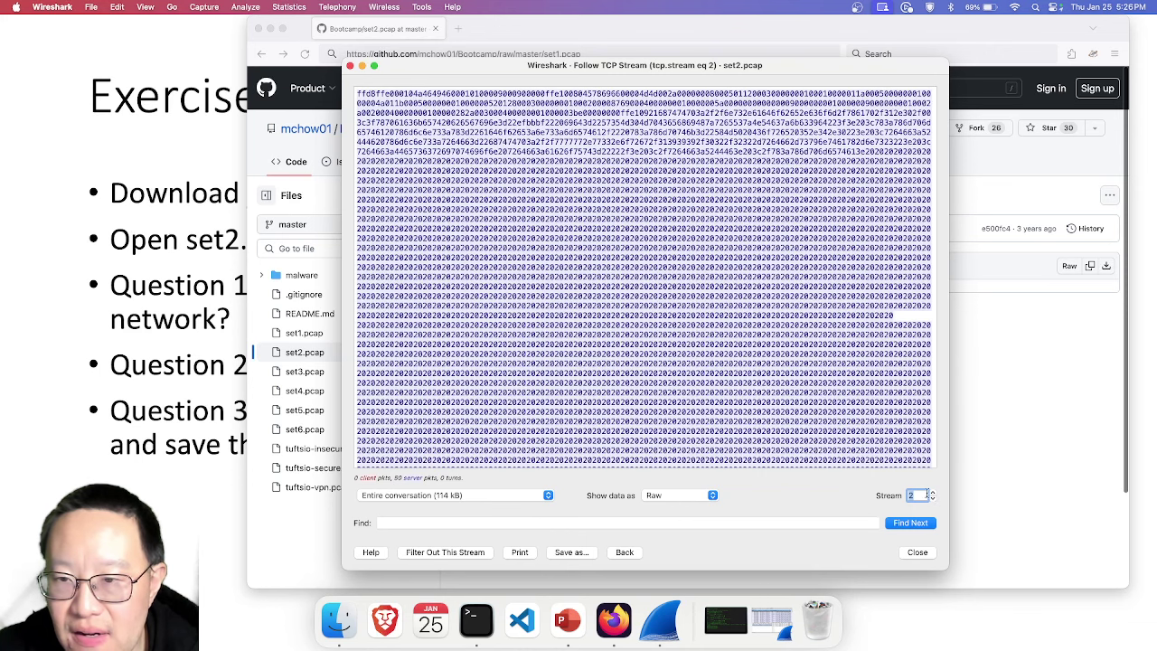
pyautogui.click(672, 499)
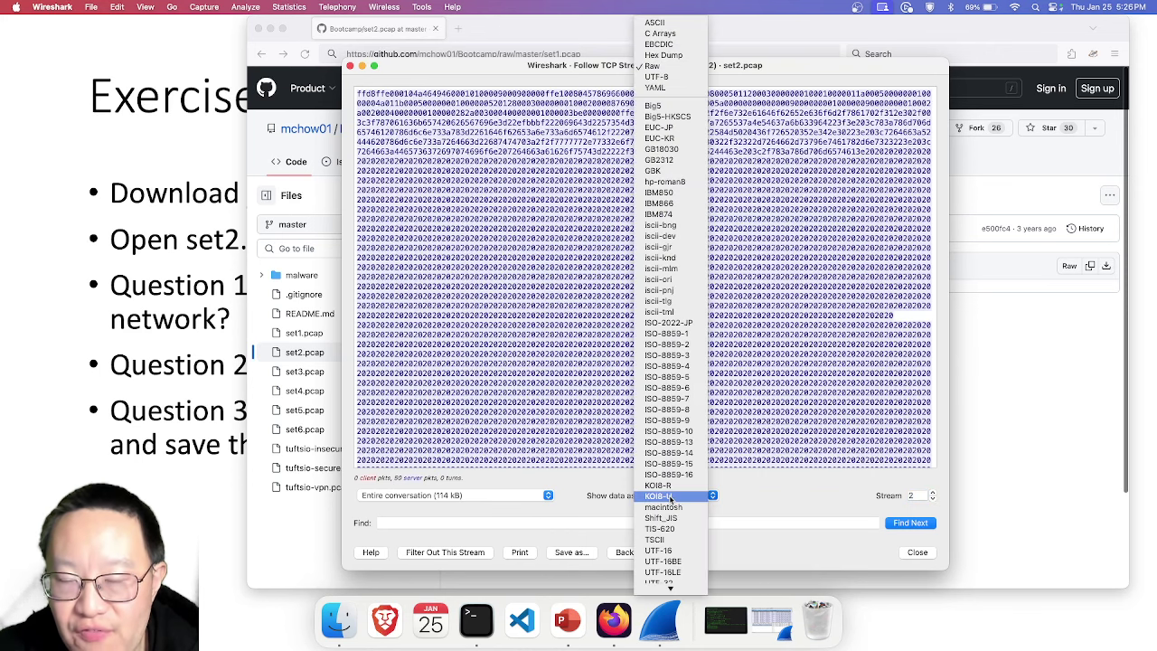
pyautogui.click(678, 23)
pyautogui.click(690, 497)
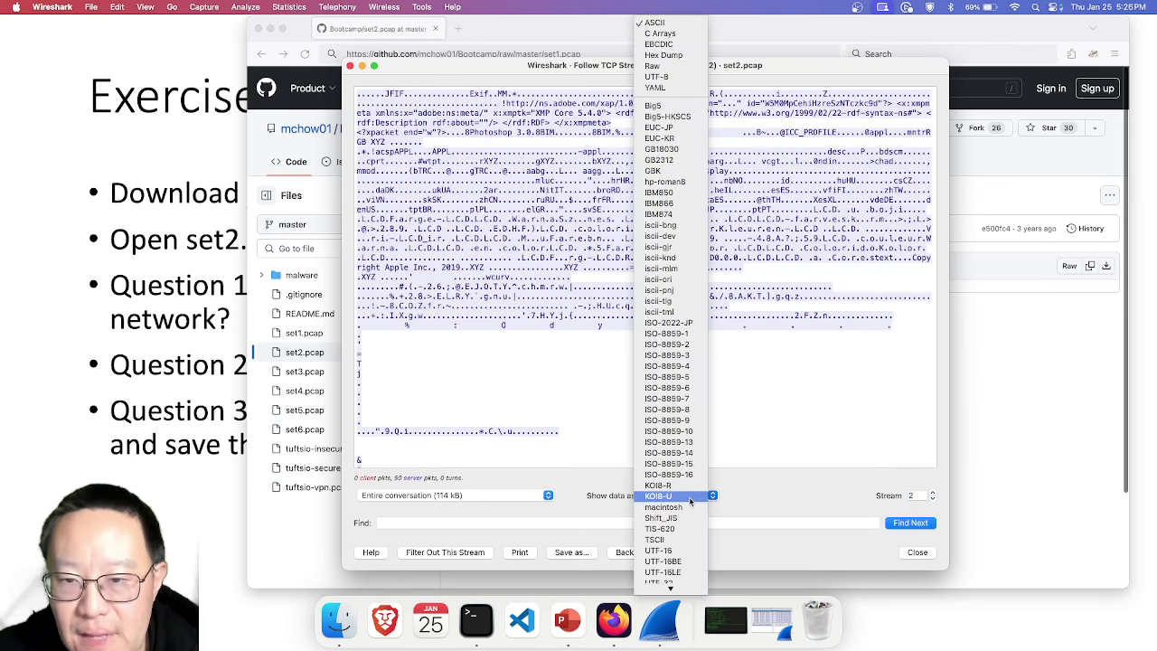
pyautogui.click(673, 66)
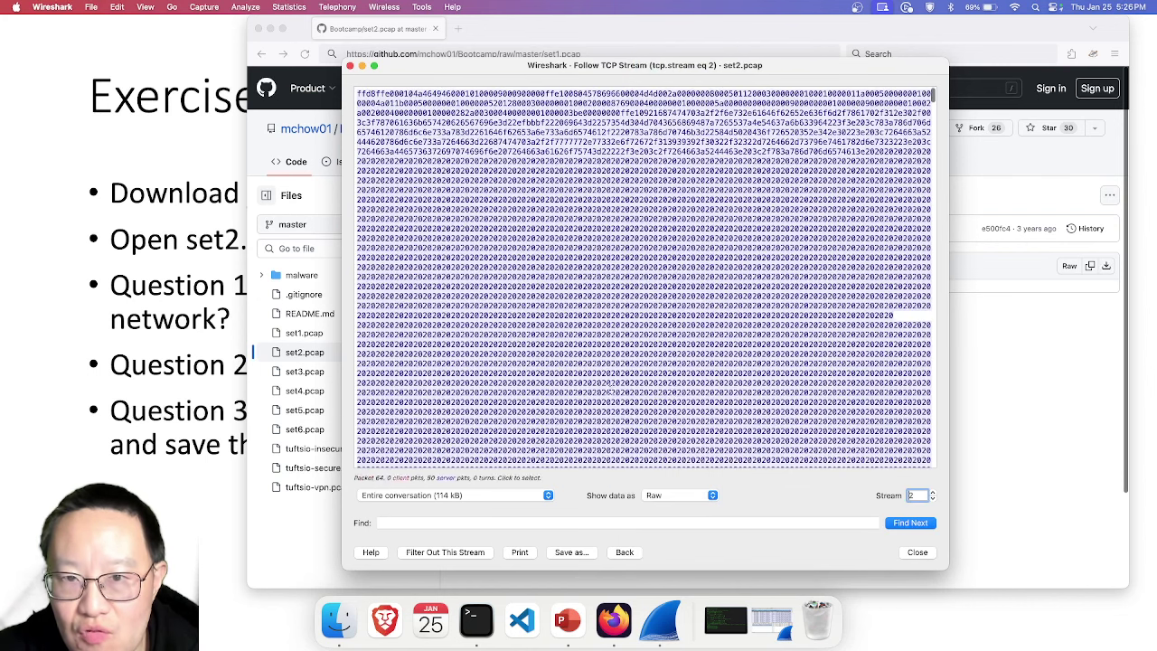
# - Save the raw data of TCP stream 2 on the Desktop as outfile2
pyautogui.click(570, 552)
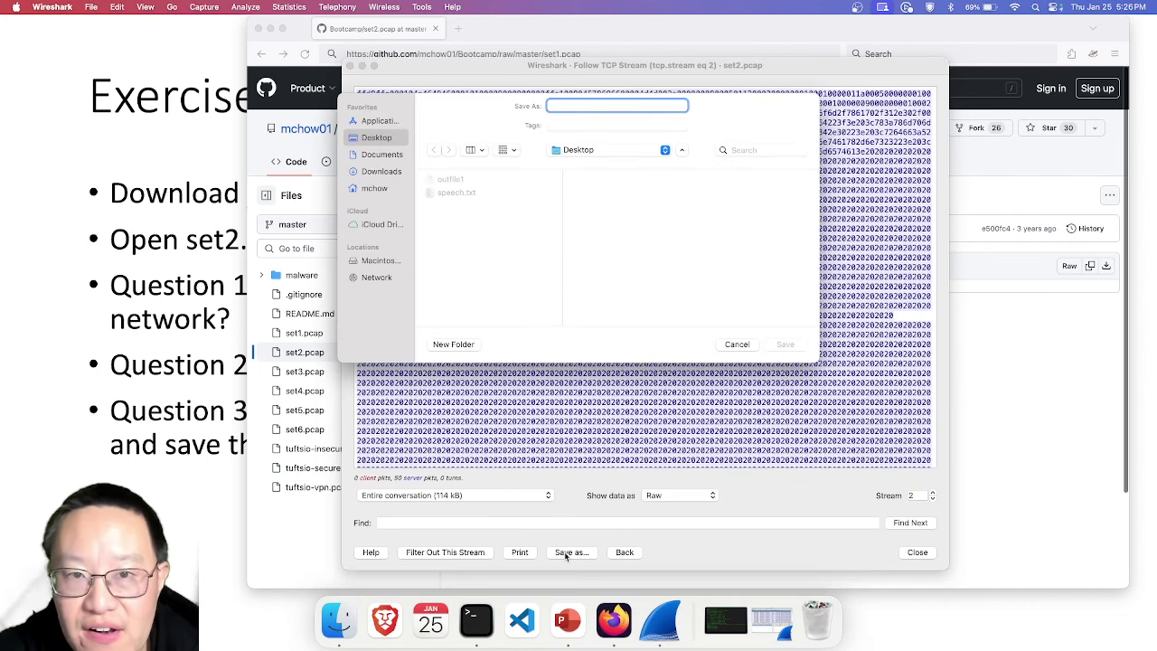
pyautogui.write('outfile2')
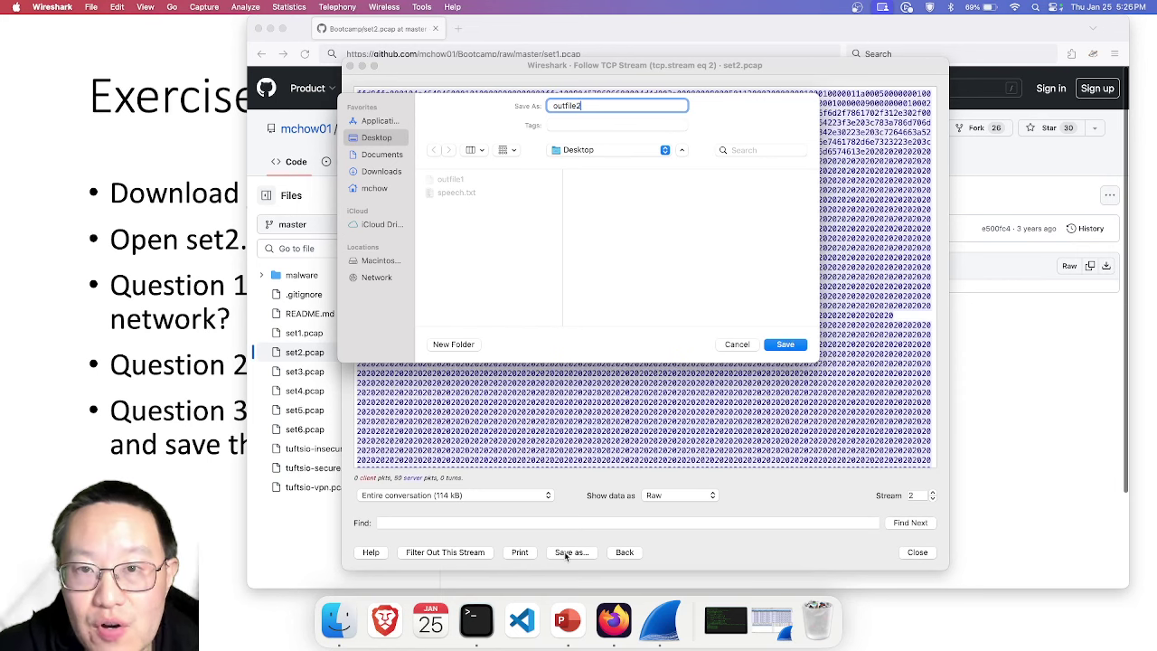
pyautogui.press('Return')
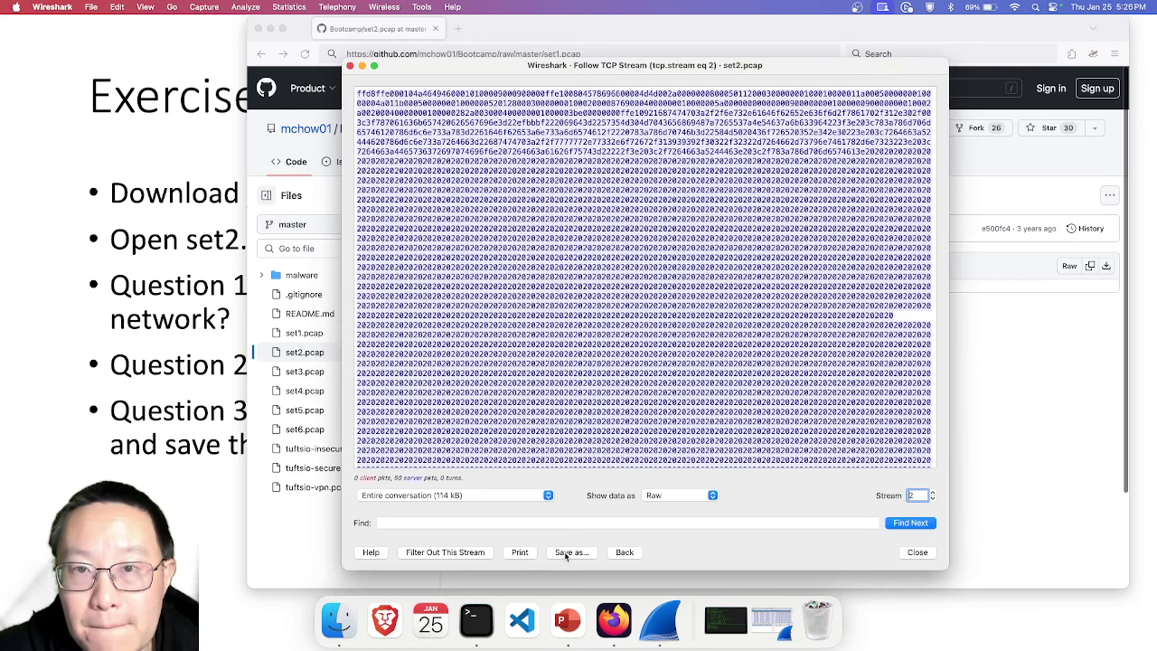
# - Show TCP stream 3 and display it as ASCII to check whether it holds the speech text
pyautogui.click(932, 492)
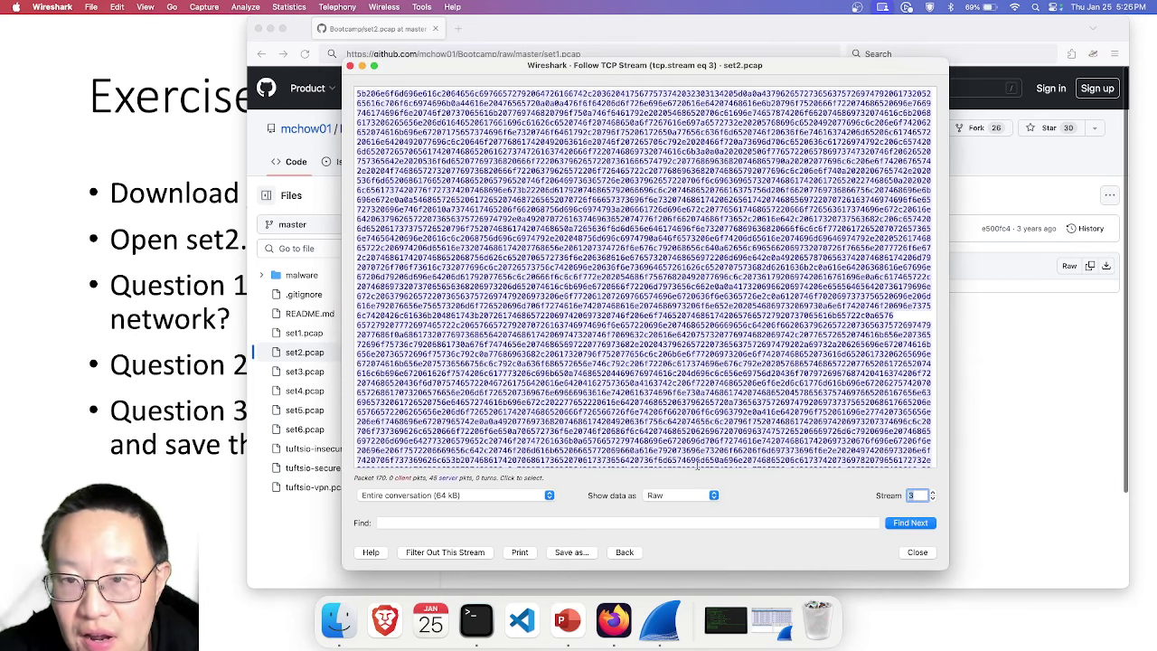
pyautogui.click(710, 496)
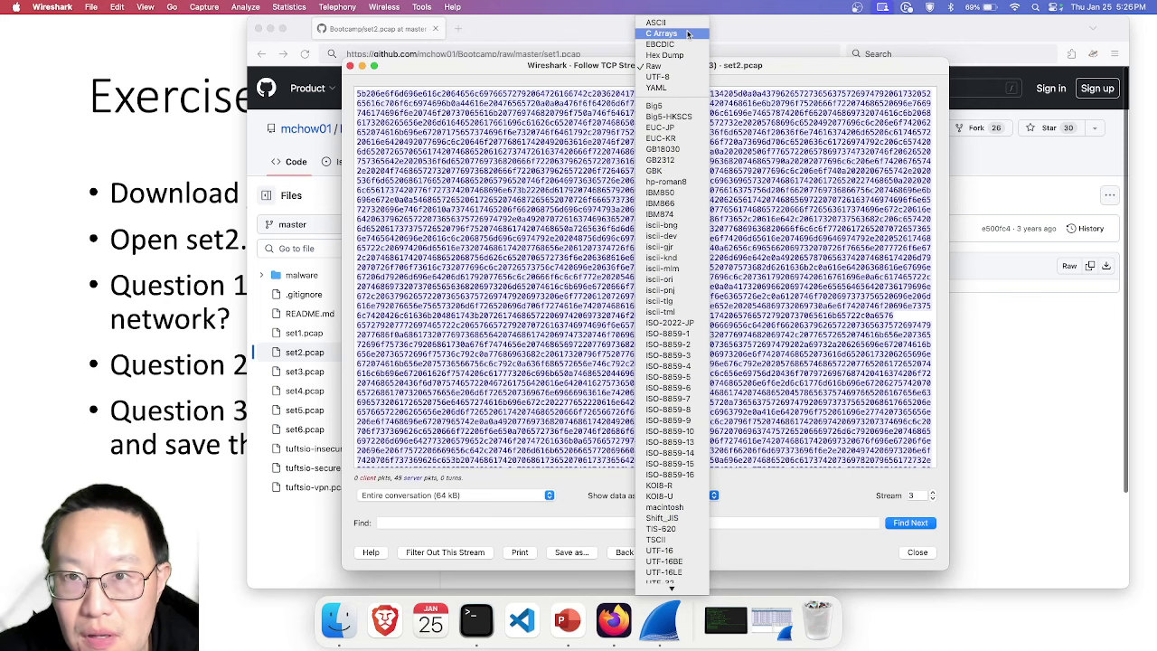
pyautogui.click(656, 23)
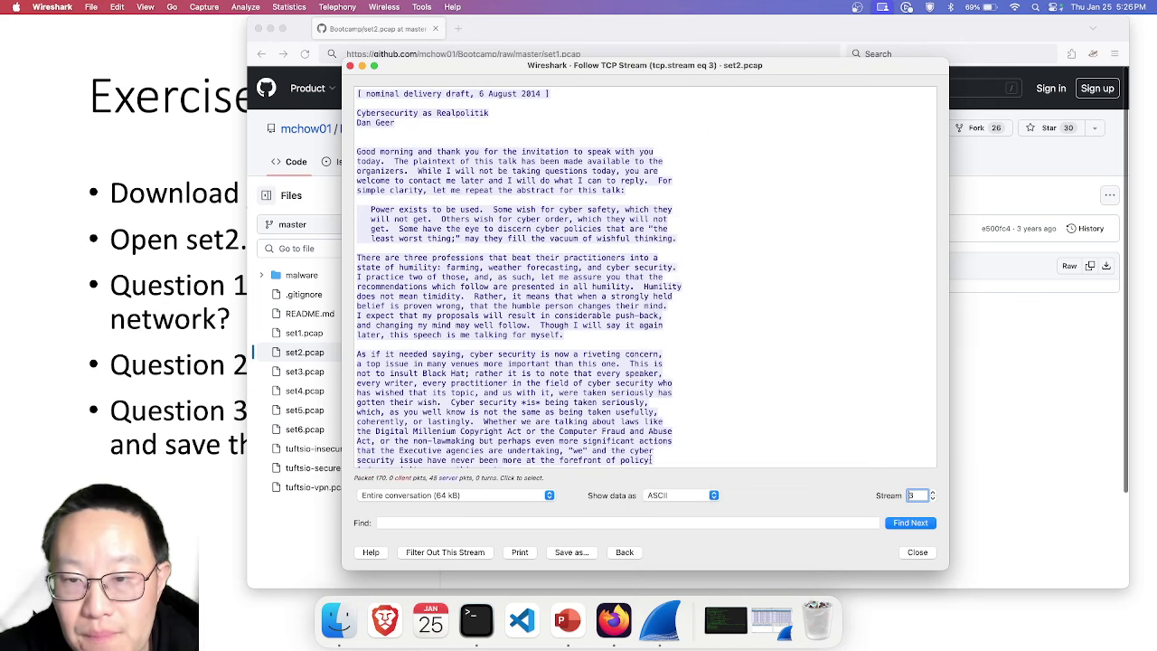
pyautogui.click(668, 495)
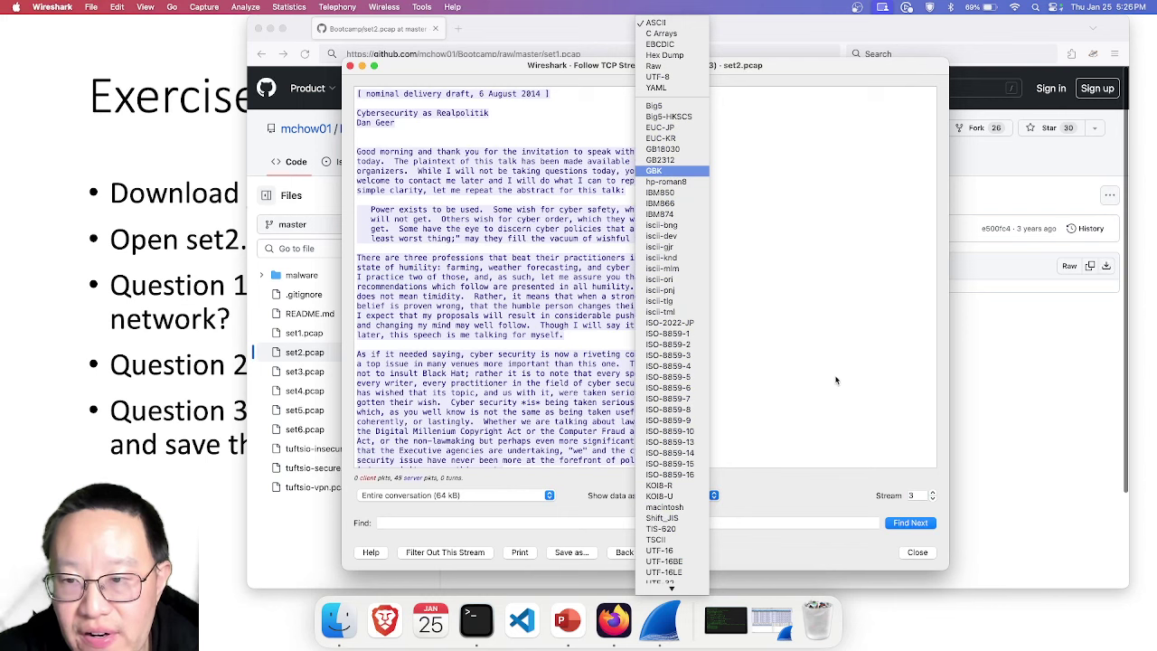
pyautogui.click(933, 496)
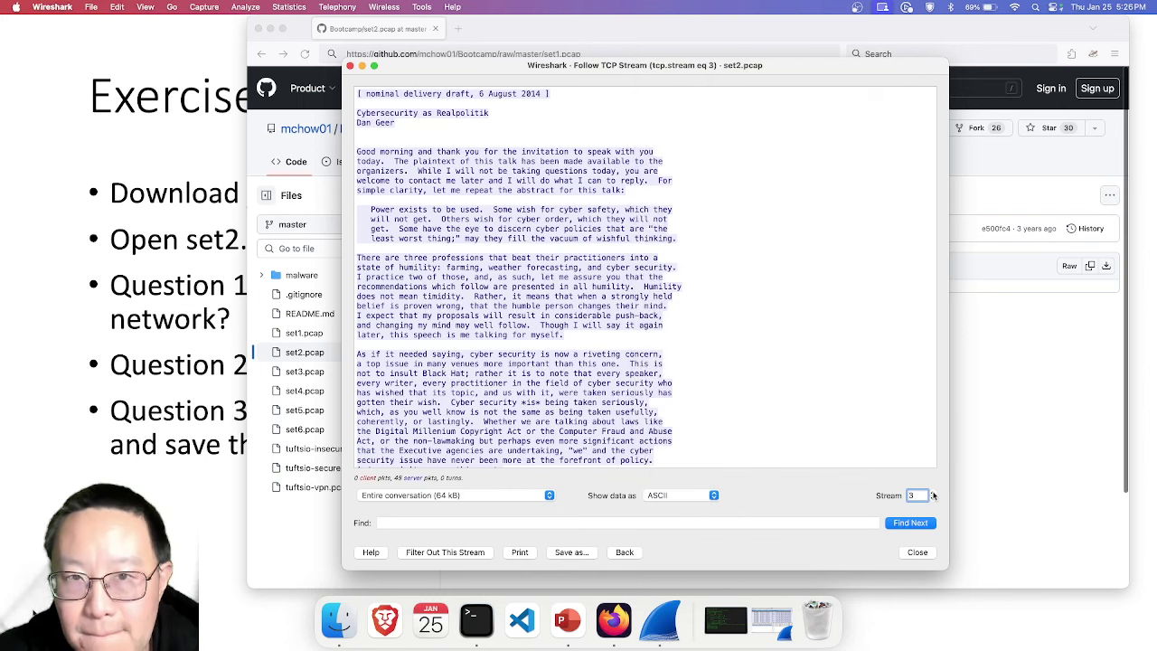
# - Show TCP stream 4 as Raw data and save it on the Desktop as outfile3
pyautogui.click(933, 494)
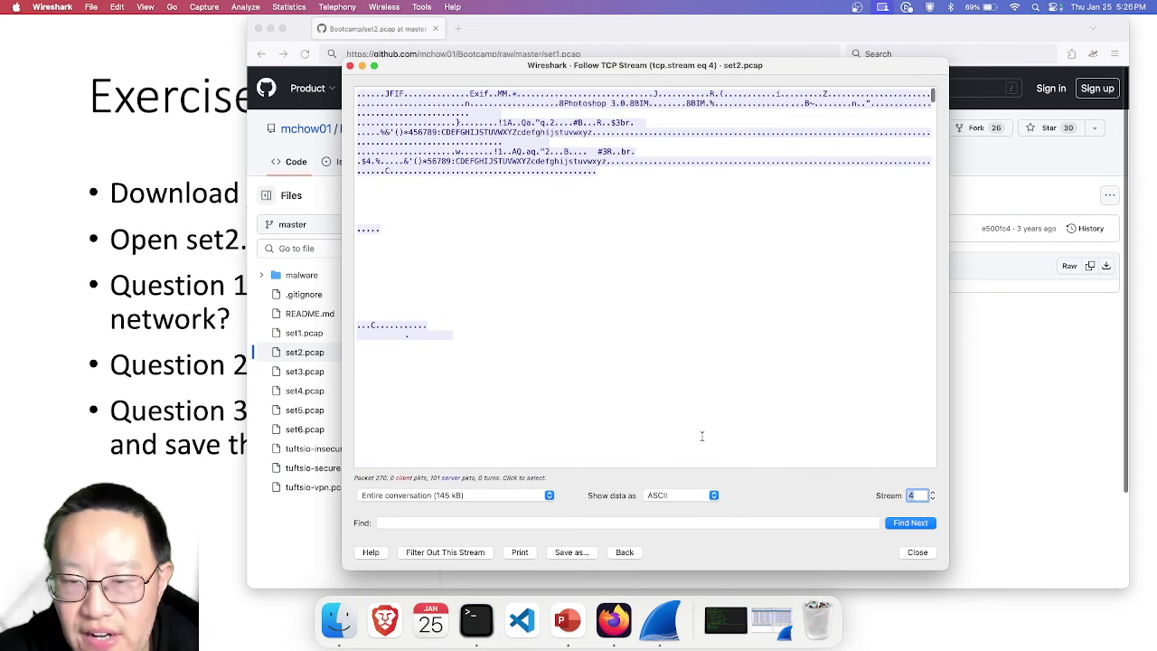
pyautogui.click(693, 498)
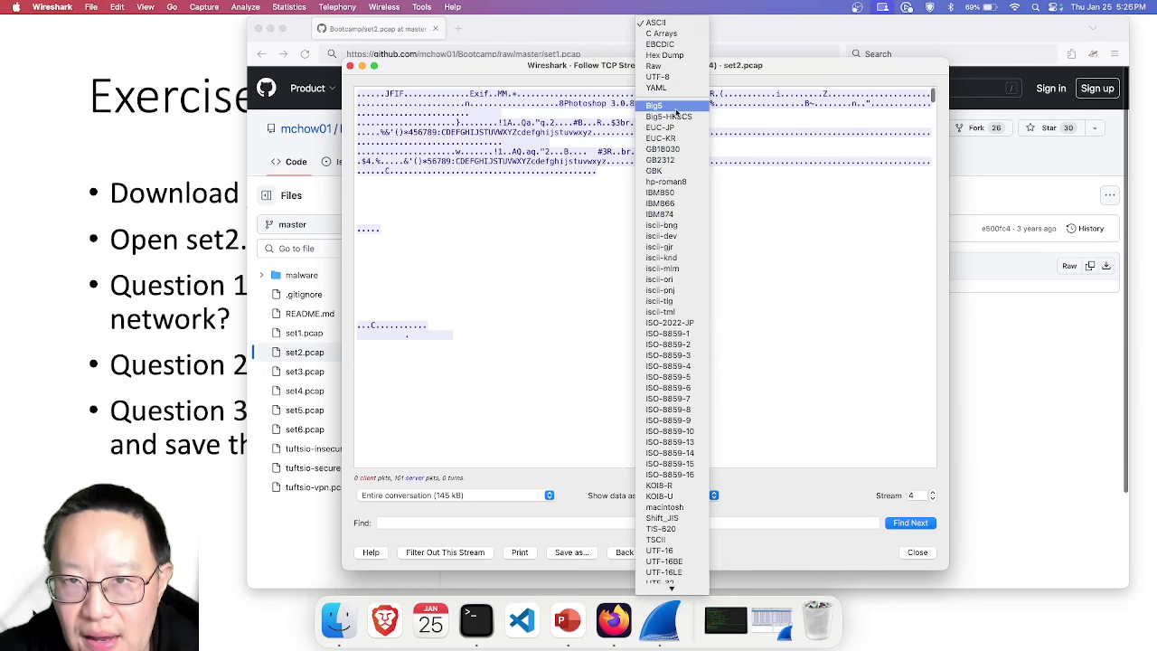
pyautogui.click(669, 68)
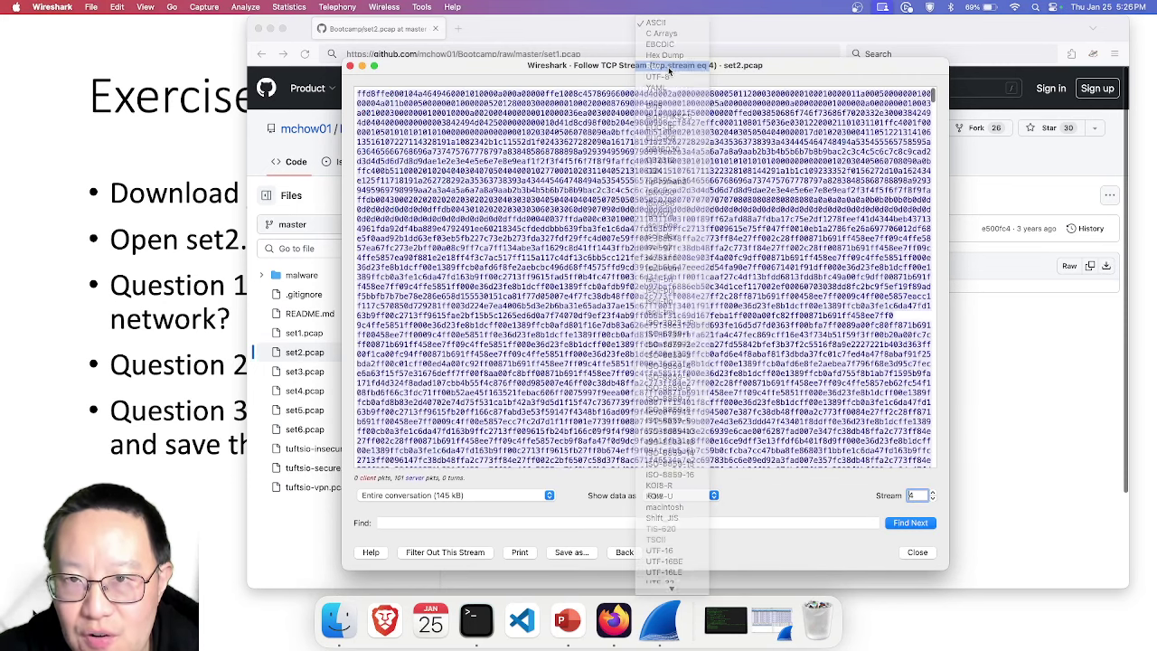
pyautogui.click(570, 553)
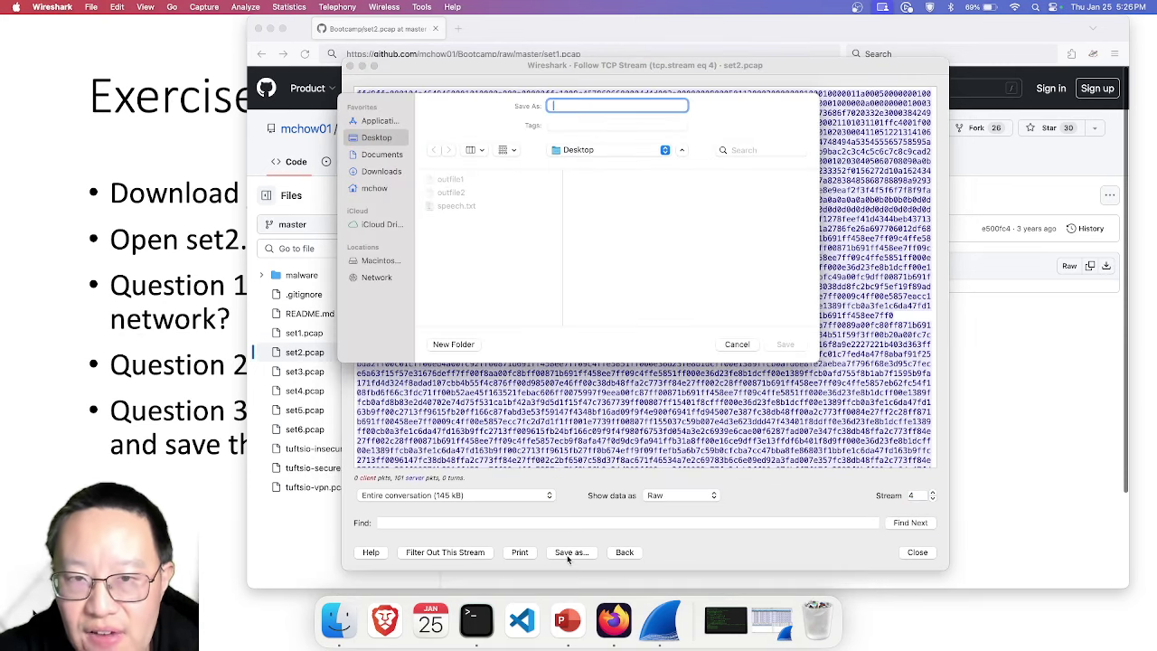
pyautogui.write('outfile')
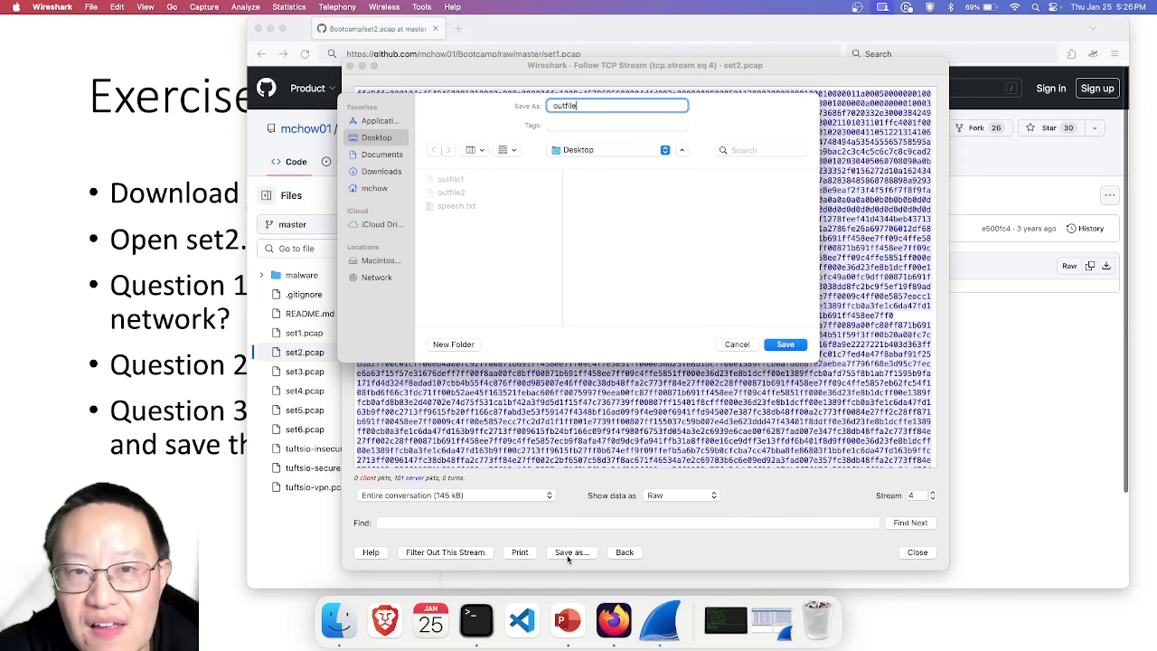
pyautogui.write('3')
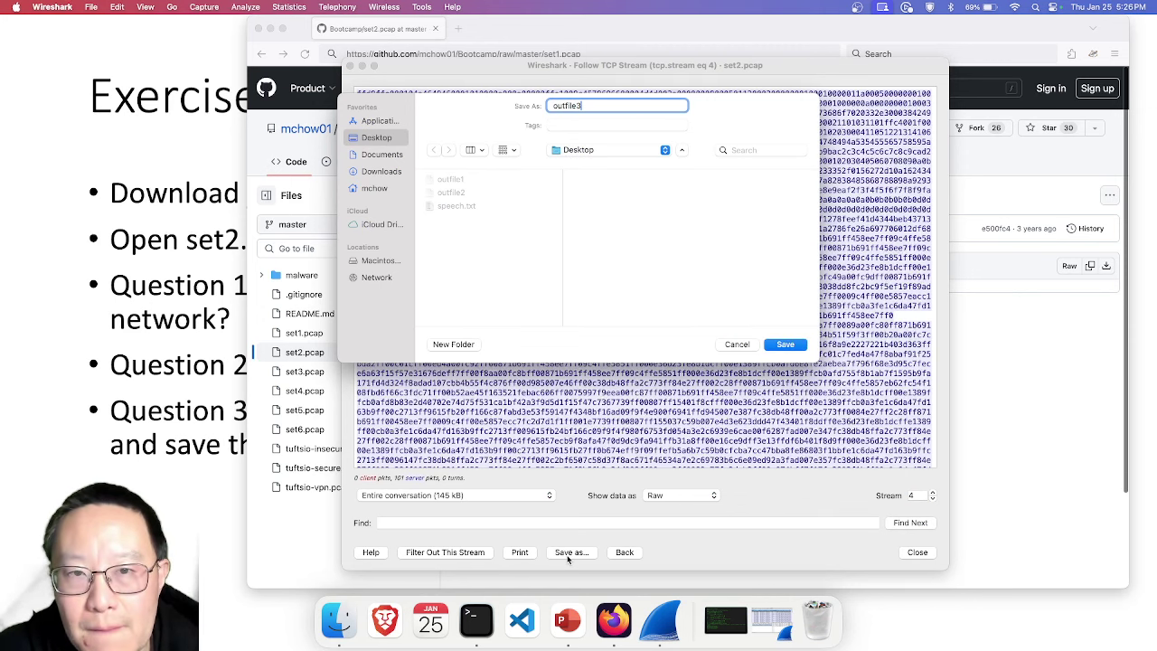
pyautogui.press('Return')
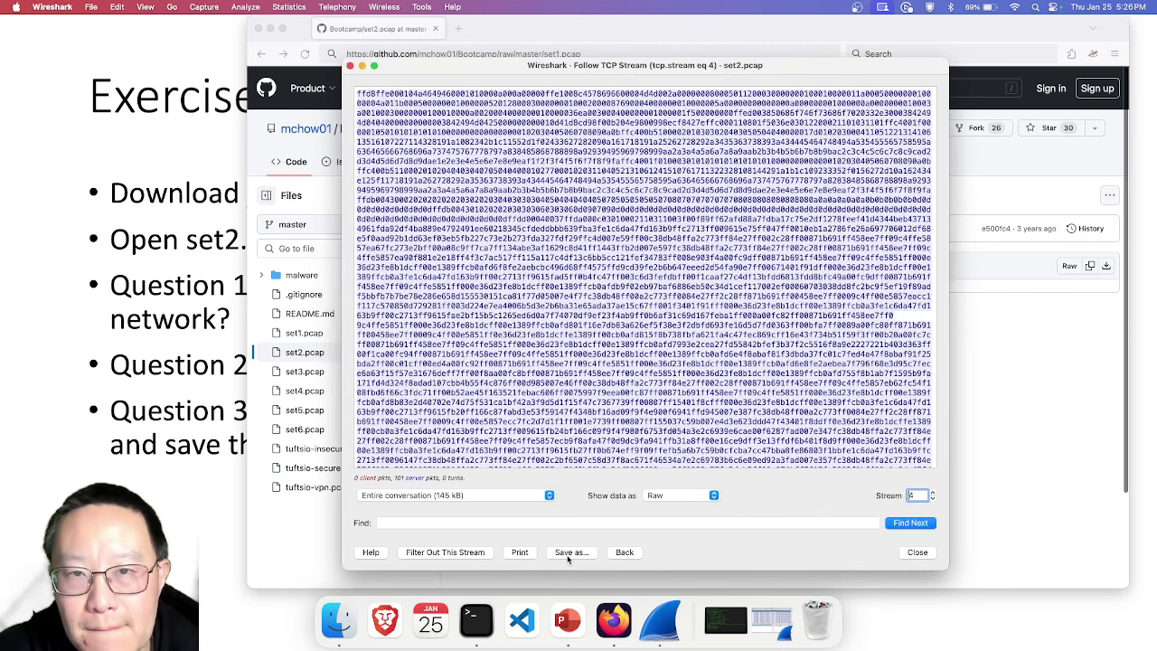
# - Show TCP stream 5, check its content as ASCII, and set the data format back to Raw
pyautogui.click(933, 493)
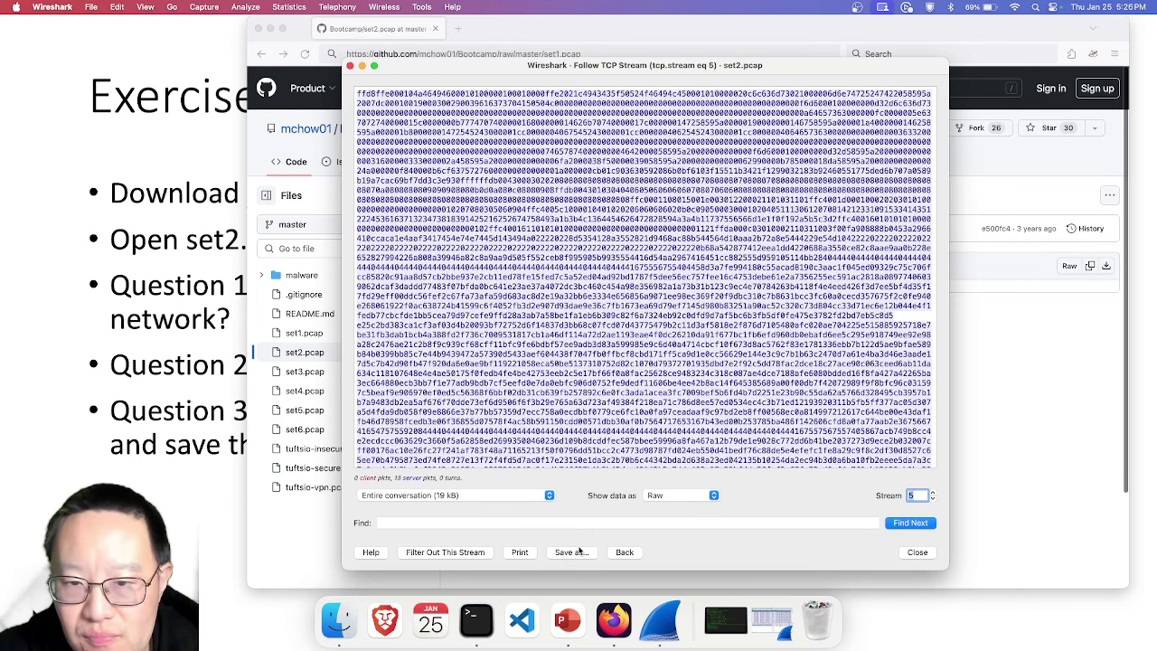
pyautogui.click(678, 496)
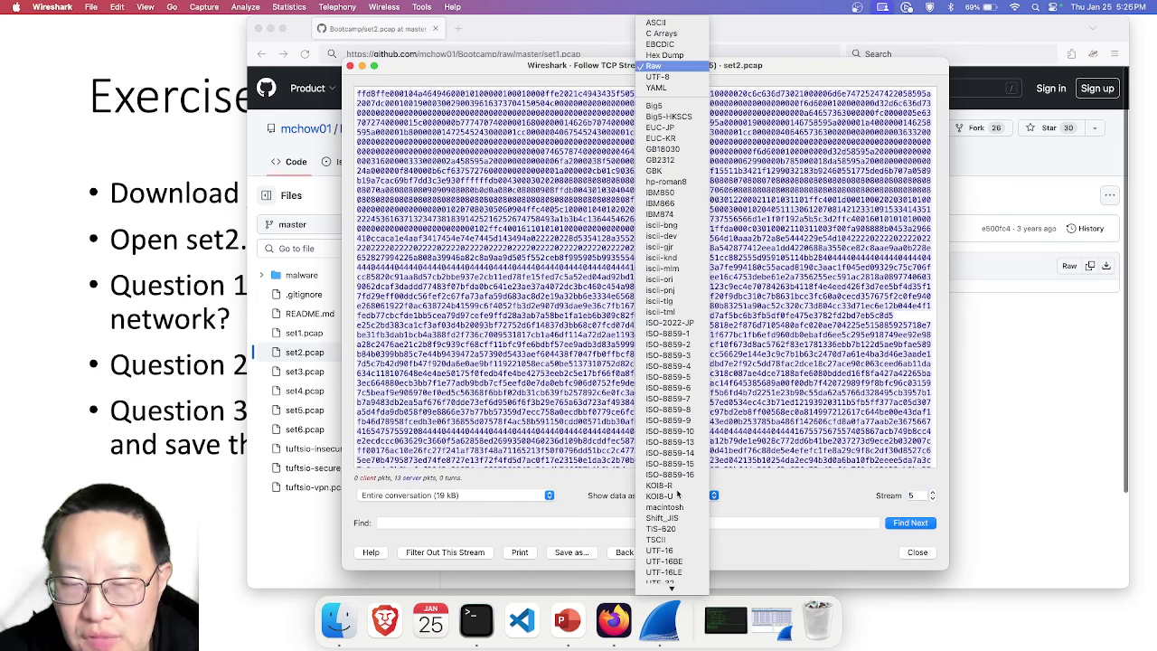
pyautogui.click(668, 27)
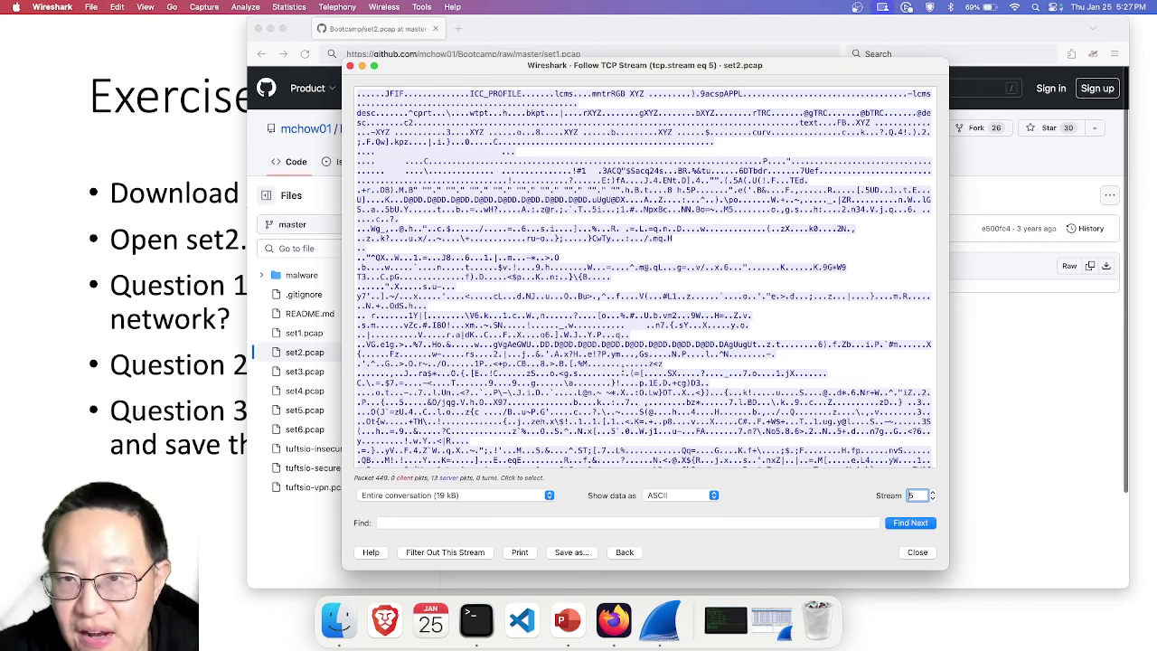
pyautogui.click(694, 496)
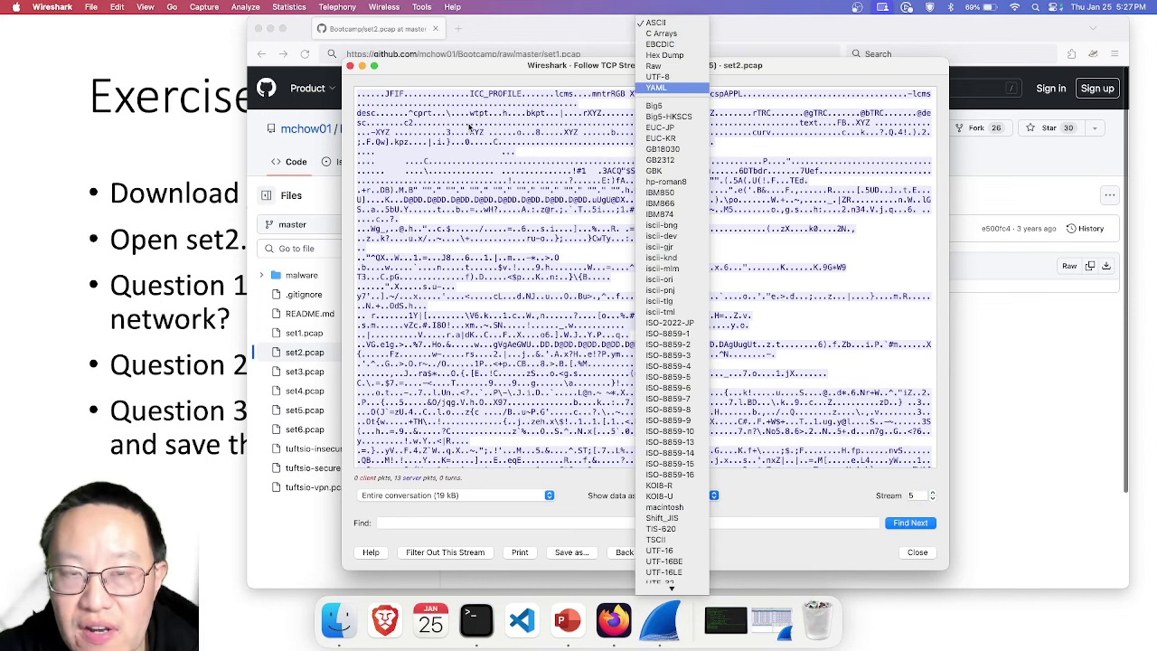
pyautogui.click(485, 176)
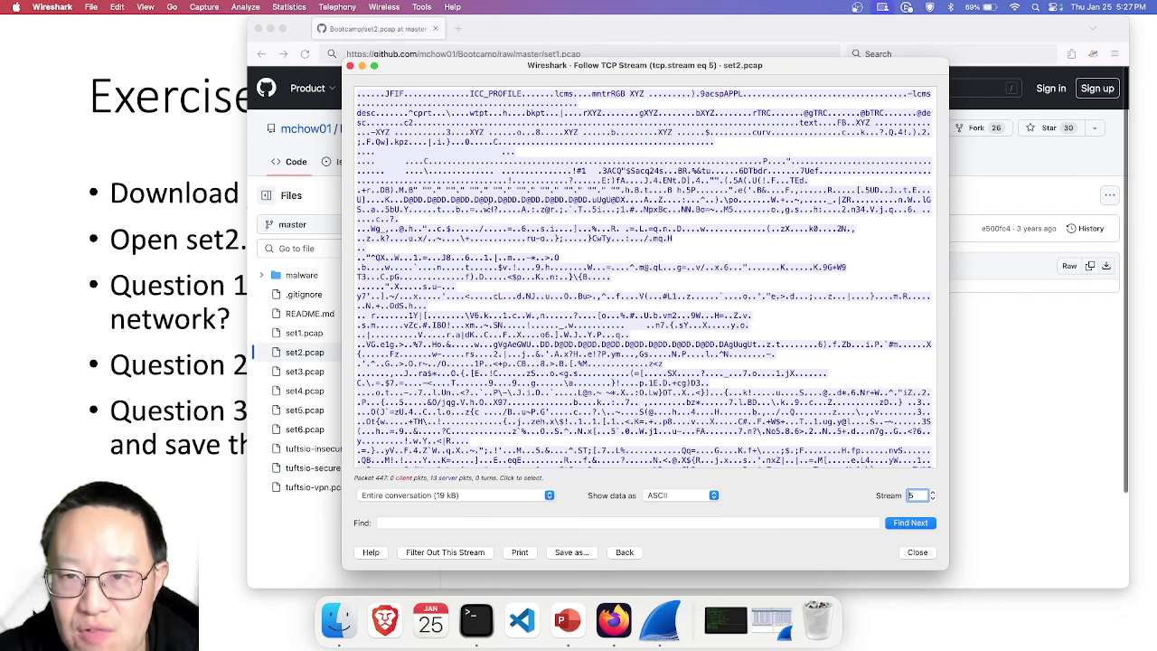
pyautogui.click(702, 496)
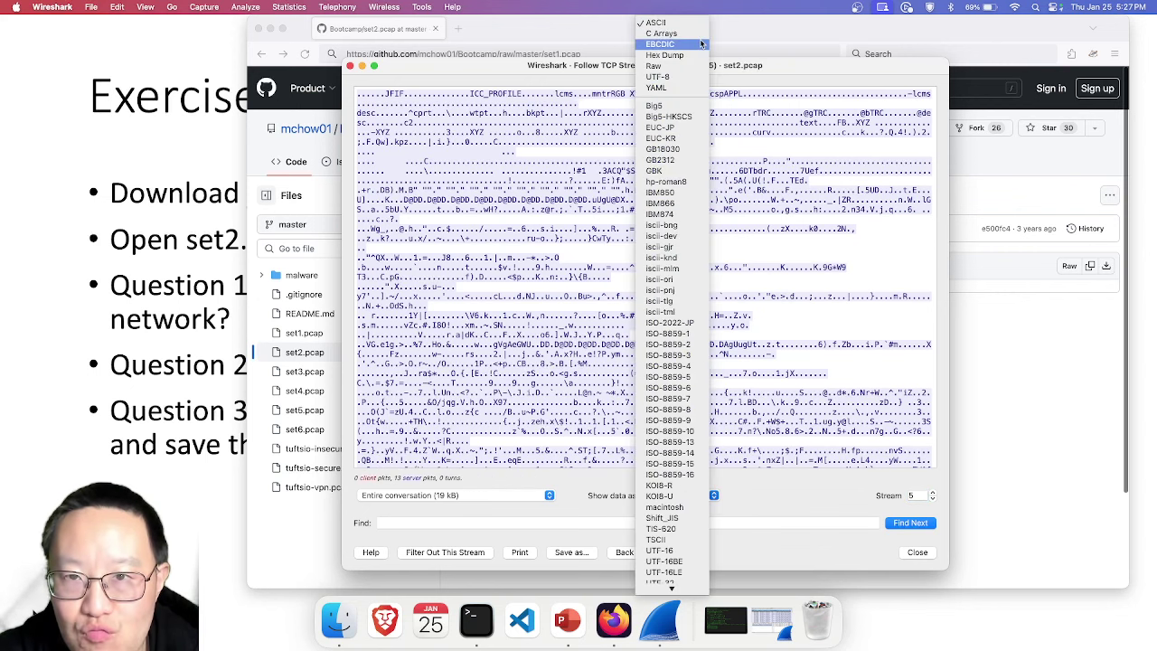
pyautogui.click(685, 67)
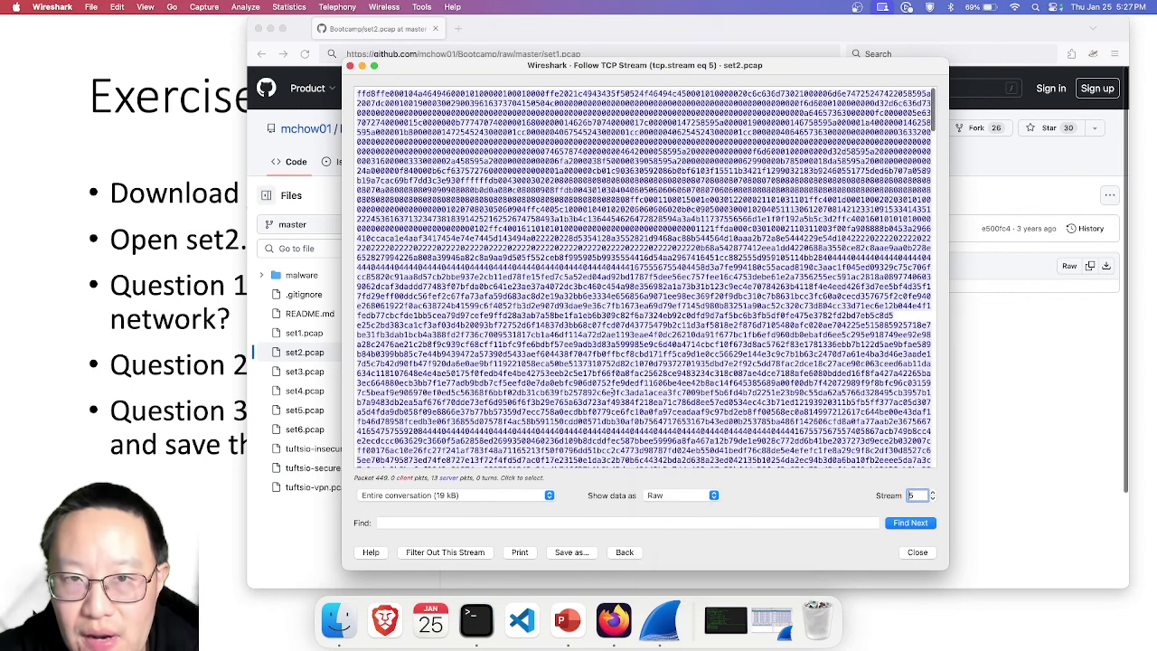
# - Save the raw data of TCP stream 5 on the Desktop as outfile4 and close the stream window
pyautogui.click(588, 554)
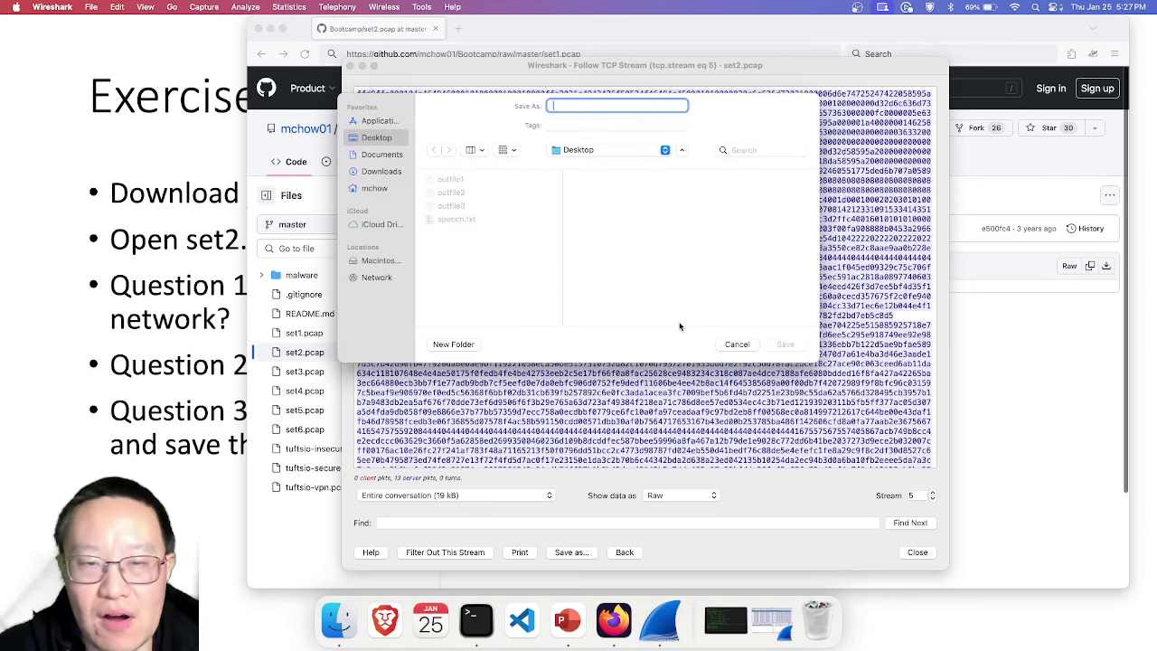
pyautogui.write('outfile4')
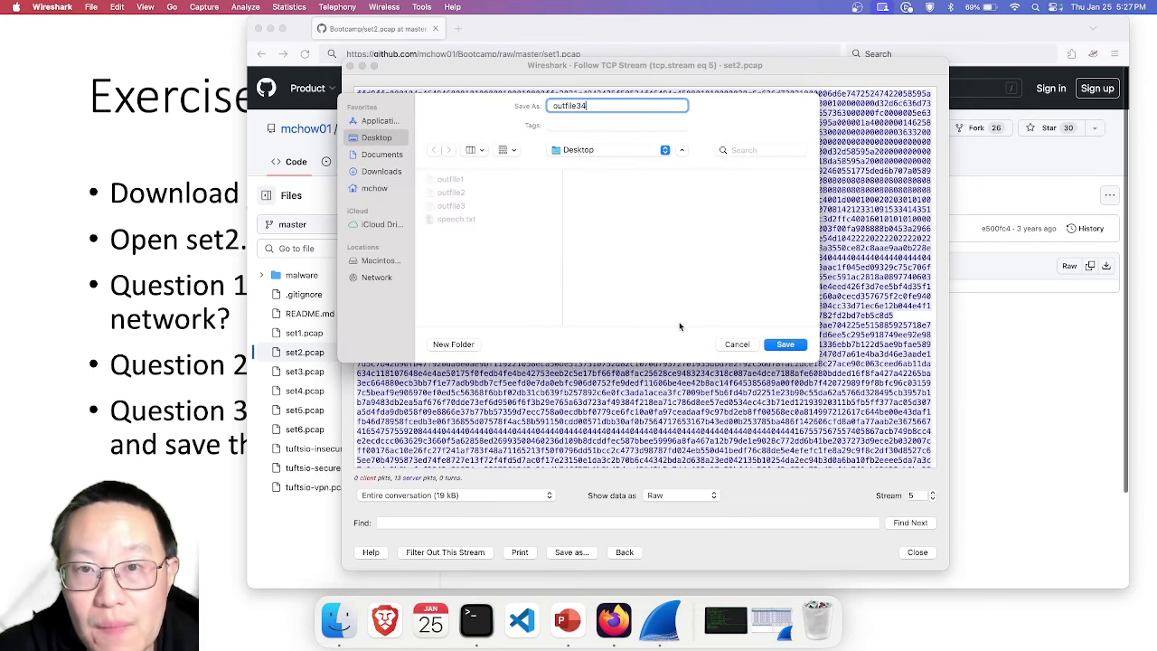
pyautogui.press('Return')
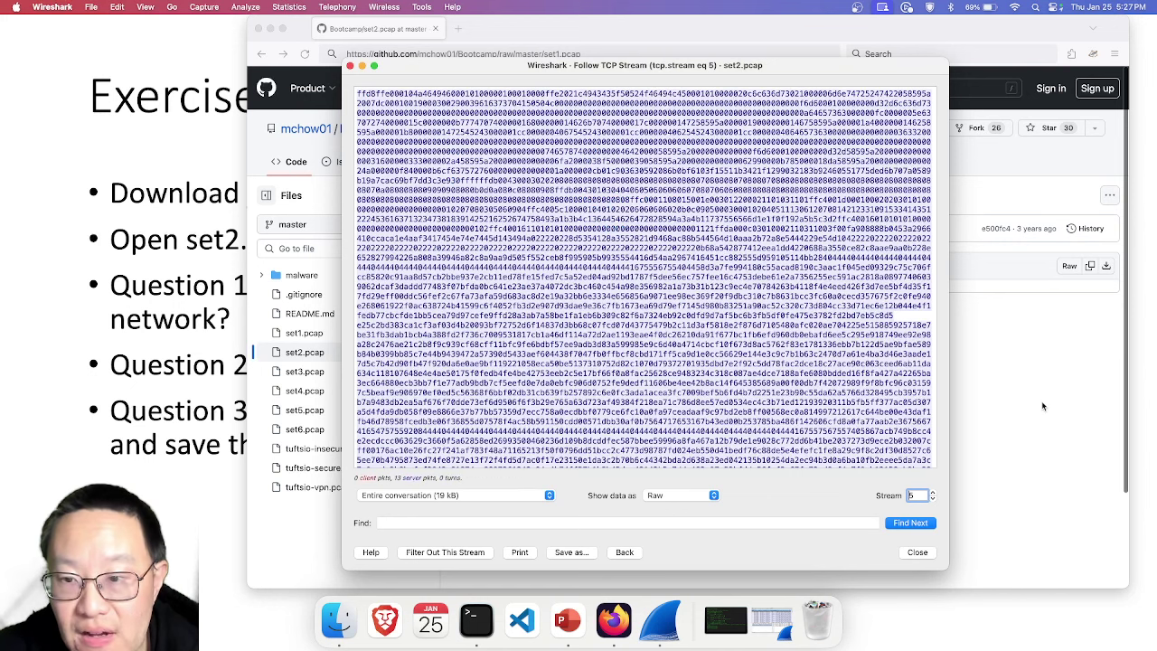
pyautogui.click(919, 555)
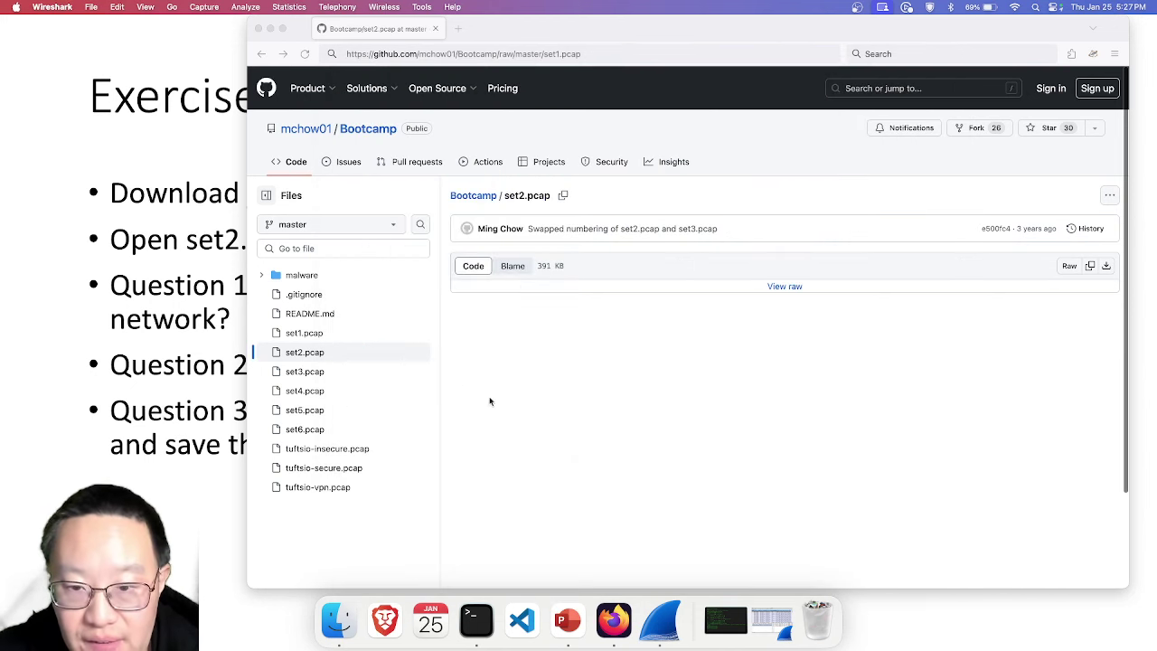
# - Switch to the Terminal window, clear it, and list the files on the Desktop
pyautogui.click(726, 620)
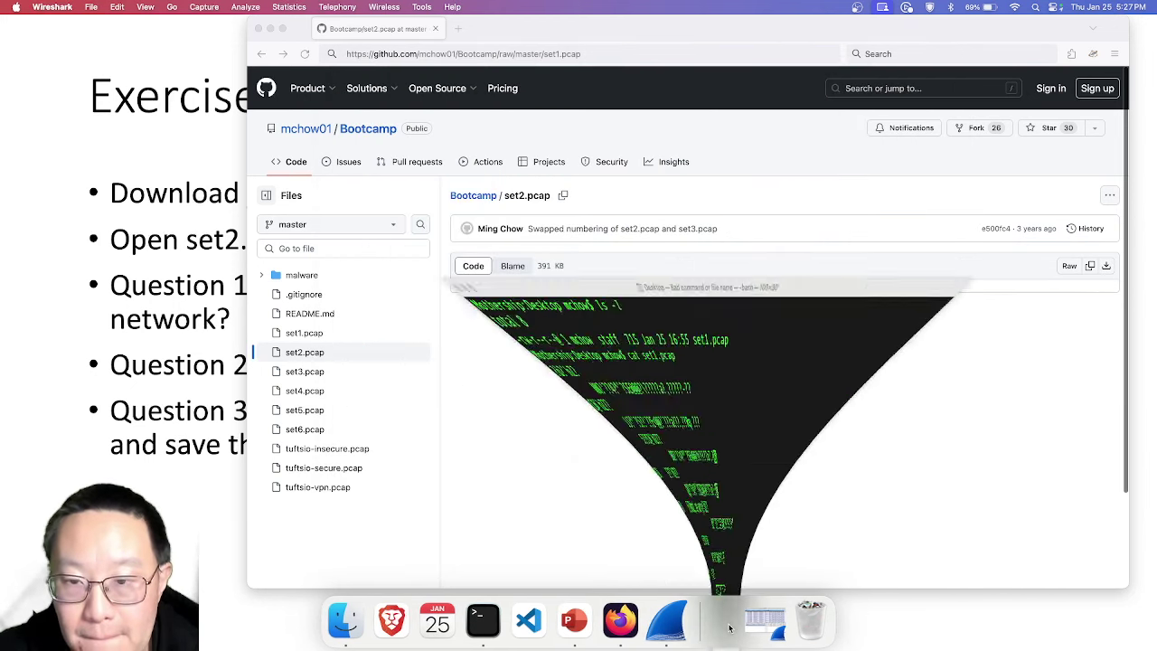
pyautogui.write('clear')
pyautogui.press('Return')
pyautogui.write('ls')
pyautogui.press('Return')
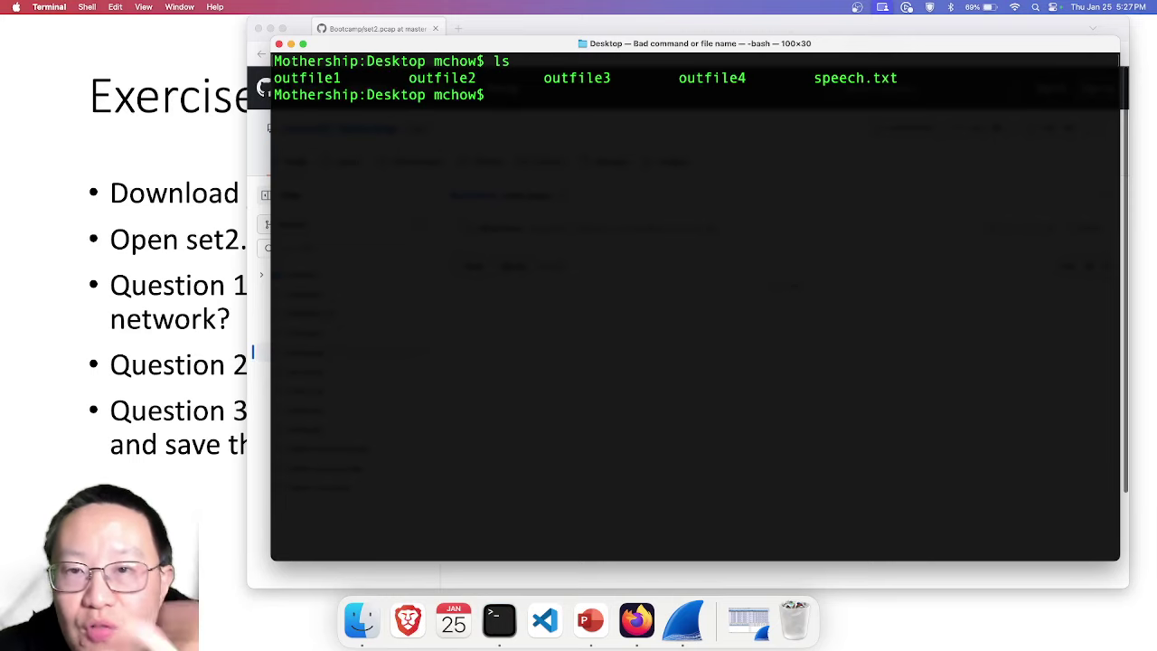
# - View the beginning of speech.txt with the more command, and quit the pager
pyautogui.write('cat')
pyautogui.press('BackSpace')
pyautogui.press('BackSpace')
pyautogui.press('BackSpace')
pyautogui.write('more')
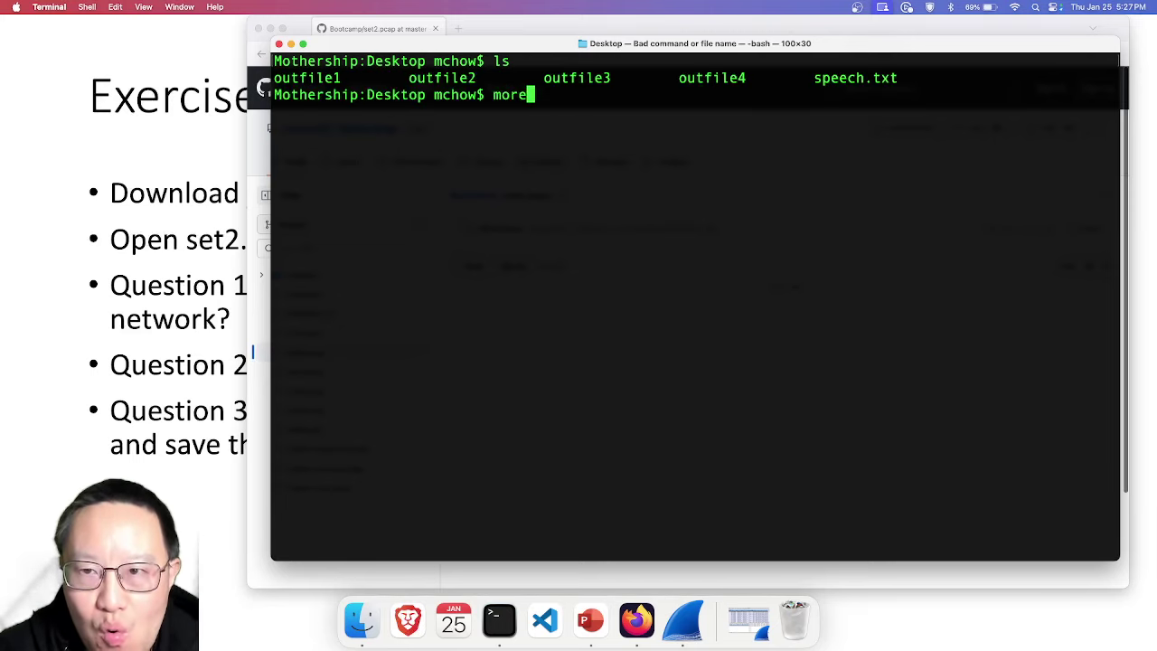
pyautogui.write(' speech.txt')
pyautogui.press('Return')
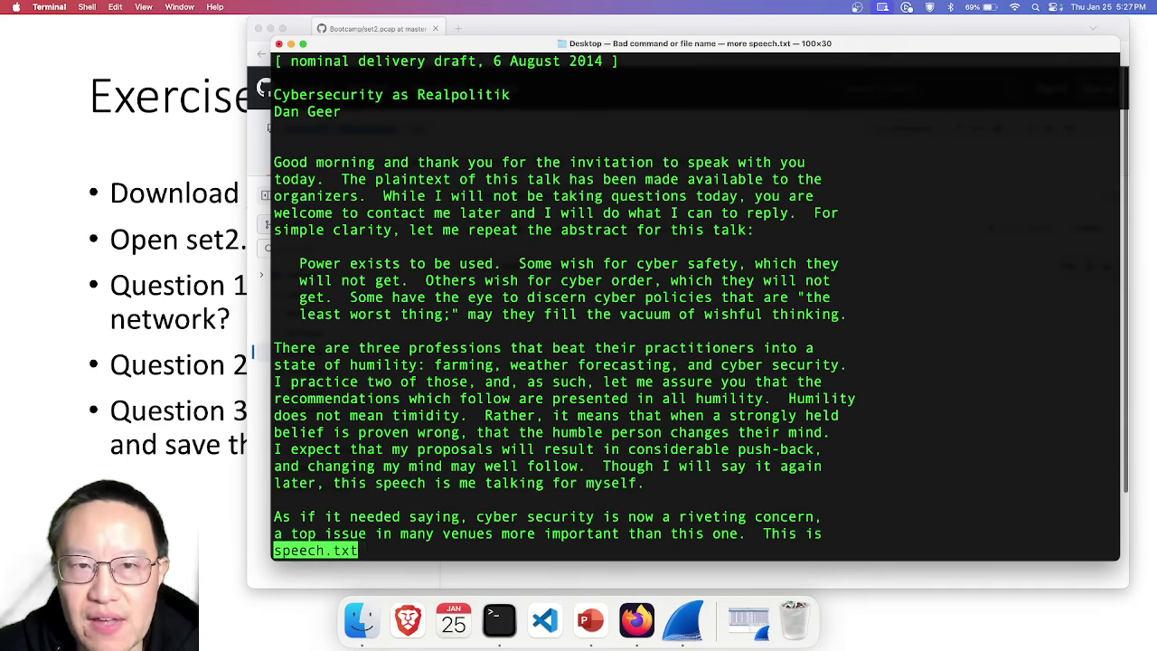
pyautogui.write('q')
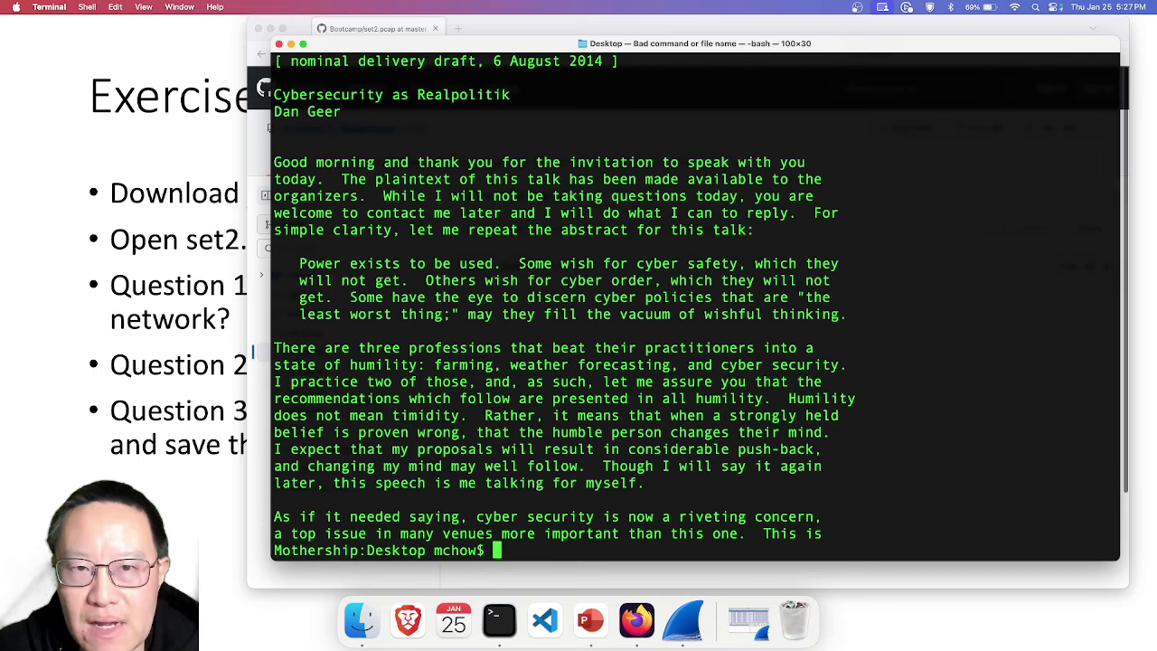
# - Clear the terminal, list the files again, and check the file type of outfile1 with the file command
pyautogui.write('clear')
pyautogui.press('Return')
pyautogui.write('ls')
pyautogui.press('Return')
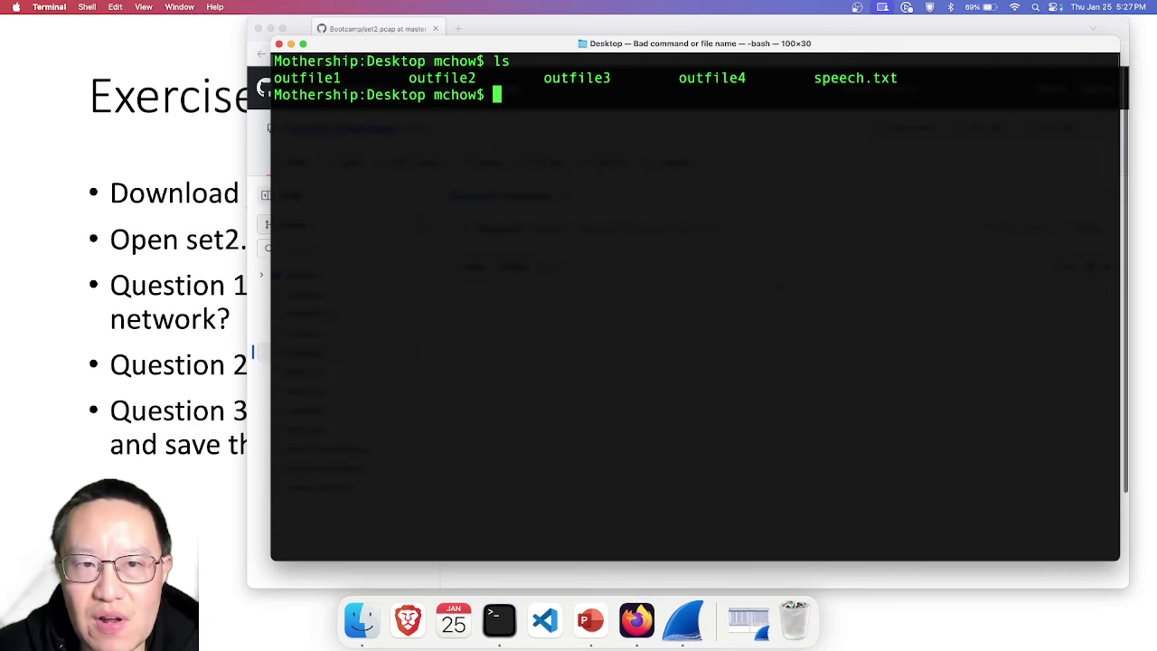
pyautogui.write('file outf')
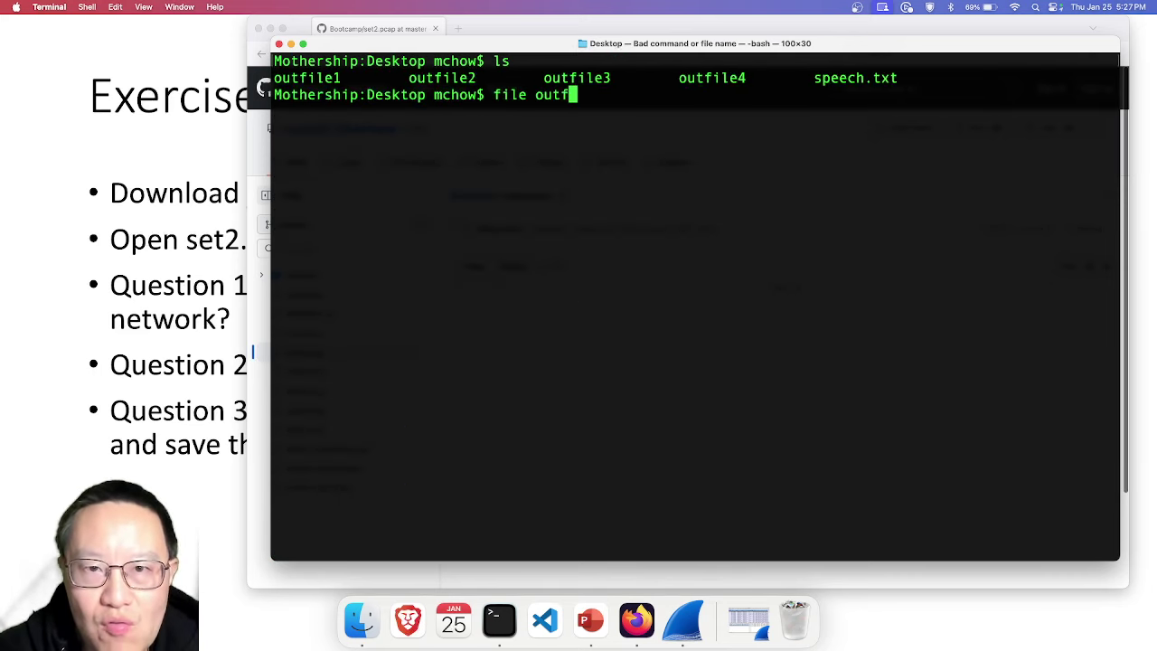
pyautogui.write('ile1')
pyautogui.press('Return')
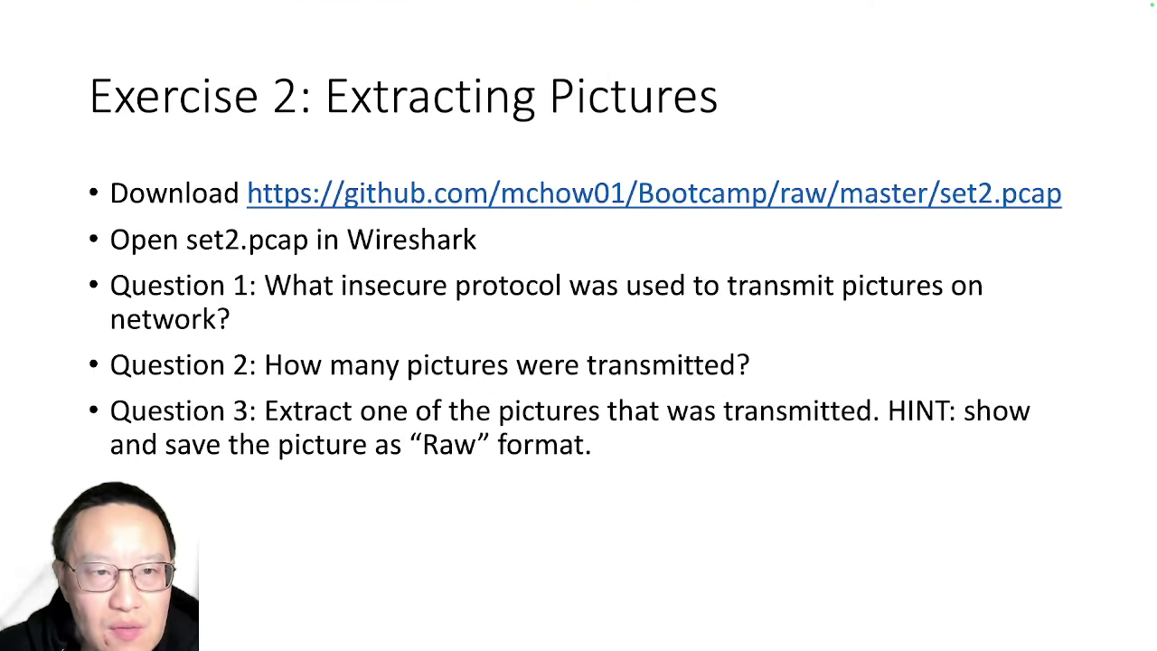
# - Exit the PowerPoint slide show, minimize its window, and move the Terminal window to uncover the desktop file icons
pyautogui.press('Escape')
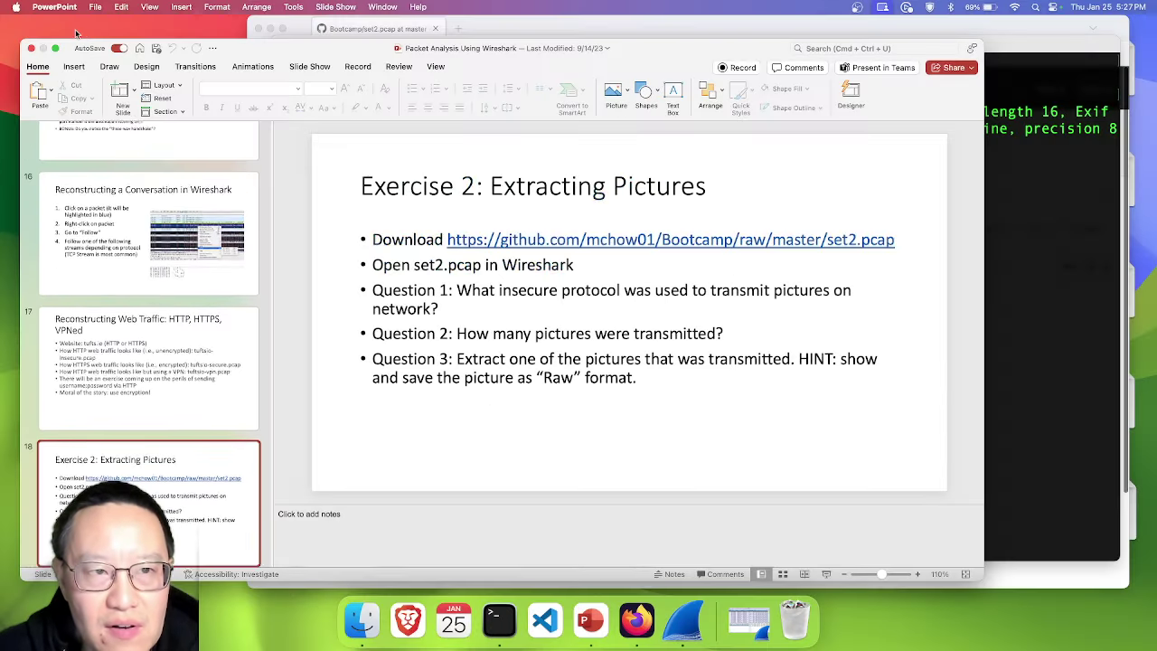
pyautogui.click(43, 50)
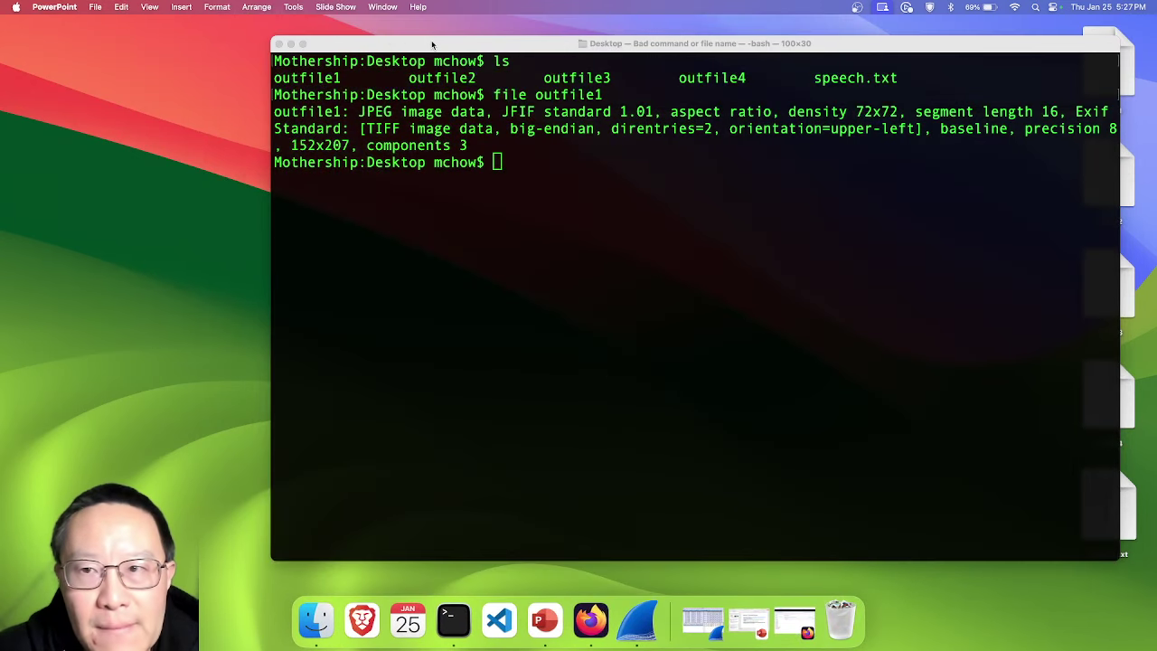
pyautogui.moveTo(433, 45); pyautogui.dragTo(349, 27)
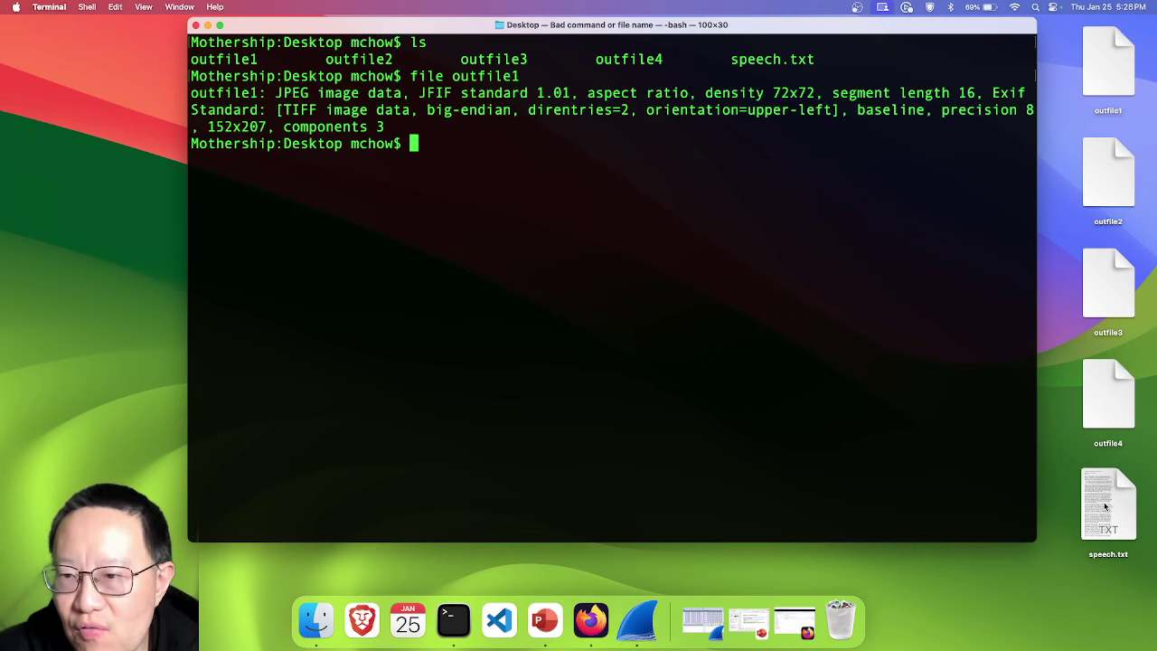
pyautogui.moveTo(606, 30)
pyautogui.mouseDown()
pyautogui.moveTo(613, 46)
pyautogui.moveTo(599, 50)
pyautogui.mouseUp()
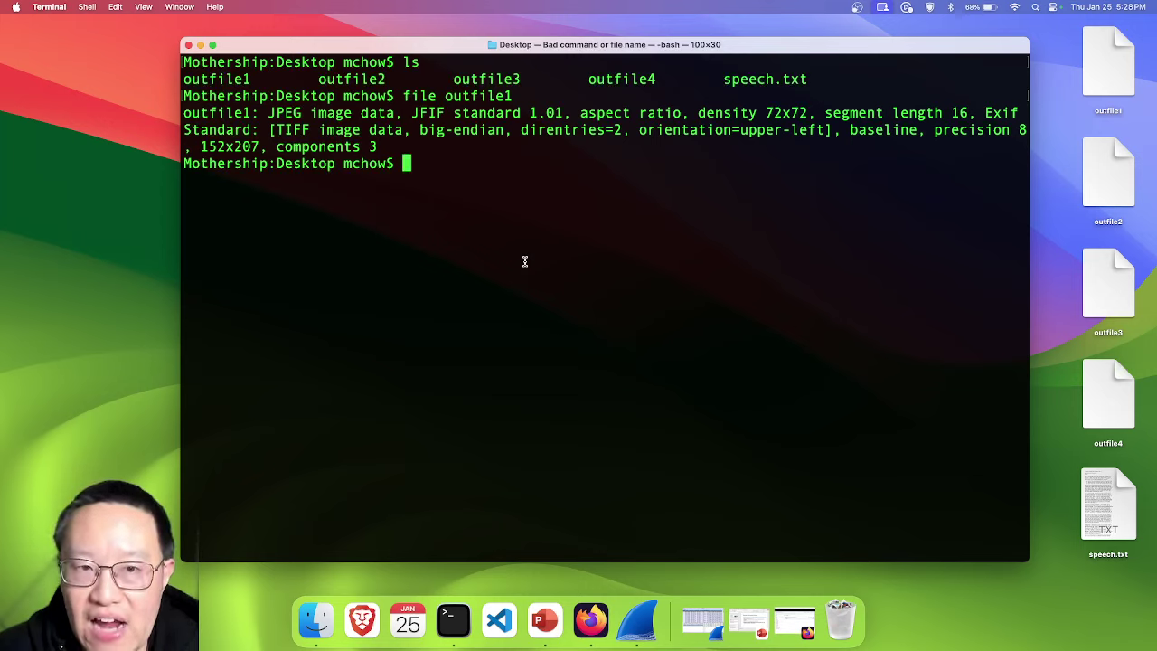
# - Rename outfile1 to outfile1.jpg with the mv command
pyautogui.write('mv outfile1 out')
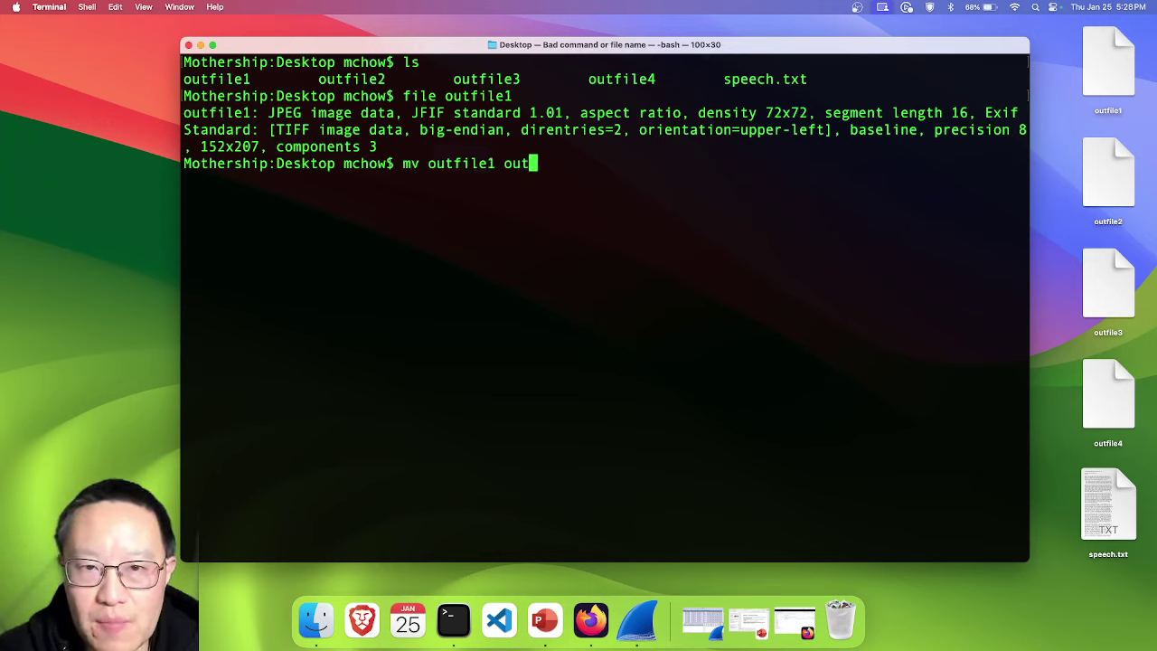
pyautogui.write('file1.jpg')
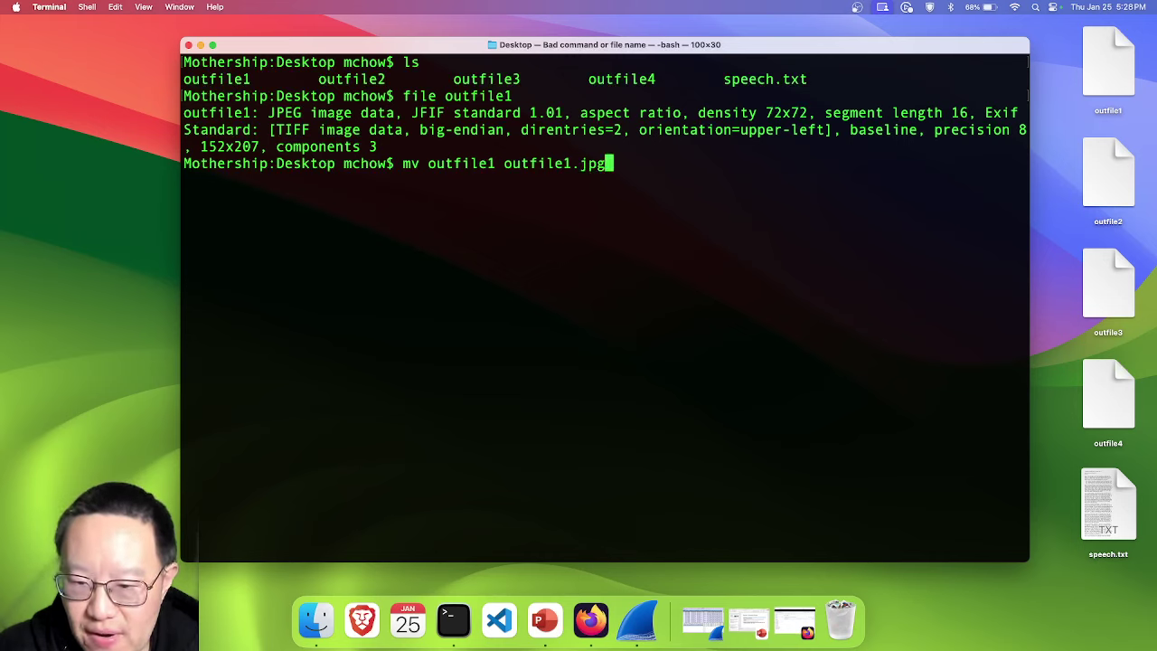
pyautogui.press('Return')
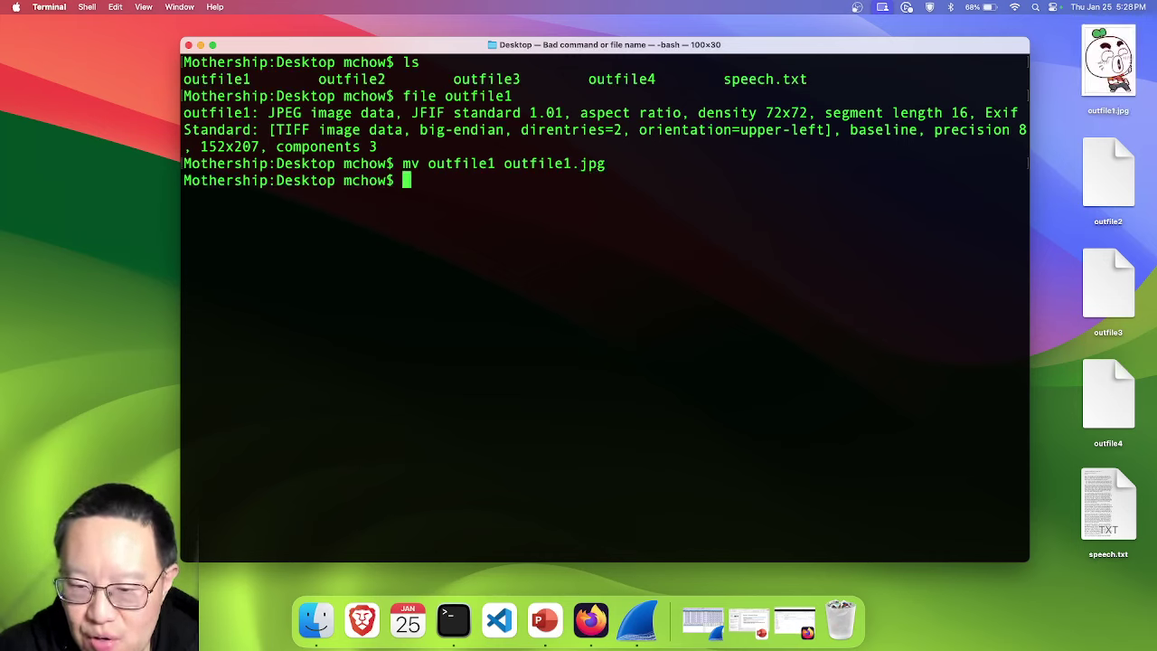
# - Check the file type of outfile2 with the file command and rename it to outfile2.jpg
pyautogui.write('file outfile2')
pyautogui.press('Return')
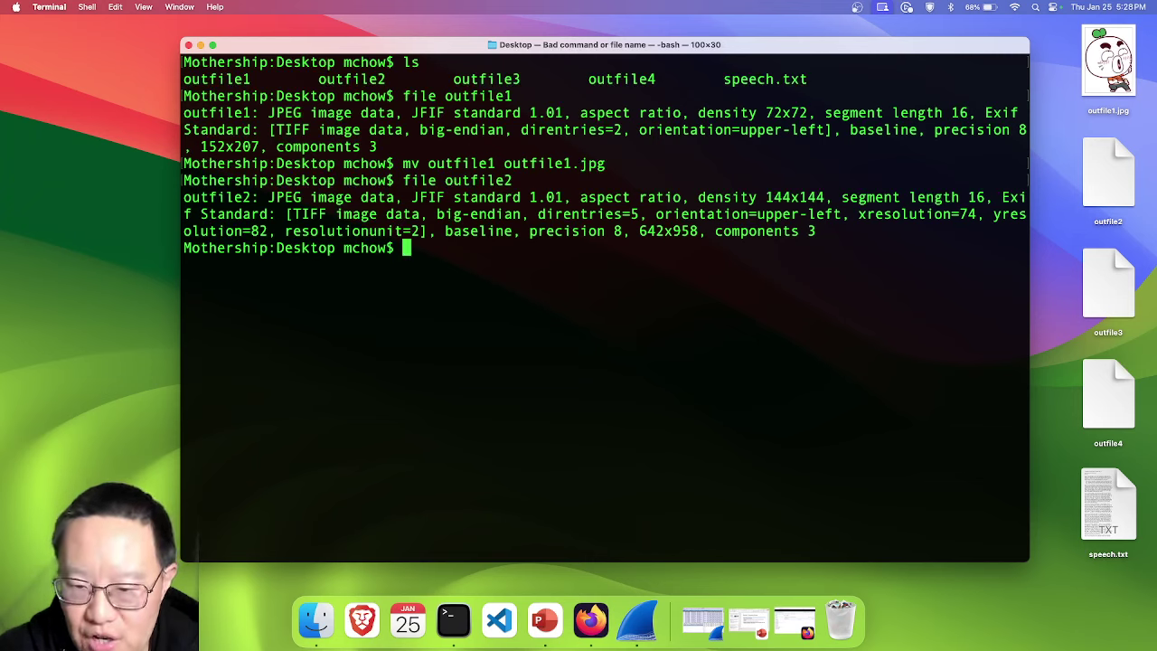
pyautogui.write('mv outfi')
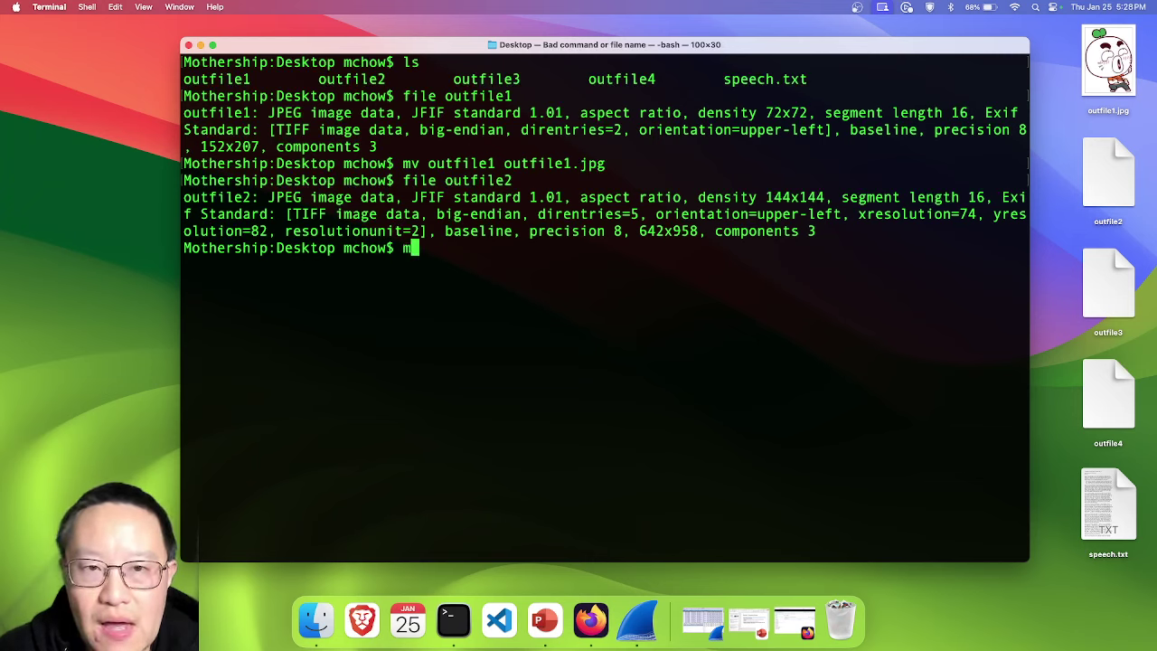
pyautogui.write('le2')
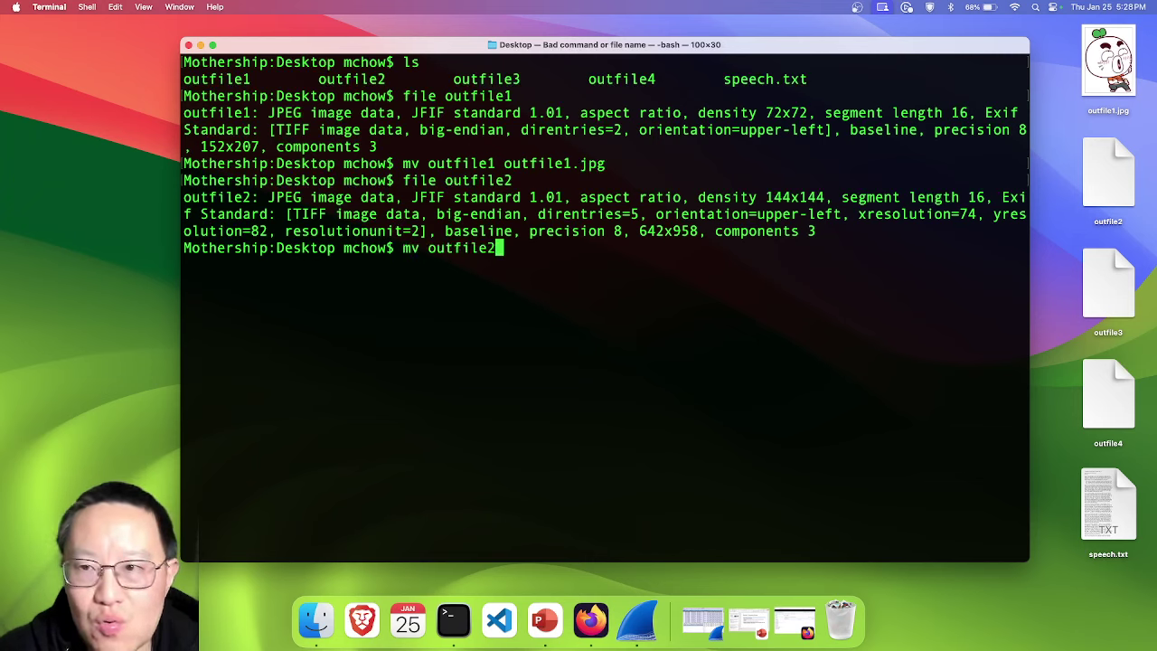
pyautogui.write(' outfile2.jpg')
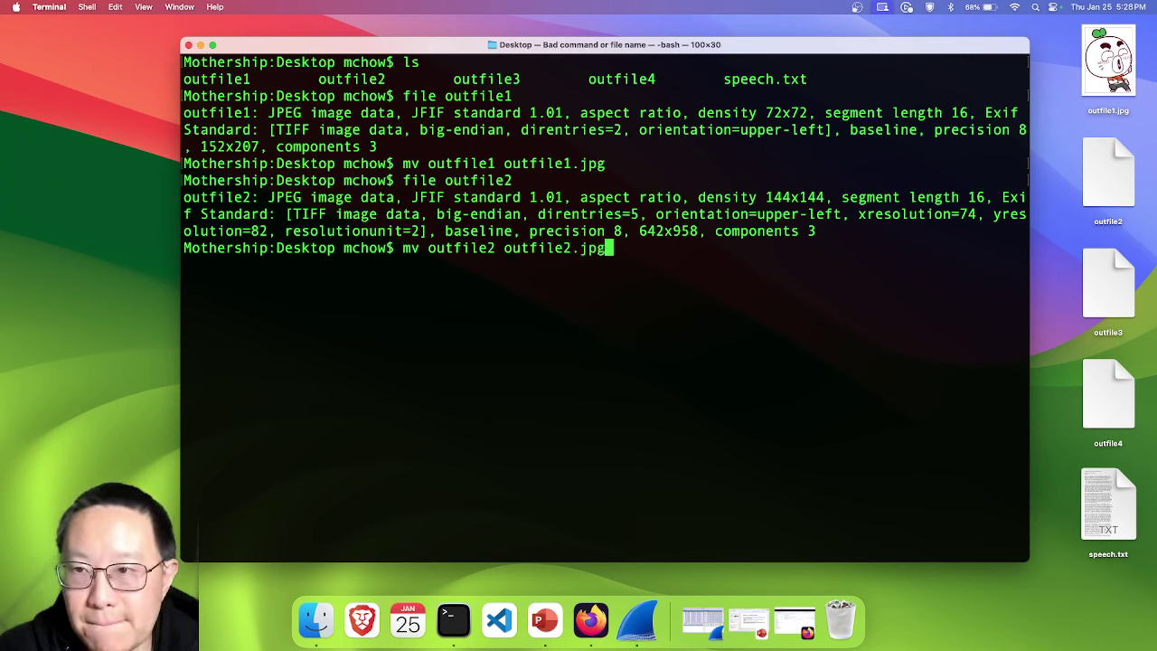
pyautogui.press('Return')
# - Check the file type of outfile3 and rename it to outfile3.jpg by adapting the previous mv command
pyautogui.write('file outfile3')
pyautogui.press('Return')
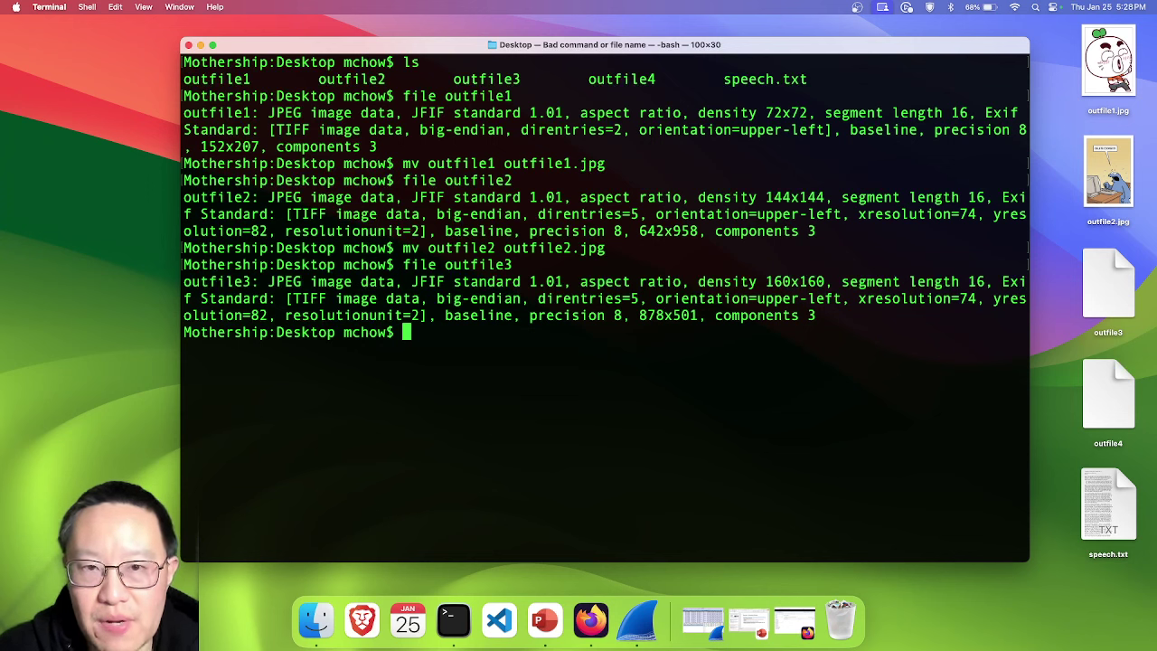
pyautogui.press('Up')
pyautogui.press('Up')
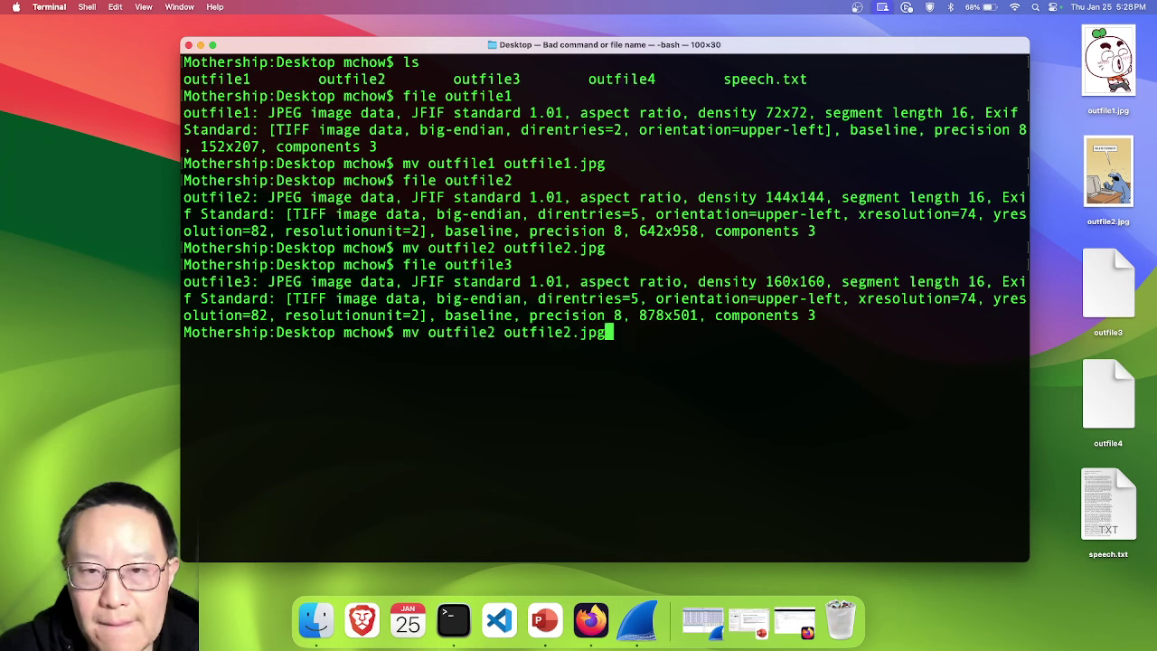
pyautogui.press('Left')
pyautogui.press('Left')
pyautogui.press('Left')
pyautogui.press('Left')
pyautogui.press('BackSpace')
pyautogui.write('3')
pyautogui.press('Left')
pyautogui.press('Left')
pyautogui.press('Left')
pyautogui.press('Left')
pyautogui.press('Left')
pyautogui.press('Left')
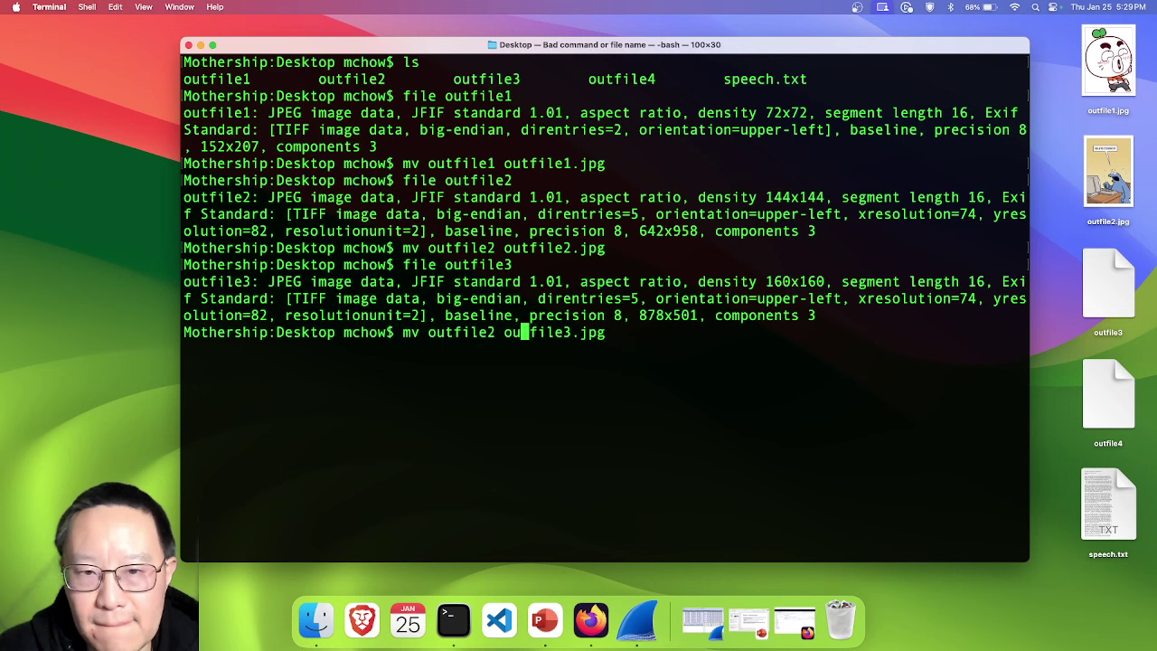
pyautogui.press('Left')
pyautogui.press('Left')
pyautogui.press('Left')
pyautogui.press('Return')
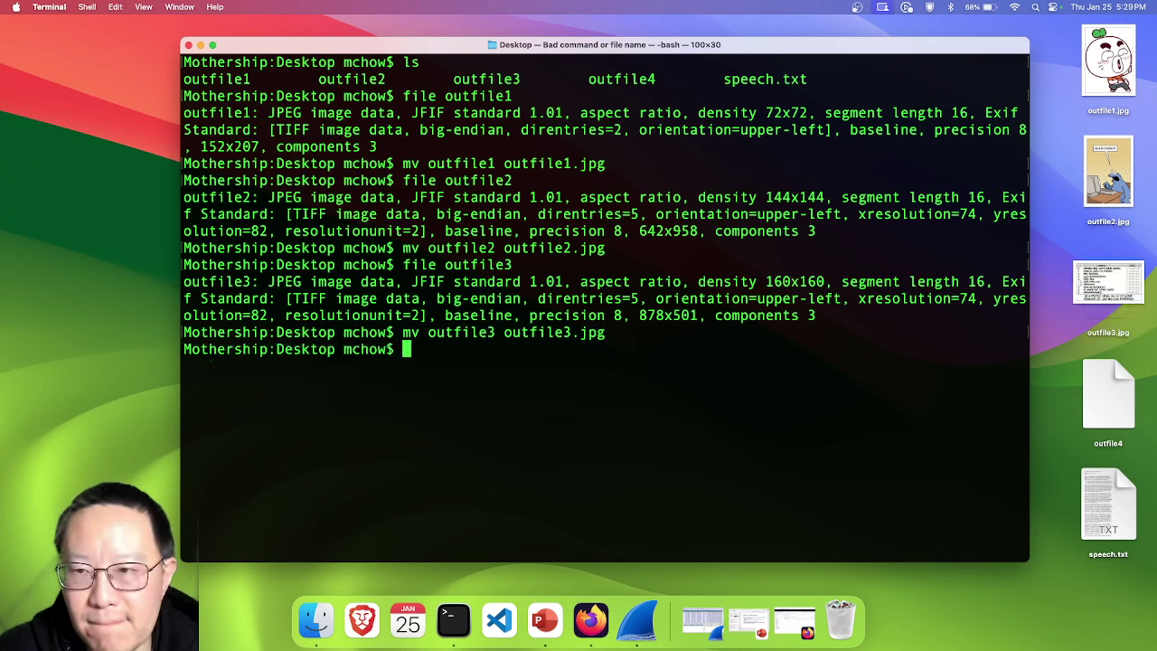
# - Check the file type of outfile4 with the file command
pyautogui.press('Up')
pyautogui.press('Left')
pyautogui.press('Left')
pyautogui.press('Left')
pyautogui.press('Left')
pyautogui.press('Left')
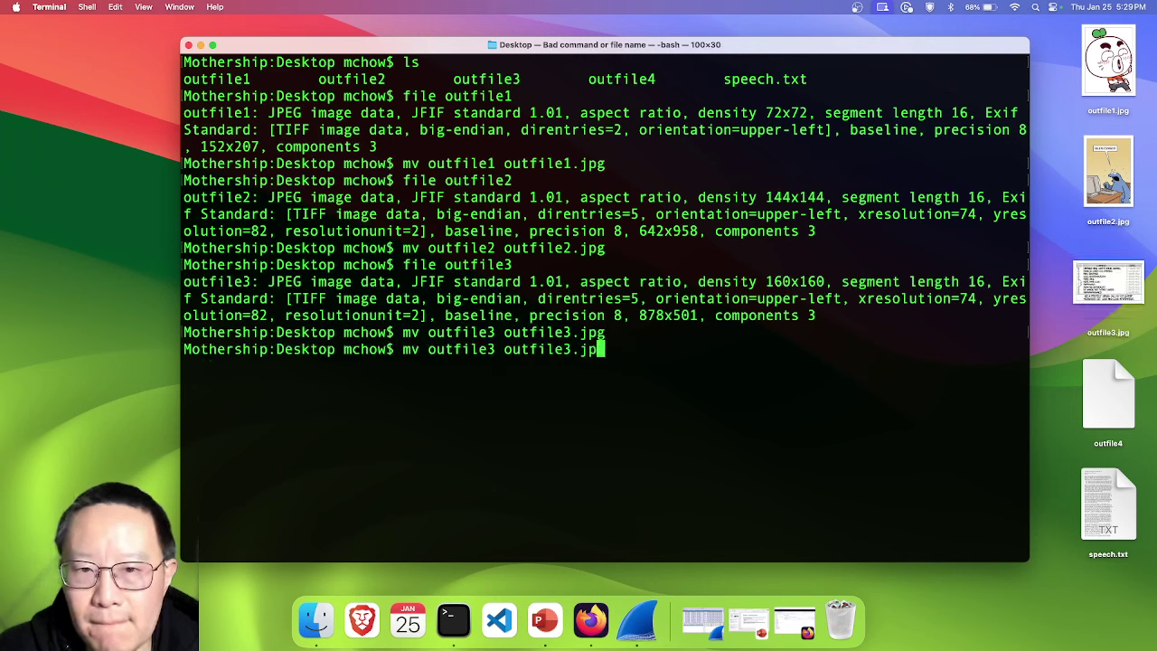
pyautogui.press('Up')
pyautogui.press('BackSpace')
pyautogui.write('4')
pyautogui.press('Return')
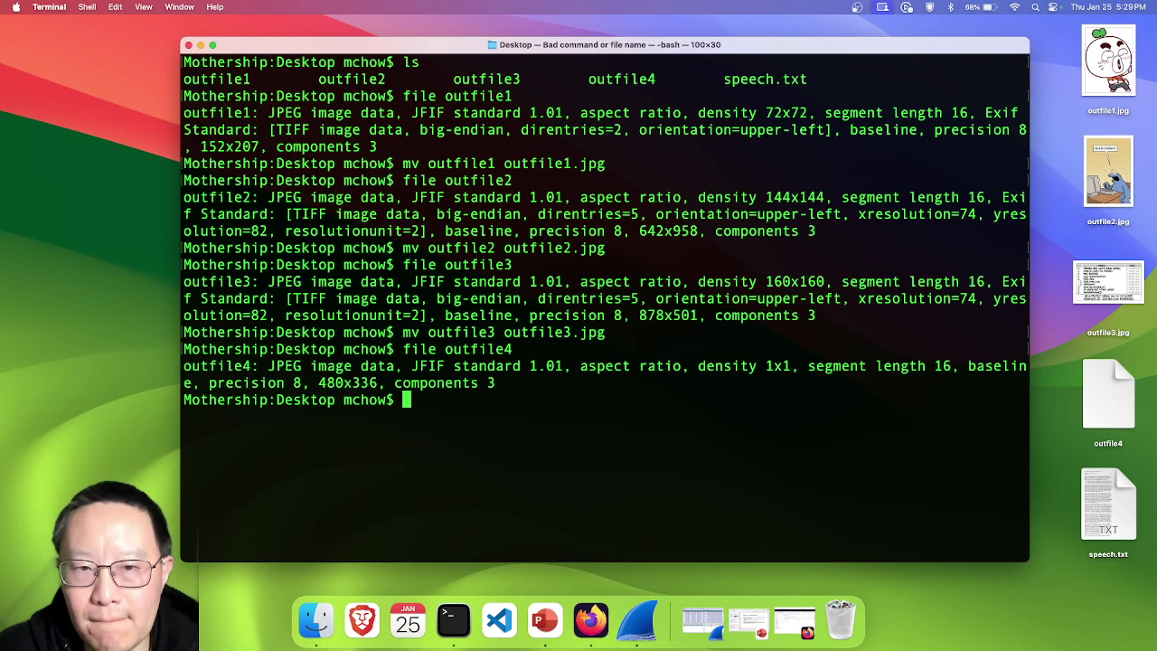
# - Rename outfile4 to outfile4.jpg by adapting the previous mv command
pyautogui.press('Up')
pyautogui.press('Up')
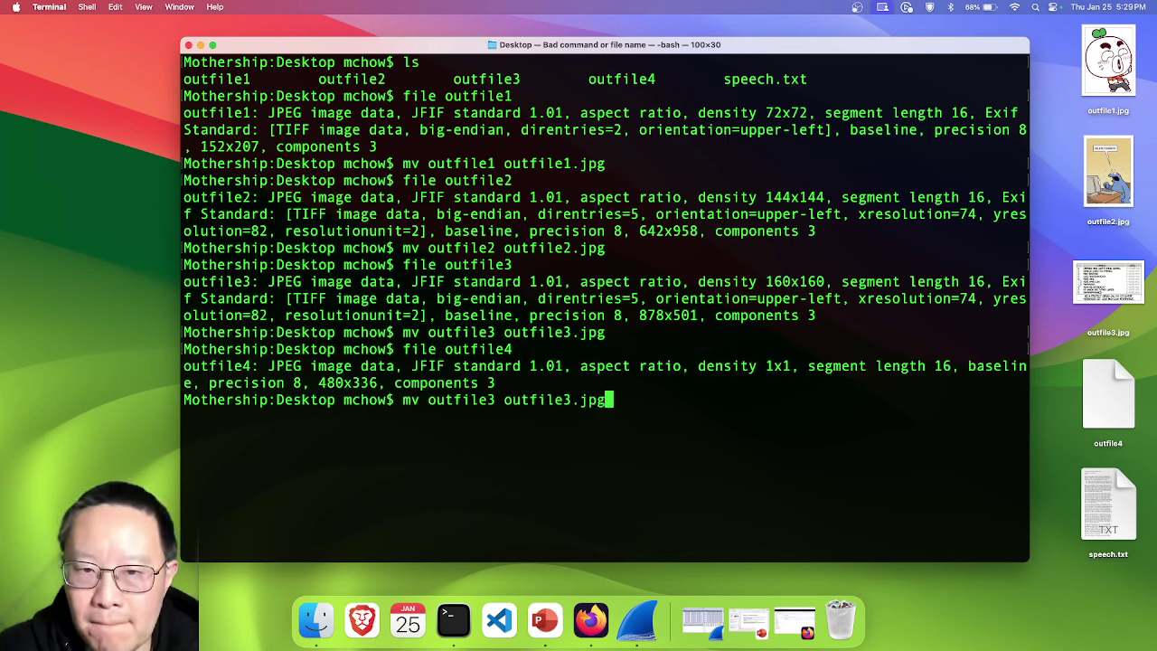
pyautogui.press('Left')
pyautogui.press('Left')
pyautogui.press('Left')
pyautogui.press('Left')
pyautogui.press('BackSpace')
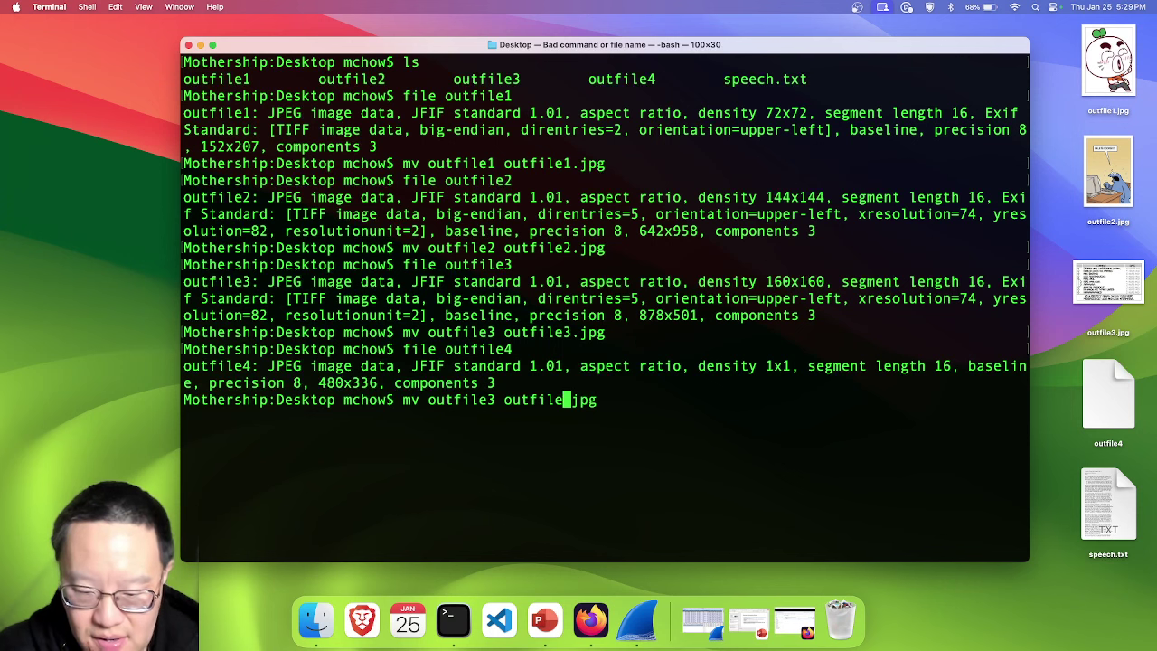
pyautogui.write('4')
pyautogui.press('Left')
pyautogui.press('Left')
pyautogui.press('Left')
pyautogui.press('Left')
pyautogui.press('Left')
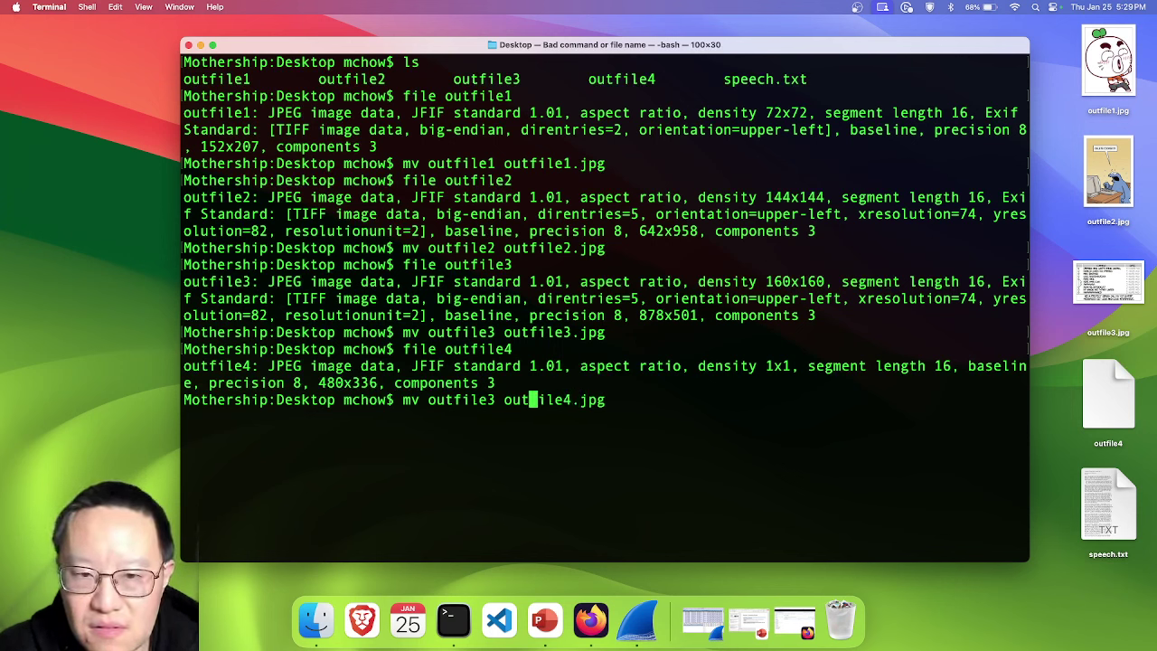
pyautogui.press('Left')
pyautogui.press('Left')
pyautogui.press('Left')
pyautogui.press('Left')
pyautogui.press('BackSpace')
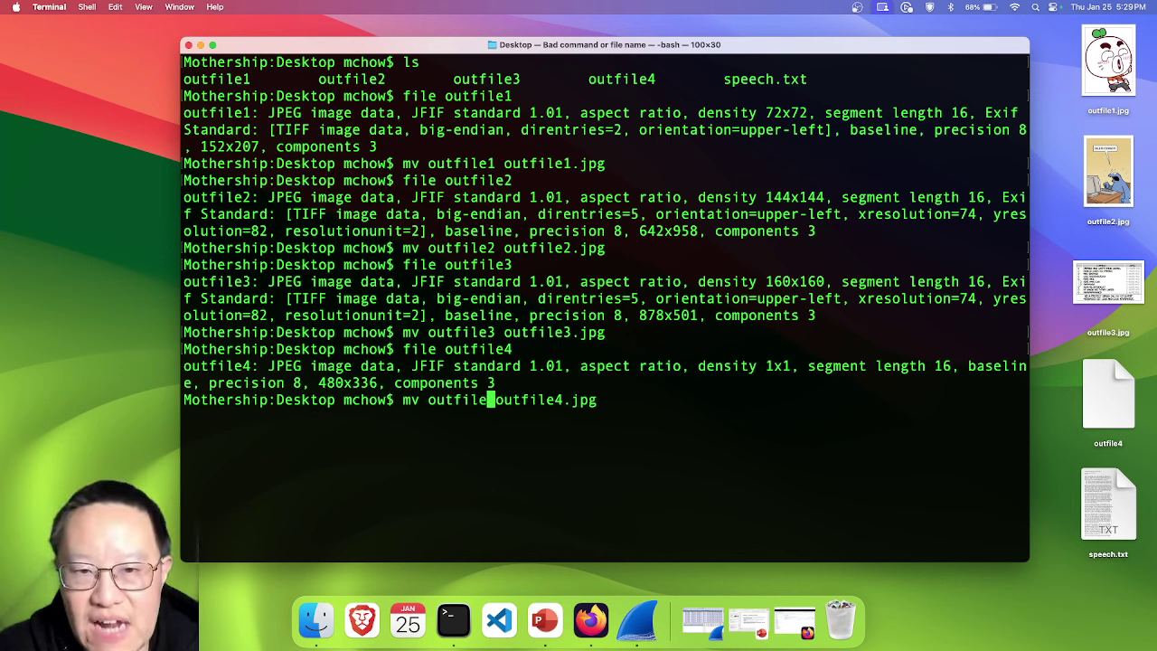
pyautogui.write('4')
pyautogui.press('Right')
pyautogui.press('Right')
pyautogui.press('Right')
pyautogui.press('Right')
pyautogui.press('Return')
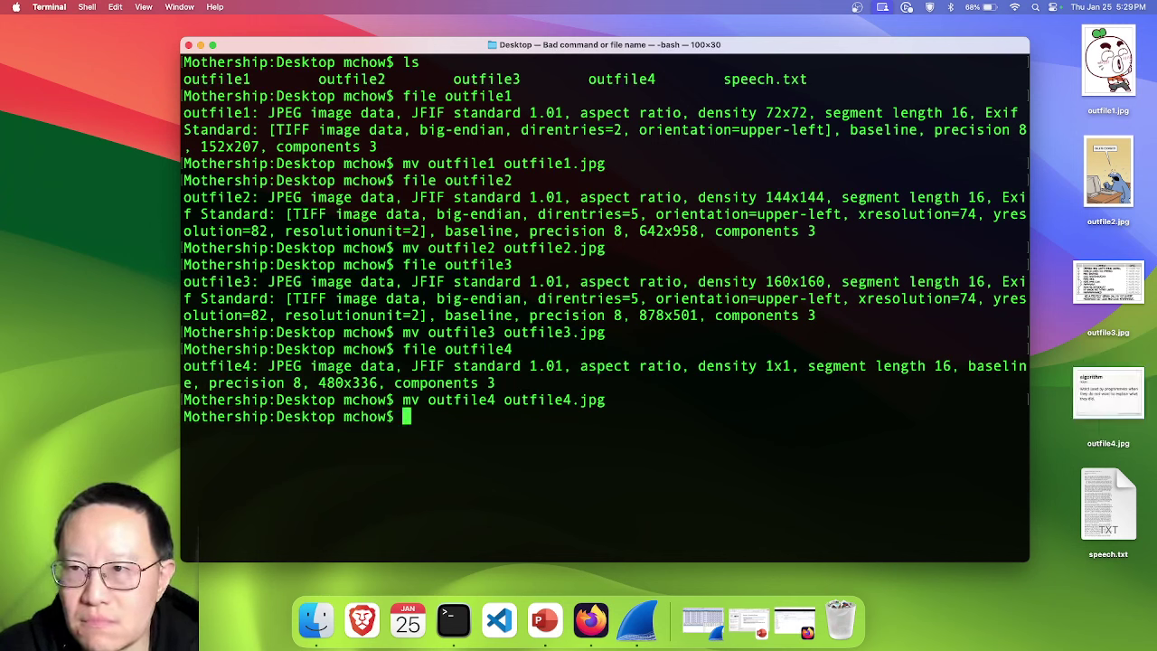
# - Open outfile1.jpg through outfile4.jpg from the desktop and arrange their windows so all four pictures can be viewed together
pyautogui.doubleClick(1108, 54)
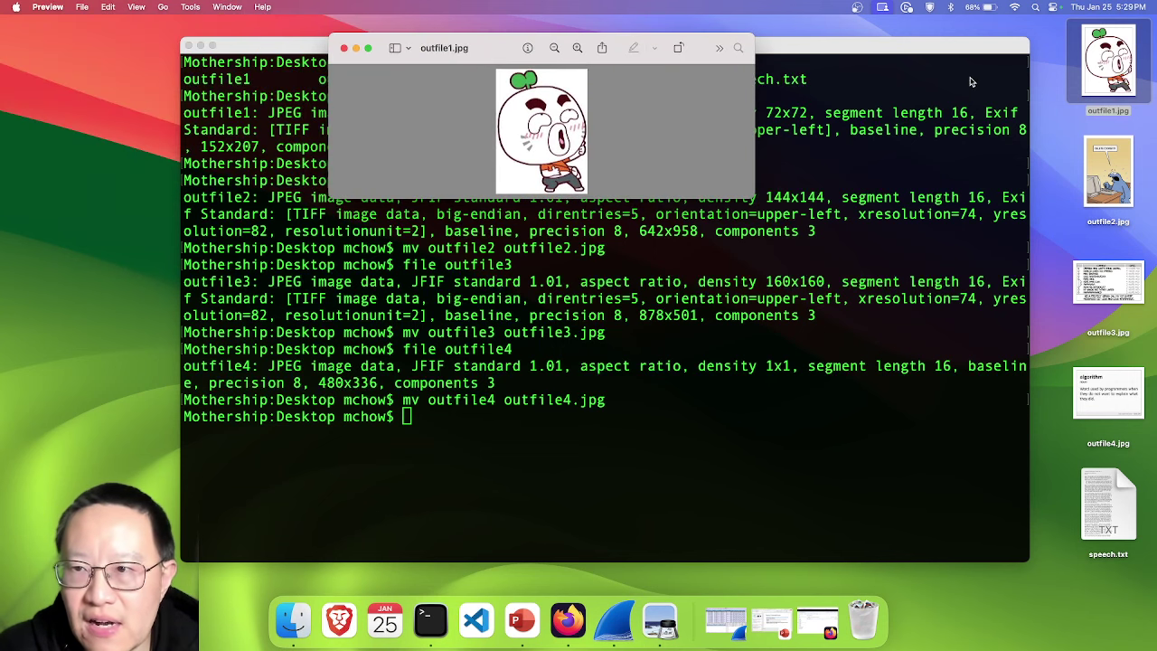
pyautogui.doubleClick(1109, 172)
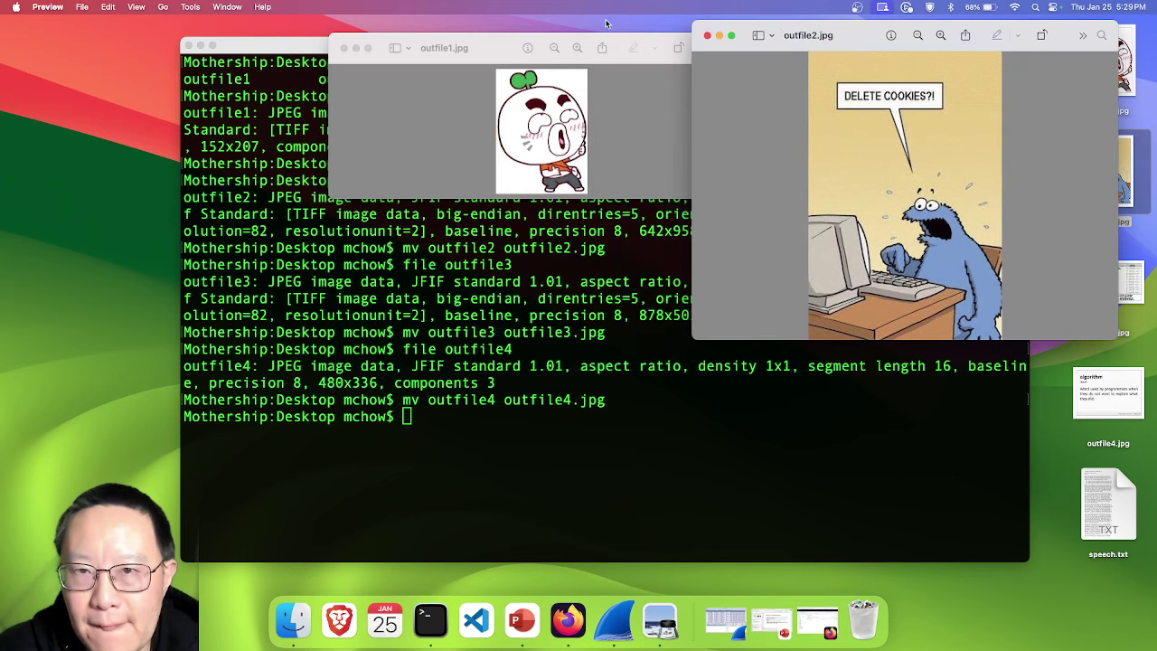
pyautogui.moveTo(517, 56); pyautogui.dragTo(405, 54)
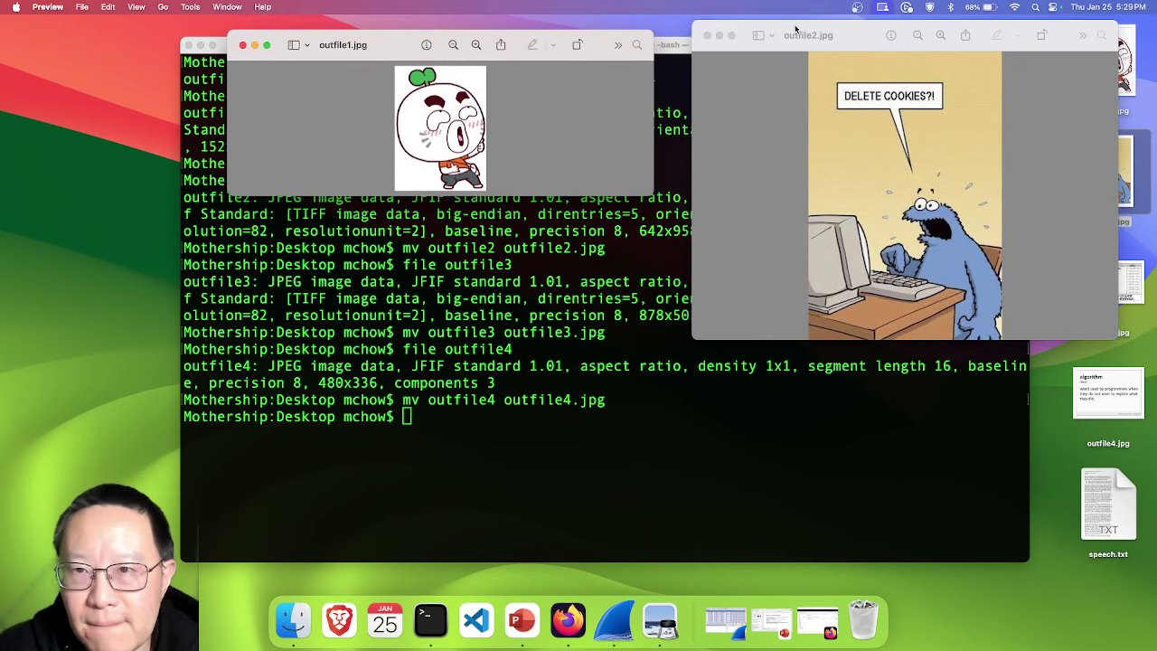
pyautogui.moveTo(796, 29); pyautogui.dragTo(692, 39)
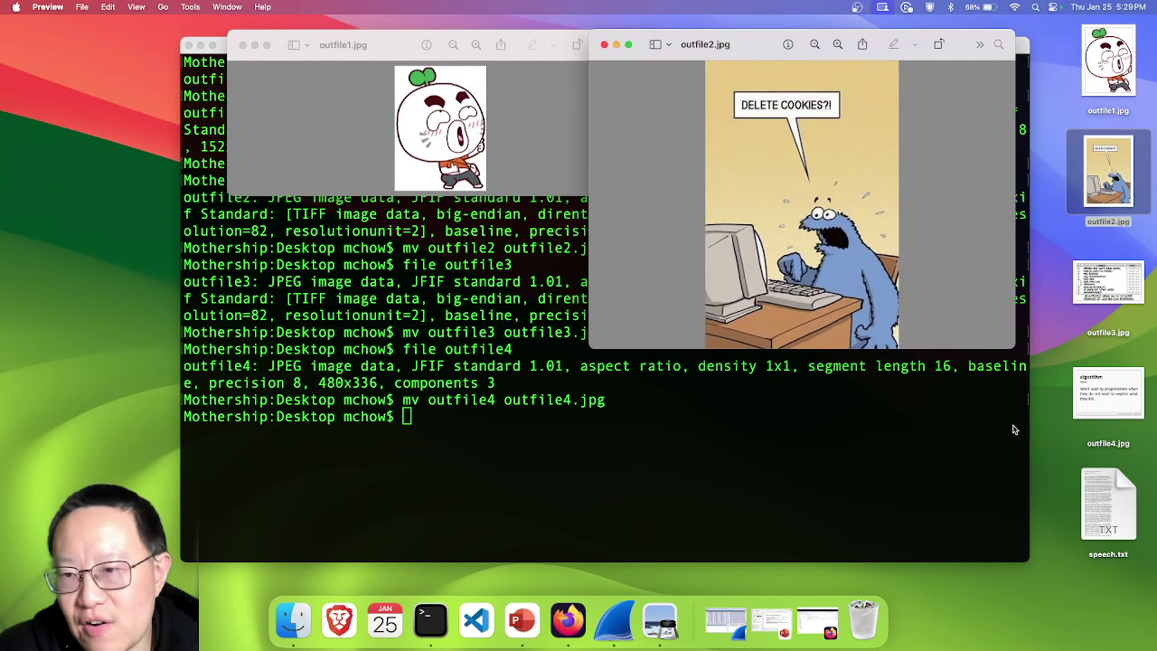
pyautogui.doubleClick(1096, 265)
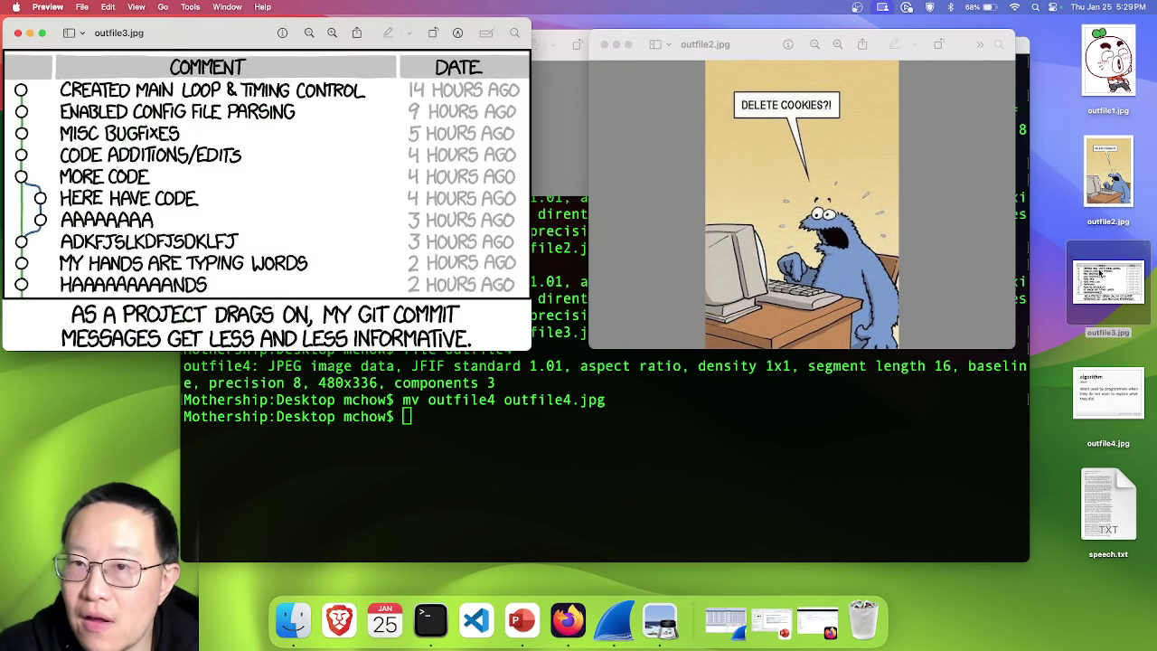
pyautogui.moveTo(190, 41); pyautogui.dragTo(342, 262)
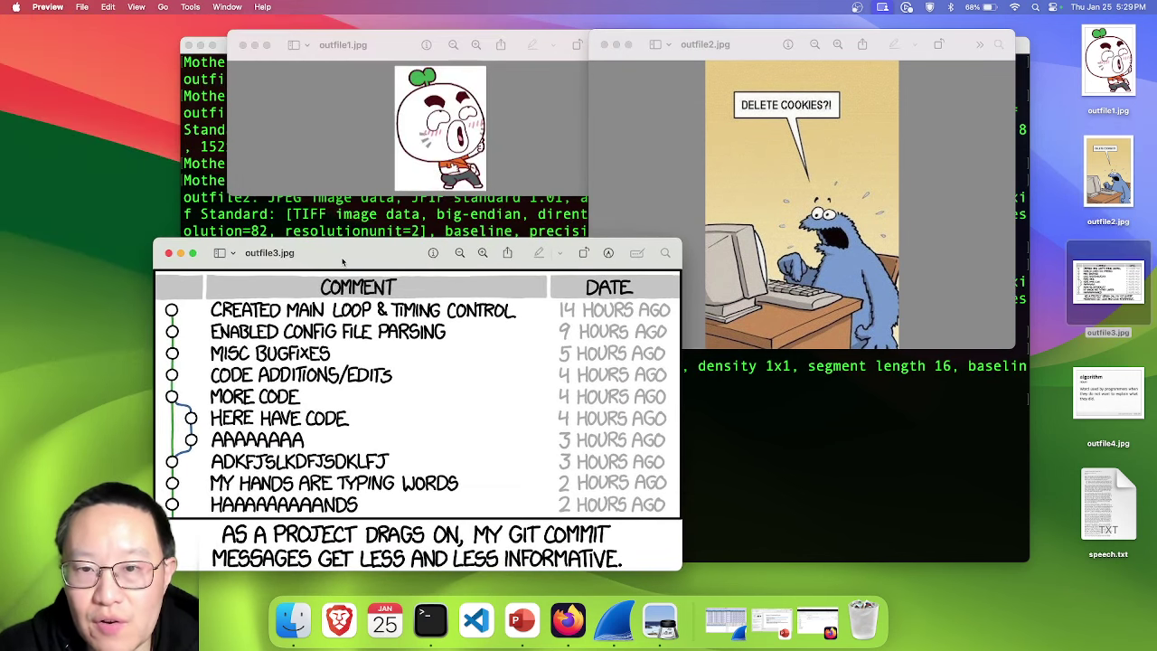
pyautogui.doubleClick(1104, 396)
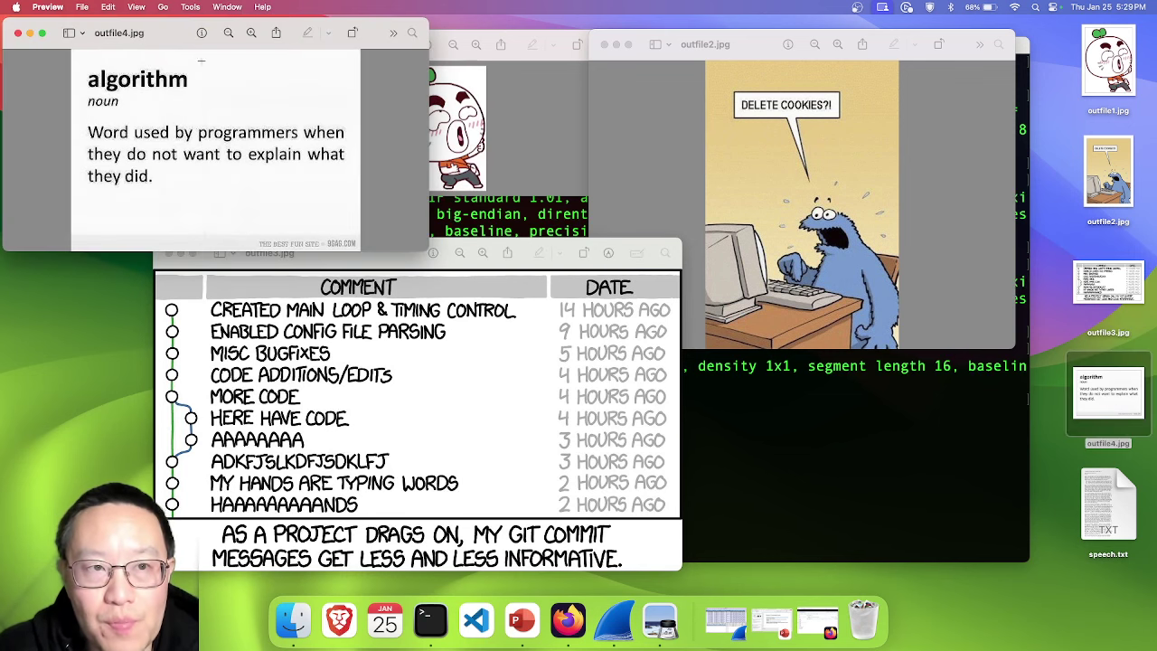
pyautogui.moveTo(166, 34); pyautogui.dragTo(808, 339)
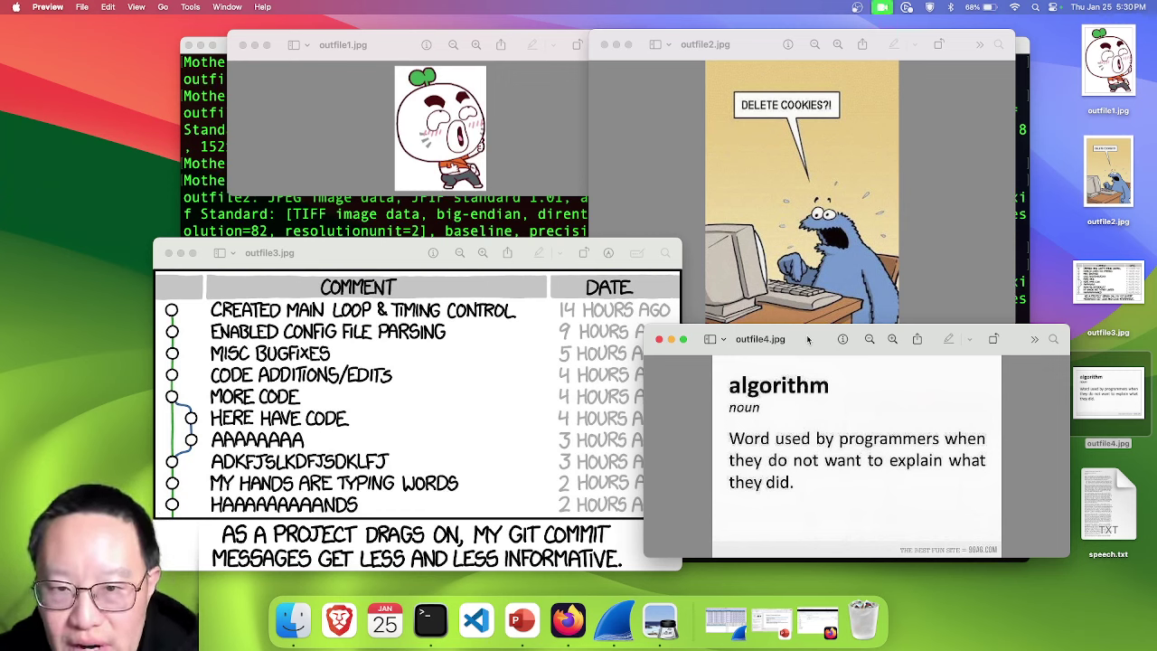
# - Close the four picture windows and move outfile1.jpg through outfile4.jpg from the desktop to the Trash
pyautogui.click(659, 340)
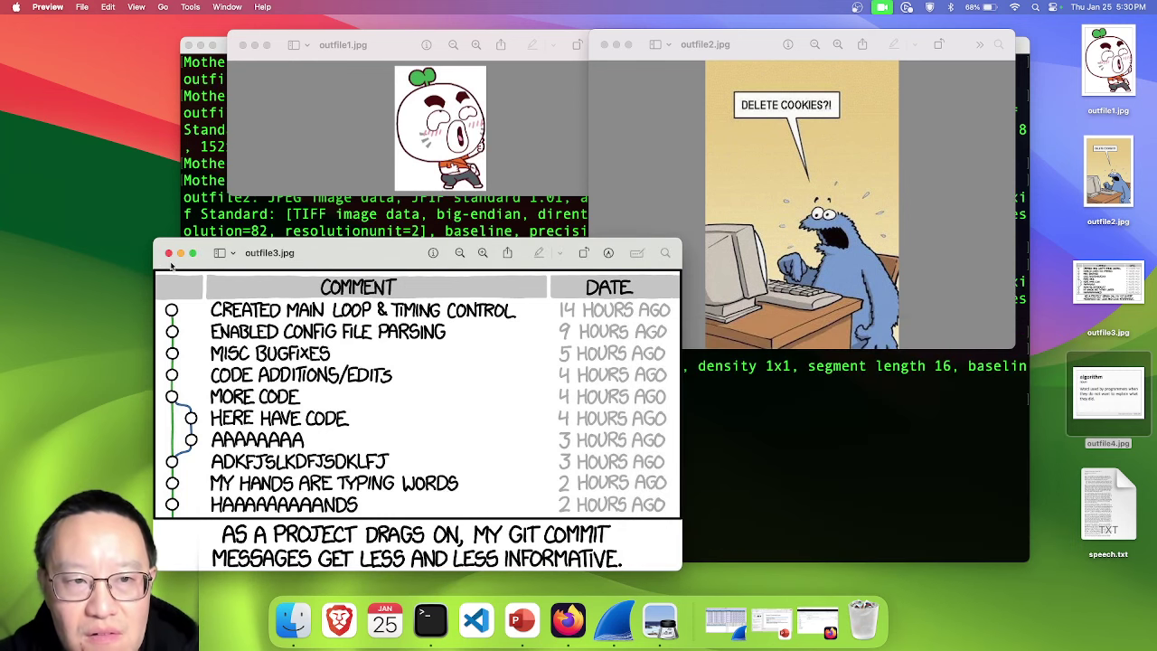
pyautogui.click(168, 254)
pyautogui.click(238, 45)
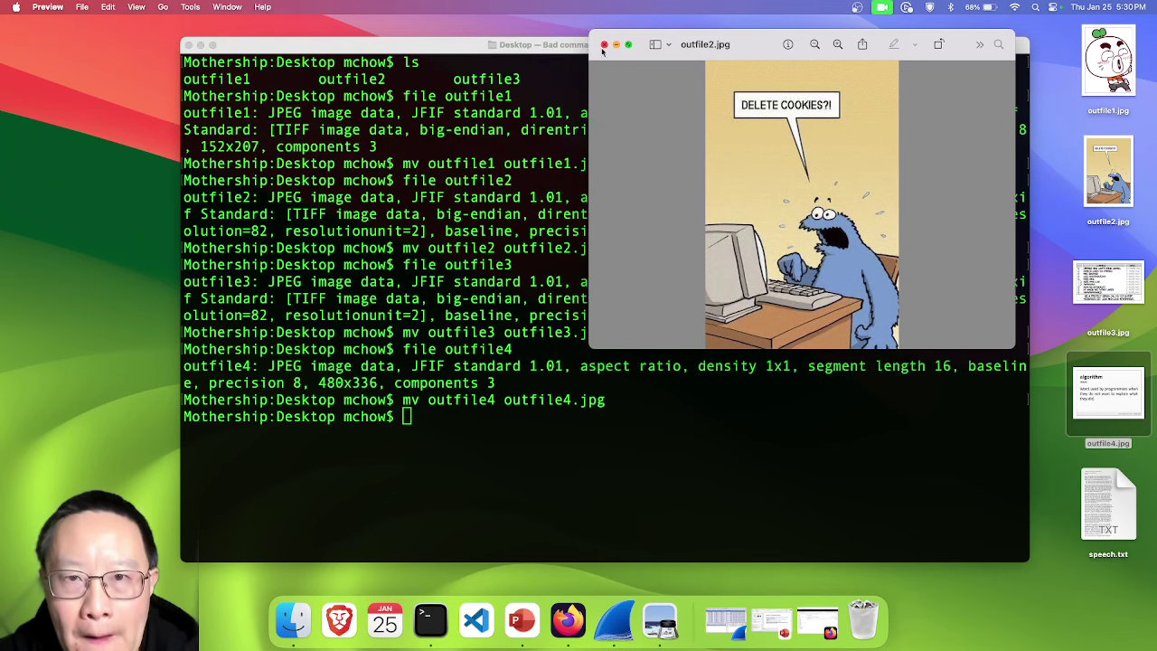
pyautogui.click(605, 45)
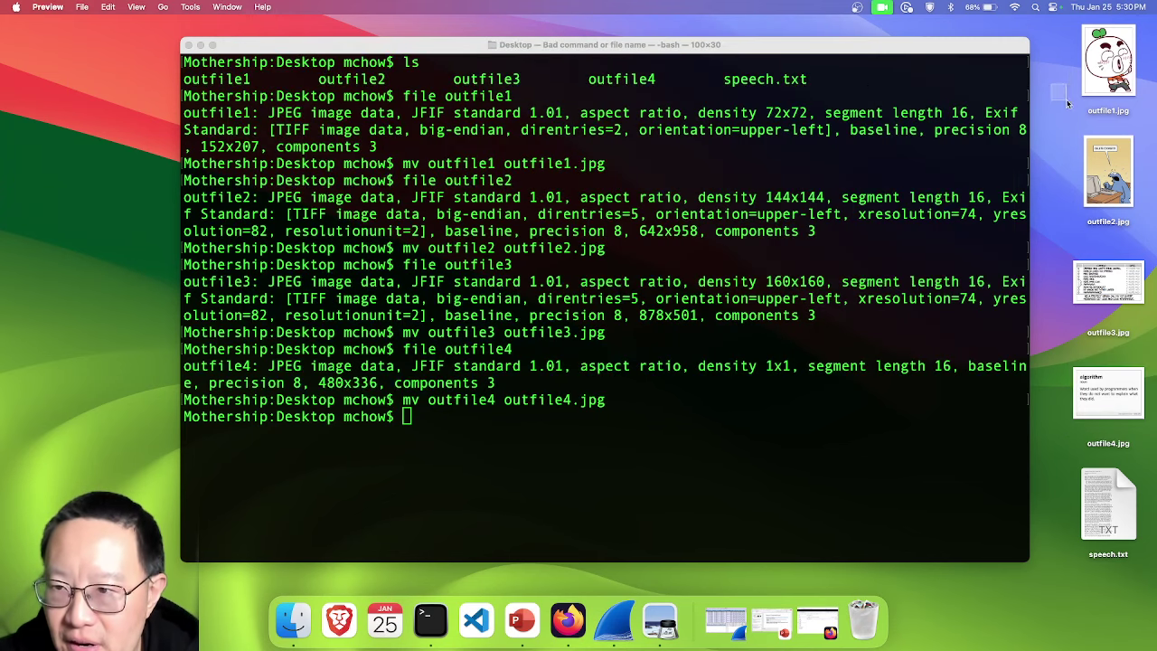
pyautogui.moveTo(1154, 404); pyautogui.dragTo(854, 633)
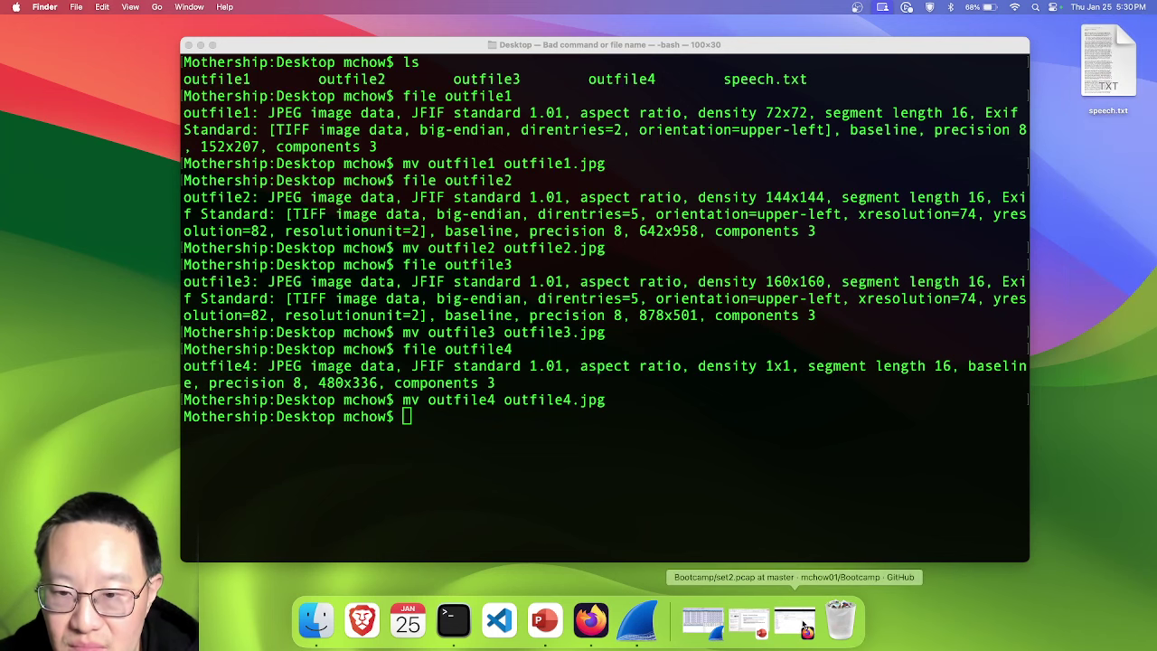
# - Switch to the PowerPoint presentation, play the slide show from the Exercise 2 slide, and advance to the Command Line Tools slide
pyautogui.click(803, 624)
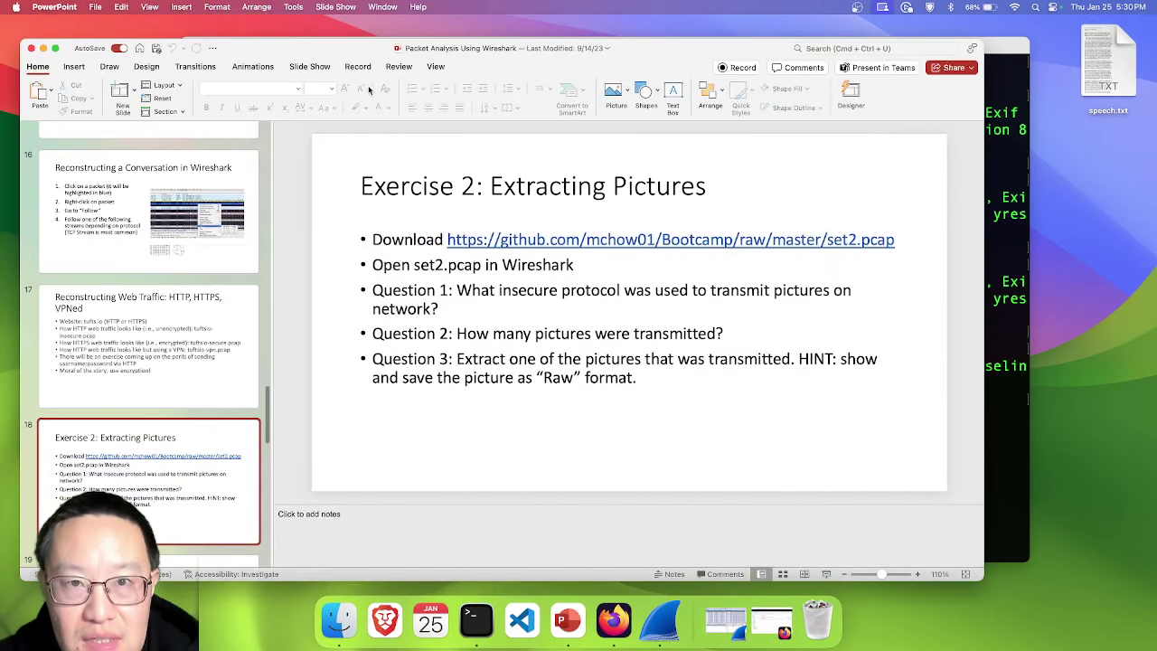
pyautogui.click(293, 6)
pyautogui.moveTo(336, 6)
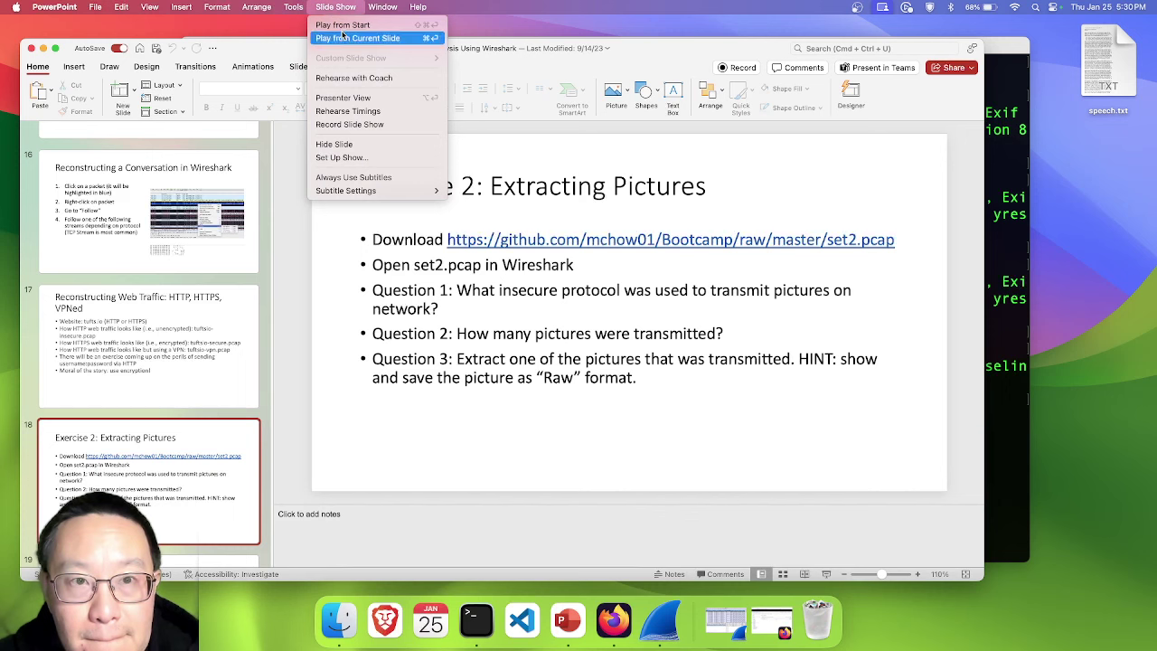
pyautogui.click(344, 38)
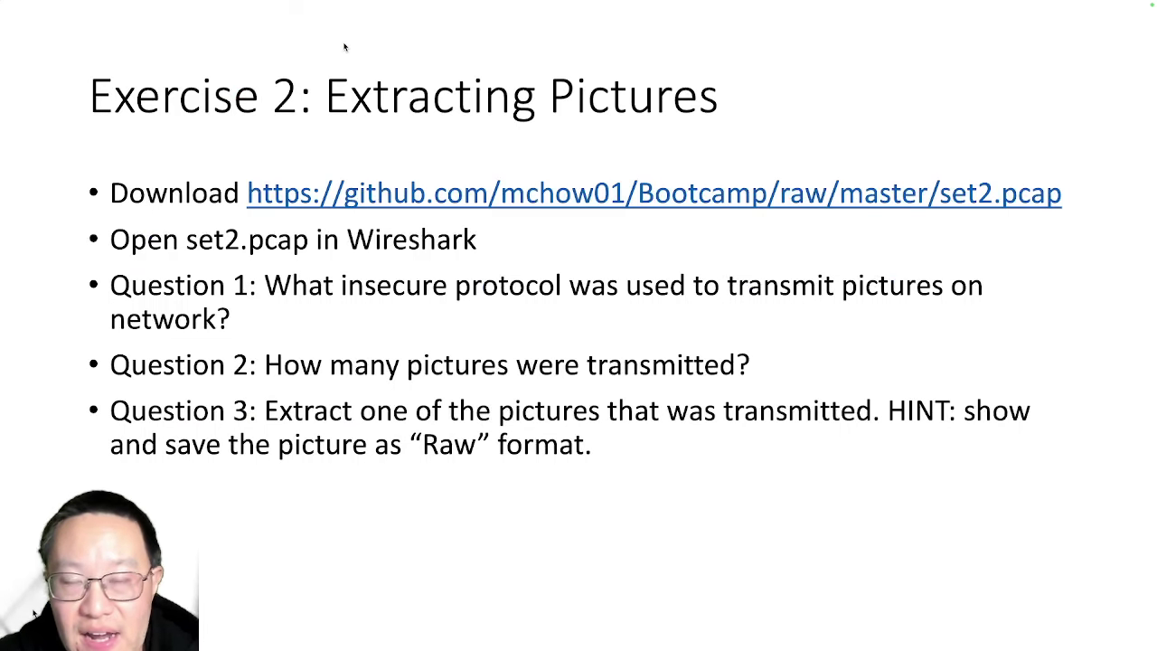
pyautogui.press('Right')
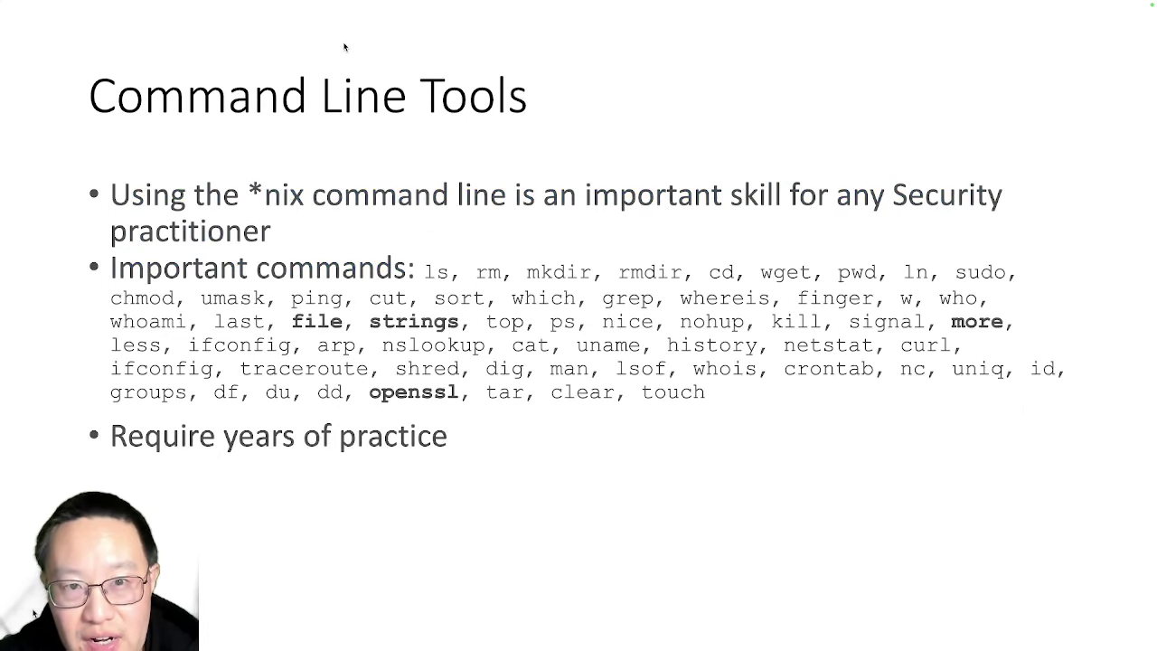
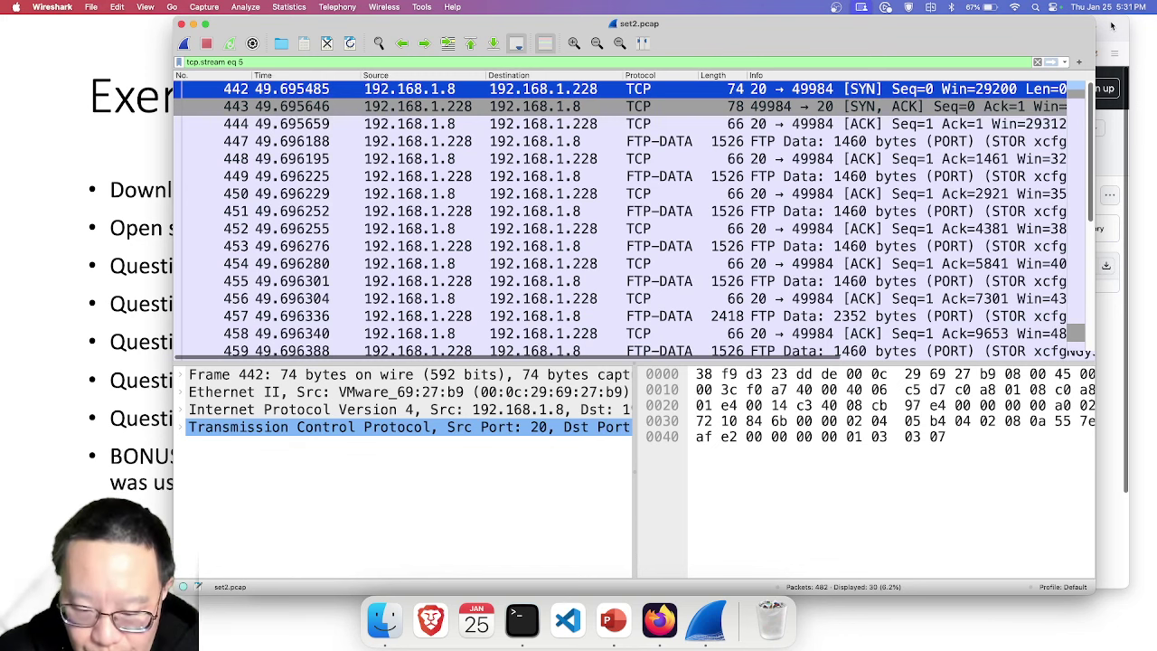
# - Clear the tcp.stream display filter in Wireshark and open set3.pcap from the Bootcamp folder
pyautogui.click(1037, 61)
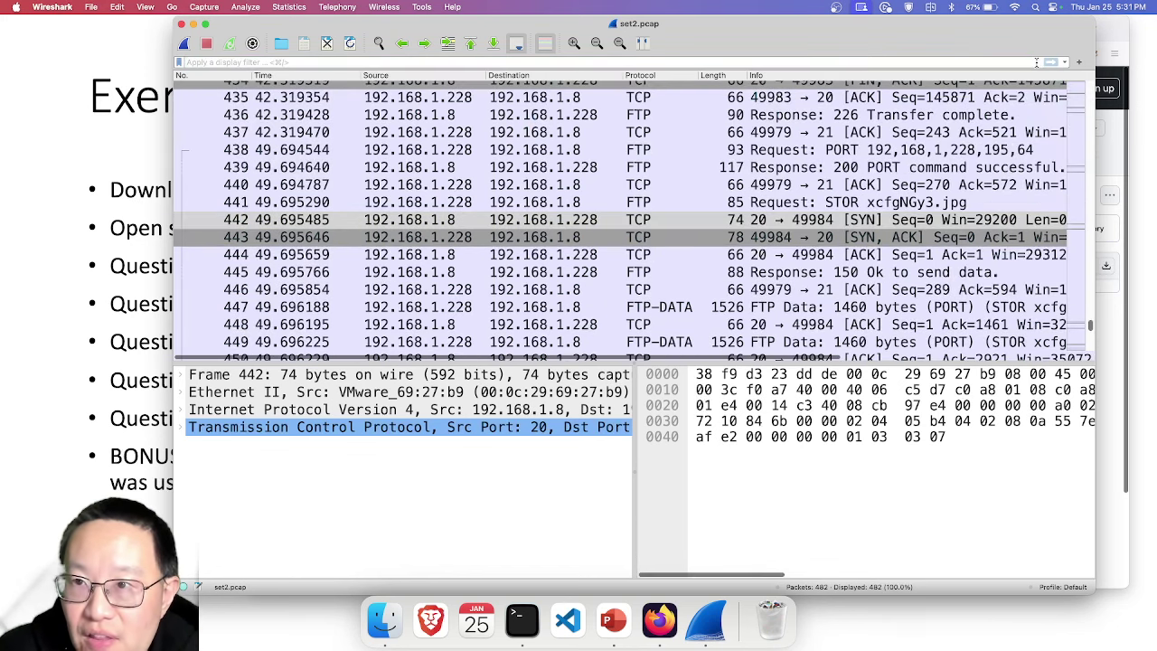
pyautogui.press('super+o')
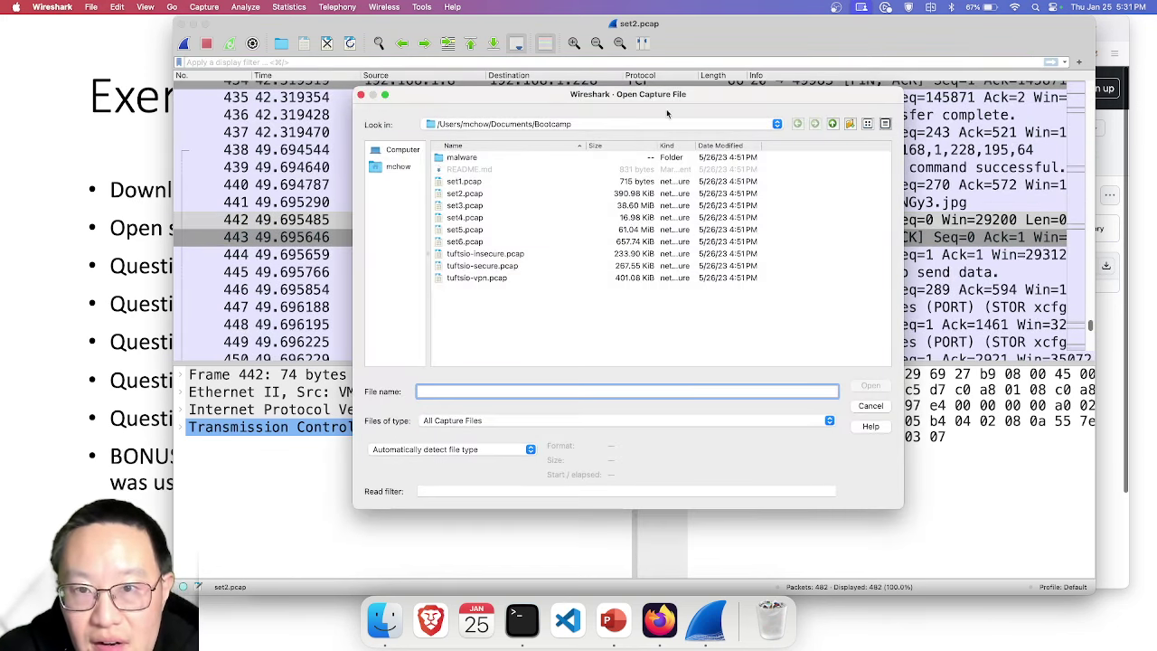
pyautogui.click(485, 206)
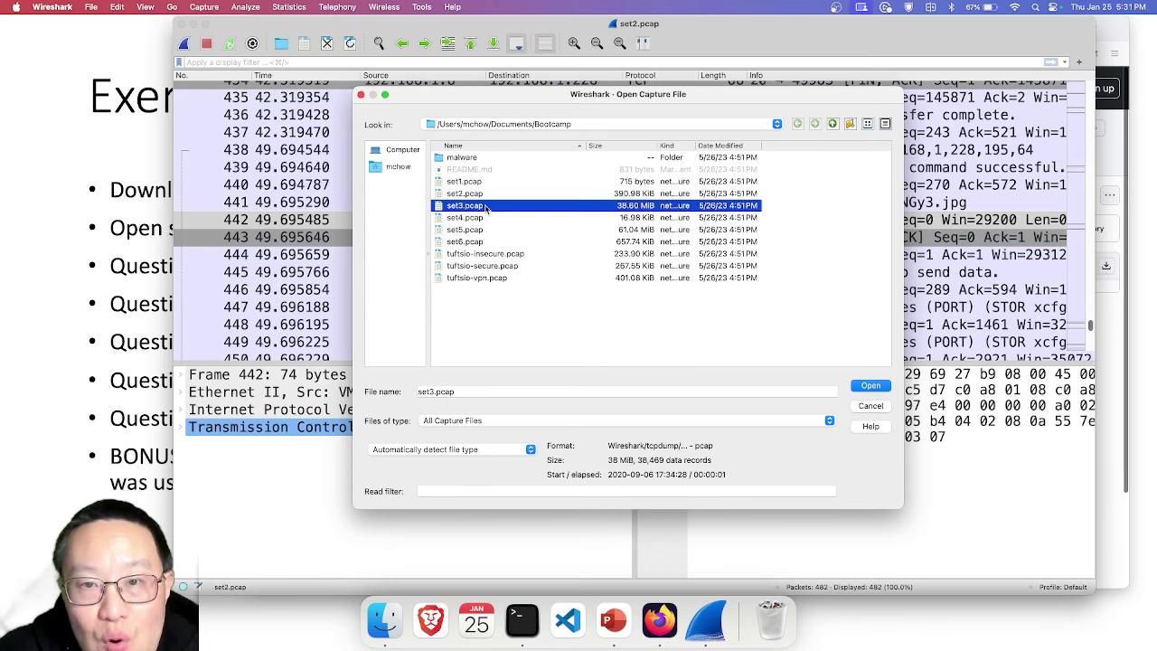
pyautogui.doubleClick(486, 206)
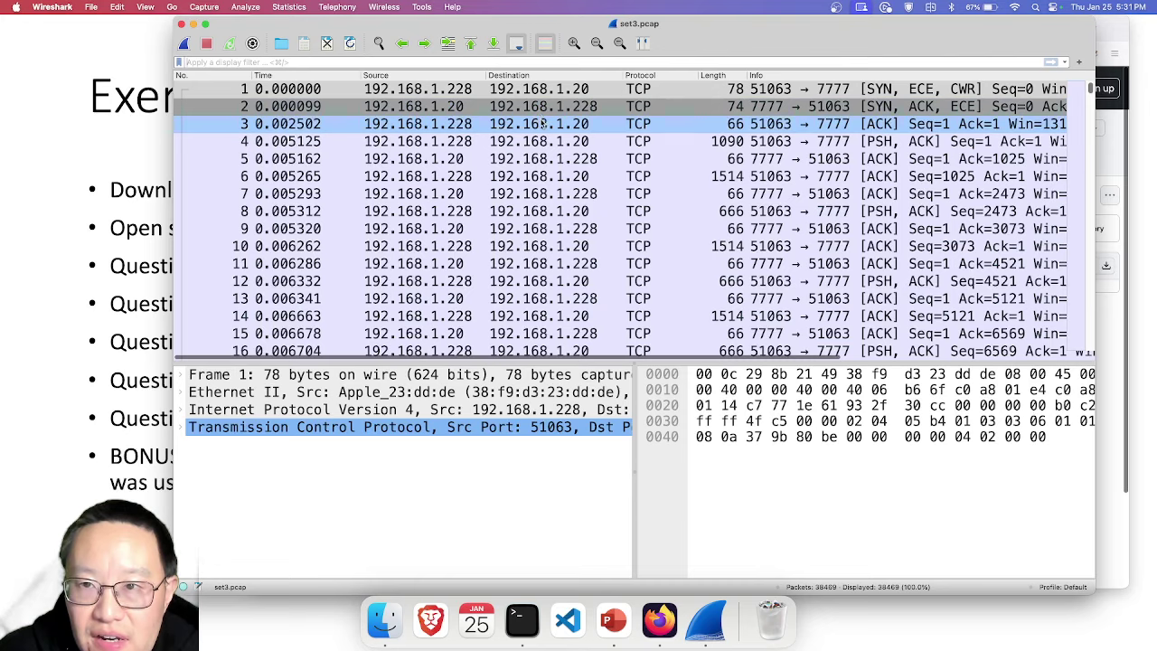
# - Examine the set3.pcap packet list from beginning to end for protocols and endpoints, and return to the Exercise 3 slide
pyautogui.scroll(-20, 542, 129)
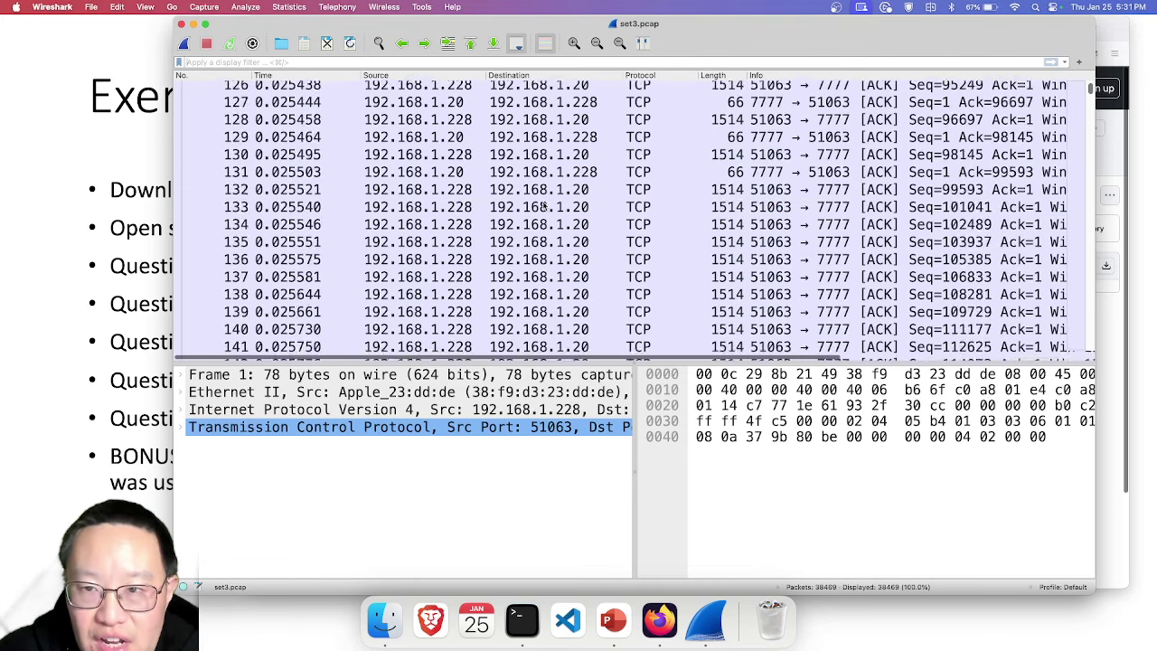
pyautogui.scroll(-20, 545, 206)
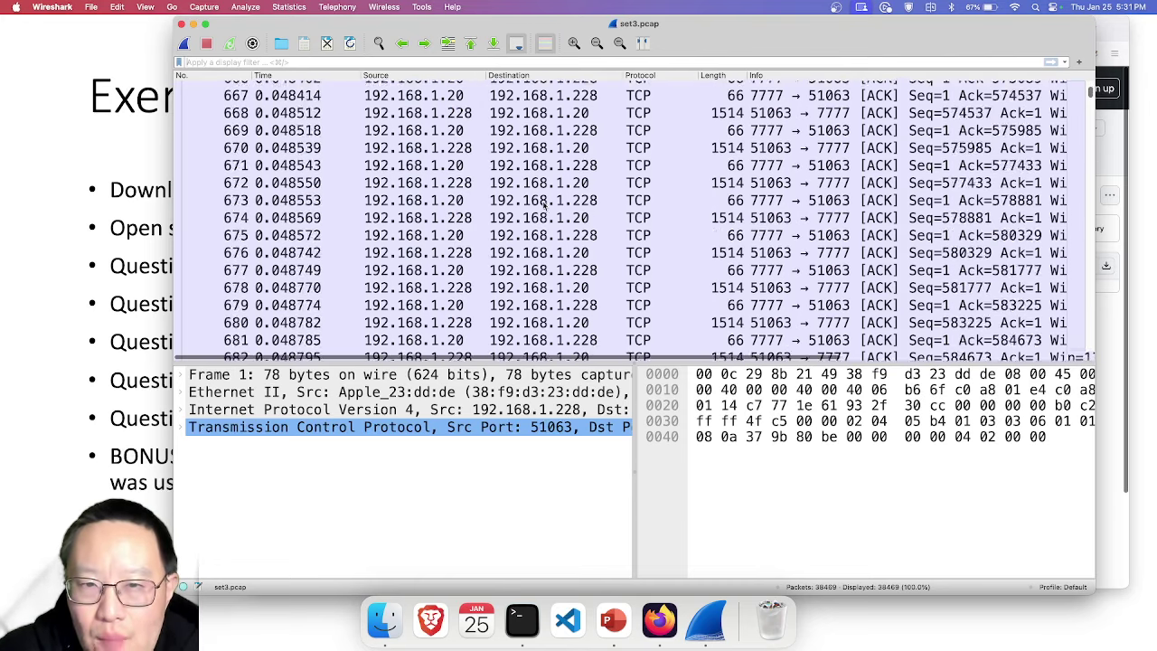
pyautogui.moveTo(1096, 99); pyautogui.dragTo(1091, 345)
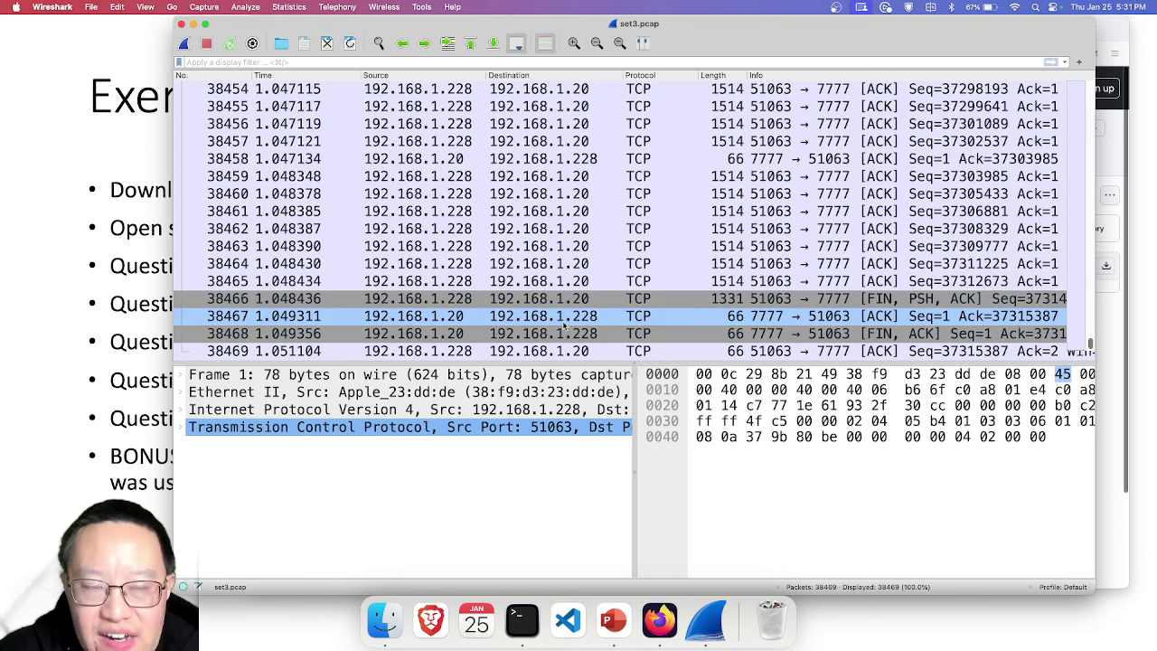
pyautogui.scroll(10, 563, 286)
pyautogui.scroll(8, 563, 286)
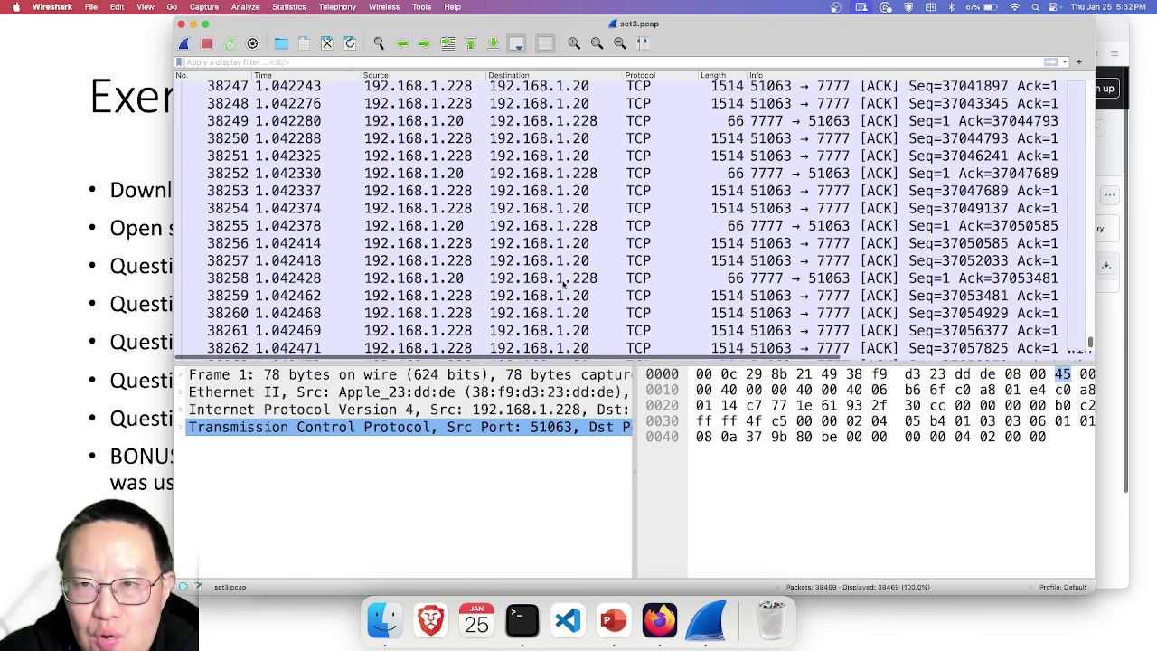
pyautogui.scroll(20, 564, 286)
pyautogui.scroll(20, 564, 286)
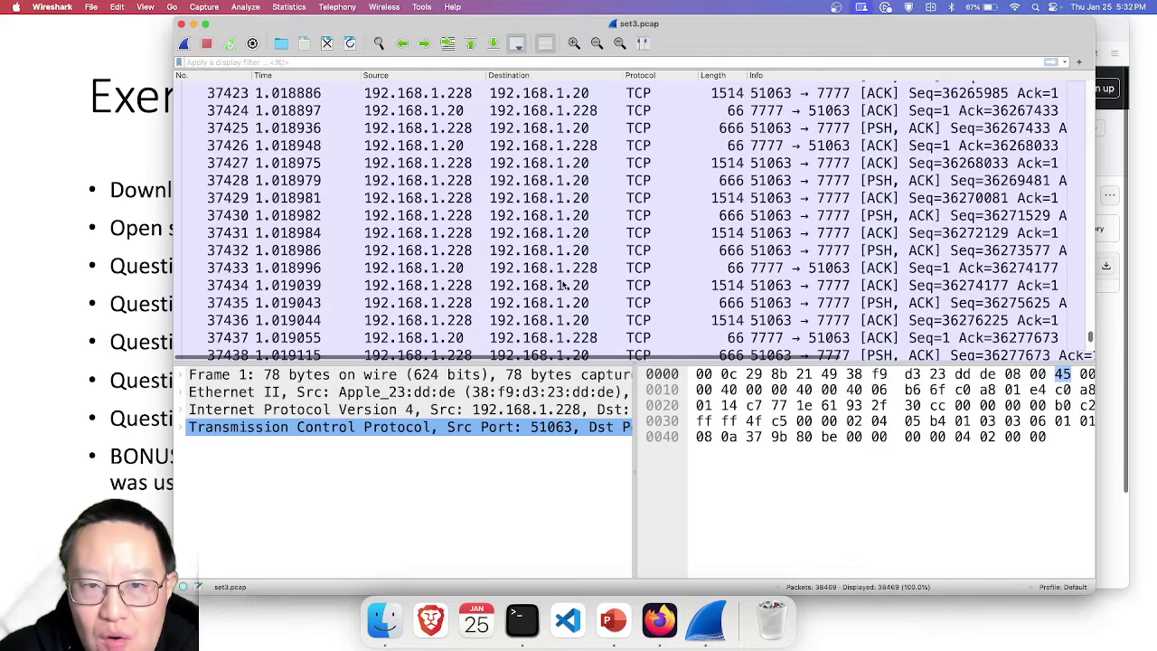
pyautogui.scroll(20, 564, 286)
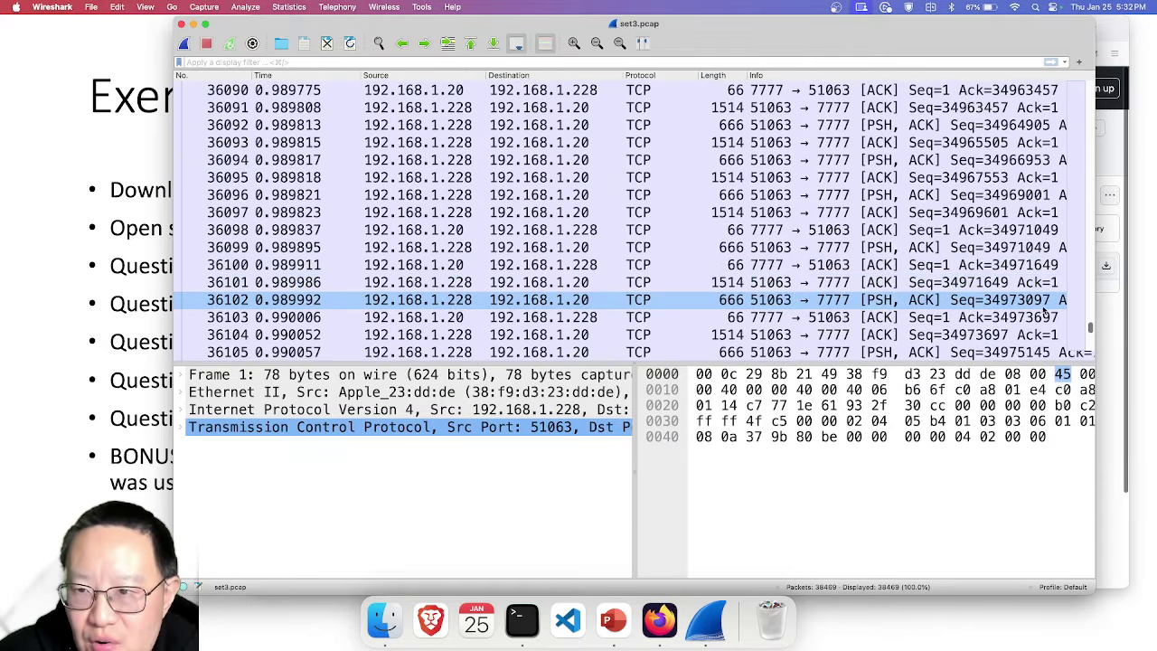
pyautogui.moveTo(1090, 329); pyautogui.dragTo(1092, 76)
pyautogui.click(66, 330)
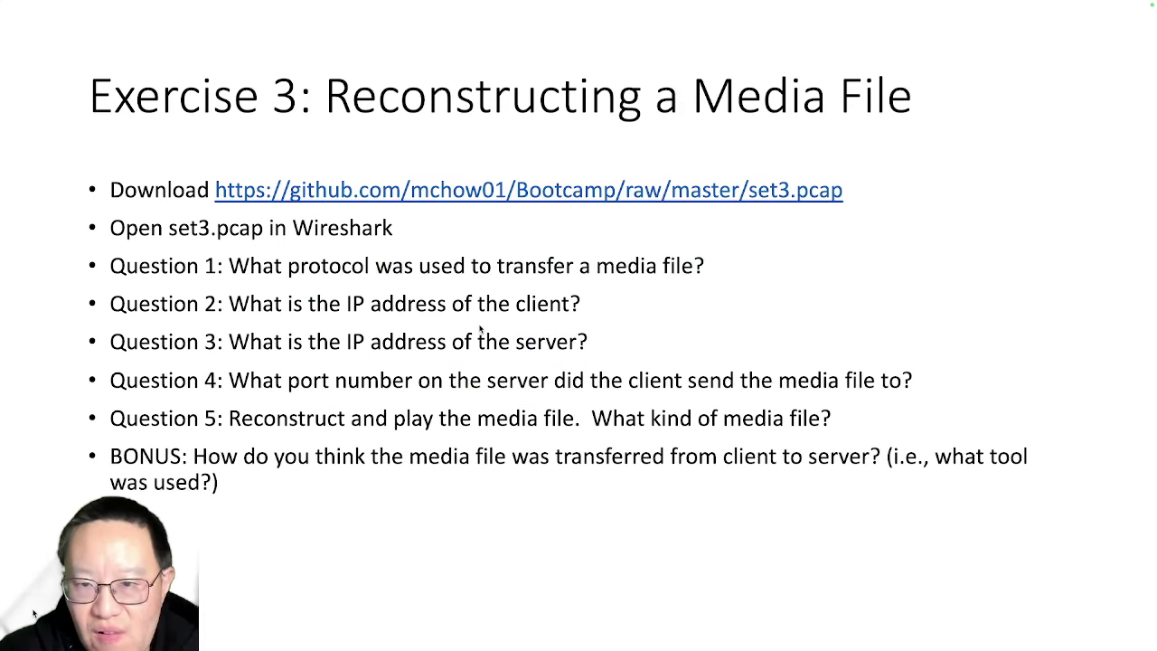
# - Switch to Wireshark and examine the opening TCP handshake packets of set3.pcap, including packet 1's Ethernet destination and the IP addresses and ports
pyautogui.press('super+Tab')
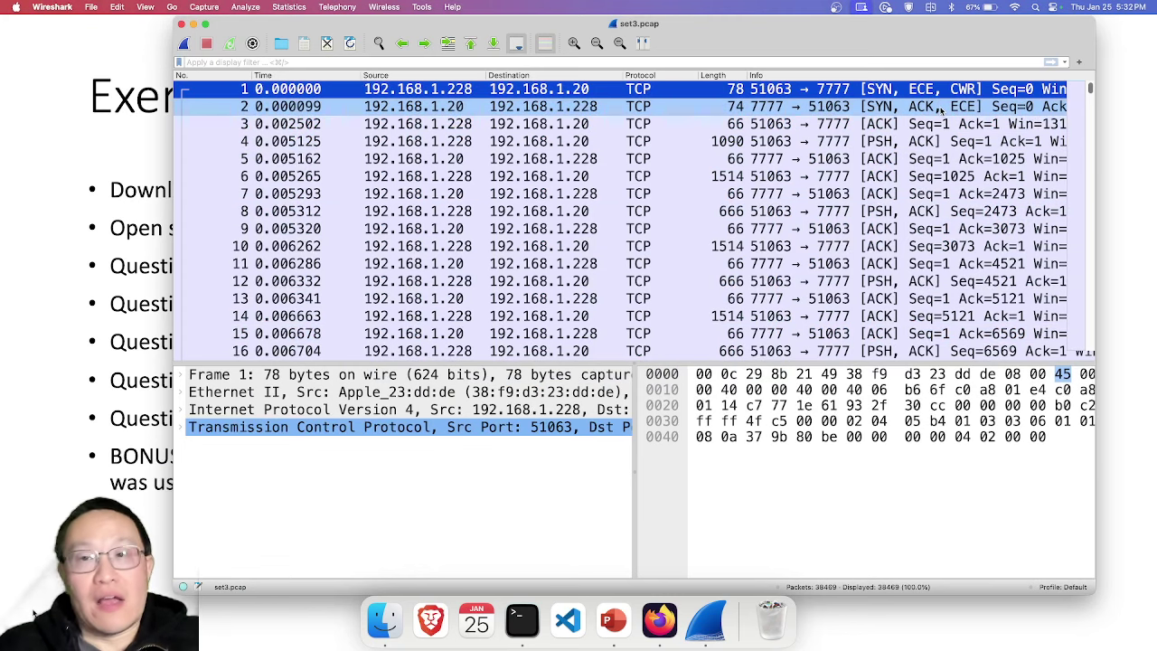
pyautogui.click(940, 108)
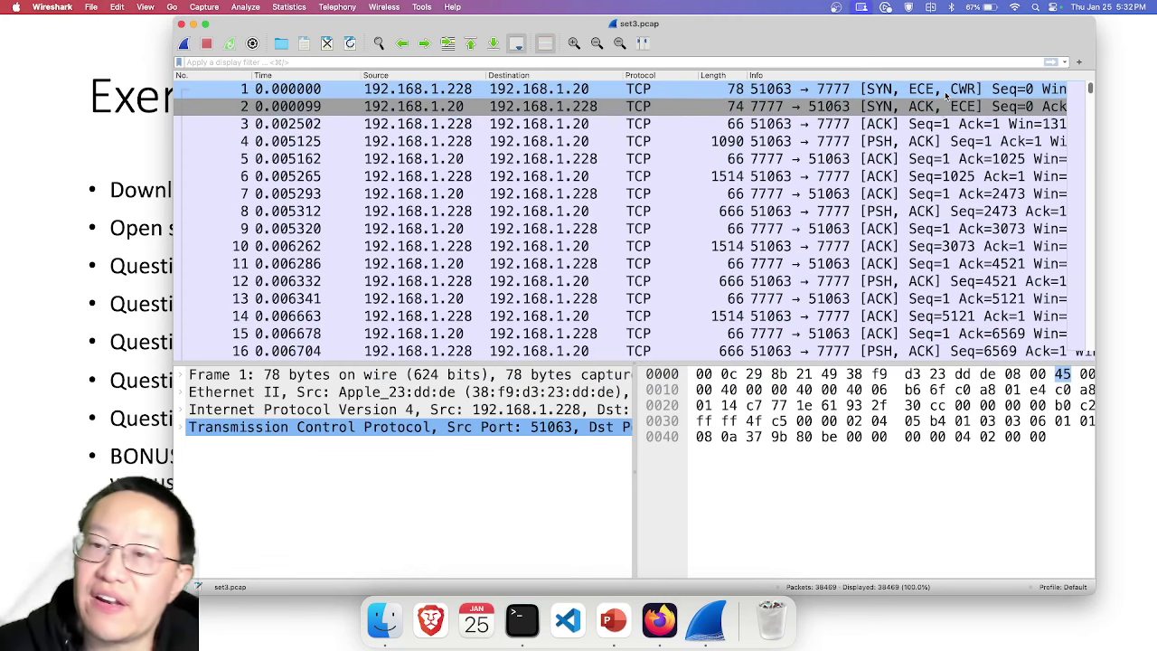
pyautogui.click(947, 94)
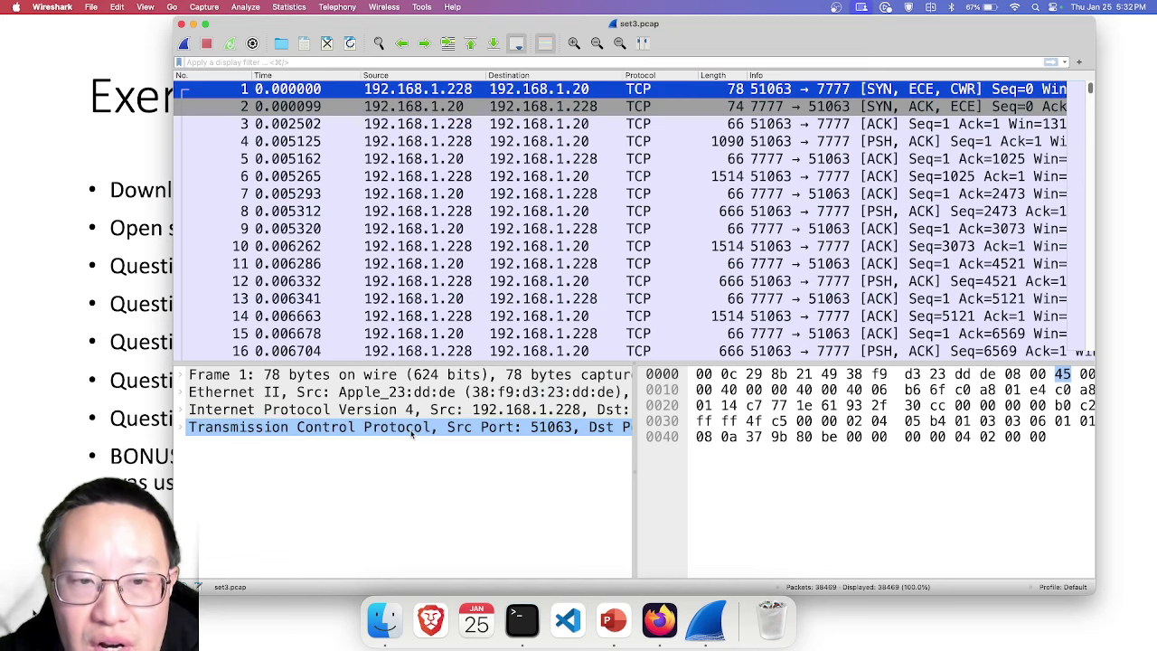
pyautogui.click(186, 392)
pyautogui.click(180, 391)
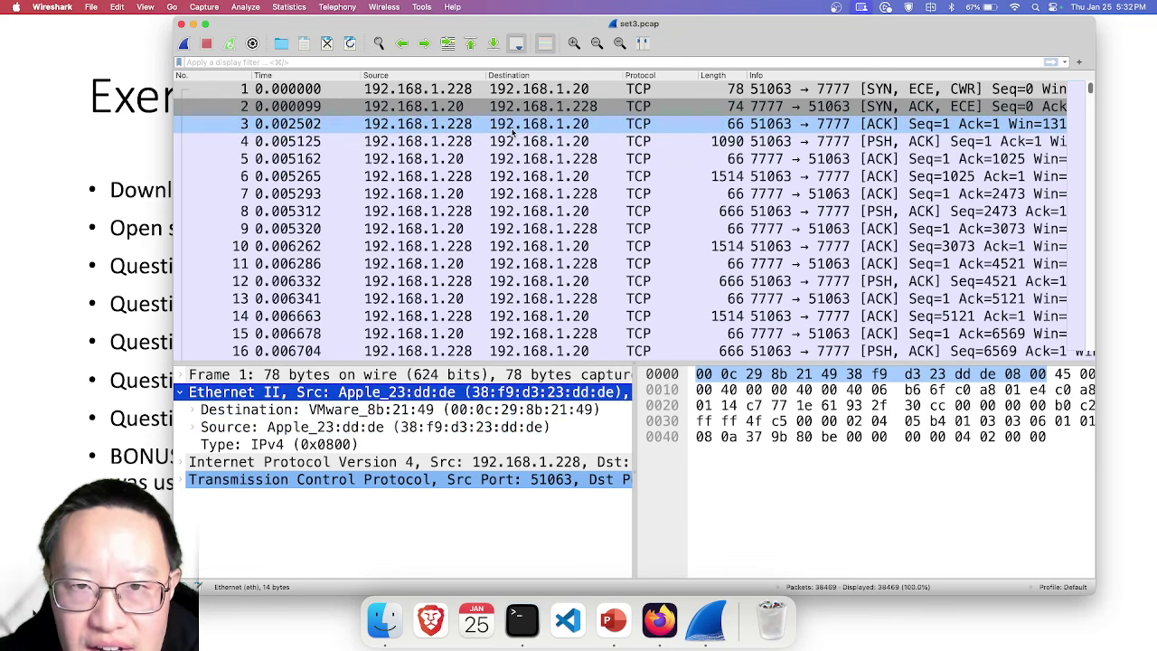
pyautogui.click(397, 416)
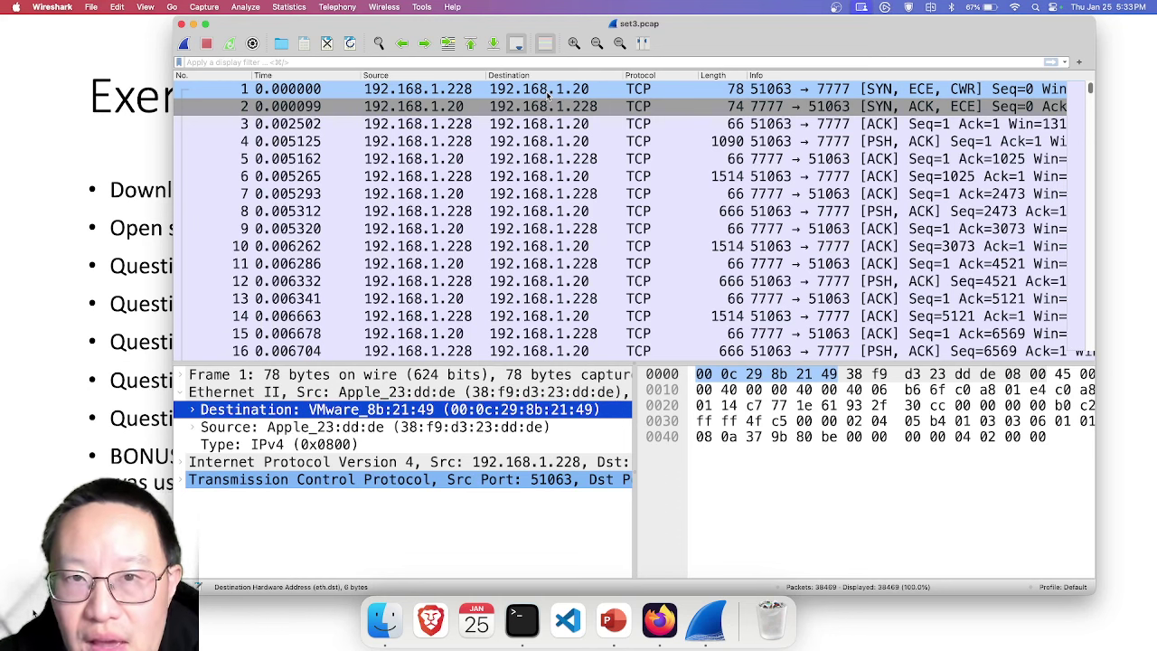
pyautogui.click(535, 105)
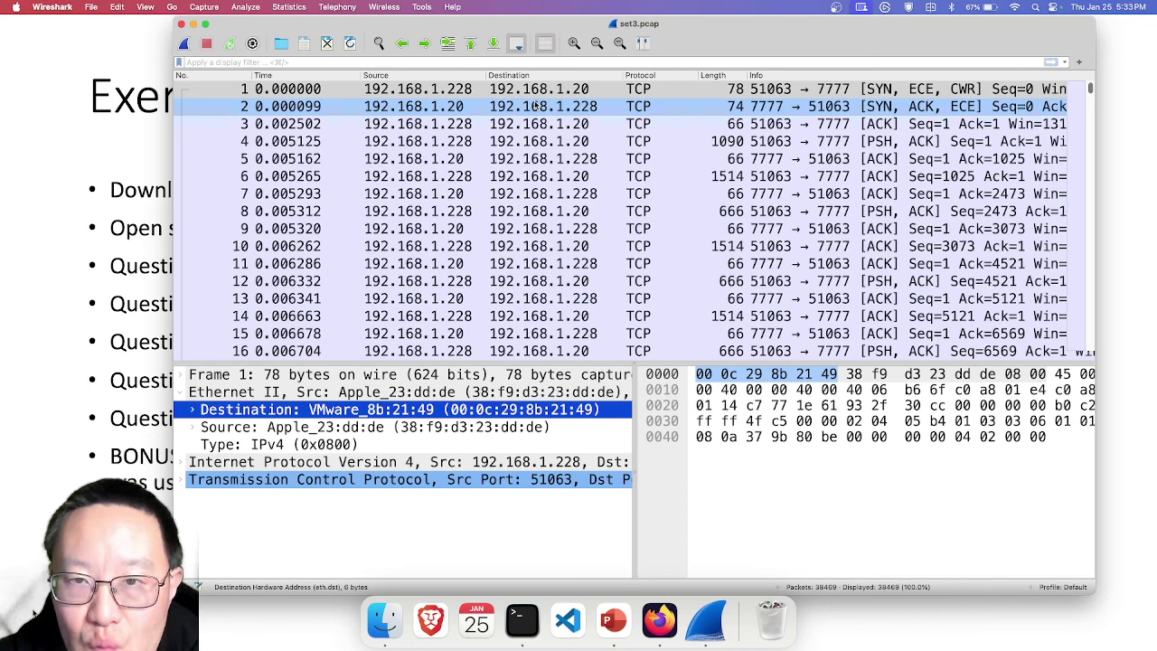
pyautogui.click(651, 94)
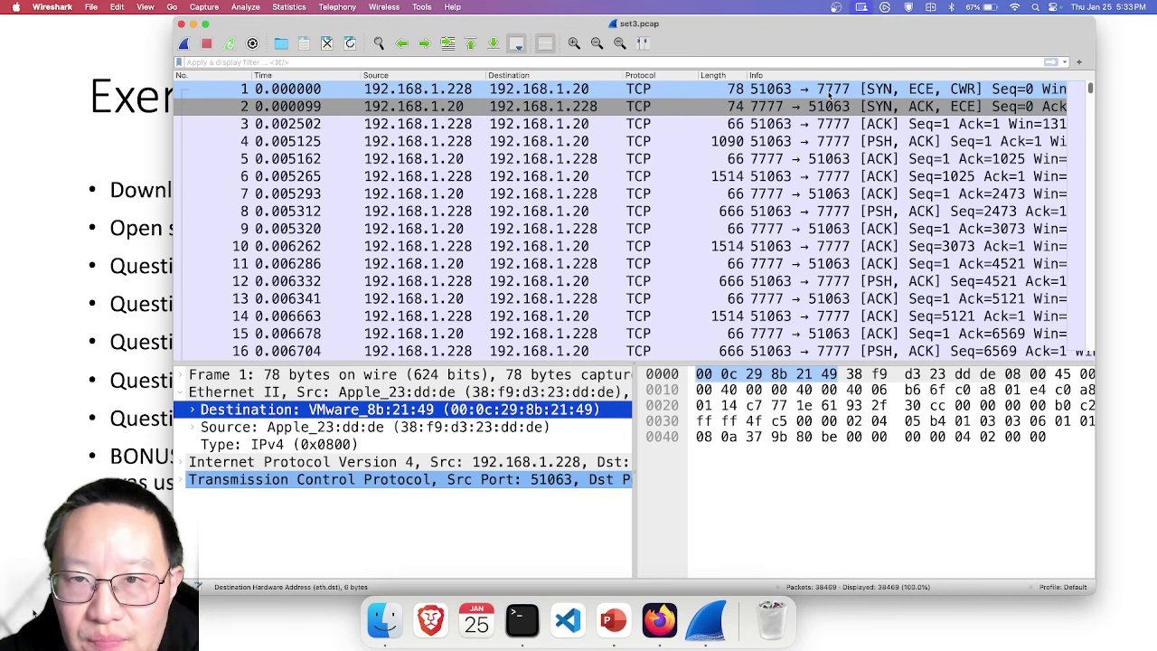
pyautogui.scroll(-10, 723, 262)
pyautogui.scroll(10, 723, 262)
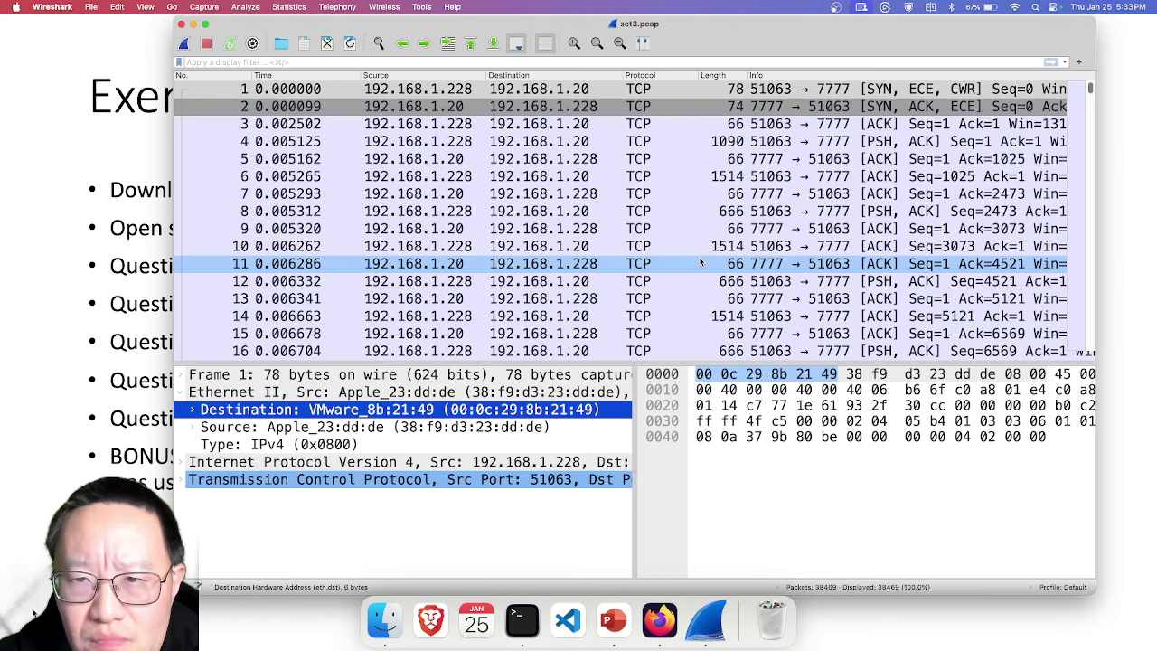
# - Follow the TCP stream of packet 8 in set3.pcap and save its entire raw conversation to the Desktop as media
pyautogui.rightClick(594, 213)
pyautogui.moveTo(684, 356)
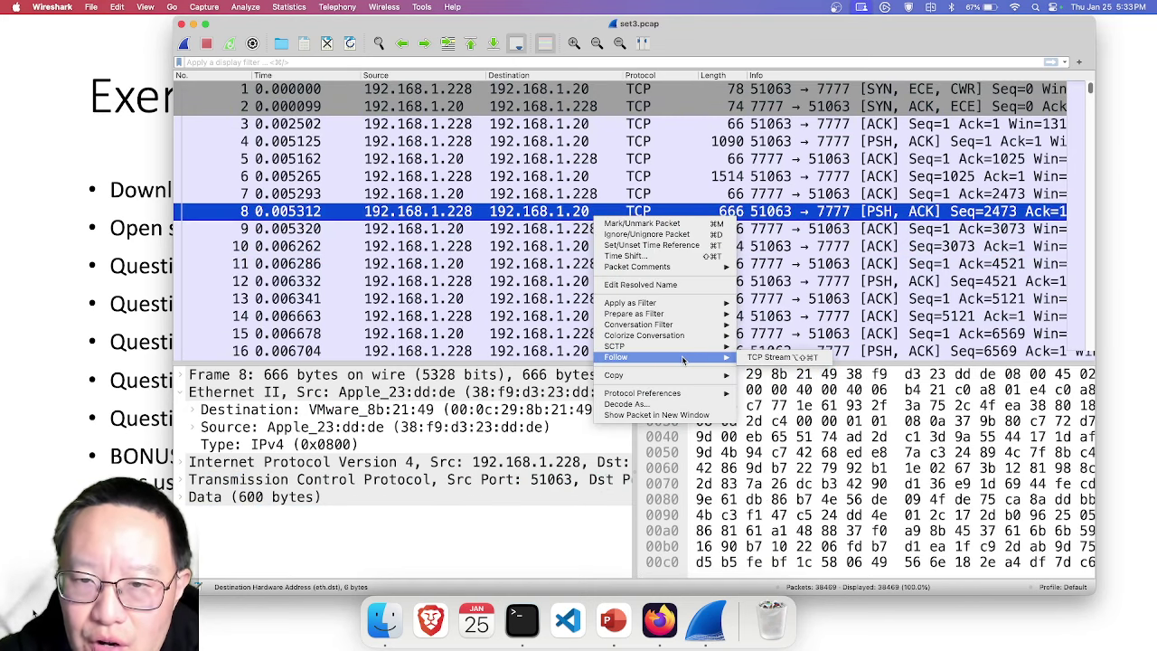
pyautogui.click(767, 357)
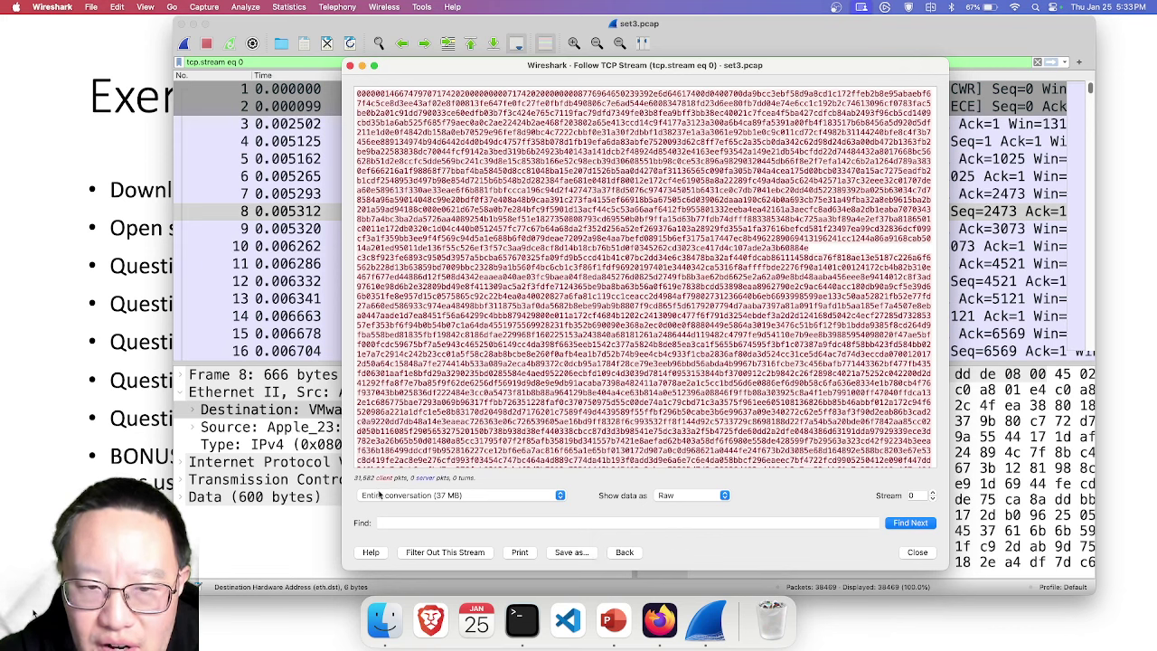
pyautogui.click(586, 556)
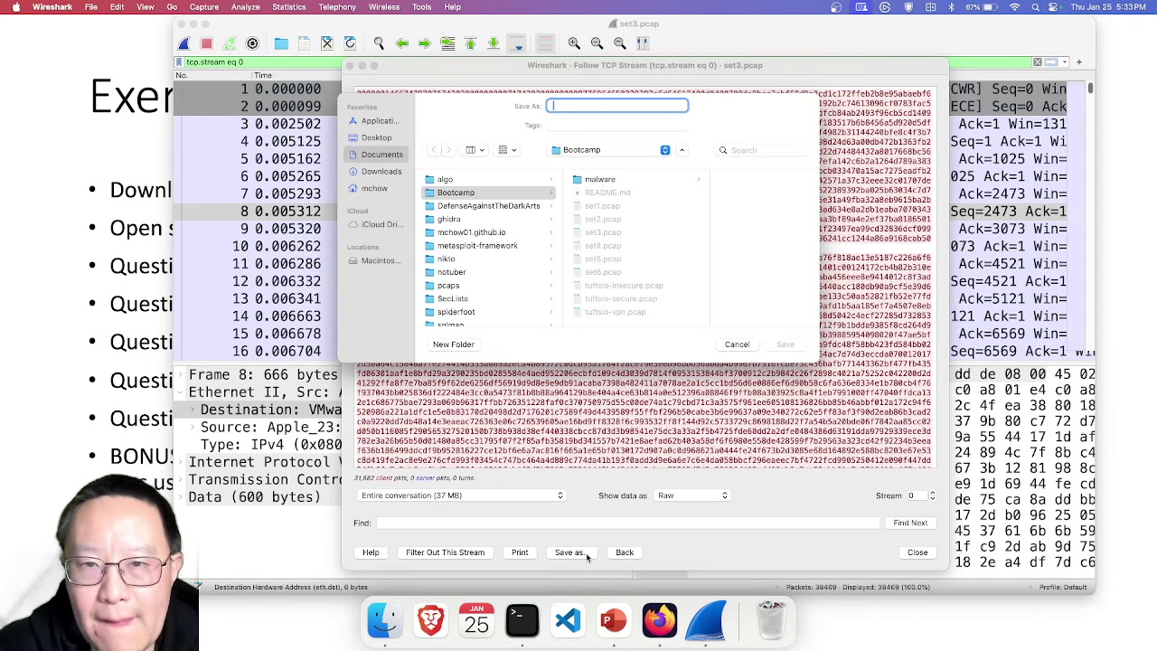
pyautogui.write('media')
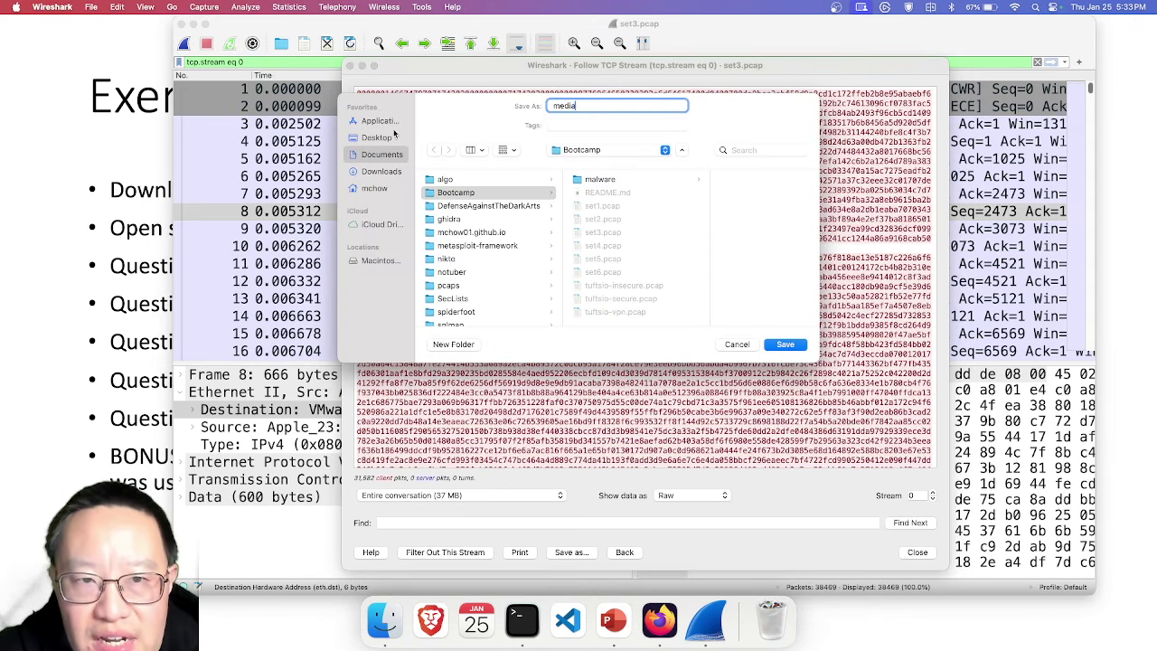
pyautogui.click(387, 140)
pyautogui.press('Return')
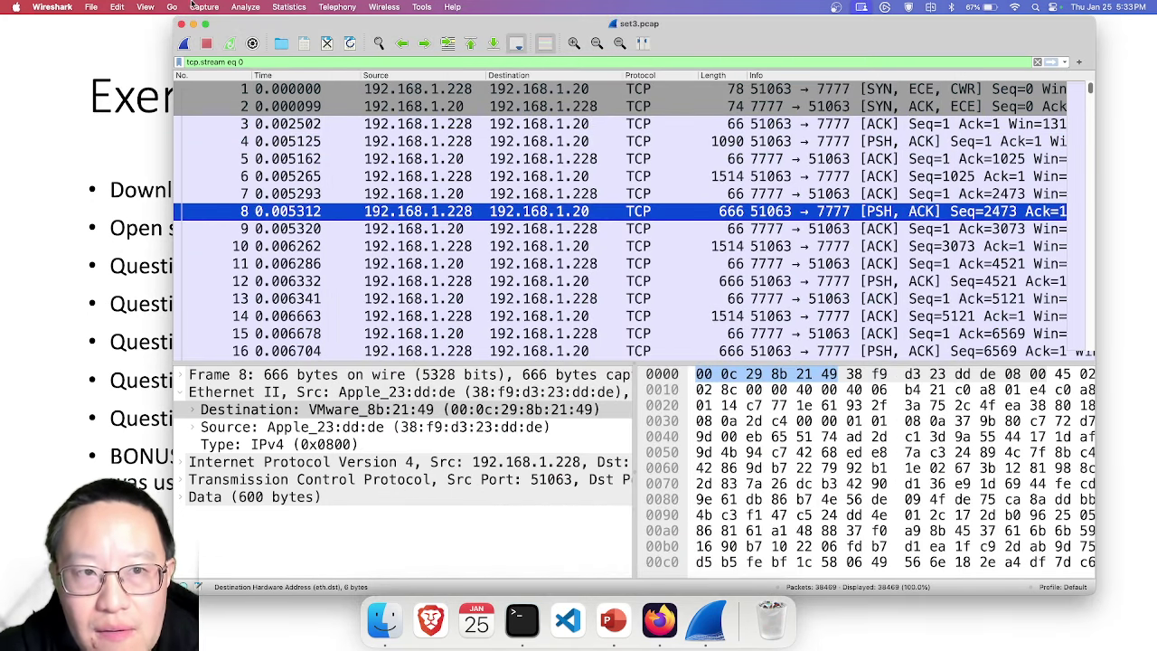
# - Minimize the set3.pcap capture window and show the followed TCP stream data as ASCII
pyautogui.click(194, 24)
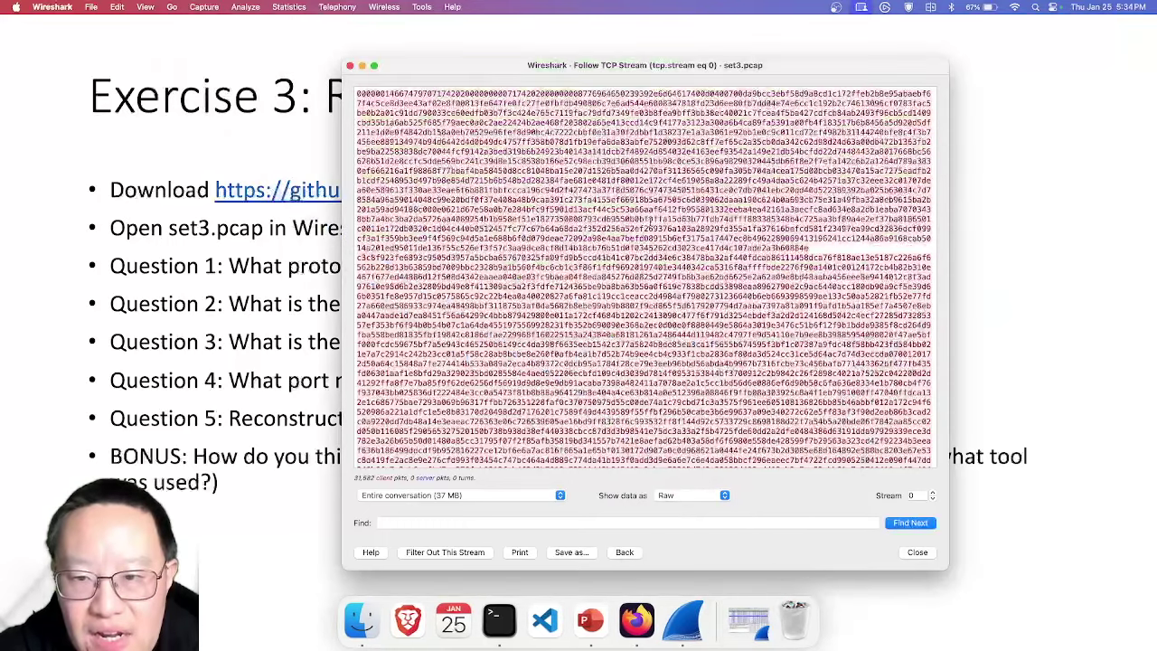
pyautogui.click(695, 496)
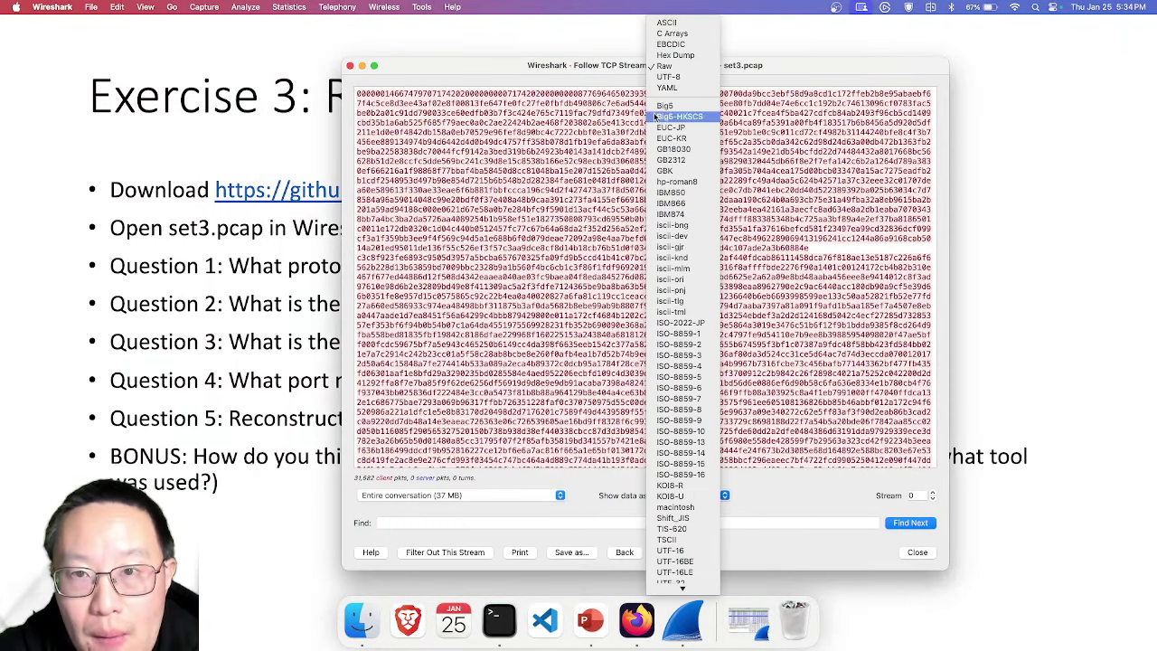
pyautogui.click(667, 22)
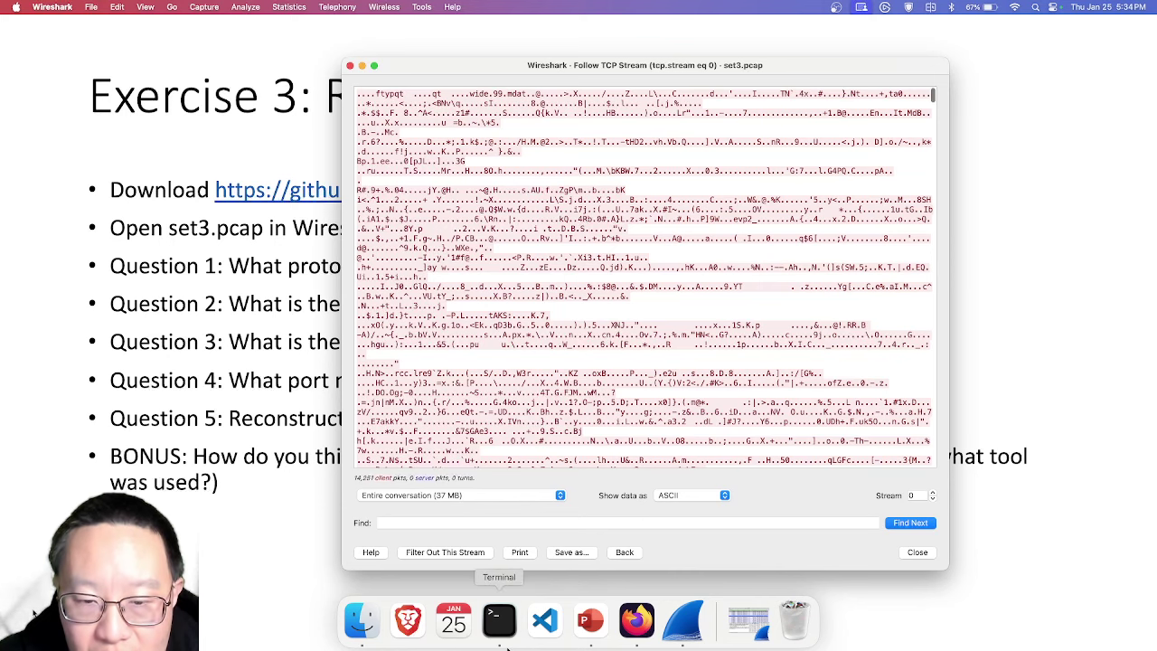
# - Switch to Terminal, list the Desktop files, and check the file type of media with the file command
pyautogui.click(499, 620)
pyautogui.write('ls')
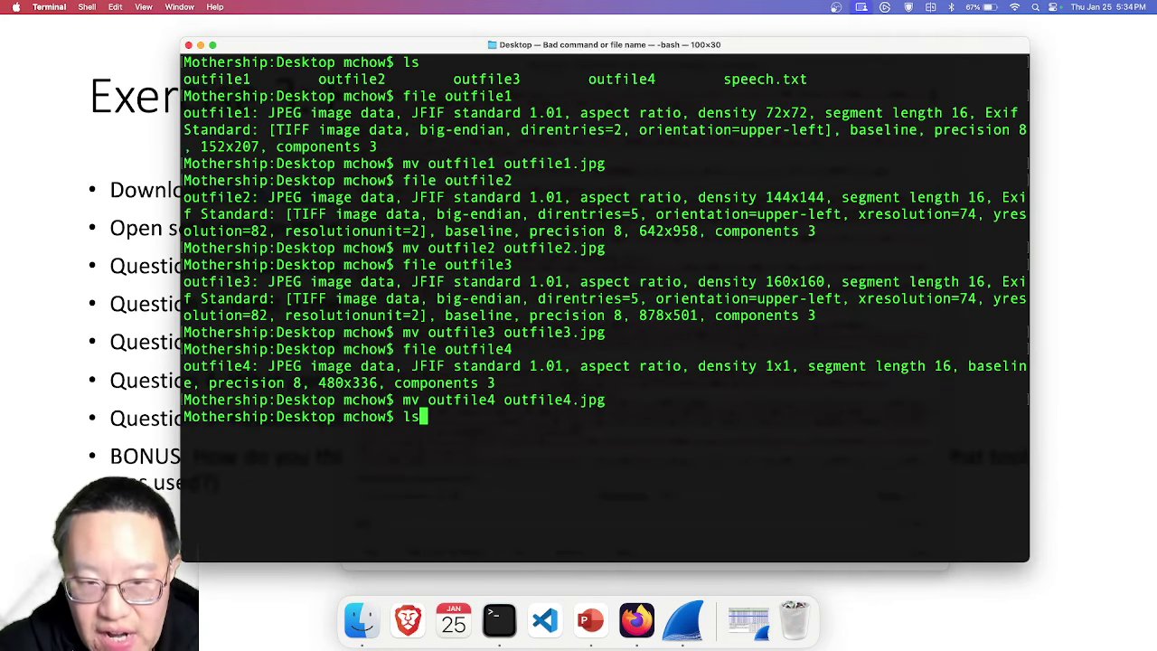
pyautogui.press('Return')
pyautogui.write('file ')
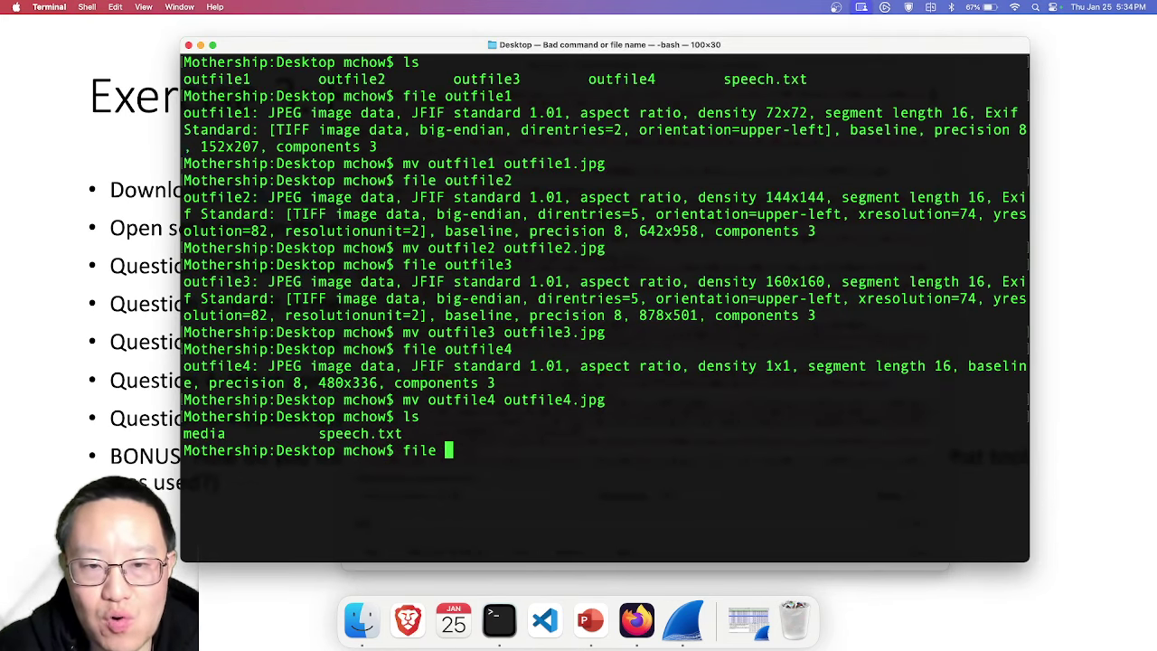
pyautogui.write('media')
pyautogui.press('Return')
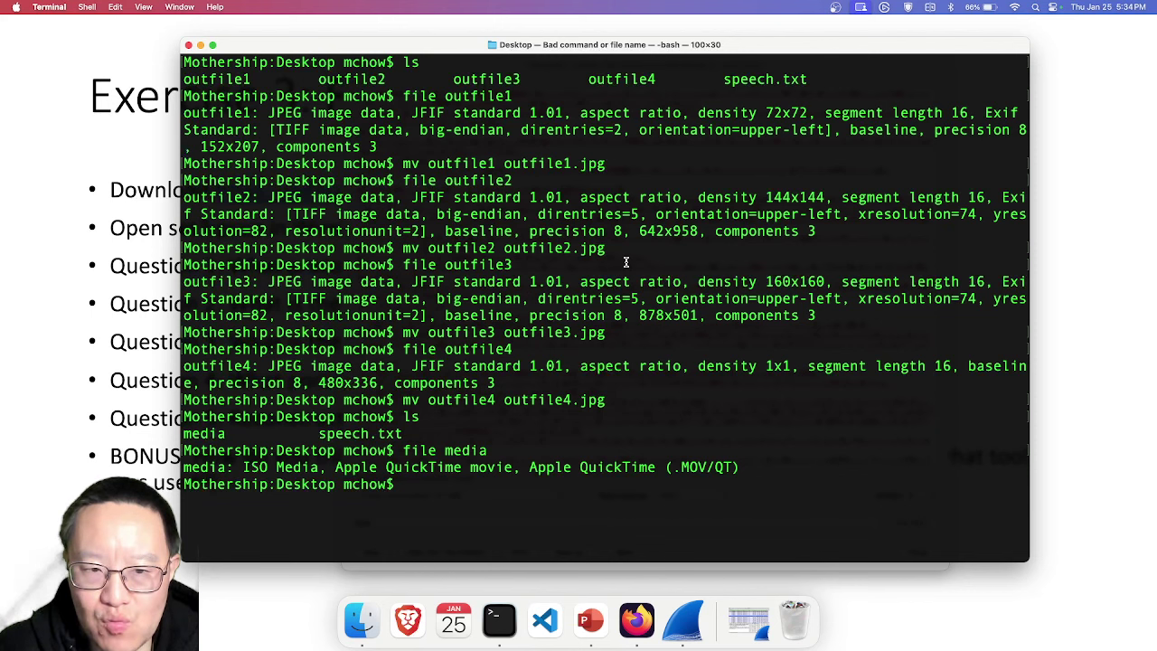
# - Rename the file media to media.mov with the mv command
pyautogui.write('mv ')
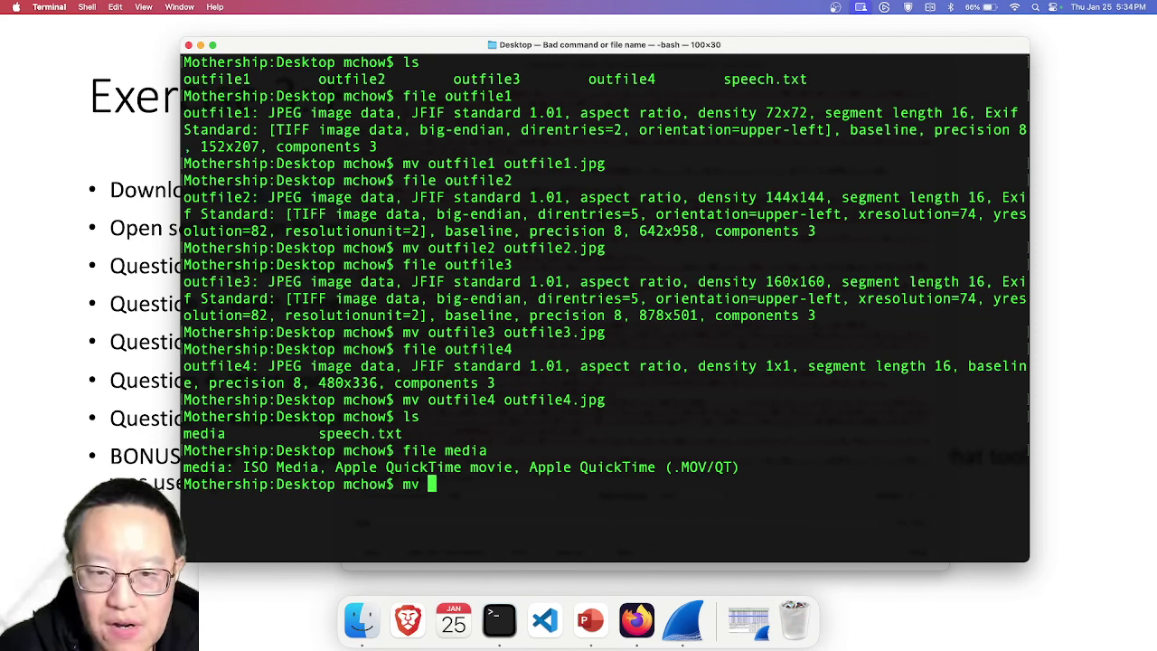
pyautogui.write('media media.')
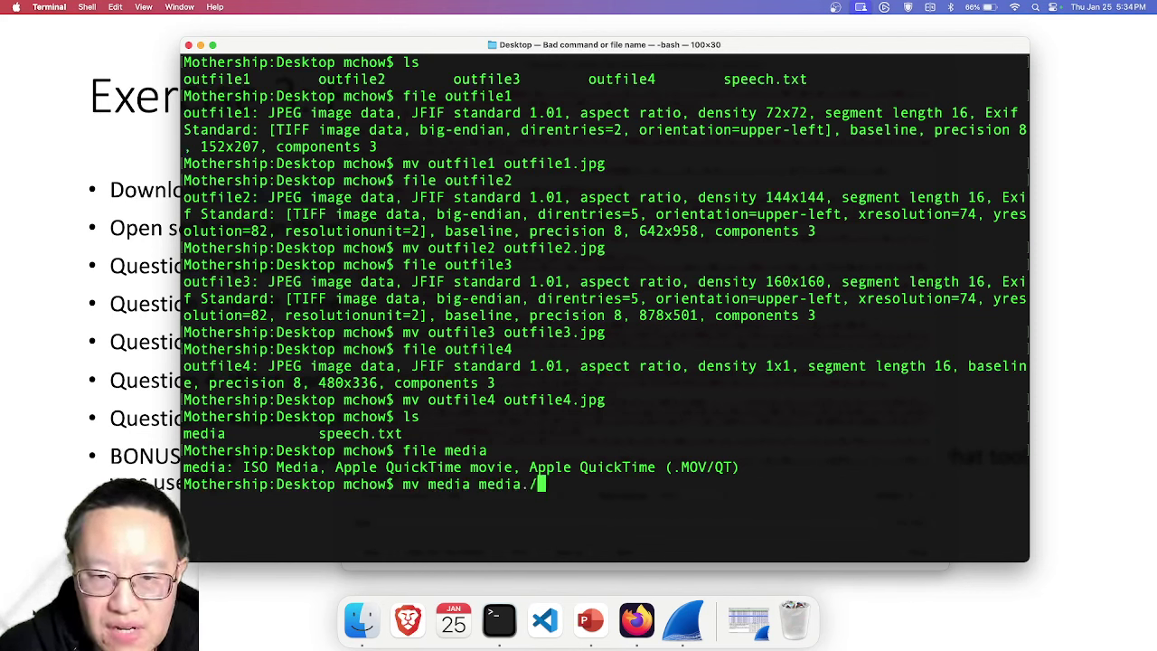
pyautogui.write('mov')
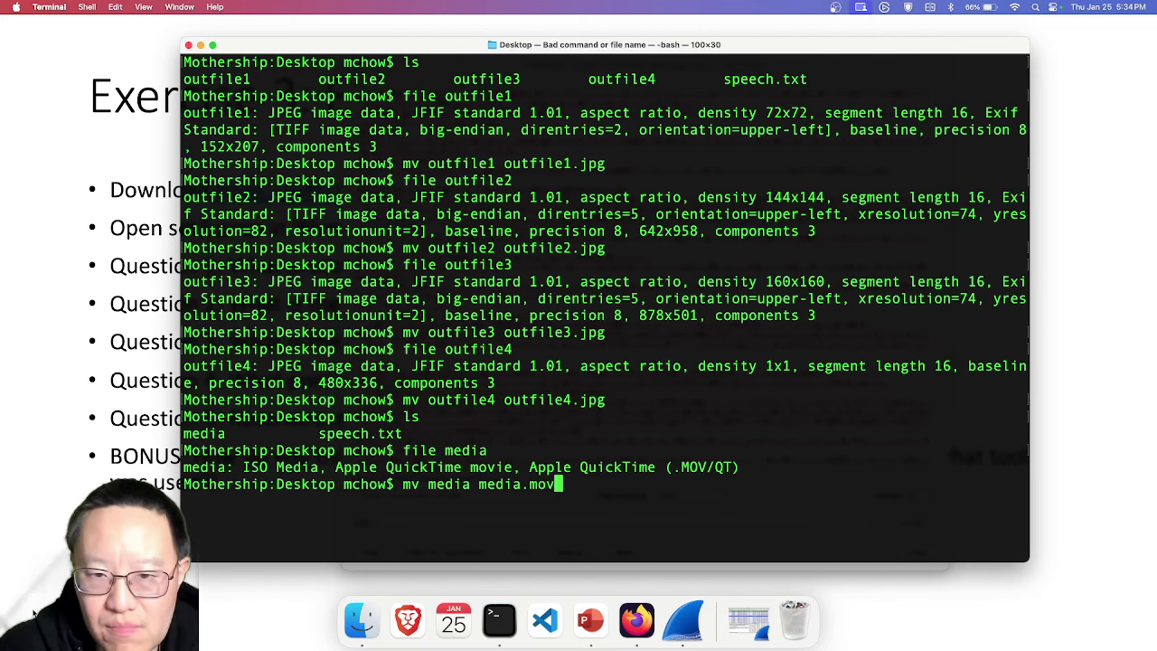
pyautogui.press('Return')
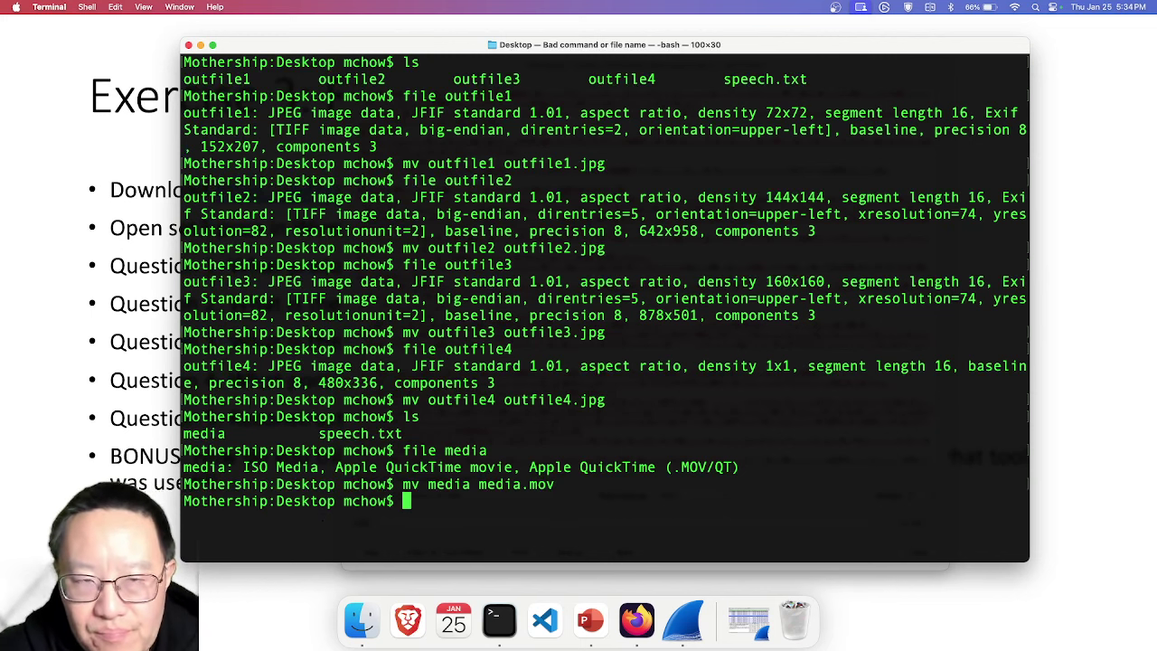
# - Exit the slide show and minimize the PowerPoint, Terminal, and browser windows to uncover the desktop
pyautogui.click(44, 24)
pyautogui.press('Escape')
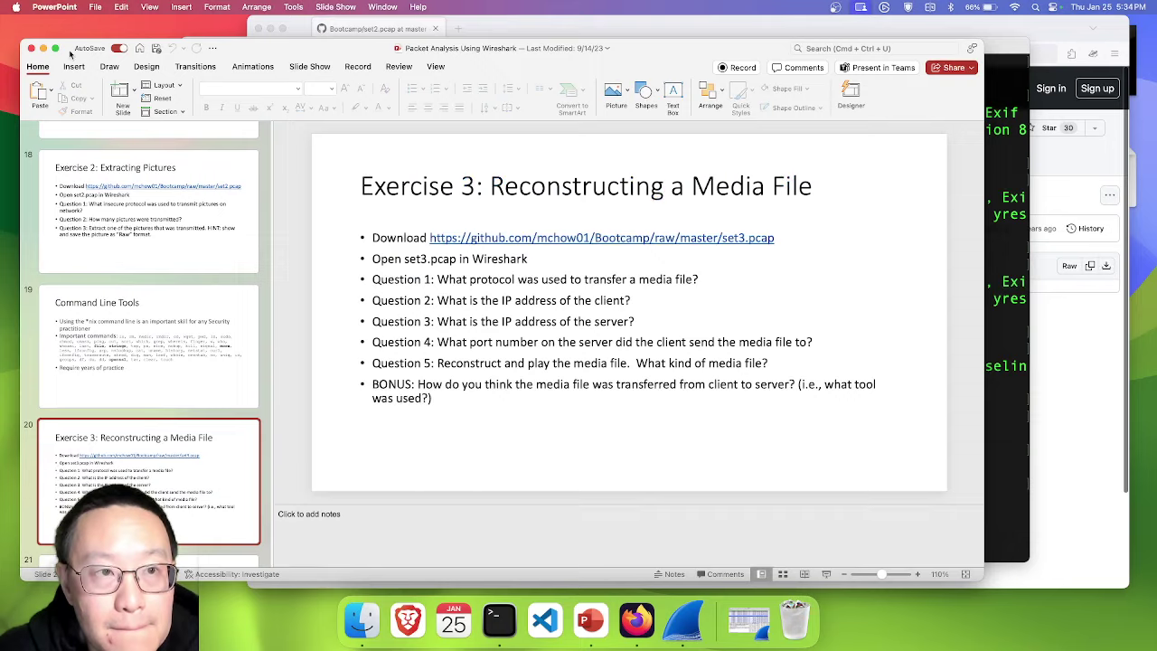
pyautogui.click(45, 49)
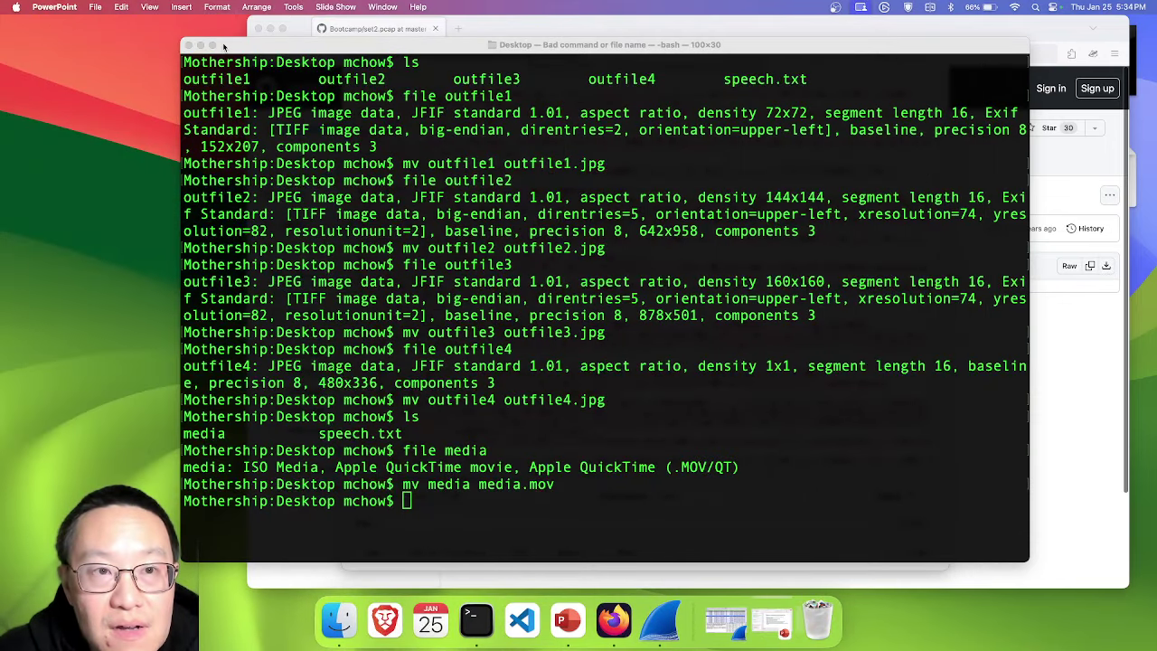
pyautogui.click(201, 45)
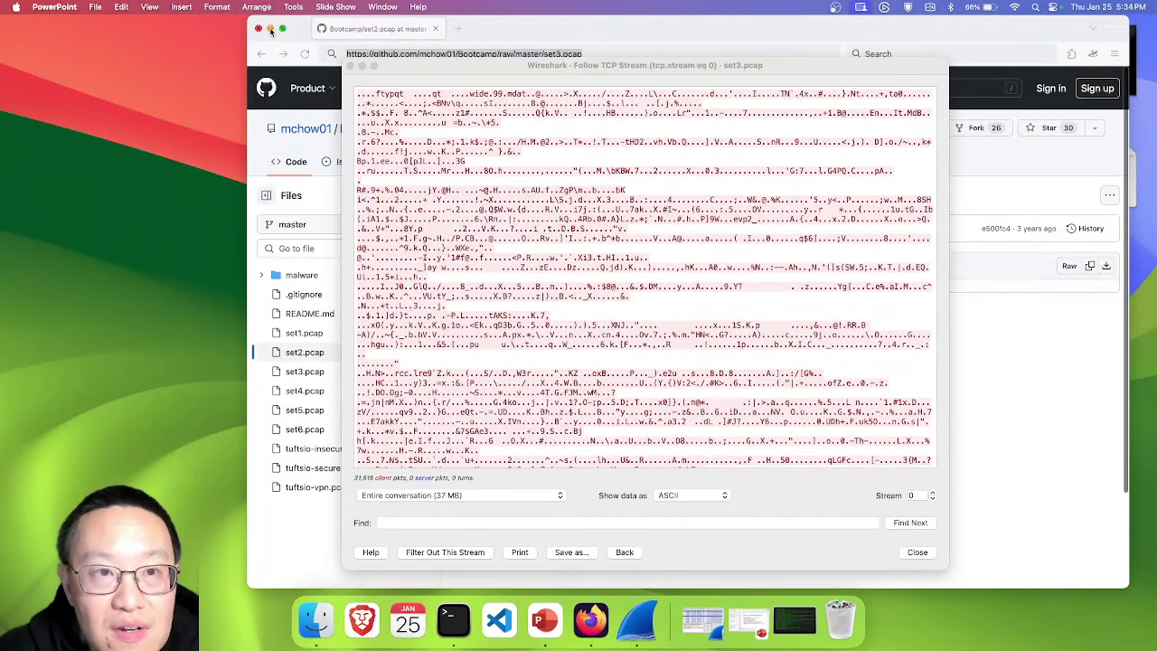
pyautogui.click(272, 28)
# - Open media.mov from the desktop in VLC, closing the TCP stream window and declining automatic update checks
pyautogui.rightClick(1123, 42)
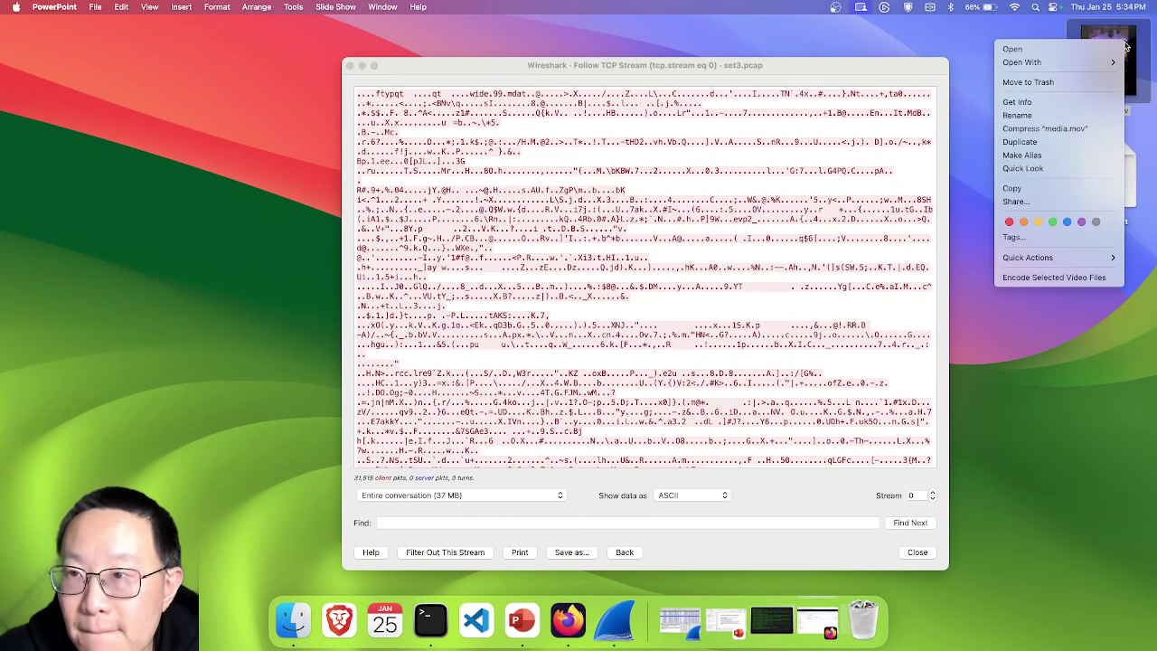
pyautogui.moveTo(1079, 66)
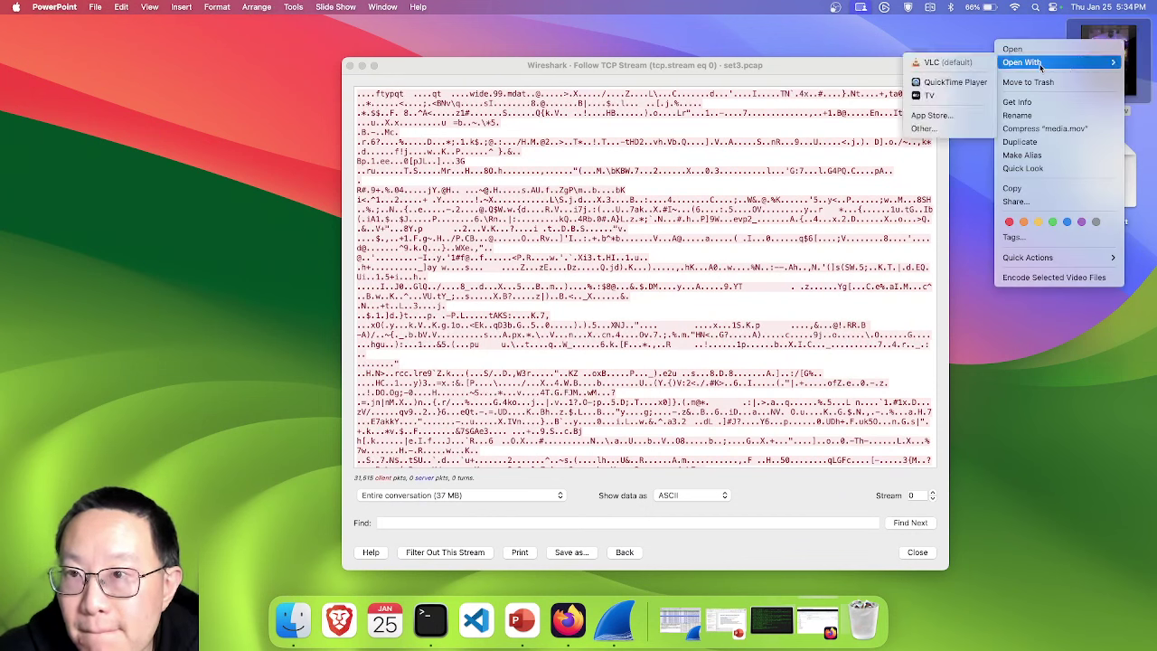
pyautogui.click(977, 64)
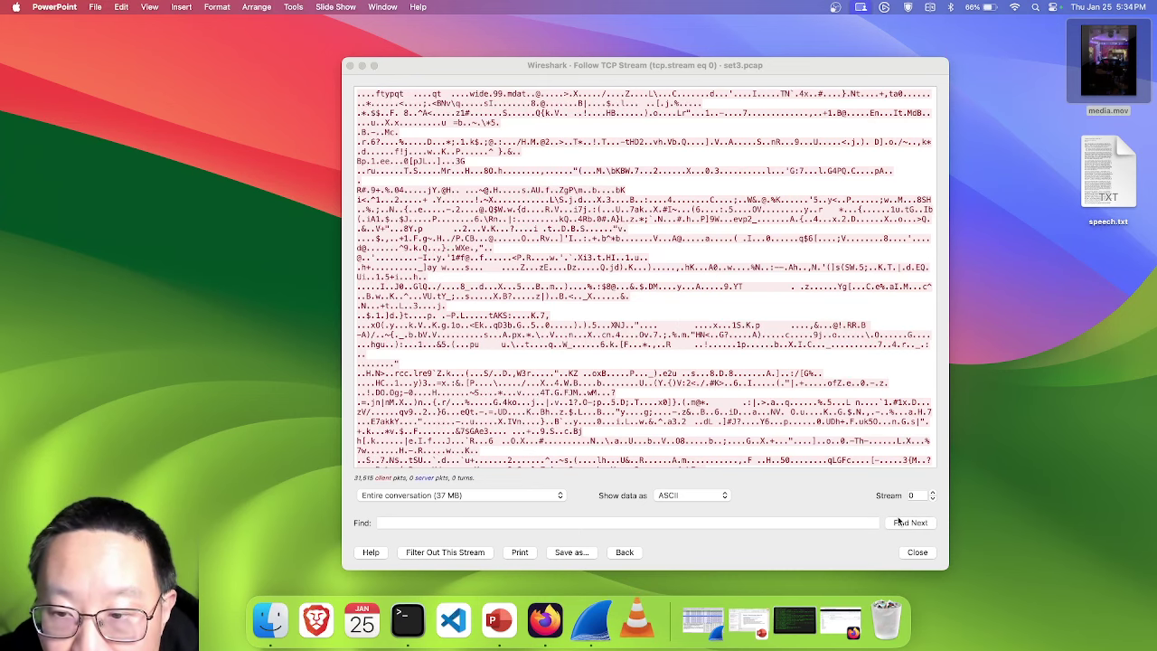
pyautogui.click(922, 553)
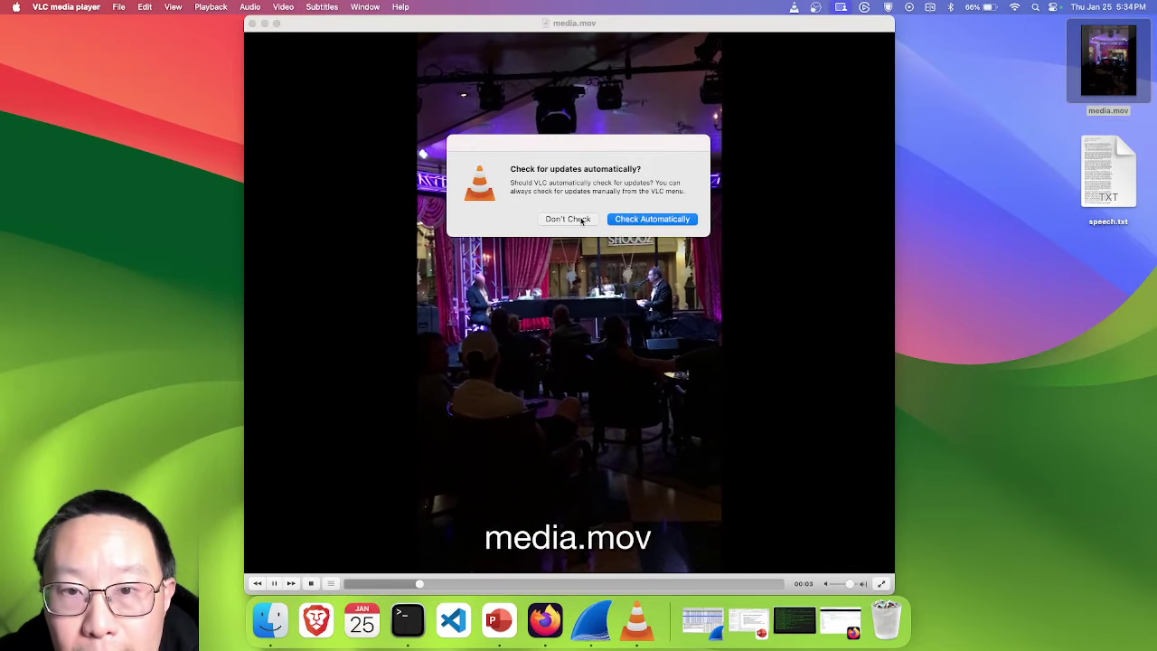
pyautogui.click(583, 219)
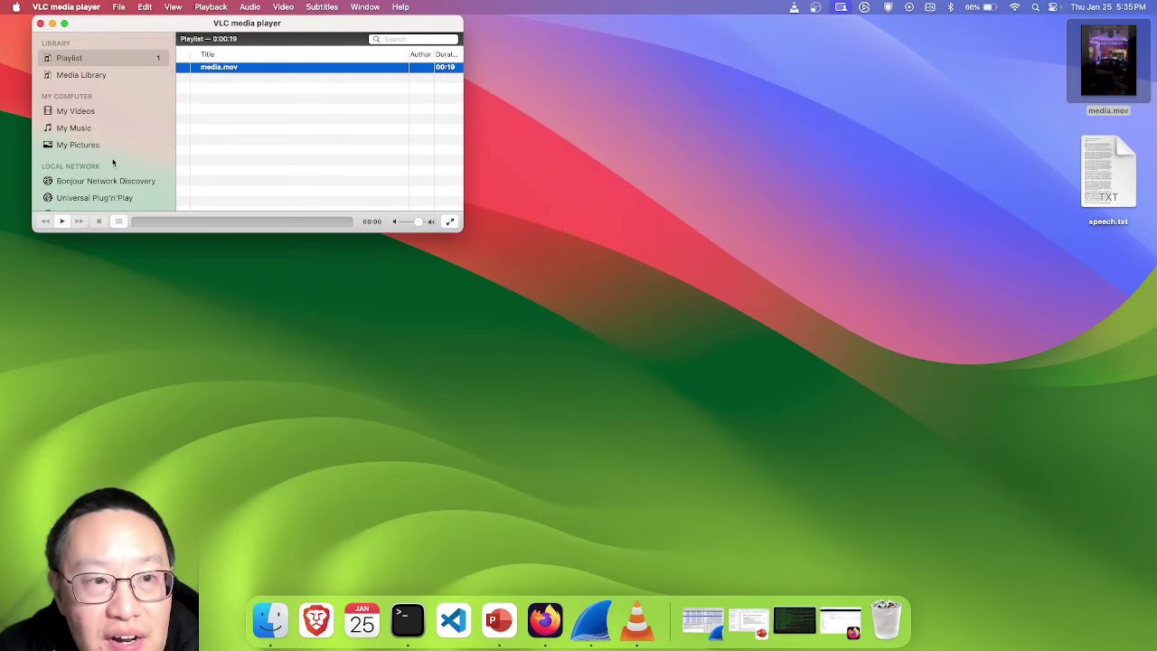
# - Replay media.mov from the VLC playlist and move the player window toward the middle of the screen
pyautogui.click(62, 222)
pyautogui.moveTo(190, 25); pyautogui.dragTo(460, 4)
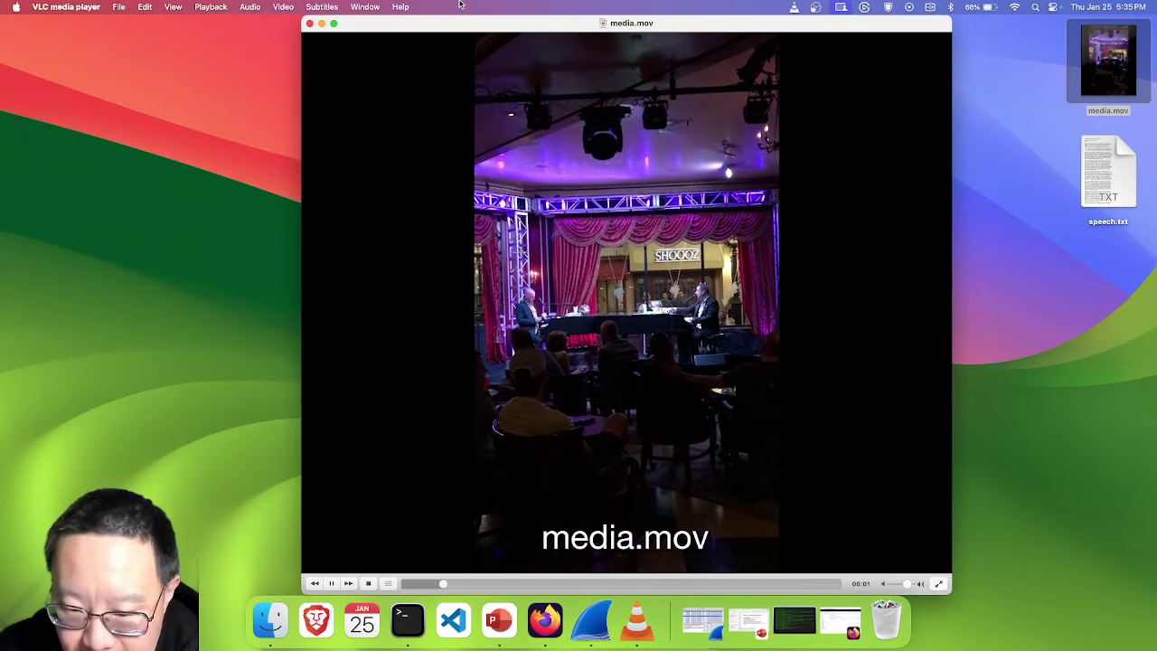